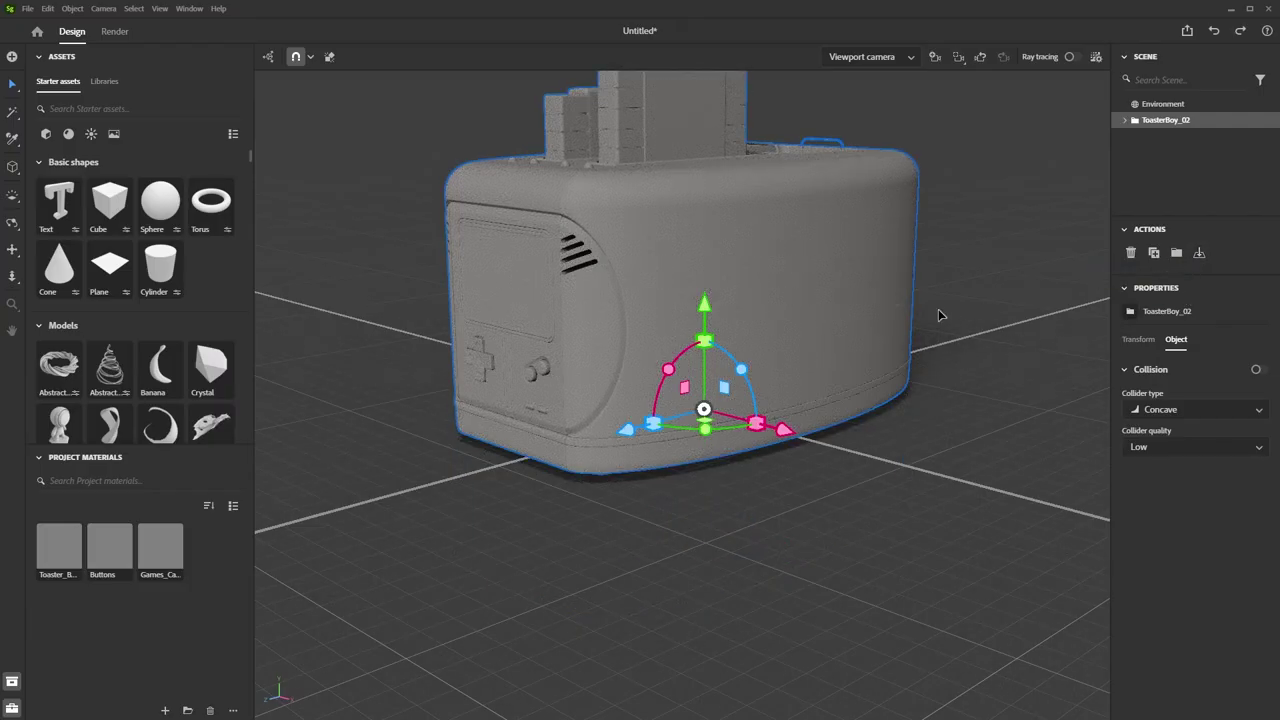
pyautogui.click(1138, 339)
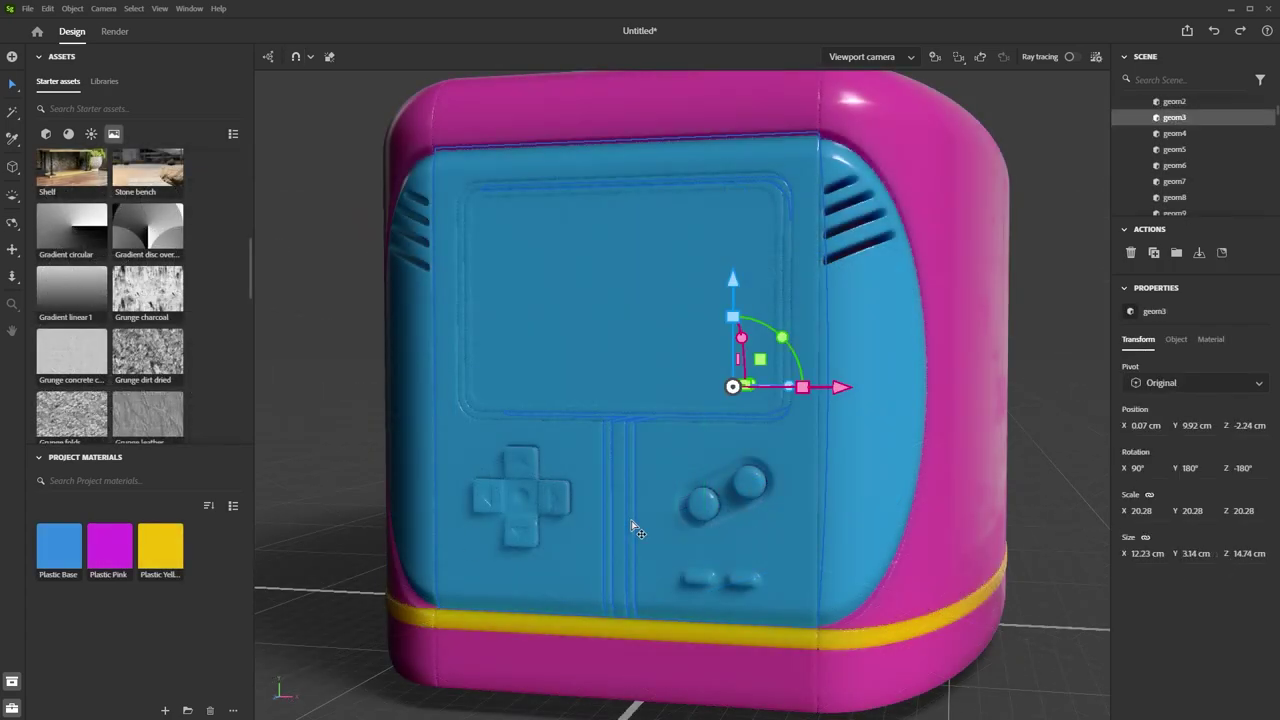
pyautogui.moveTo(160, 548); pyautogui.dragTo(502, 562)
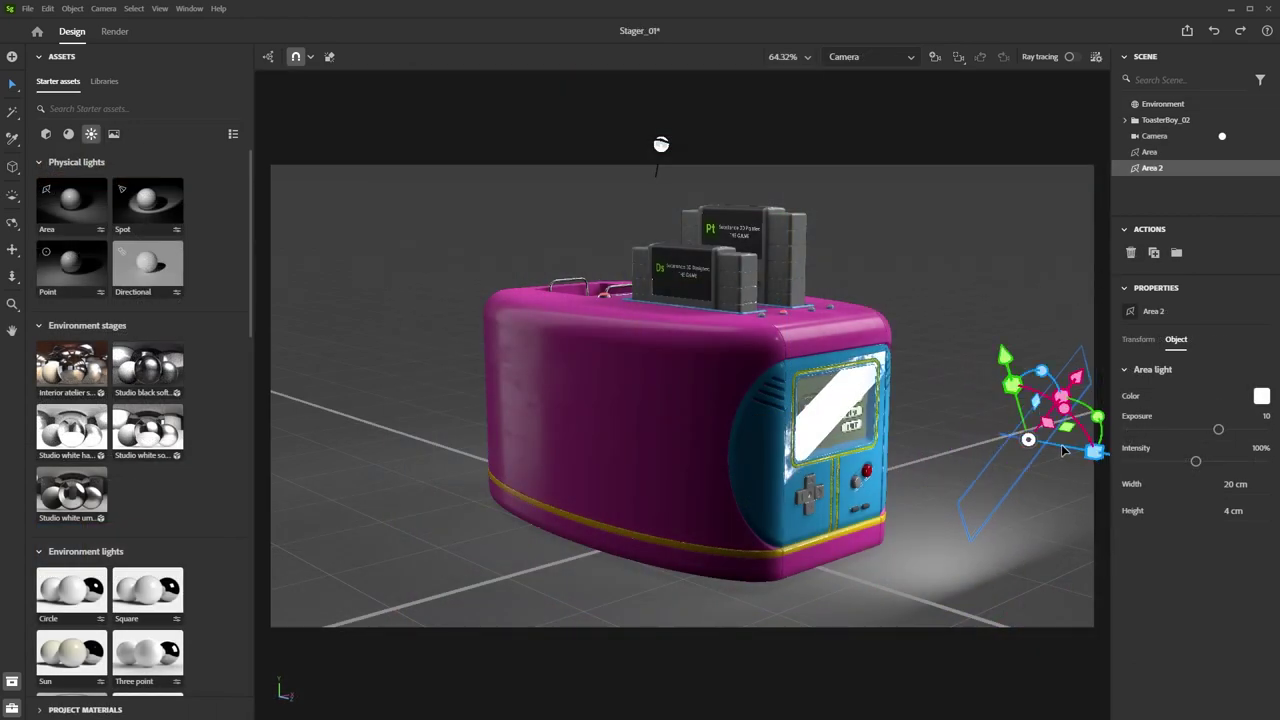
pyautogui.moveTo(1064, 452); pyautogui.dragTo(1077, 560)
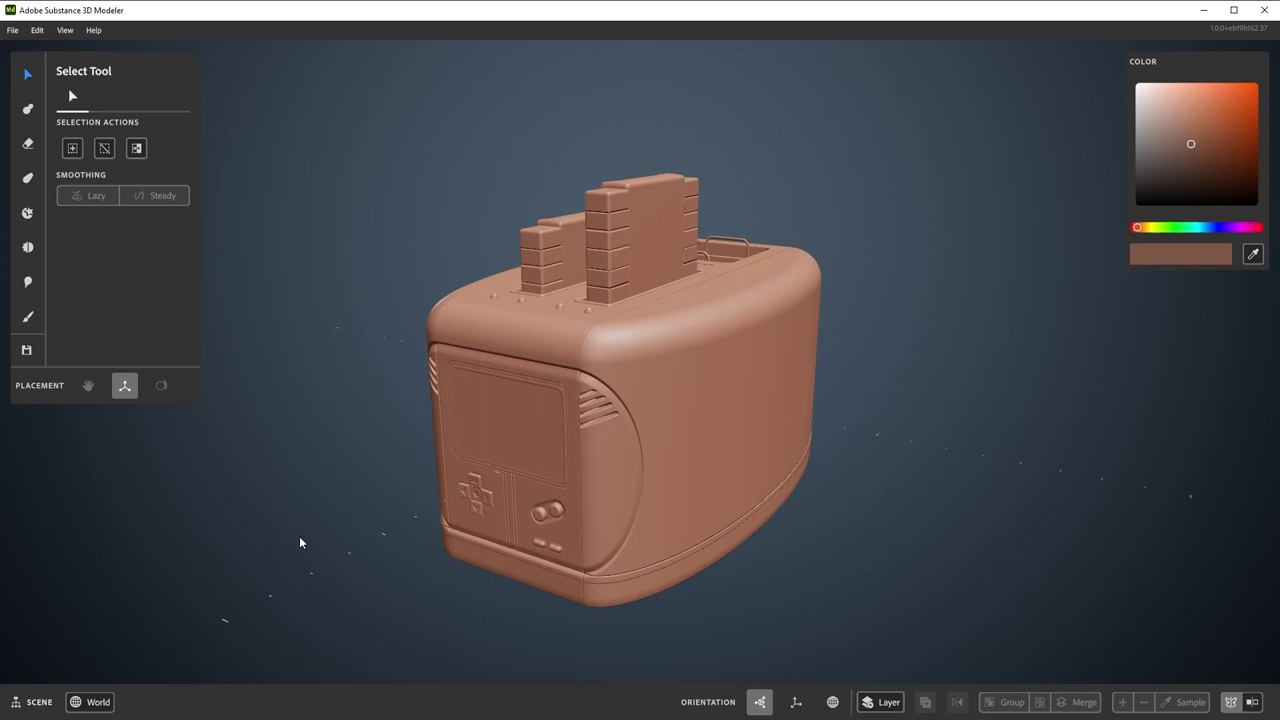
# Export the toaster model as FBX with UV-mapped triangles and a target poly count of about 1,071,115.
pyautogui.click(13, 30)
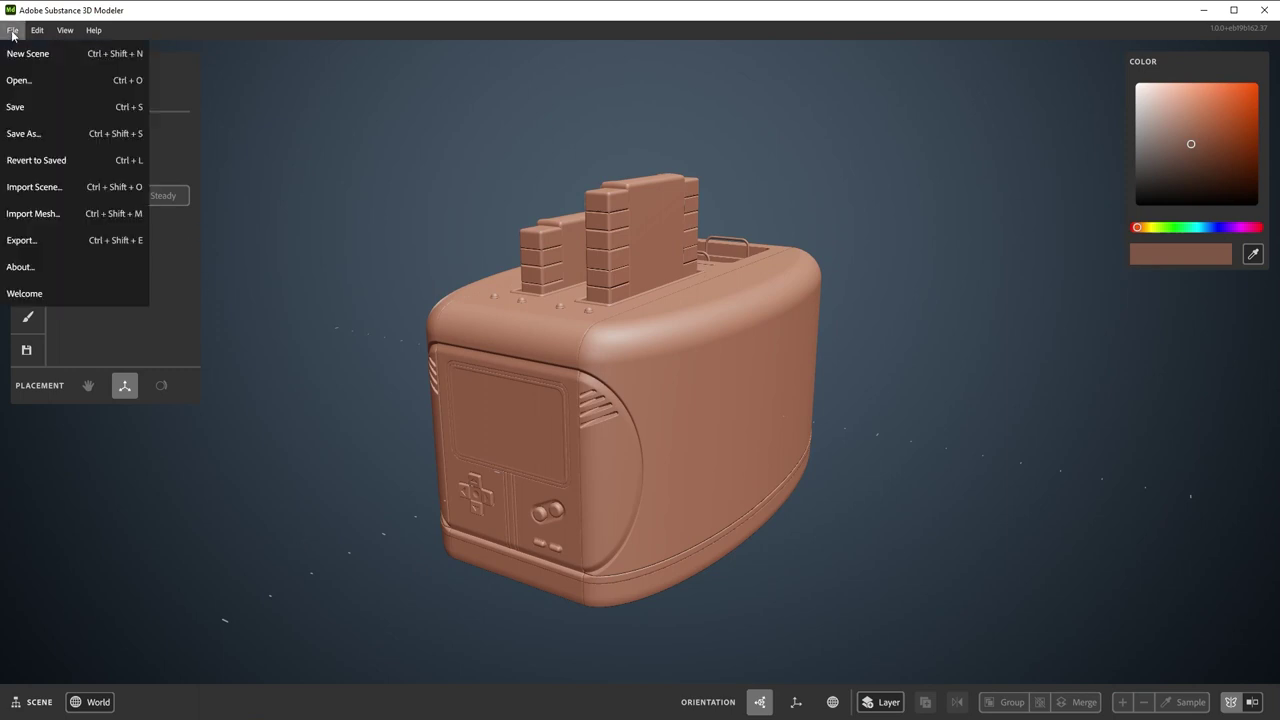
pyautogui.click(85, 241)
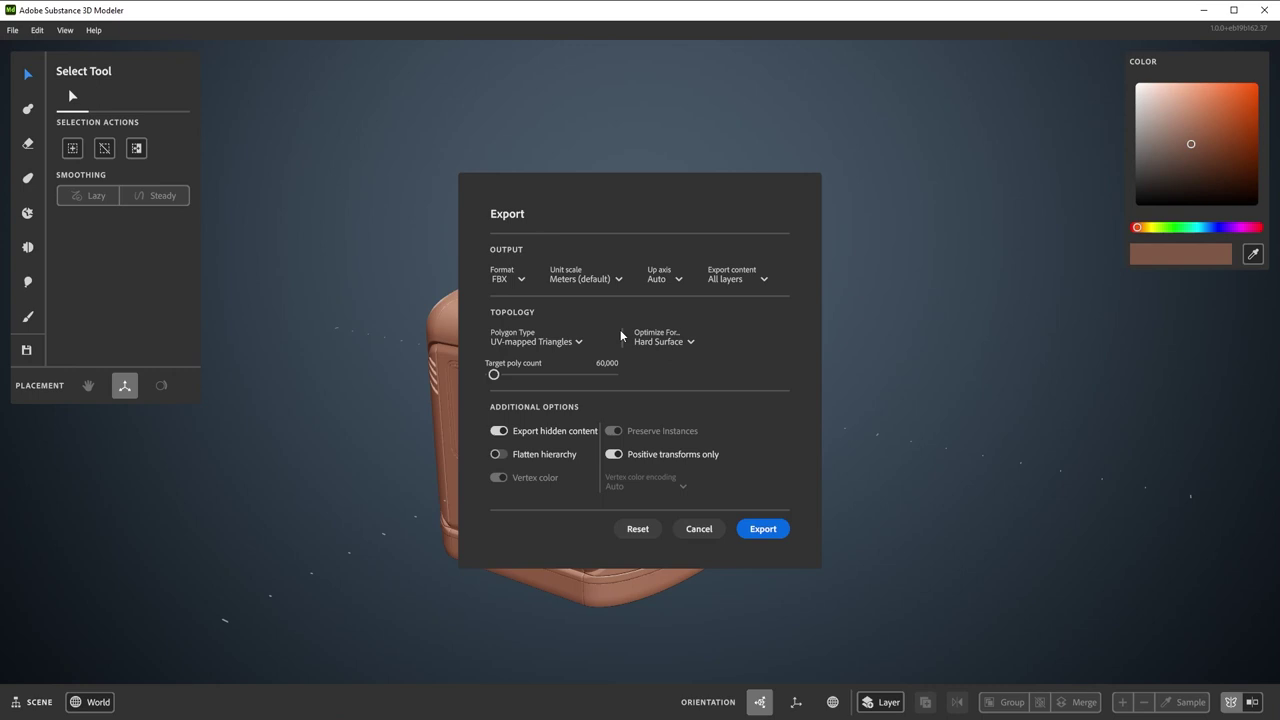
pyautogui.click(567, 342)
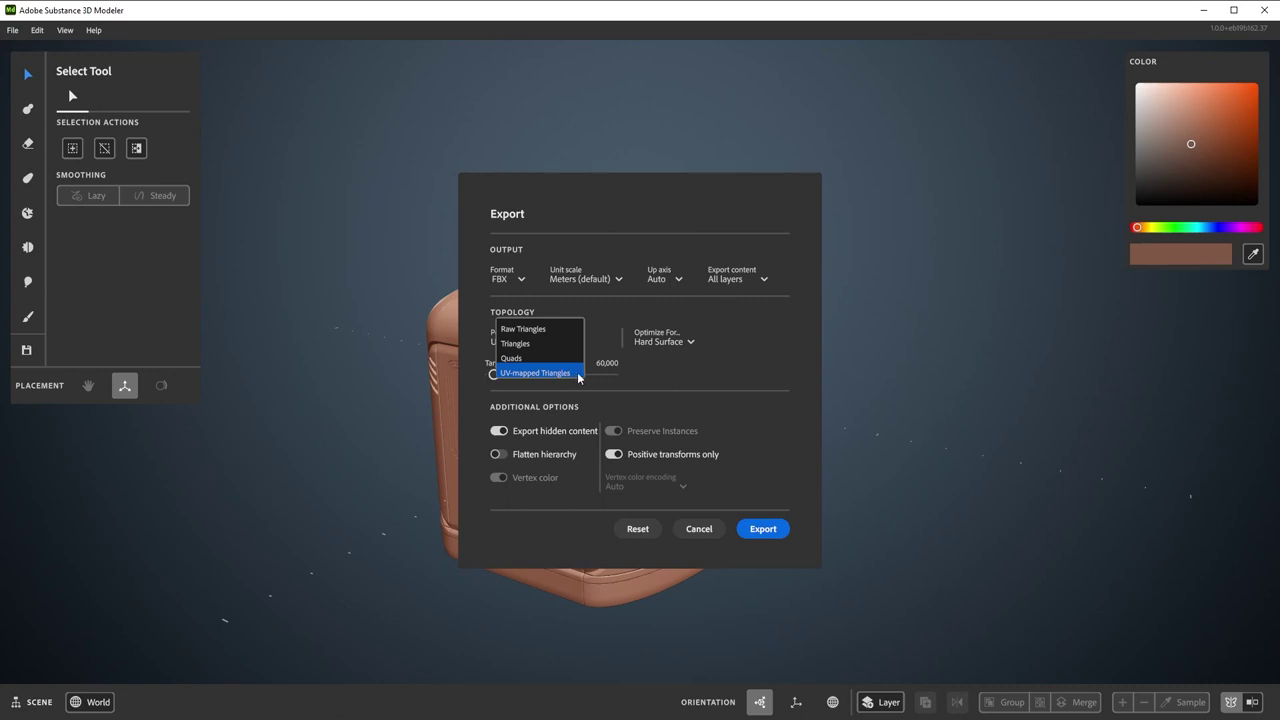
pyautogui.click(545, 373)
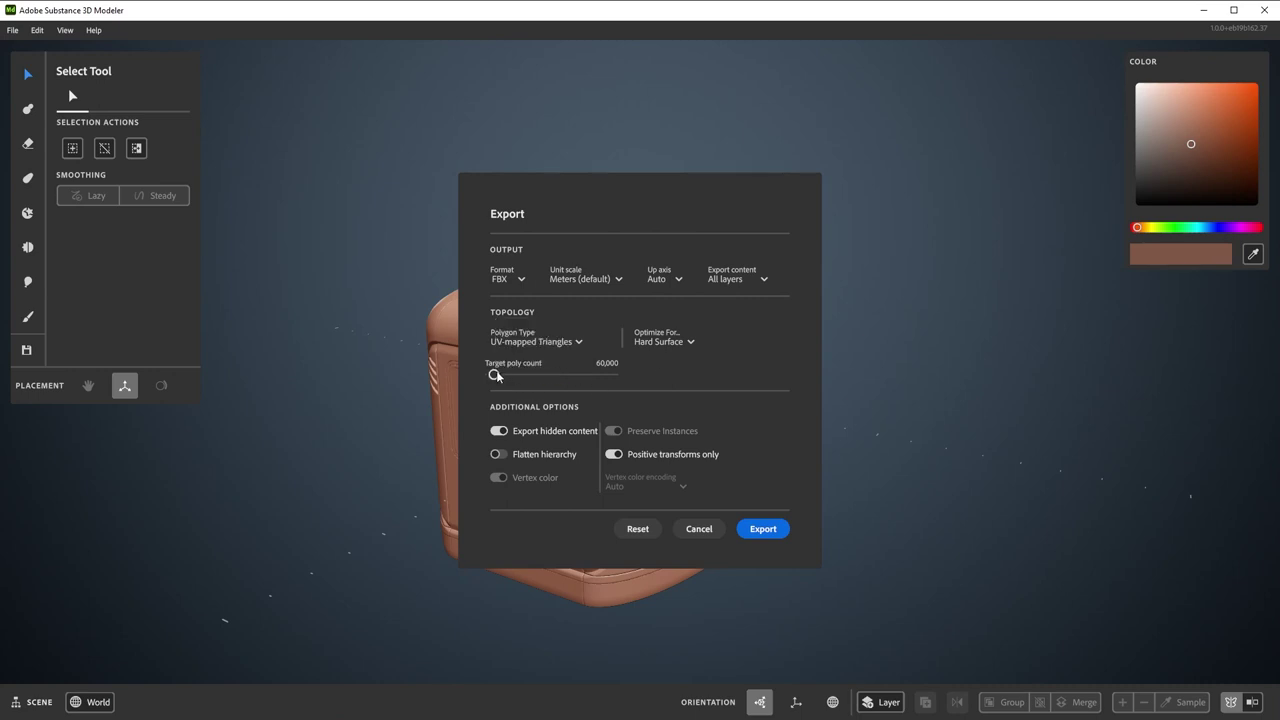
pyautogui.moveTo(497, 376); pyautogui.dragTo(556, 383)
pyautogui.moveTo(555, 381); pyautogui.dragTo(567, 375)
pyautogui.moveTo(567, 375); pyautogui.dragTo(558, 391)
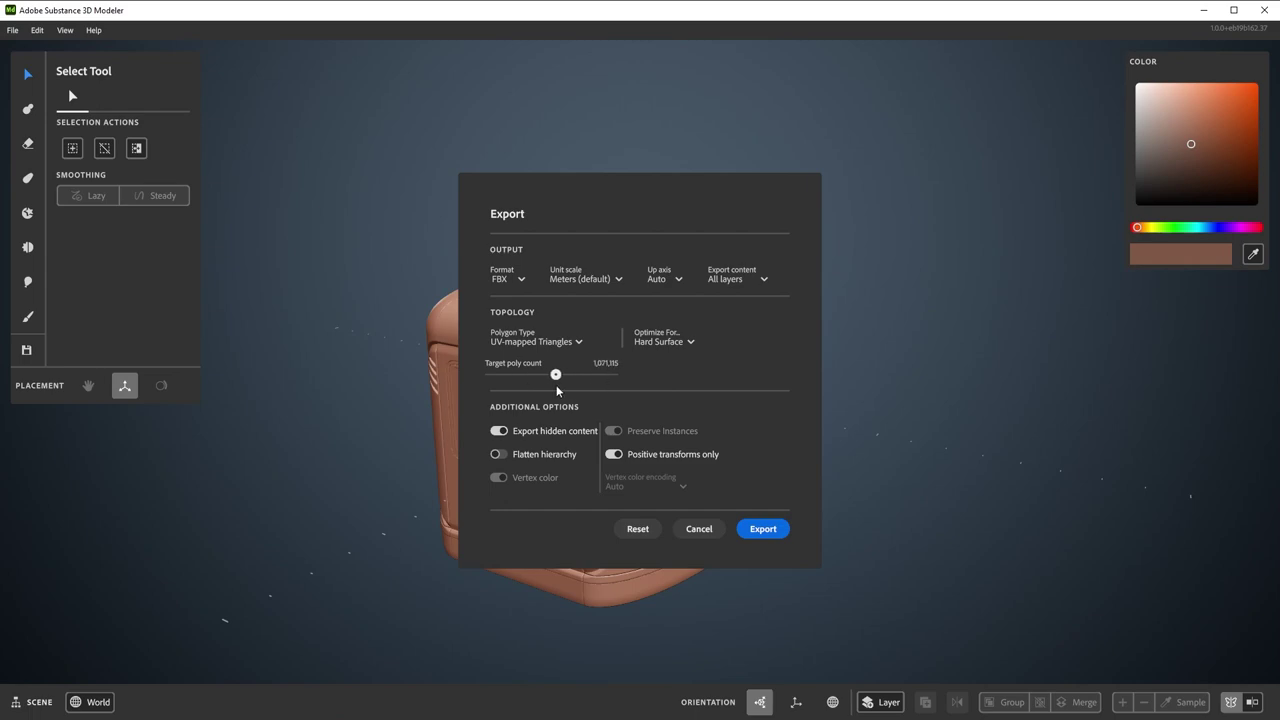
pyautogui.click(760, 530)
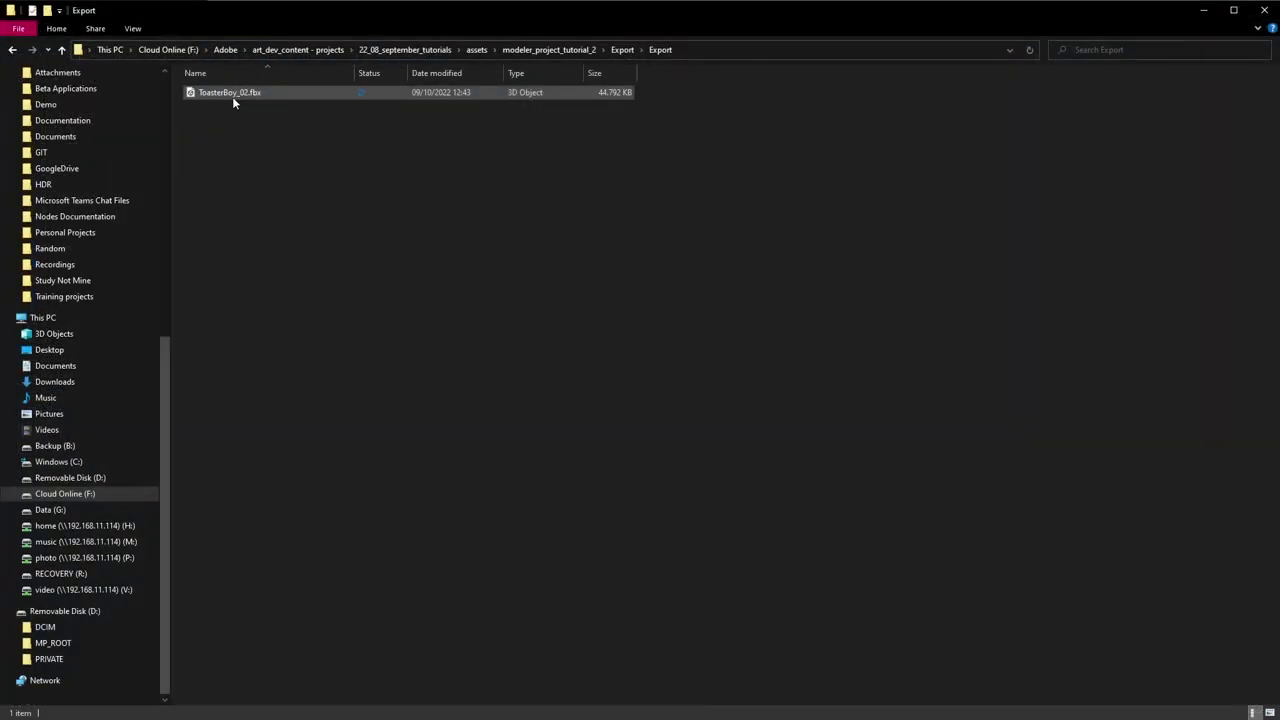
# Open the exported ToasterBoy_02.fbx in 3D Viewer and inspect its UV Set 0 checker on the mesh.
pyautogui.doubleClick(234, 96)
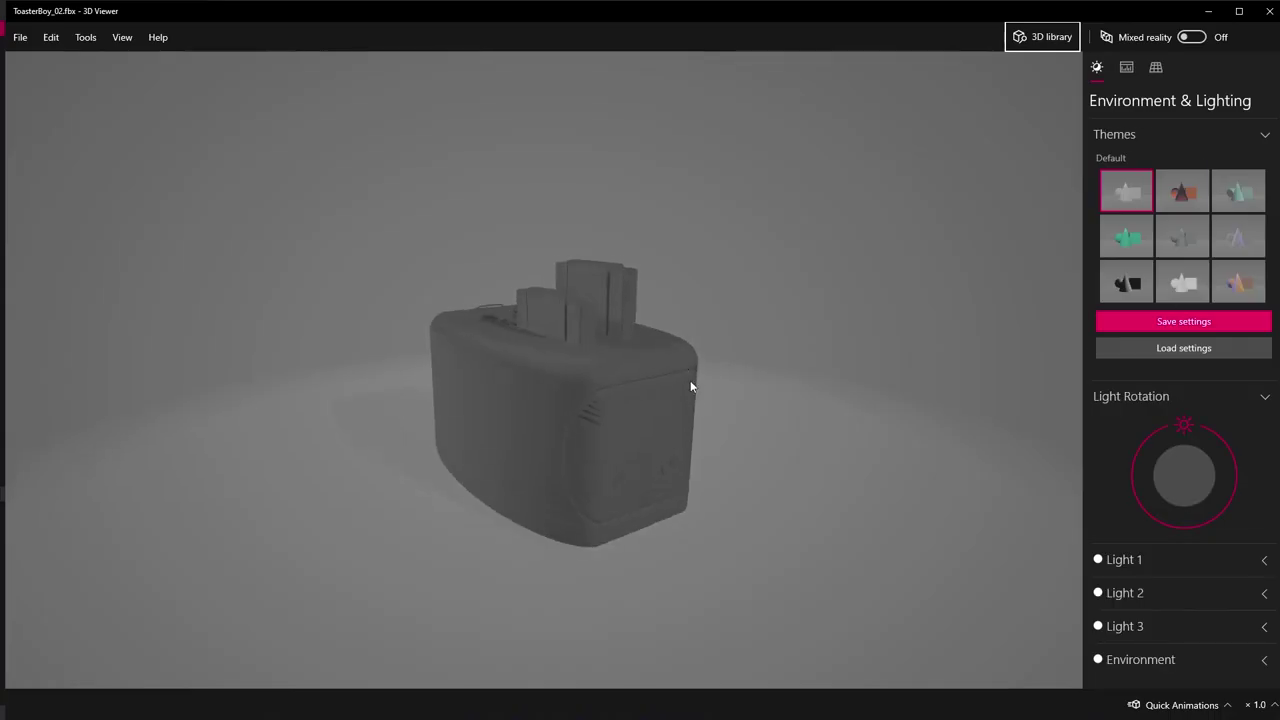
pyautogui.moveTo(690, 386); pyautogui.dragTo(986, 119)
pyautogui.scroll(3, 662, 362)
pyautogui.click(1127, 68)
pyautogui.moveTo(800, 363)
pyautogui.mouseDown()
pyautogui.moveTo(821, 424)
pyautogui.moveTo(880, 417)
pyautogui.moveTo(841, 371)
pyautogui.mouseUp()
pyautogui.click(1140, 260)
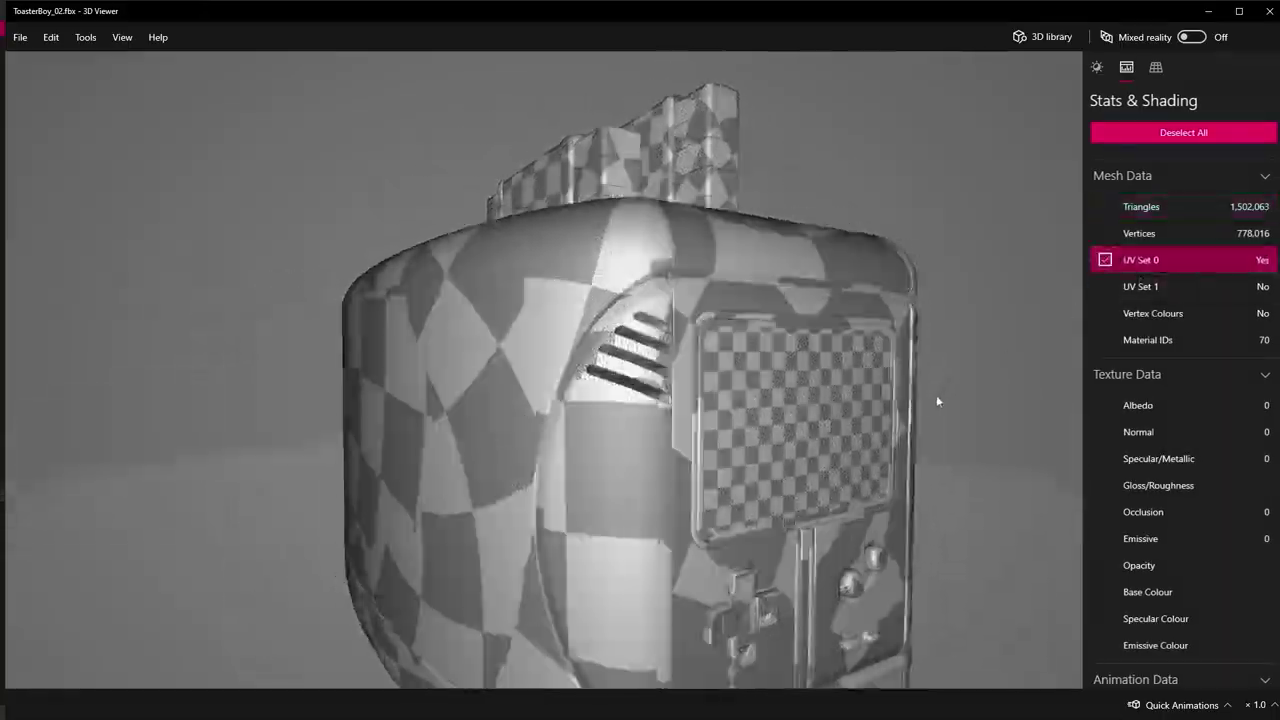
pyautogui.moveTo(937, 400); pyautogui.dragTo(988, 414)
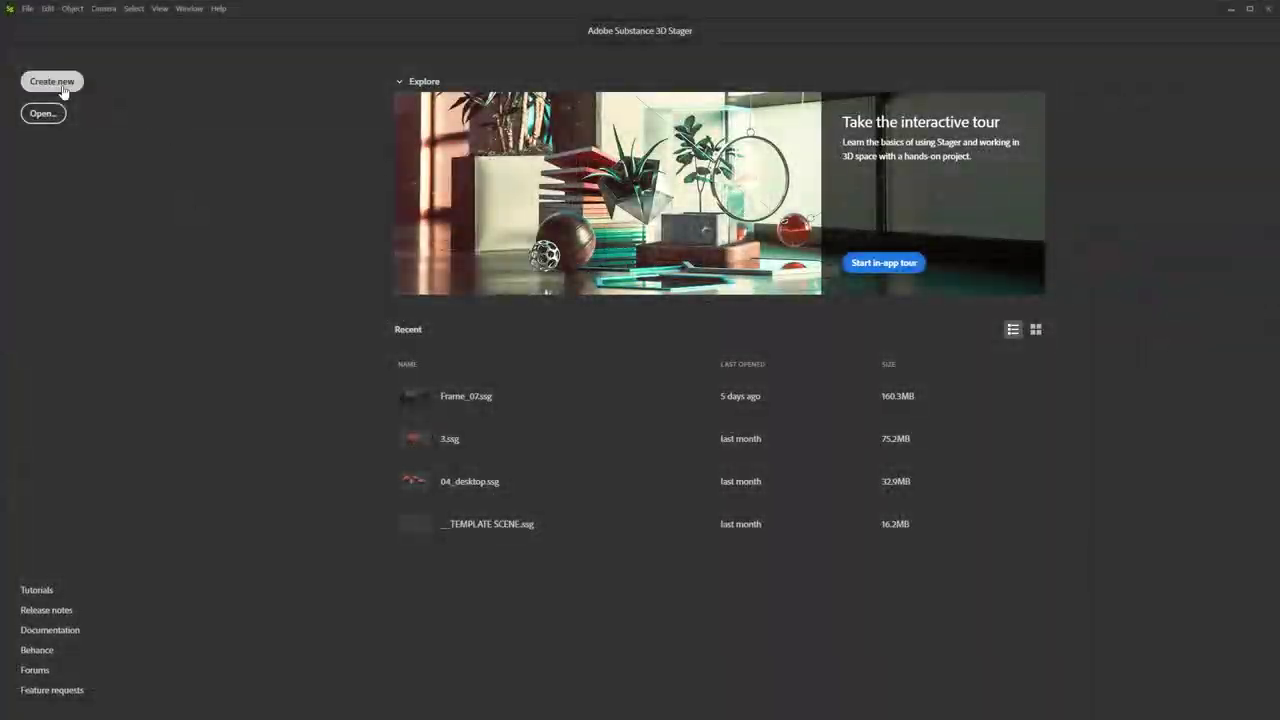
# Create a new scene in Substance 3D Stager and place the ToasterBoy_02 model in it, resting on the ground.
pyautogui.click(69, 83)
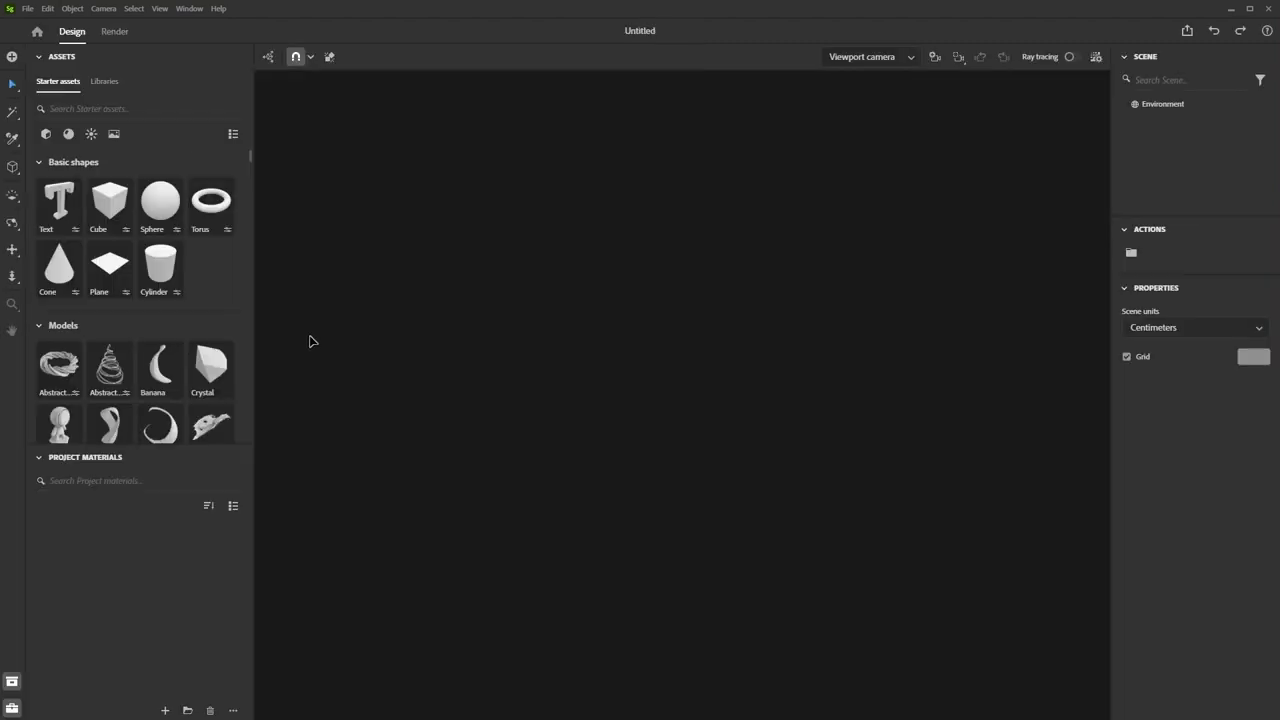
pyautogui.moveTo(276, 186); pyautogui.dragTo(683, 551)
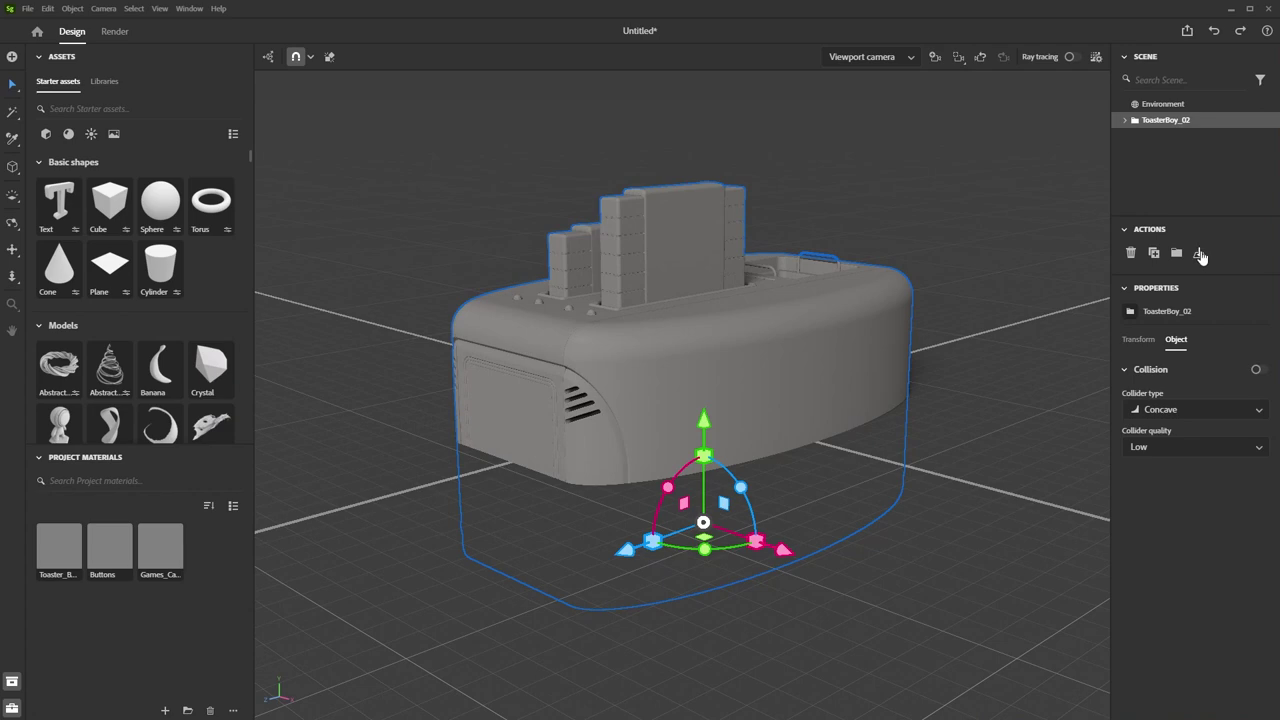
pyautogui.click(1200, 255)
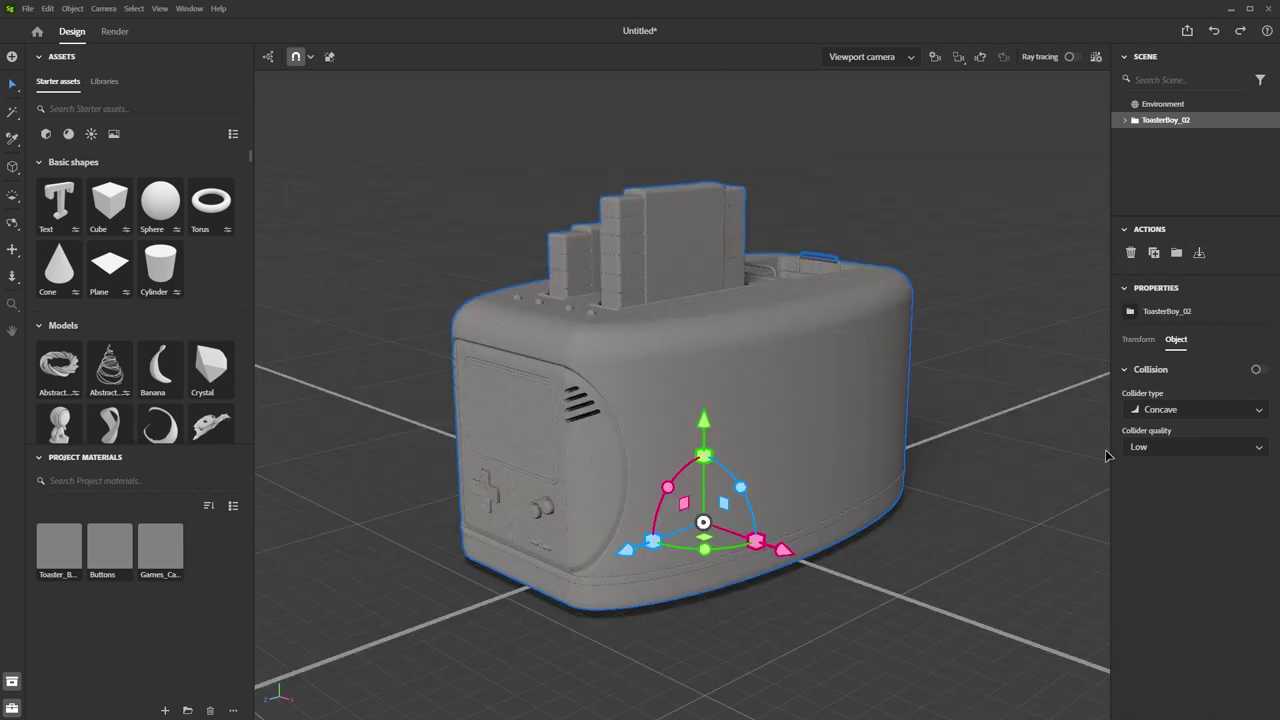
# Resize the ToasterBoy_02 model to 40 cm along Z.
pyautogui.click(1138, 340)
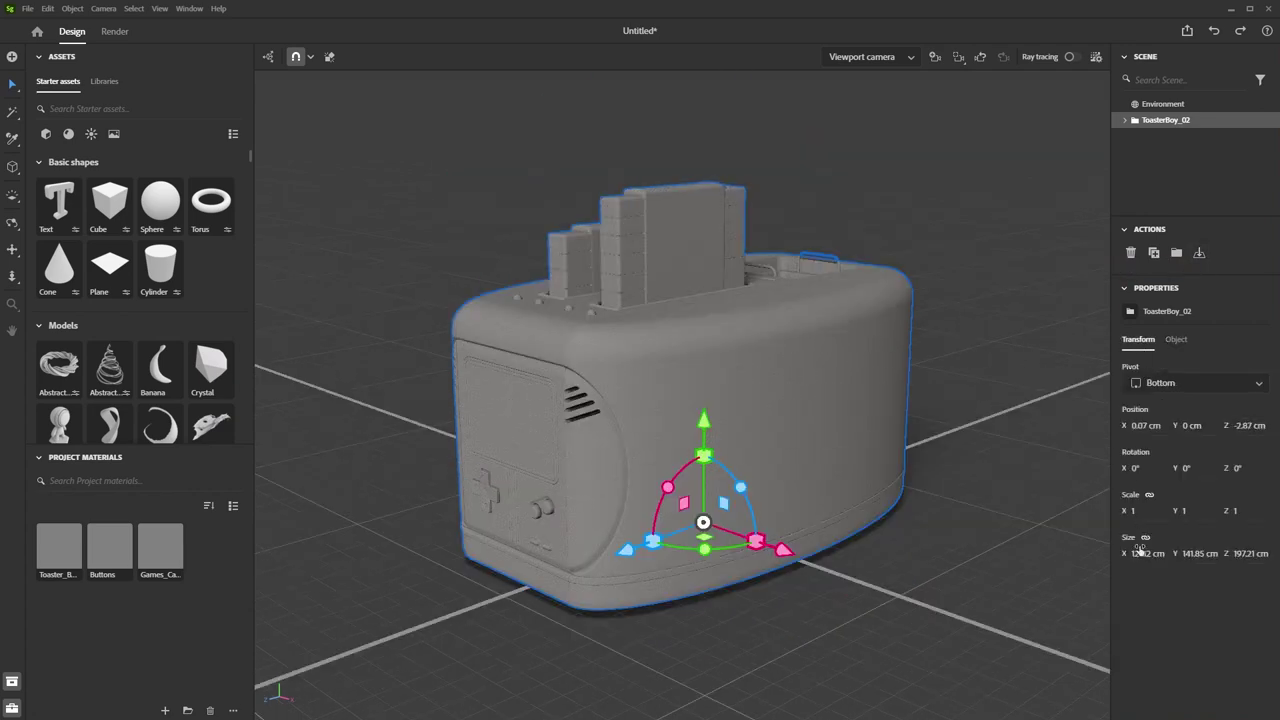
pyautogui.click(1241, 555)
pyautogui.moveTo(1259, 556); pyautogui.dragTo(1227, 559)
pyautogui.write('40')
pyautogui.press('Return')
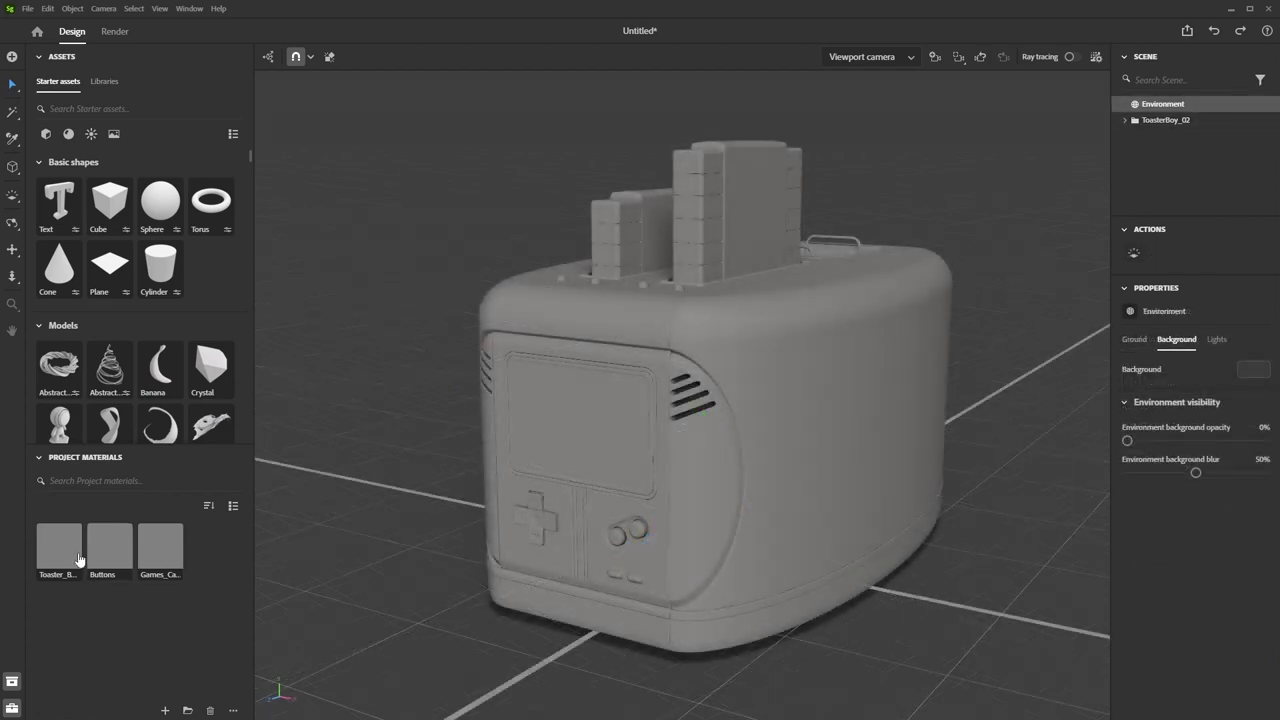
# Set the Toaster_Body material's base color to dark red, RGB 171, 26, 26.
pyautogui.click(62, 552)
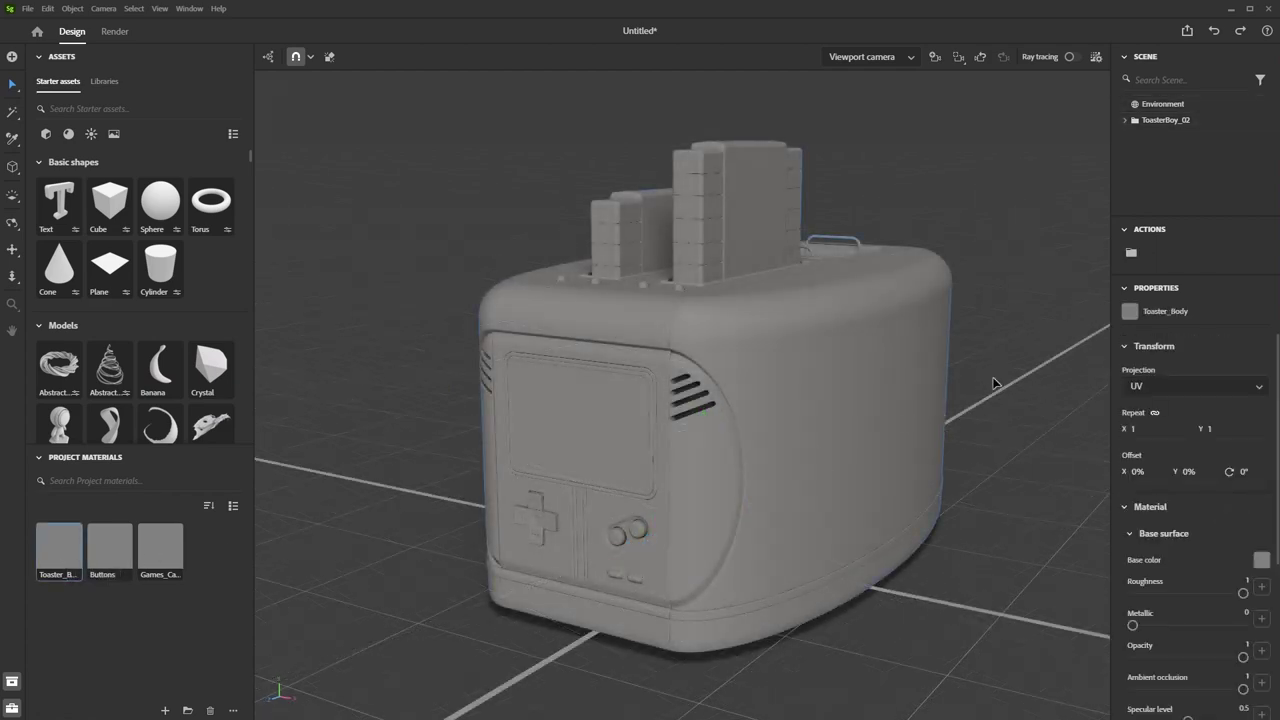
pyautogui.click(1262, 561)
pyautogui.click(1214, 524)
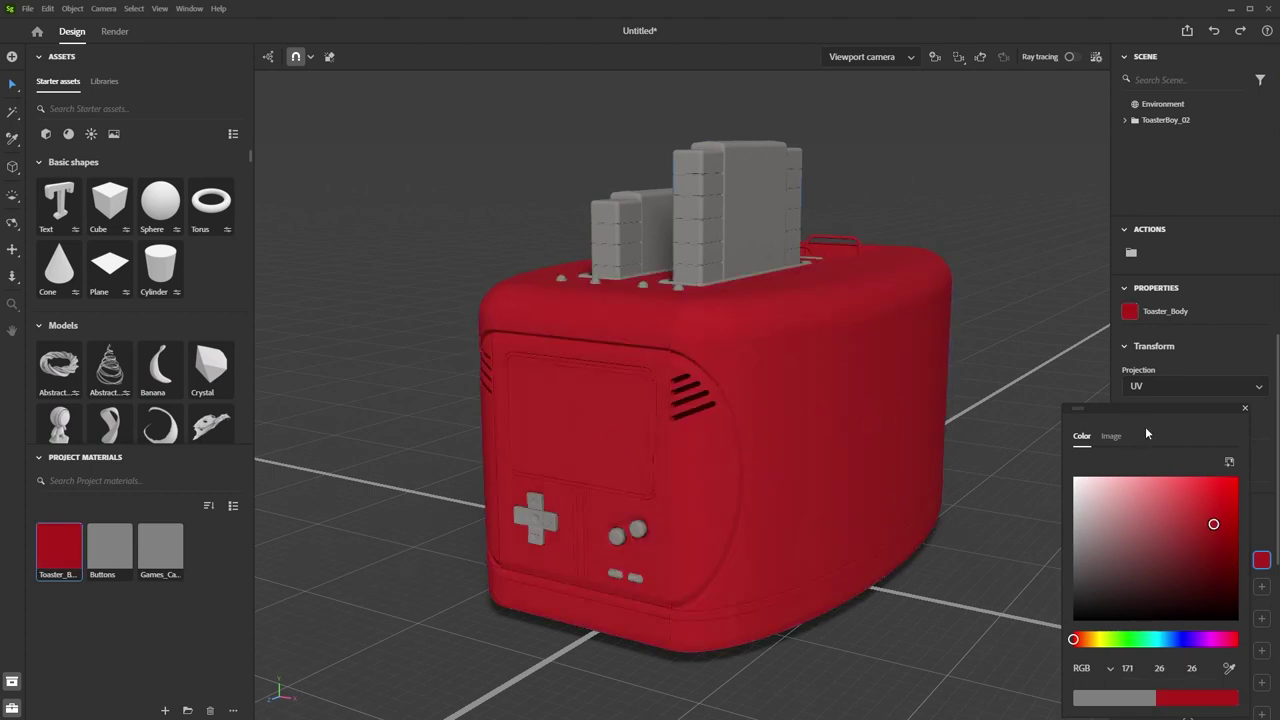
pyautogui.click(1245, 412)
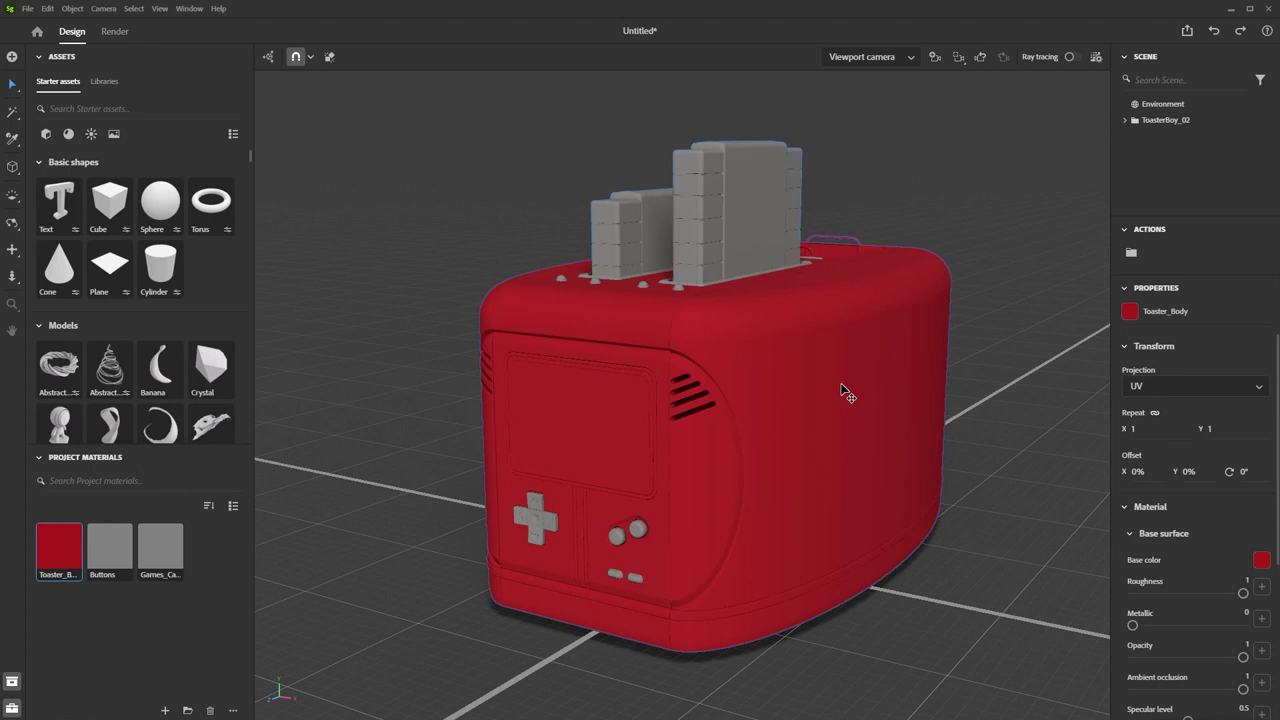
# Add the basic Subsurface material to the project materials and rename it Plastic Base.
pyautogui.click(68, 133)
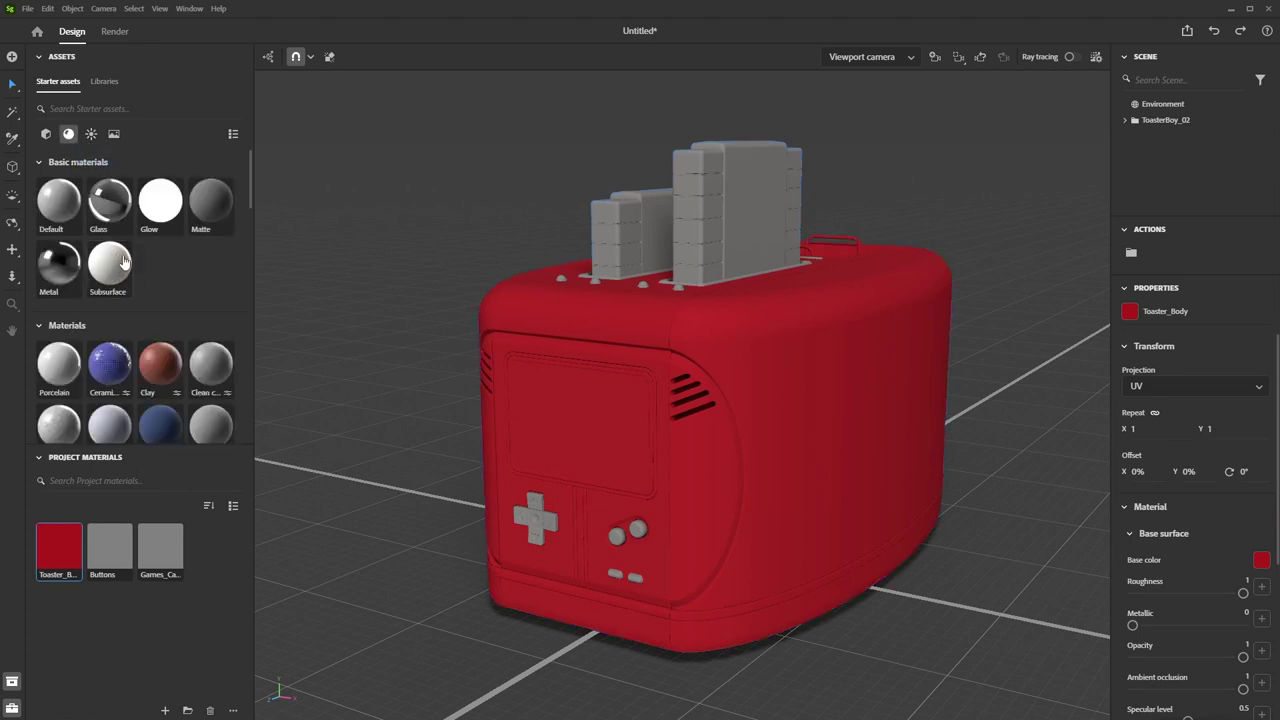
pyautogui.moveTo(123, 266); pyautogui.dragTo(222, 534)
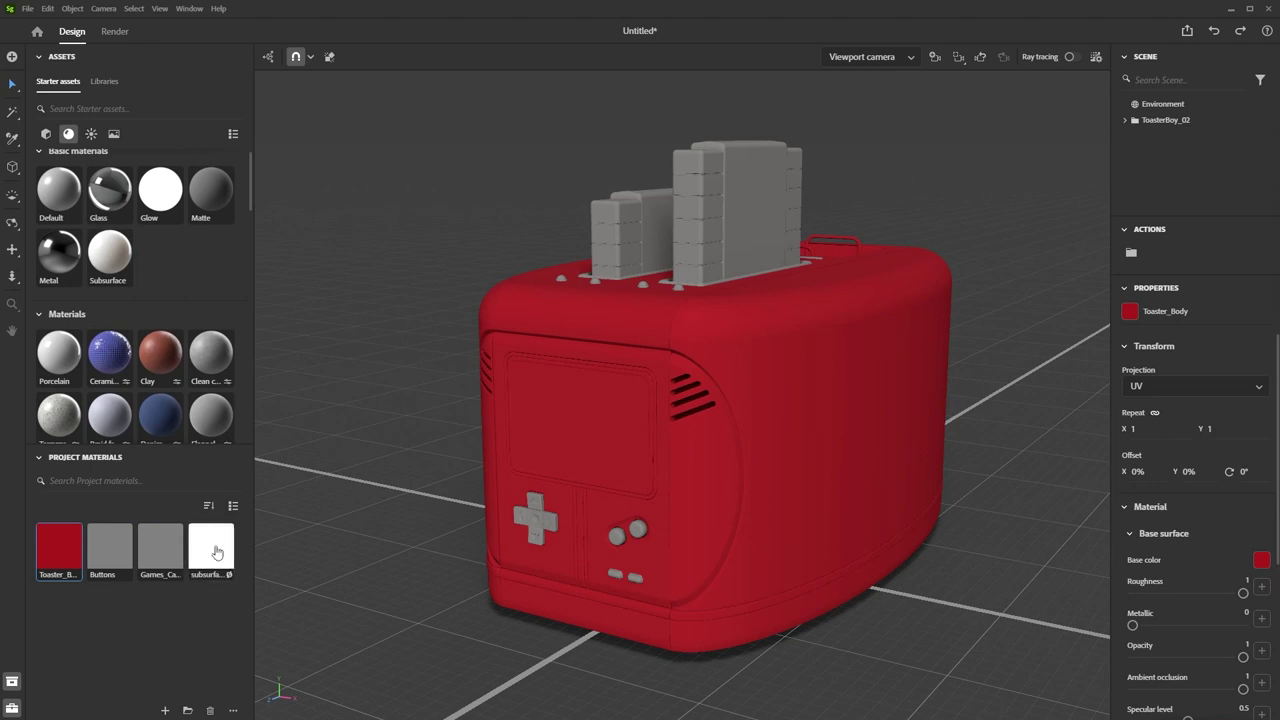
pyautogui.rightClick(216, 552)
pyautogui.click(245, 640)
pyautogui.write('Plas')
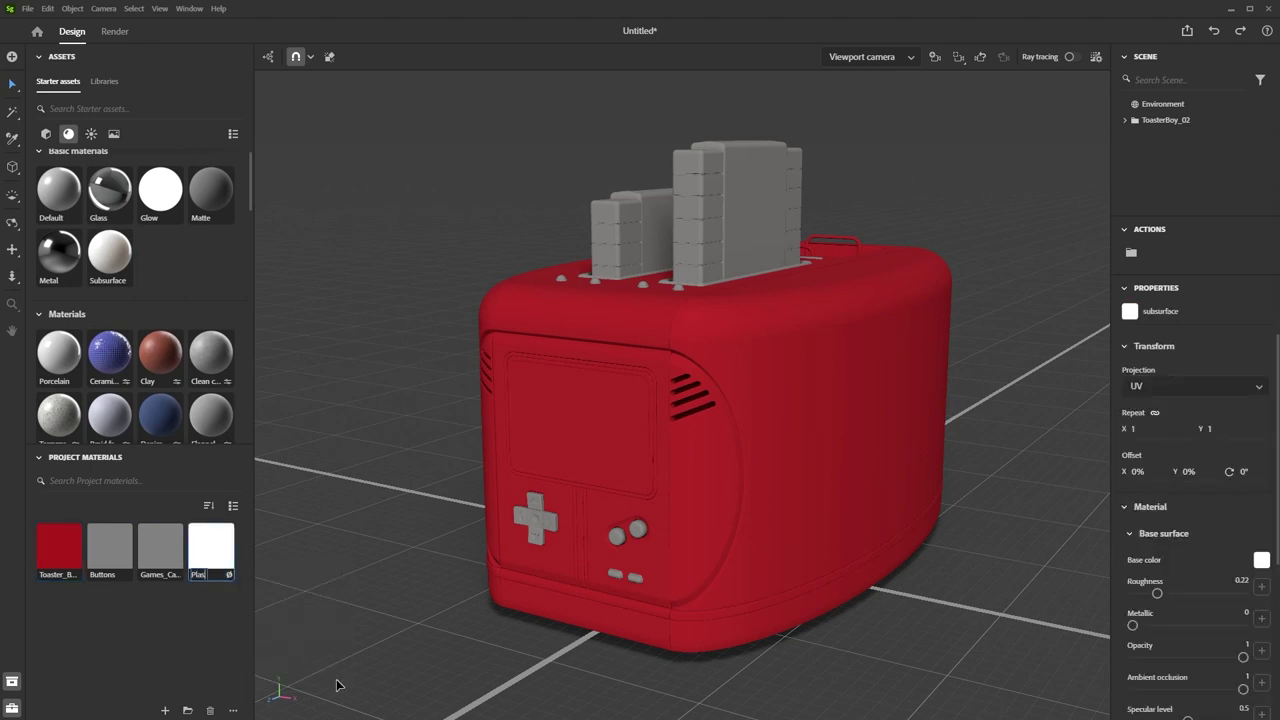
pyautogui.write('tic Base')
pyautogui.press('Return')
pyautogui.click(487, 605)
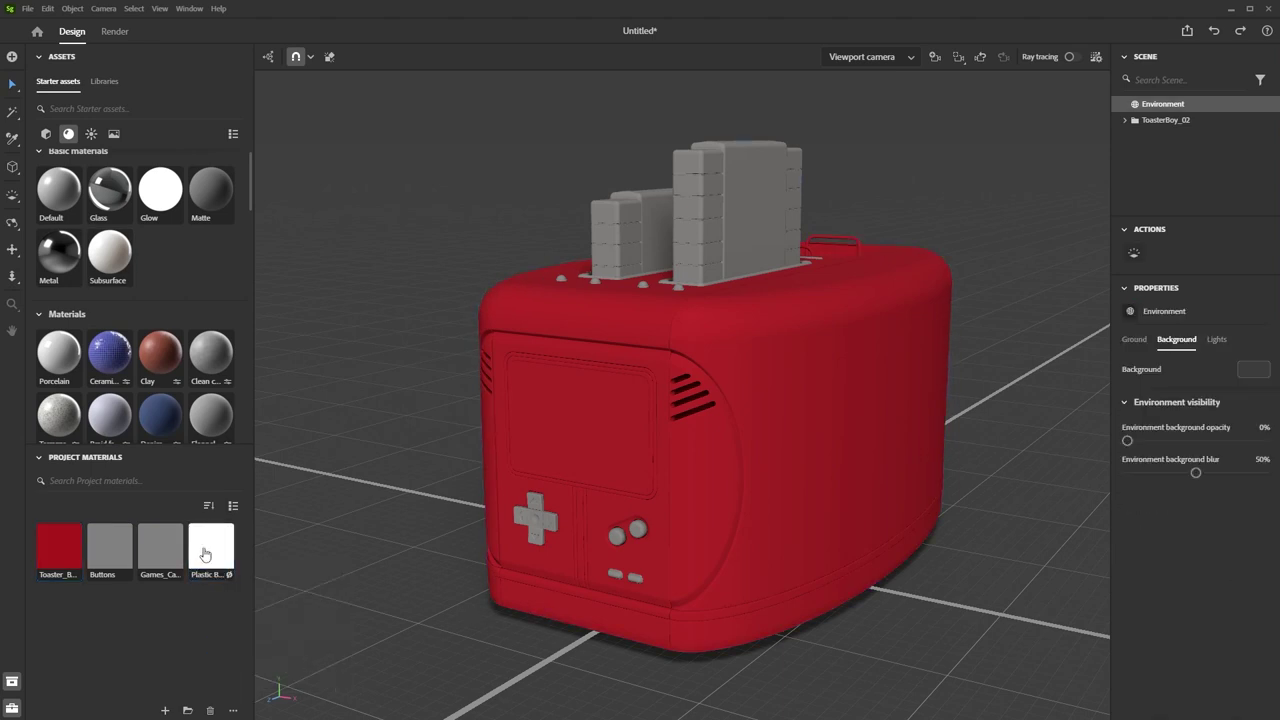
# Apply Plastic Base to the whole toaster model and delete the three imported materials from the project.
pyautogui.moveTo(206, 545); pyautogui.dragTo(629, 364)
pyautogui.click(628, 361)
pyautogui.moveTo(222, 555); pyautogui.dragTo(656, 460)
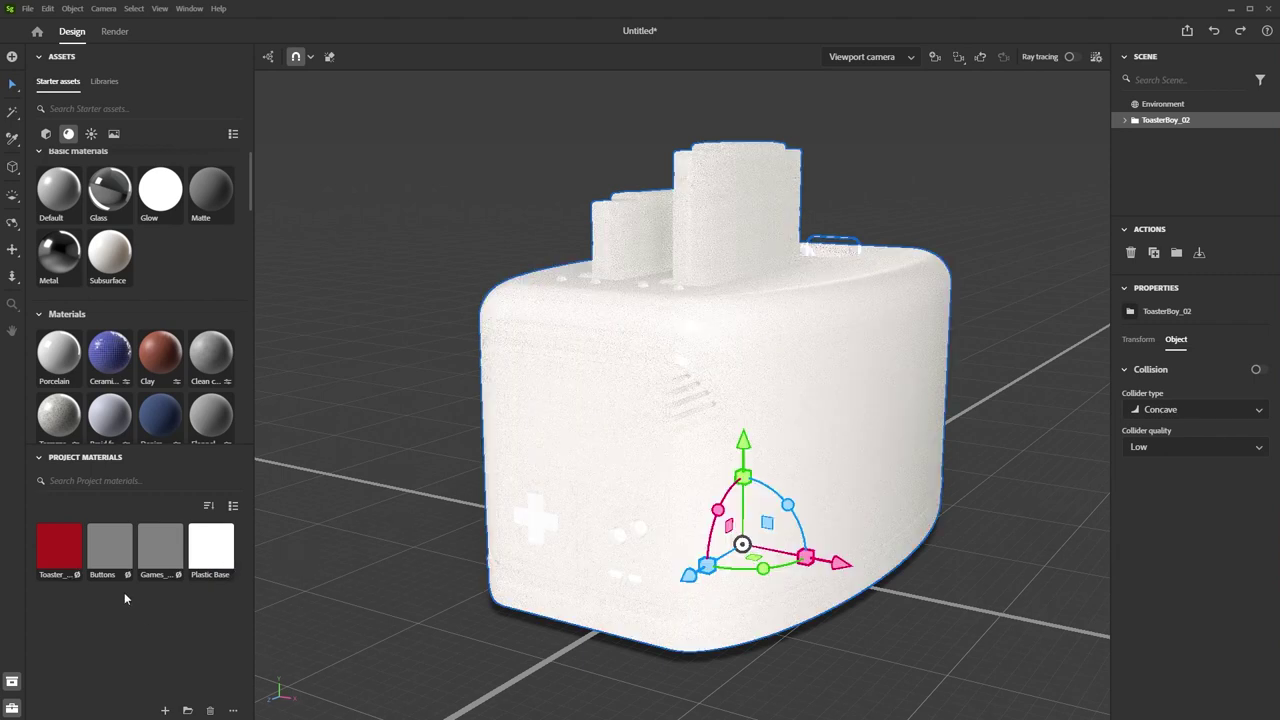
pyautogui.click(66, 559)
pyautogui.keyDown('shift'); pyautogui.click(165, 557); pyautogui.keyUp('shift')
pyautogui.press('Delete')
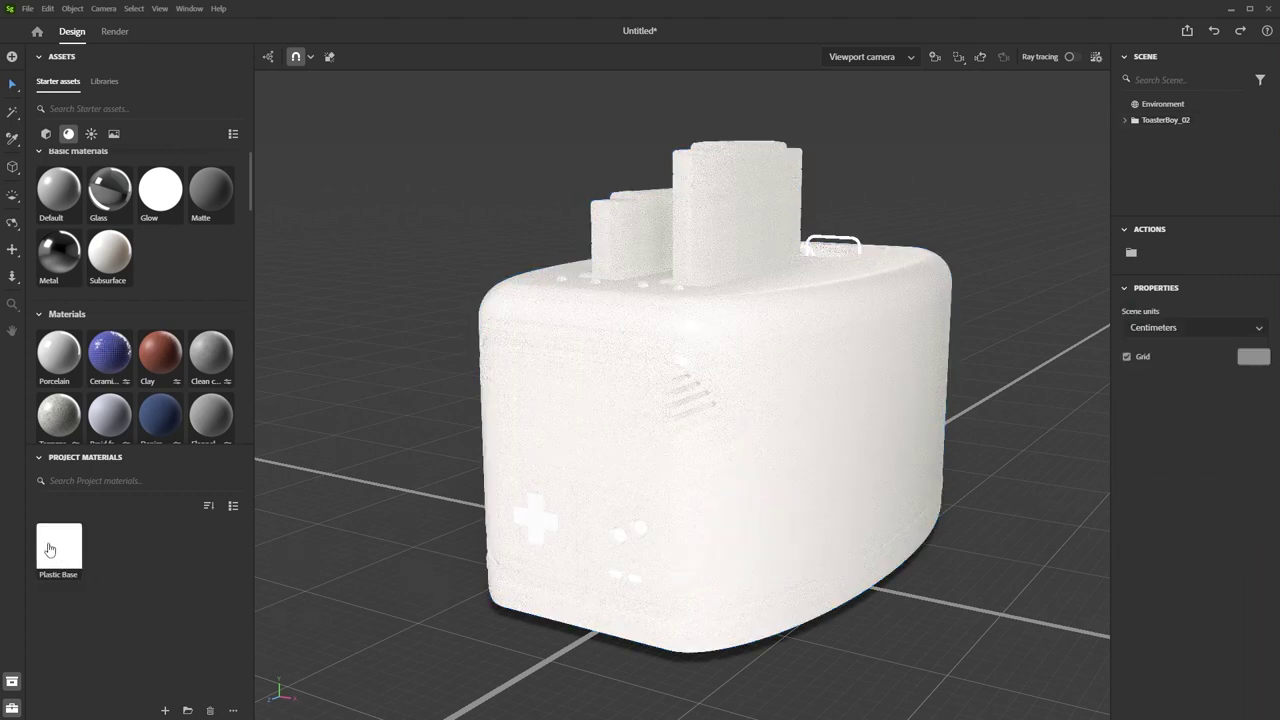
# Set the Plastic Base material's base color to a medium grey.
pyautogui.click(49, 549)
pyautogui.scroll(-1, 1178, 470)
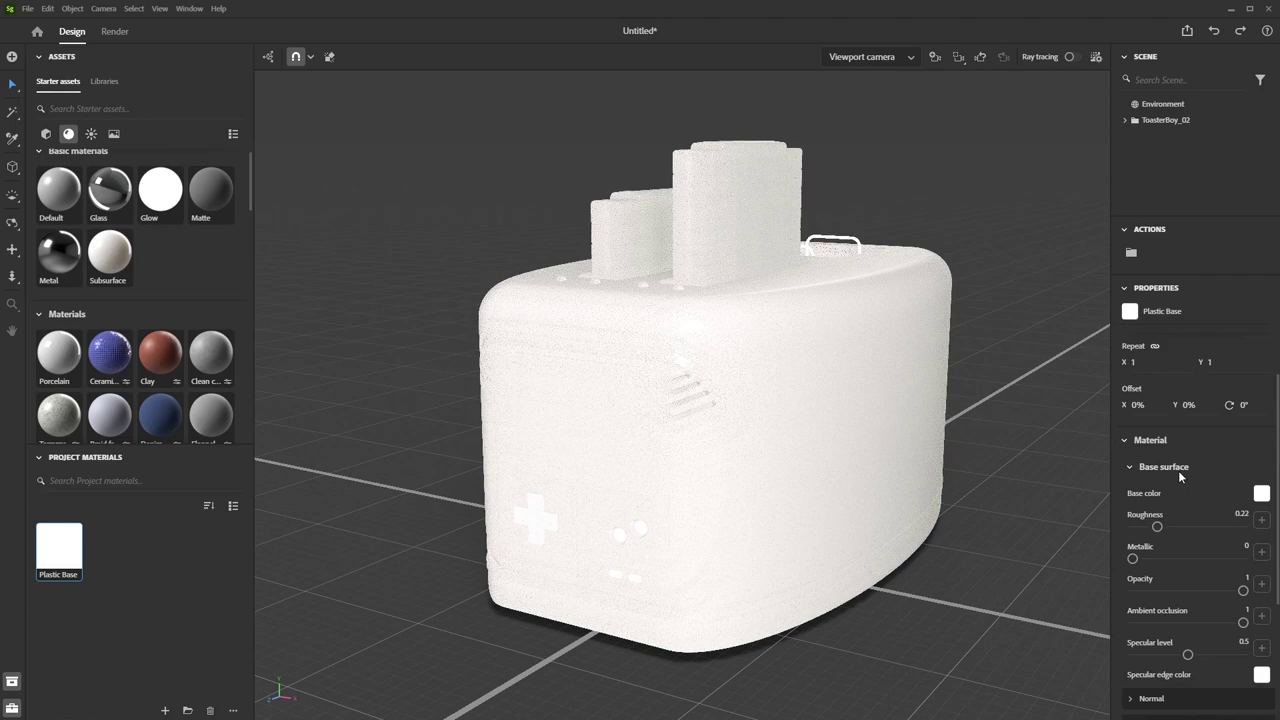
pyautogui.click(1260, 495)
pyautogui.moveTo(1206, 423); pyautogui.dragTo(1053, 468)
pyautogui.click(1053, 468)
# Set the subsurface scattering color of the Plastic Base material's interior to a medium blue.
pyautogui.scroll(-3, 1222, 454)
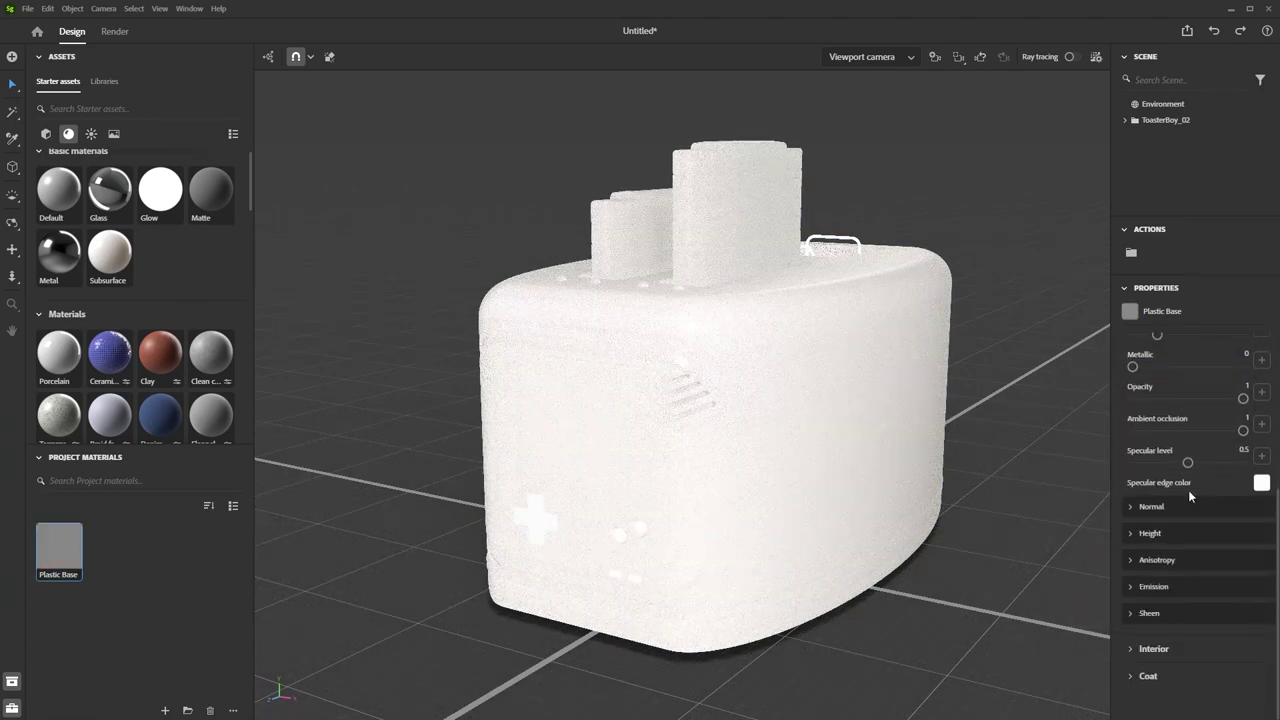
pyautogui.click(1160, 649)
pyautogui.scroll(-3, 1160, 626)
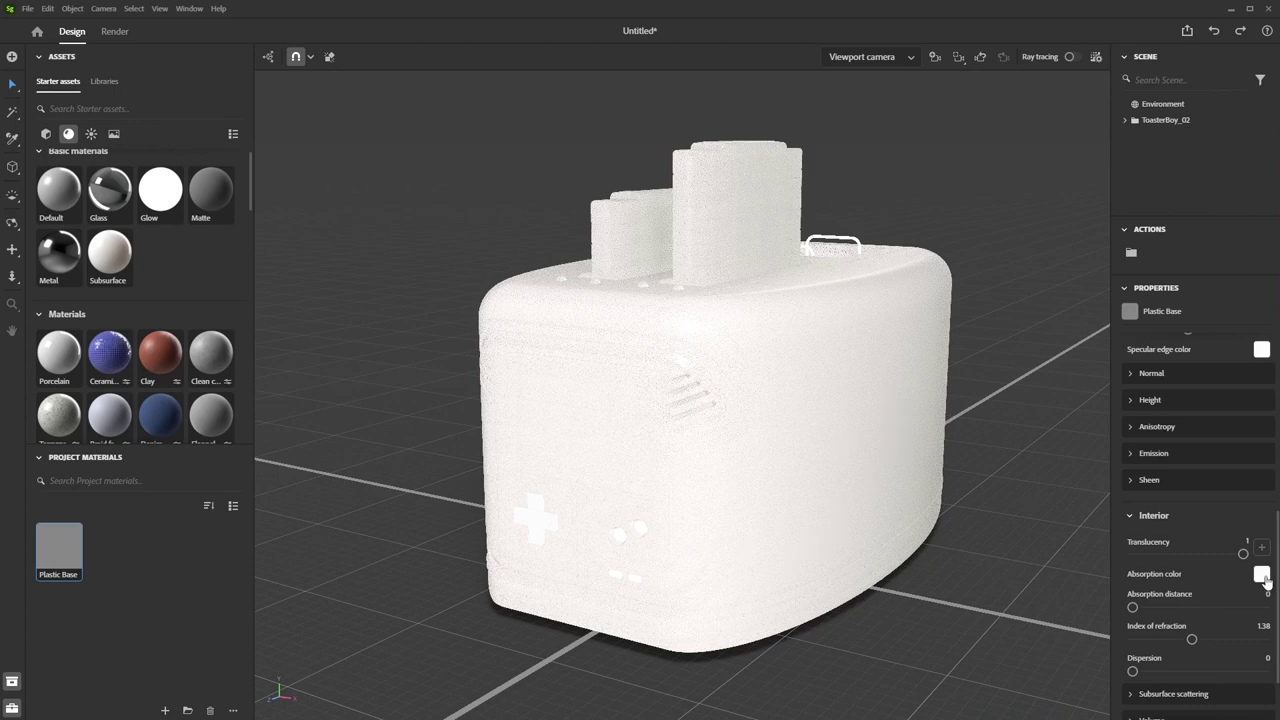
pyautogui.scroll(-2, 1220, 575)
pyautogui.click(1145, 612)
pyautogui.scroll(-3, 1160, 600)
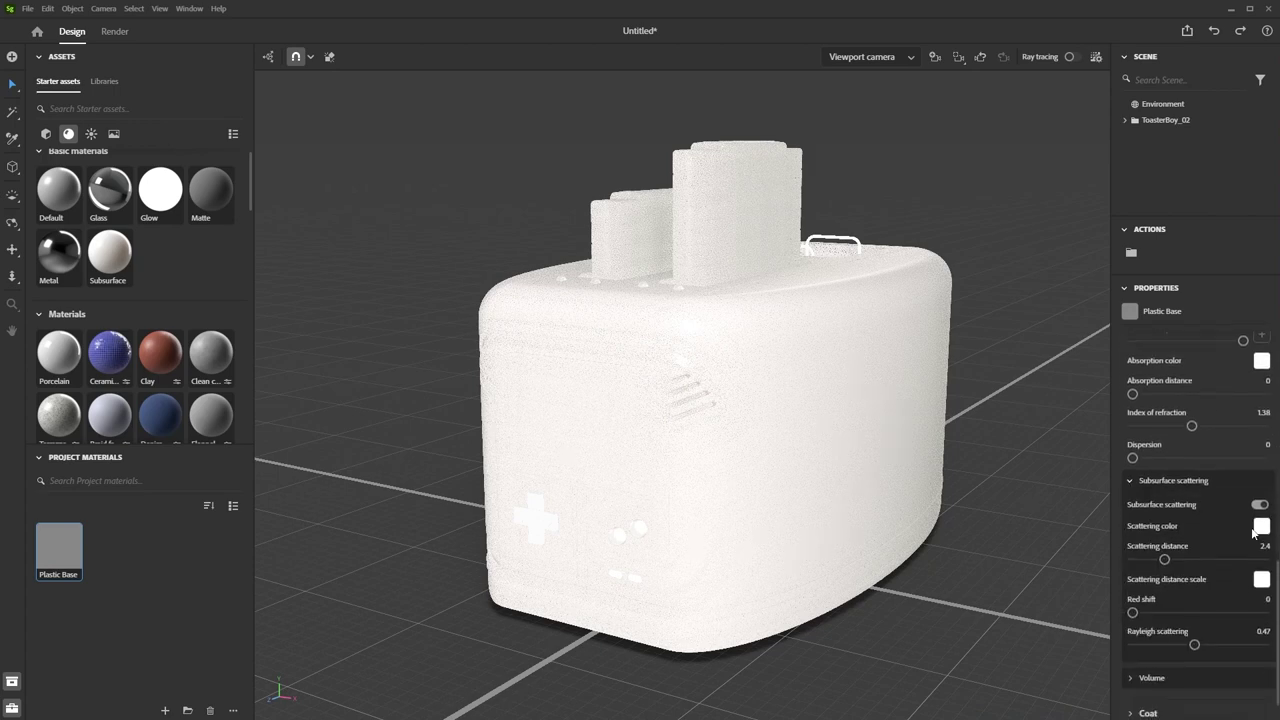
pyautogui.click(1262, 529)
pyautogui.moveTo(1176, 594); pyautogui.dragTo(1166, 594)
pyautogui.moveTo(1224, 444)
pyautogui.mouseDown()
pyautogui.moveTo(1205, 445)
pyautogui.moveTo(1207, 457)
pyautogui.mouseUp()
pyautogui.click(1246, 366)
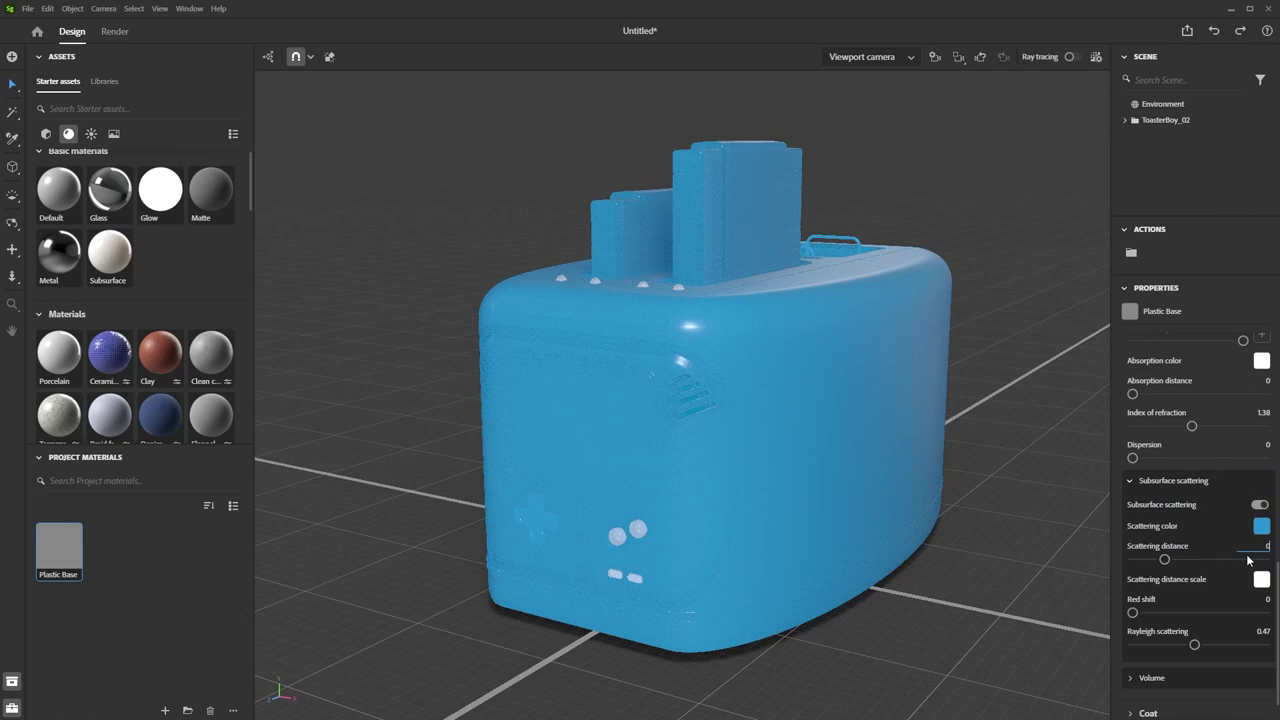
# Set the Plastic Base material's scattering distance to 0.1 and check the effect on the toaster's front and top.
pyautogui.write('2.4')
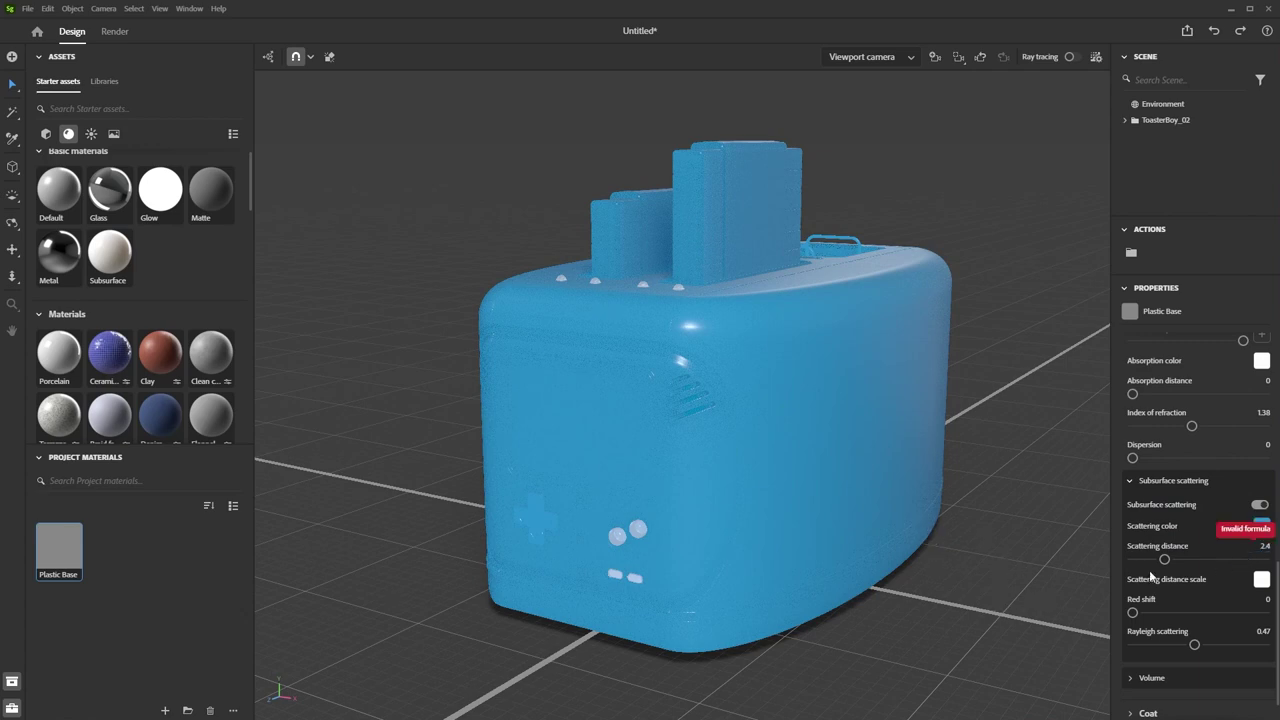
pyautogui.write('0.1')
pyautogui.press('Return')
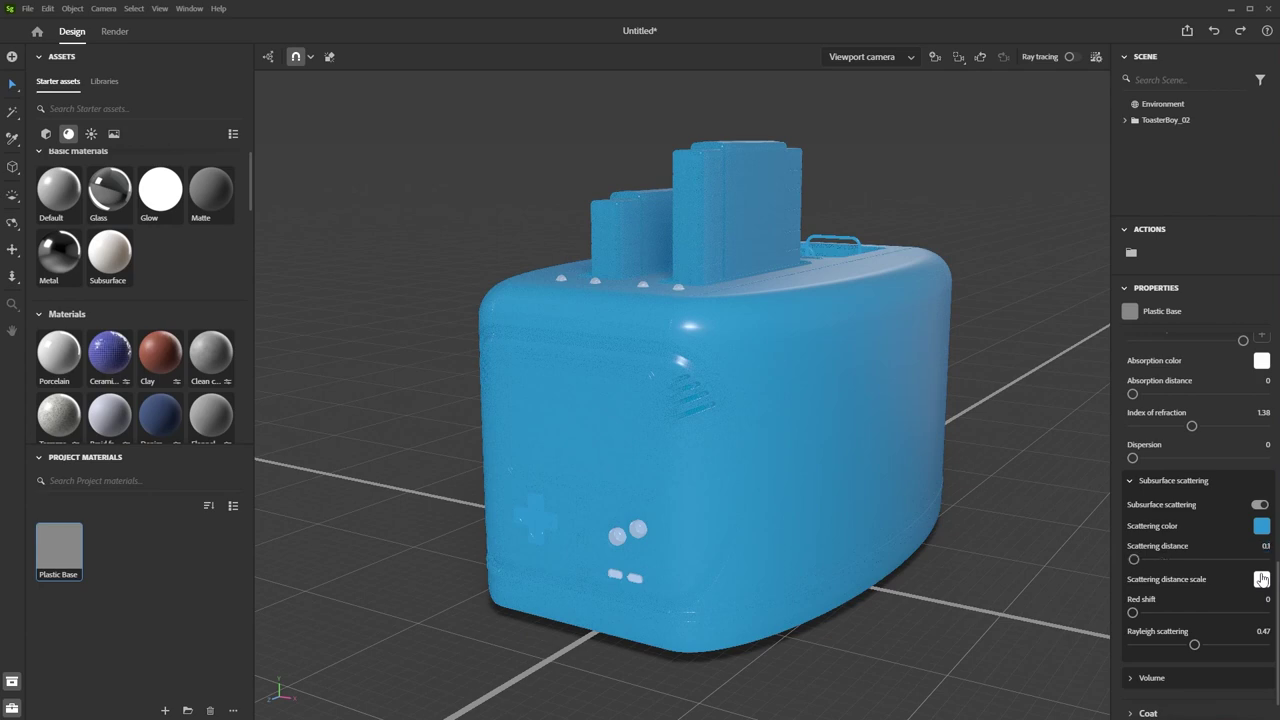
pyautogui.moveTo(400, 370); pyautogui.dragTo(766, 363, button='right')
pyautogui.scroll(5, 695, 484)
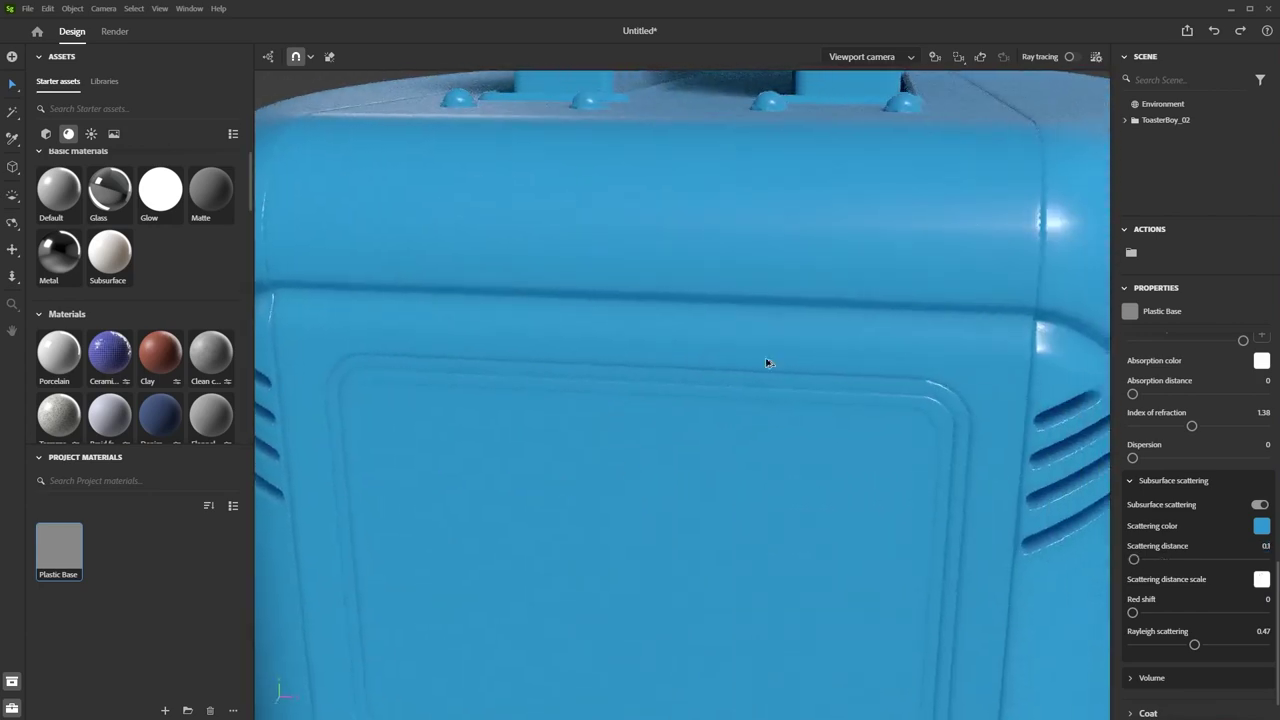
pyautogui.moveTo(766, 363); pyautogui.dragTo(720, 440, button='middle')
pyautogui.moveTo(720, 440); pyautogui.dragTo(622, 431, button='right')
pyautogui.scroll(-5, 622, 431)
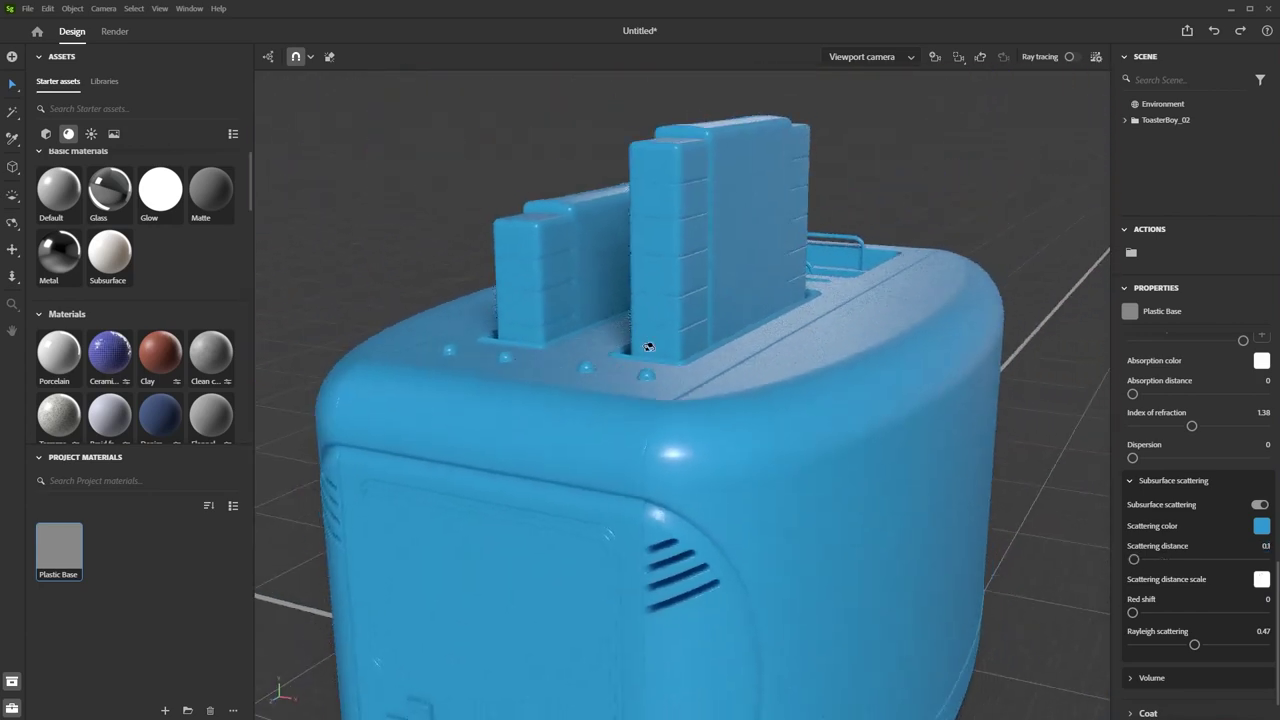
# Set the Plastic Base material's roughness to 0.14.
pyautogui.keyDown('alt'); pyautogui.moveTo(651, 346); pyautogui.dragTo(751, 400); pyautogui.keyUp('alt')
pyautogui.scroll(-3, 751, 400)
pyautogui.keyDown('alt'); pyautogui.moveTo(767, 338); pyautogui.dragTo(880, 460); pyautogui.keyUp('alt')
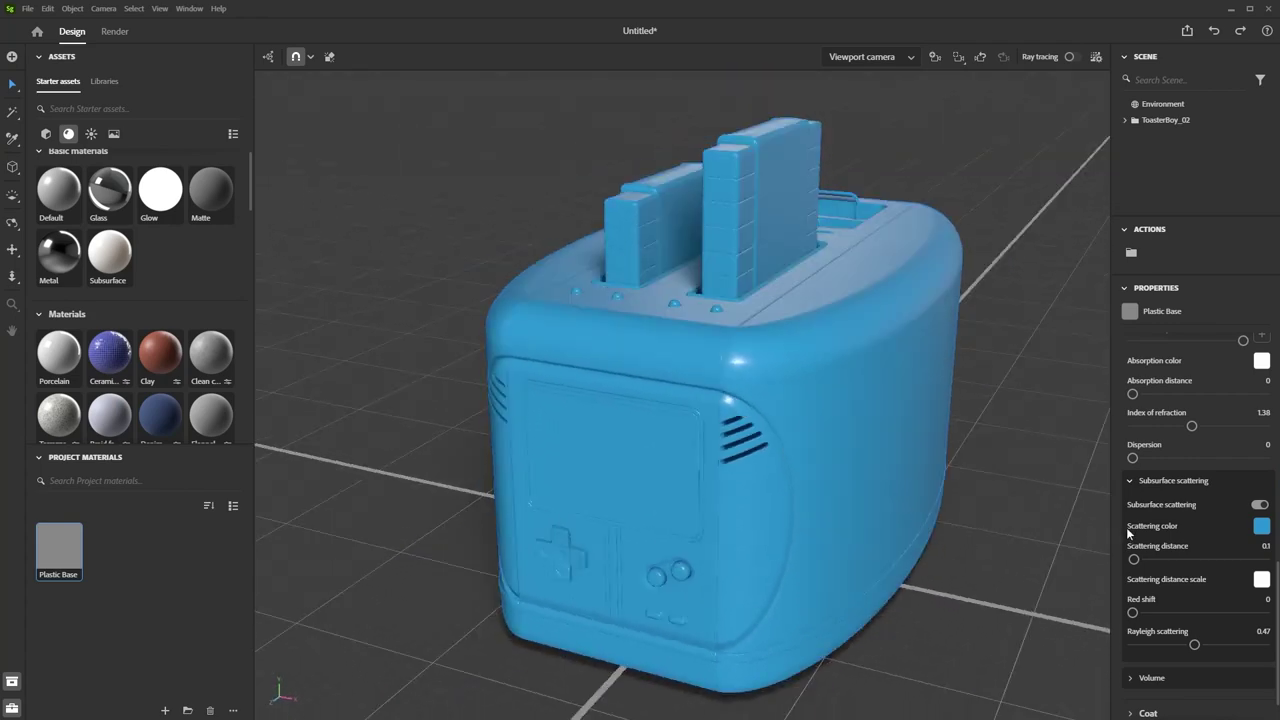
pyautogui.scroll(6, 1212, 484)
pyautogui.scroll(1, 1180, 449)
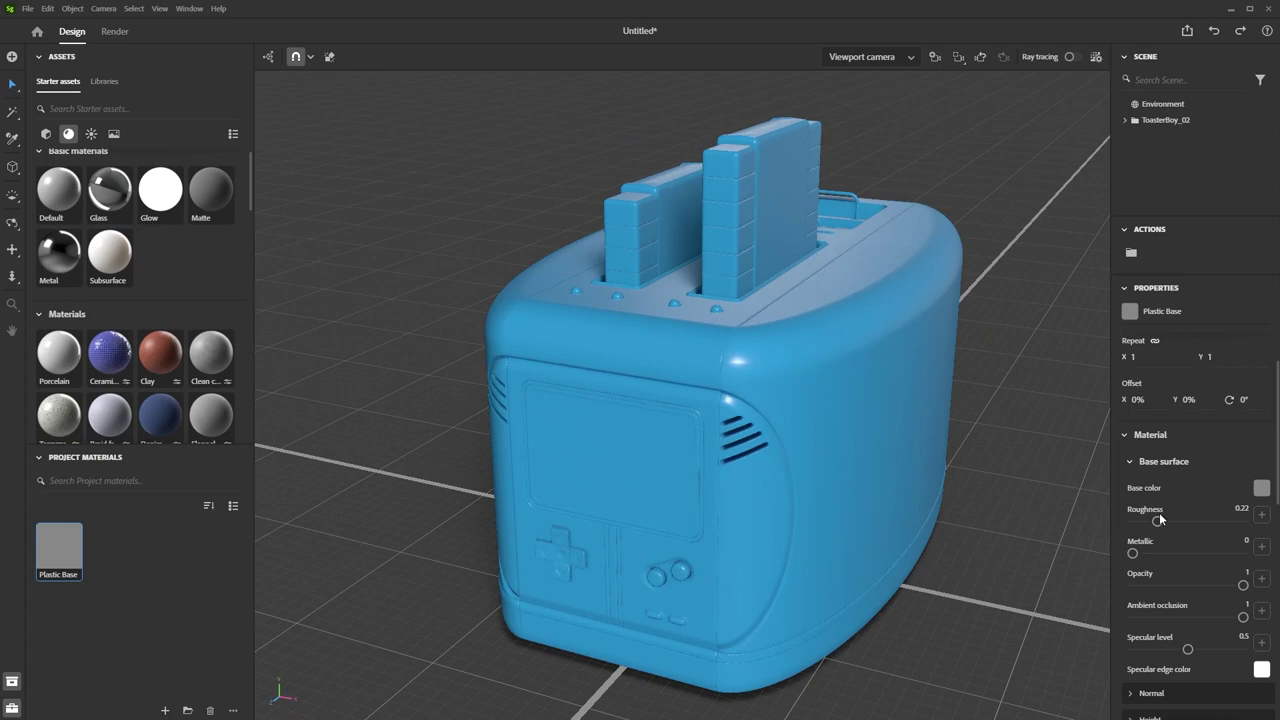
pyautogui.moveTo(1157, 520)
pyautogui.mouseDown()
pyautogui.moveTo(1185, 520)
pyautogui.moveTo(1146, 522)
pyautogui.mouseUp()
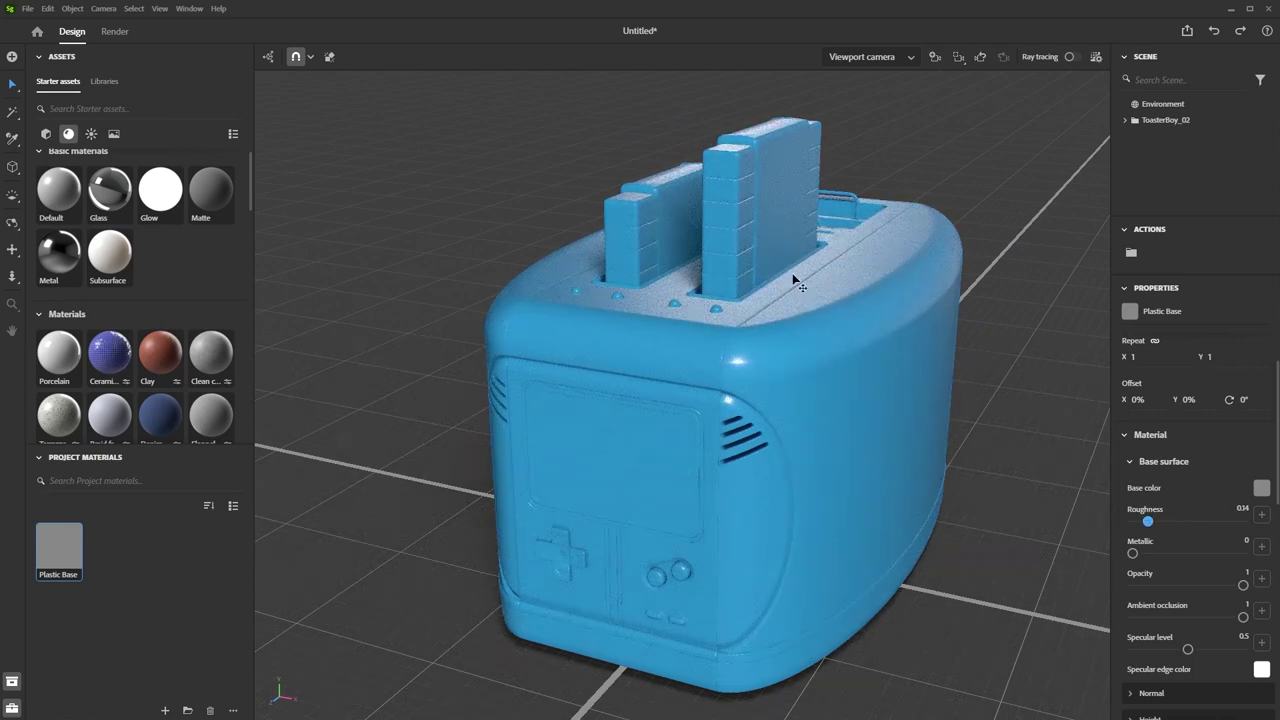
# Assign the Grunge charcoal image to Plastic Base's roughness and check it on the toaster's side.
pyautogui.click(114, 133)
pyautogui.scroll(-5, 140, 248)
pyautogui.scroll(-3, 141, 248)
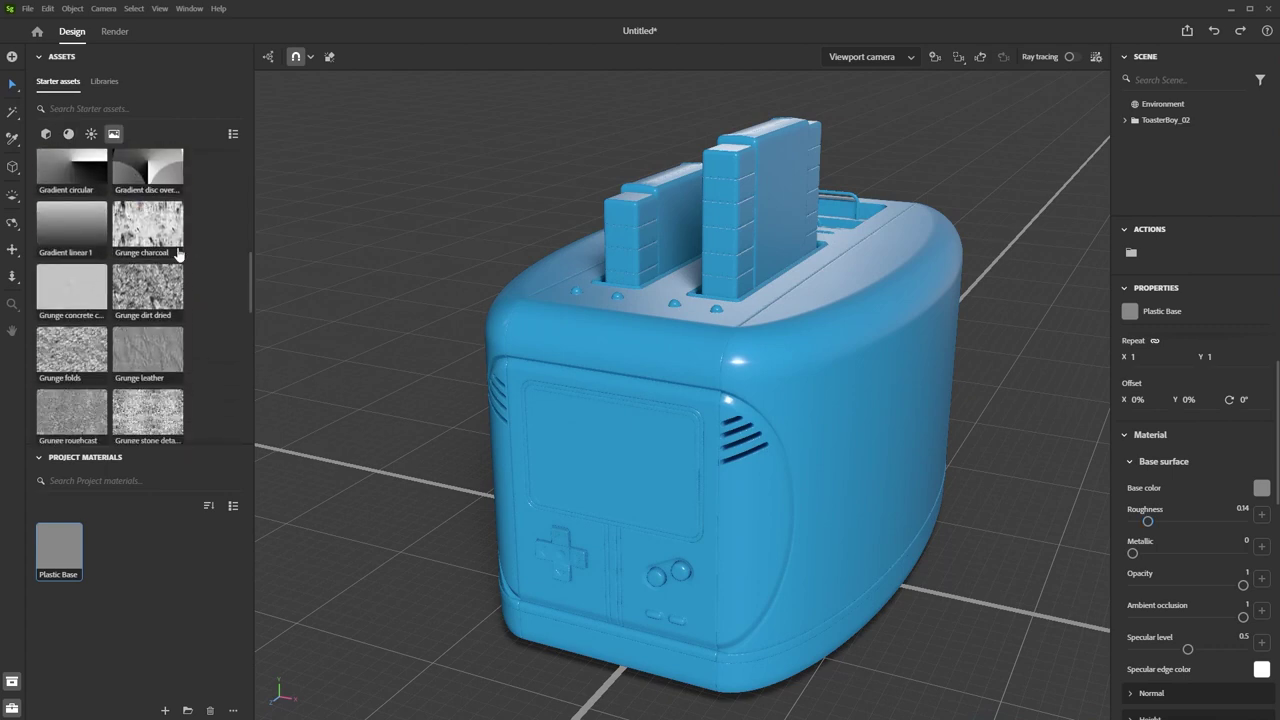
pyautogui.scroll(1, 155, 237)
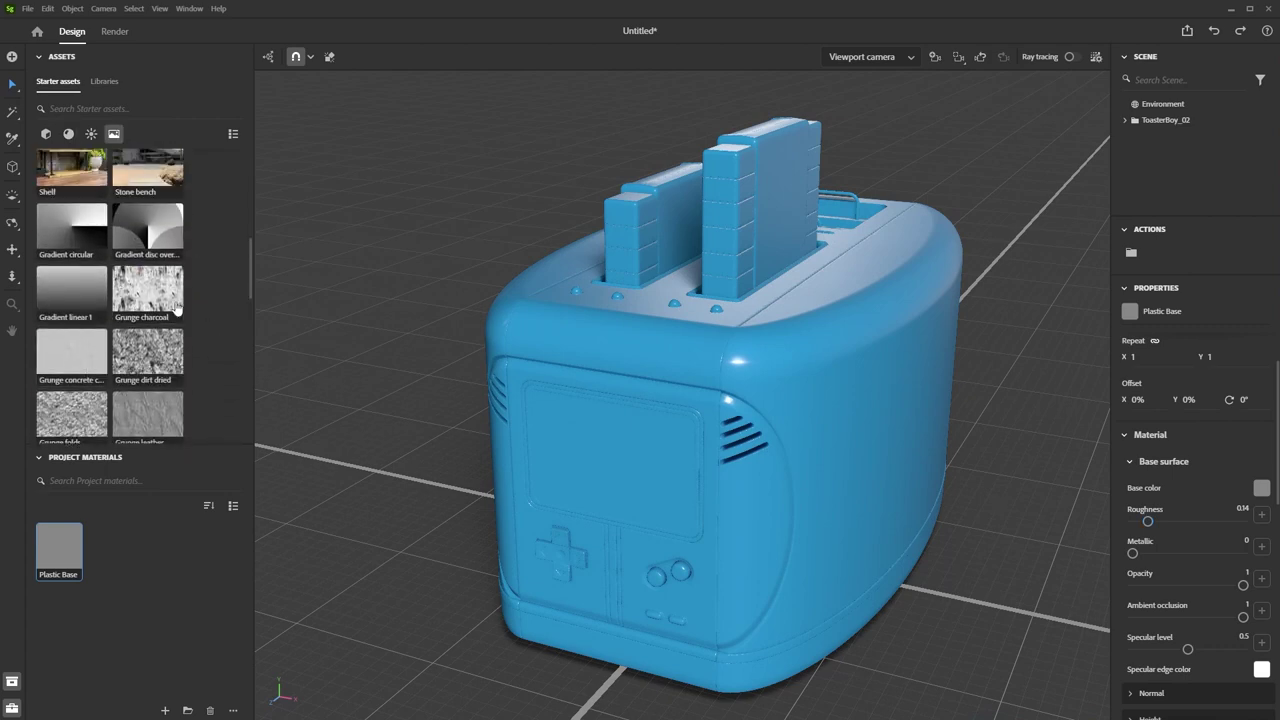
pyautogui.moveTo(150, 297); pyautogui.dragTo(1261, 516)
pyautogui.moveTo(723, 545); pyautogui.dragTo(710, 456, button='right')
pyautogui.keyDown('alt'); pyautogui.moveTo(710, 456); pyautogui.dragTo(818, 456); pyautogui.keyUp('alt')
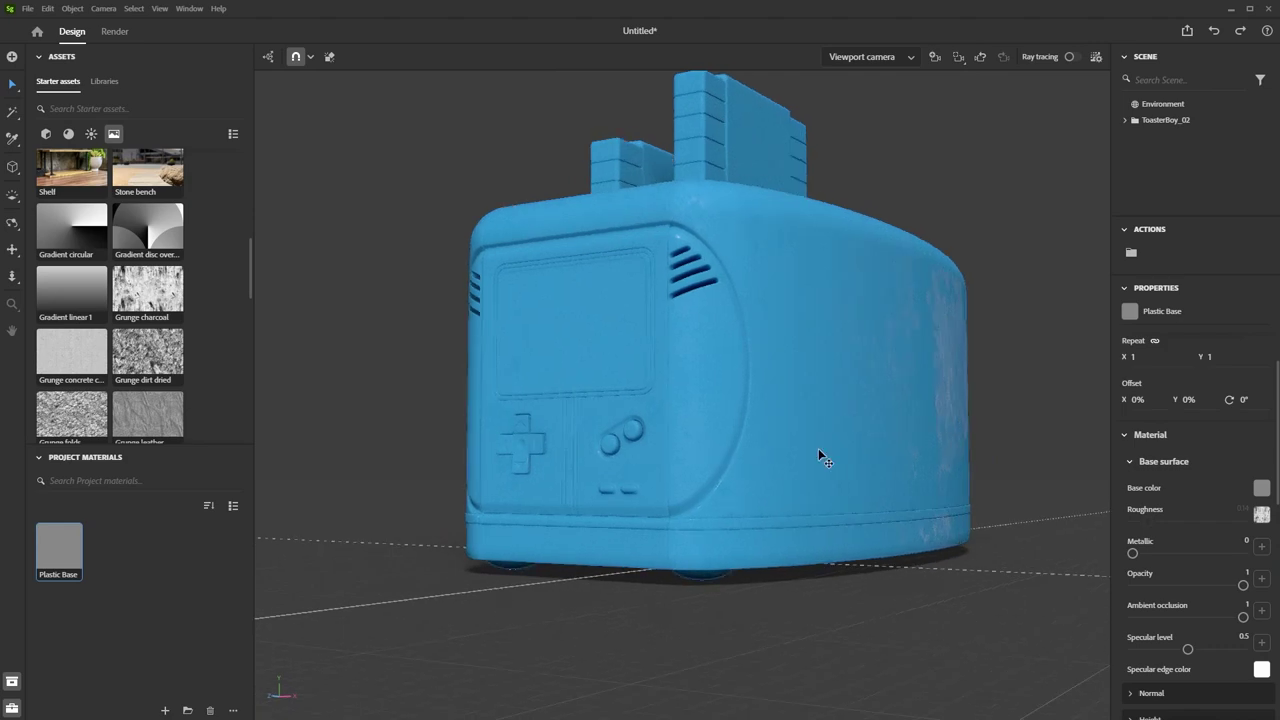
# Open the roughness texture for editing in Photoshop and invert its tones.
pyautogui.click(1261, 515)
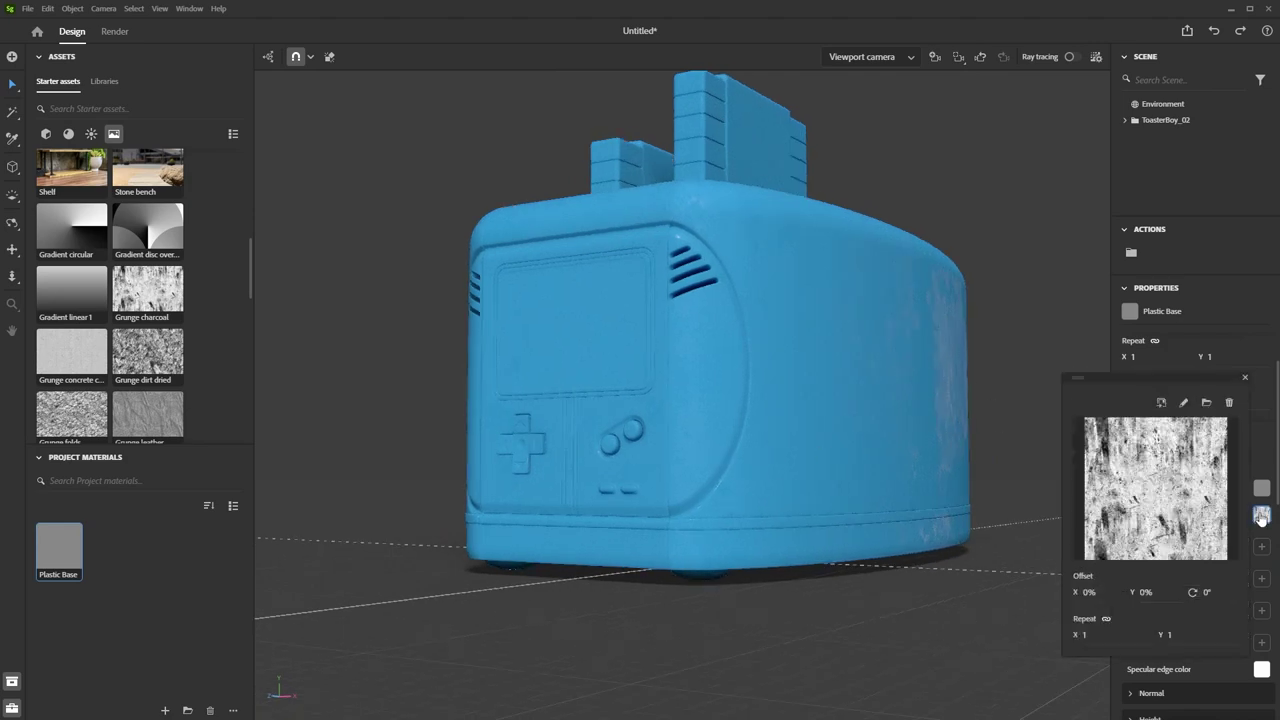
pyautogui.click(1184, 406)
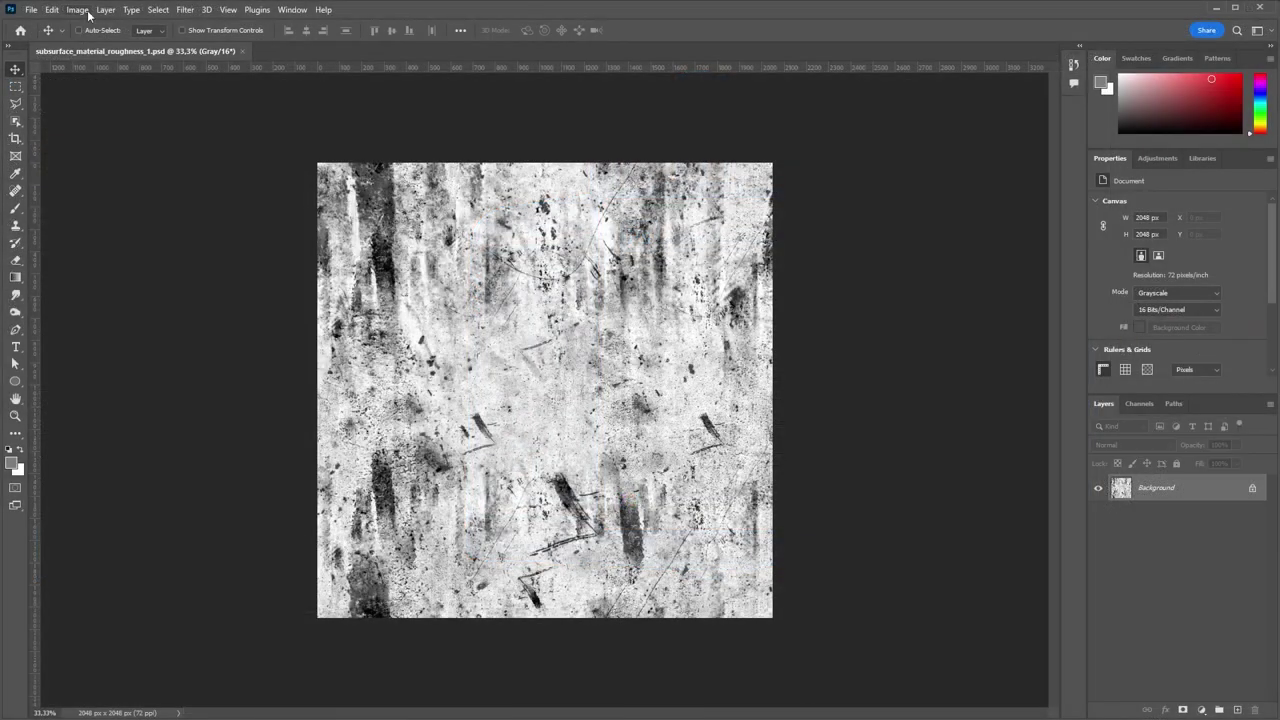
pyautogui.click(51, 10)
pyautogui.click(53, 11)
pyautogui.click(77, 10)
pyautogui.moveTo(121, 45)
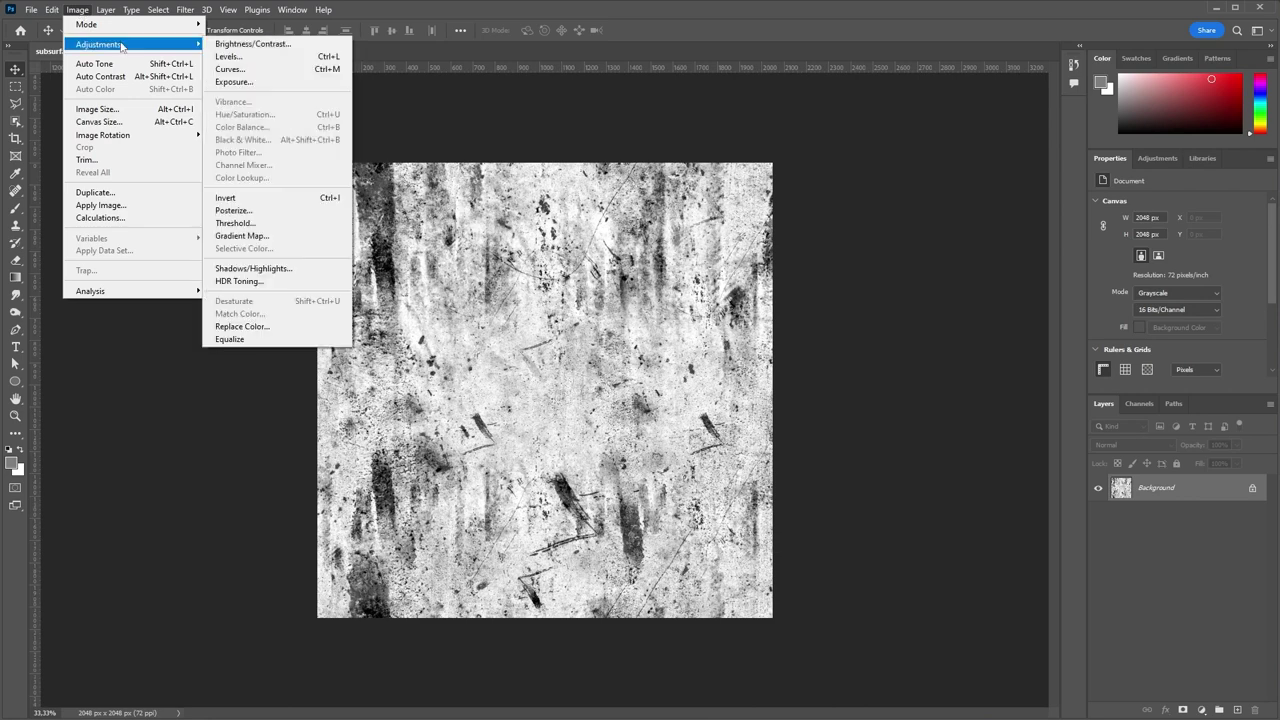
pyautogui.click(282, 199)
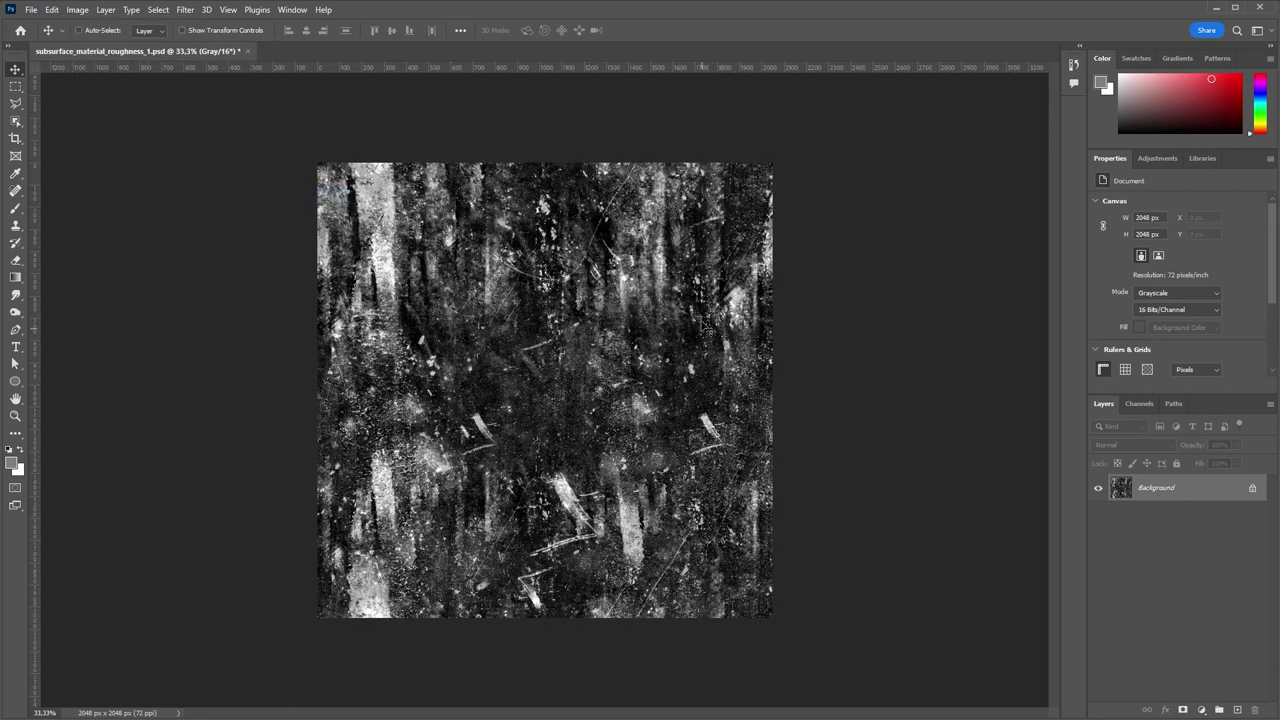
# Add a Levels adjustment layer above the roughness texture and narrow its output levels to 53 and 125.
pyautogui.click(106, 10)
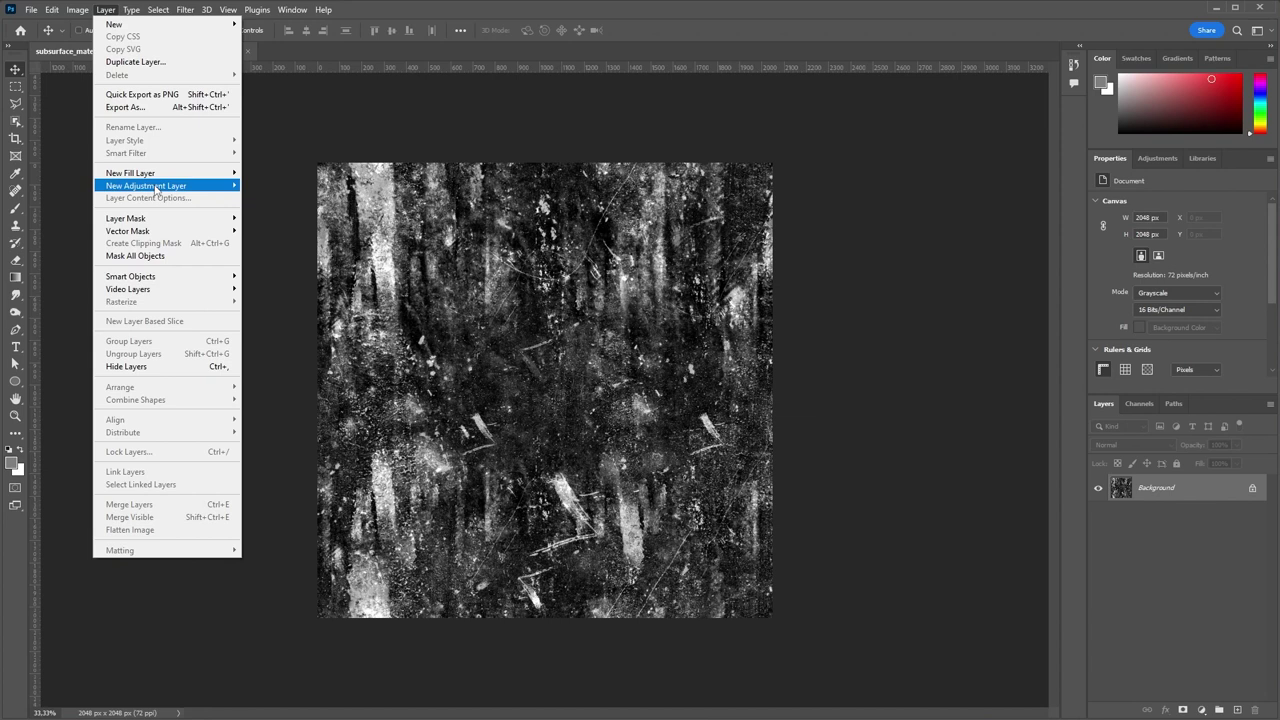
pyautogui.moveTo(200, 186)
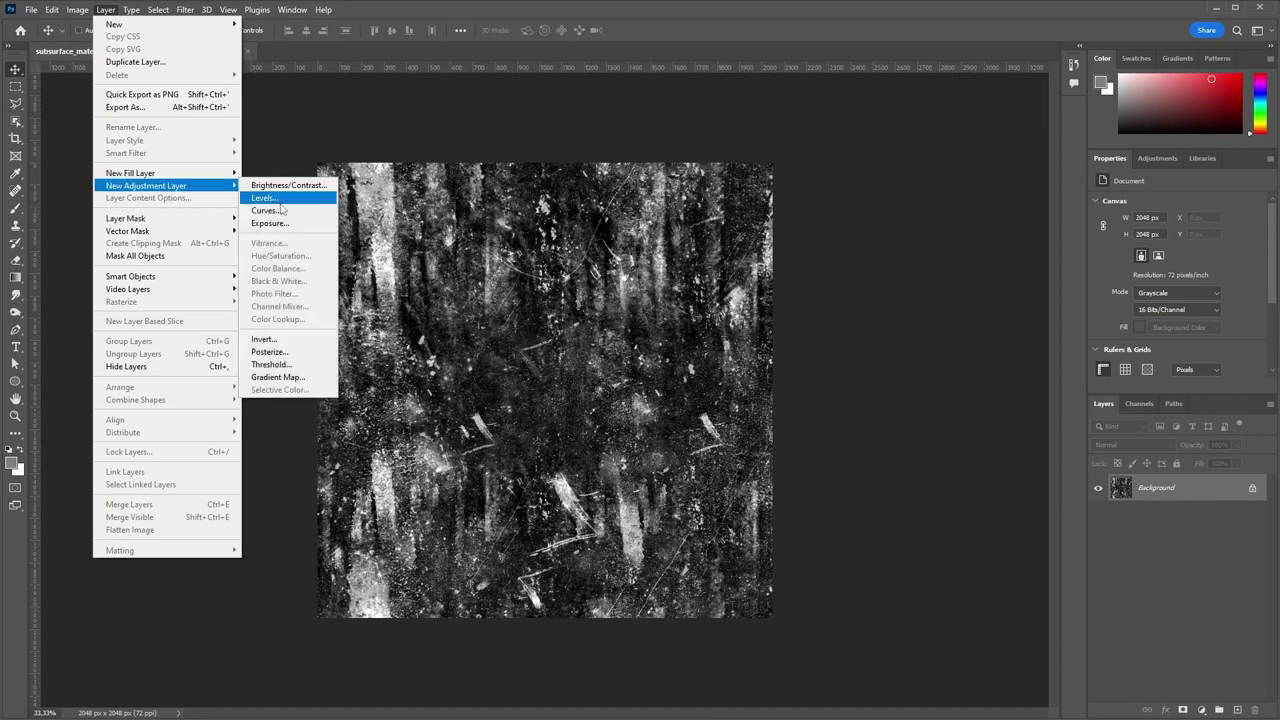
pyautogui.click(279, 200)
pyautogui.click(961, 284)
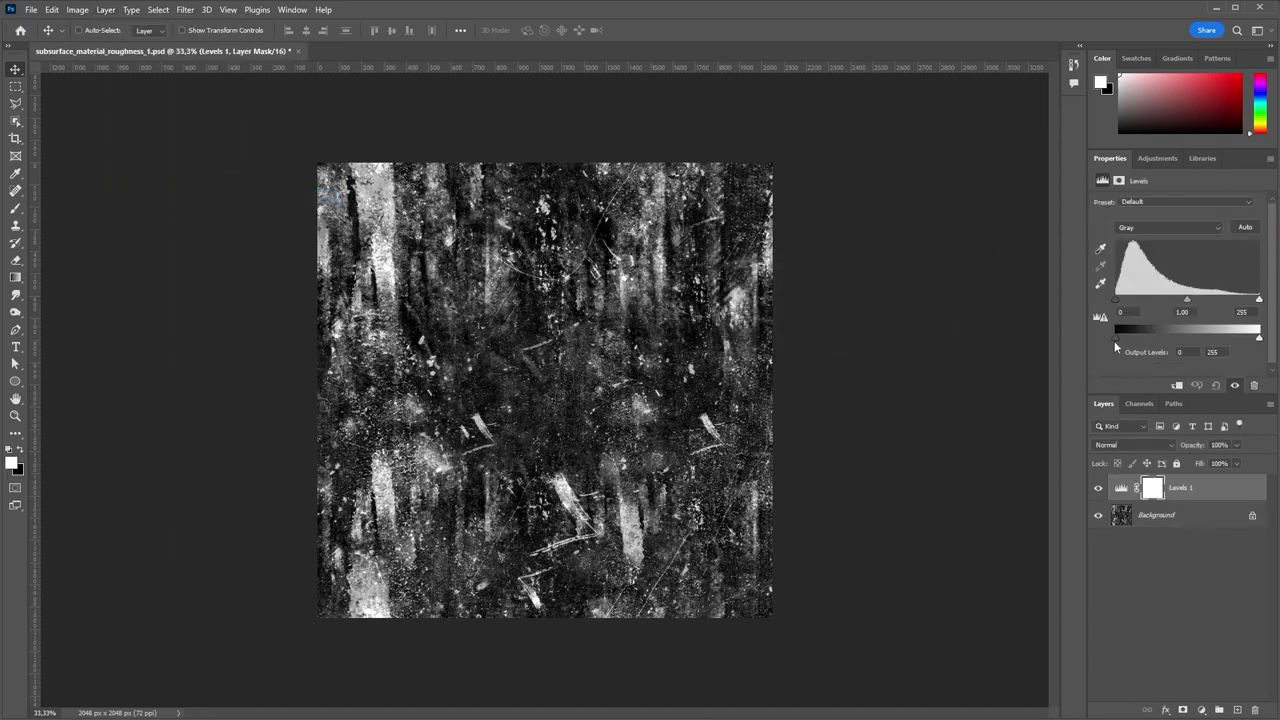
pyautogui.moveTo(1116, 339); pyautogui.dragTo(1144, 338)
pyautogui.moveTo(1259, 339); pyautogui.dragTo(1220, 339)
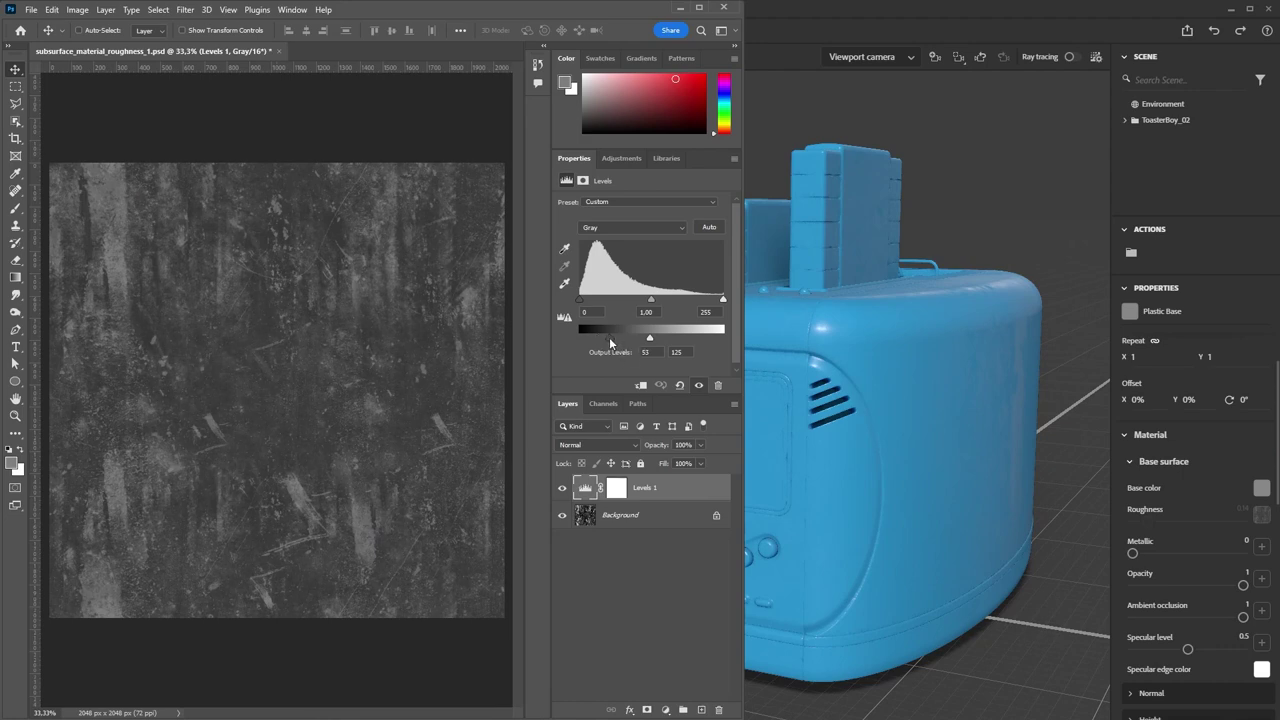
# Set the Levels output range to 11 and 65, checking the roughness on the toaster in Stager.
pyautogui.moveTo(609, 337); pyautogui.dragTo(585, 337)
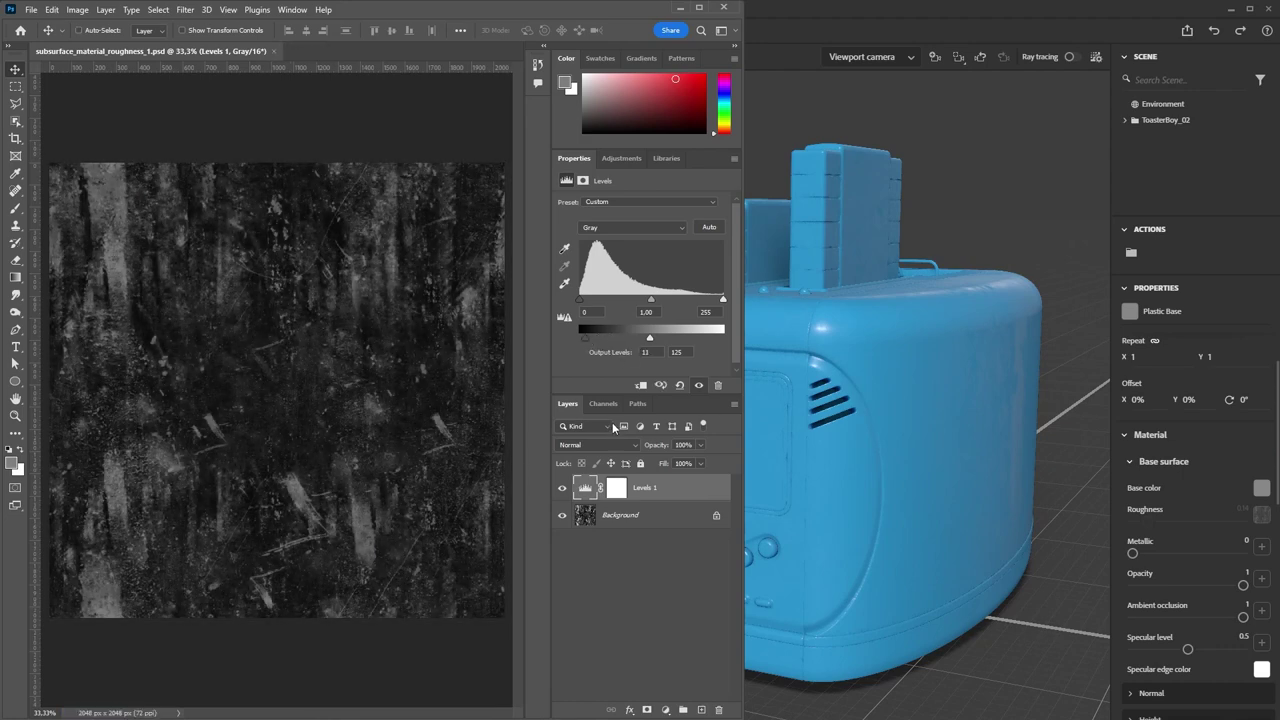
pyautogui.keyDown('alt'); pyautogui.moveTo(933, 377); pyautogui.dragTo(920, 377); pyautogui.keyUp('alt')
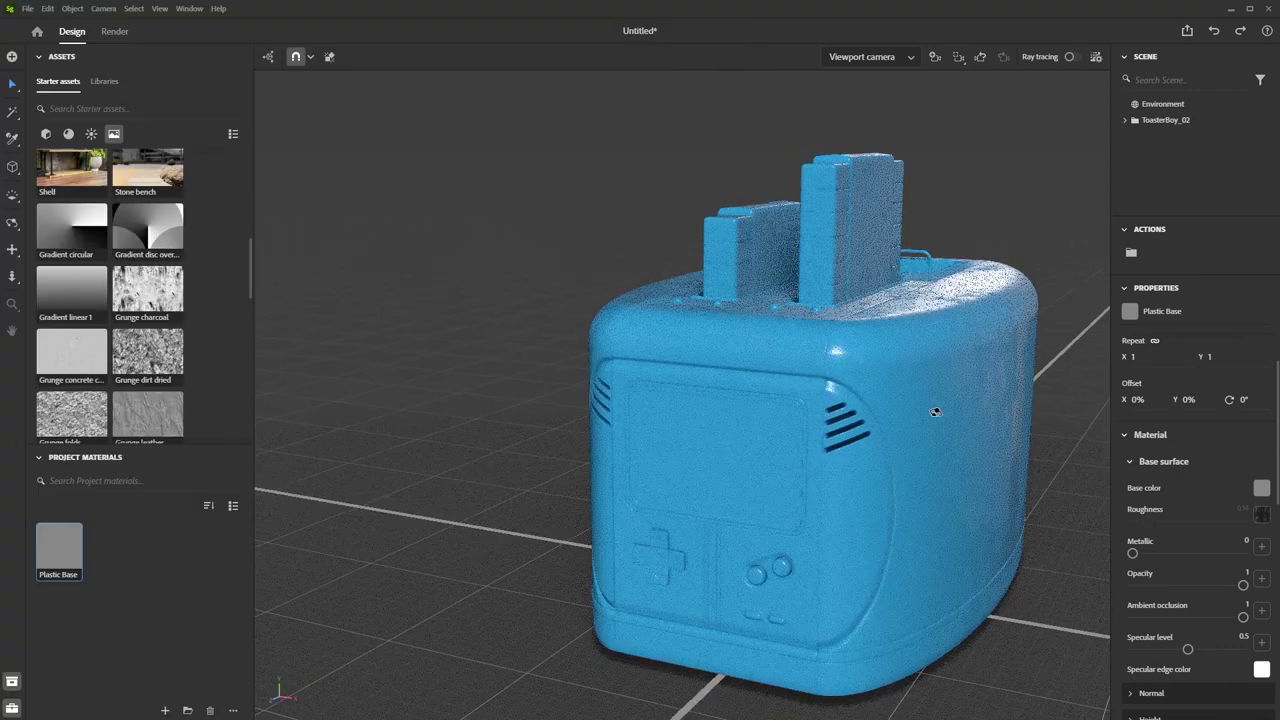
pyautogui.keyDown('alt'); pyautogui.moveTo(918, 372); pyautogui.dragTo(909, 380); pyautogui.keyUp('alt')
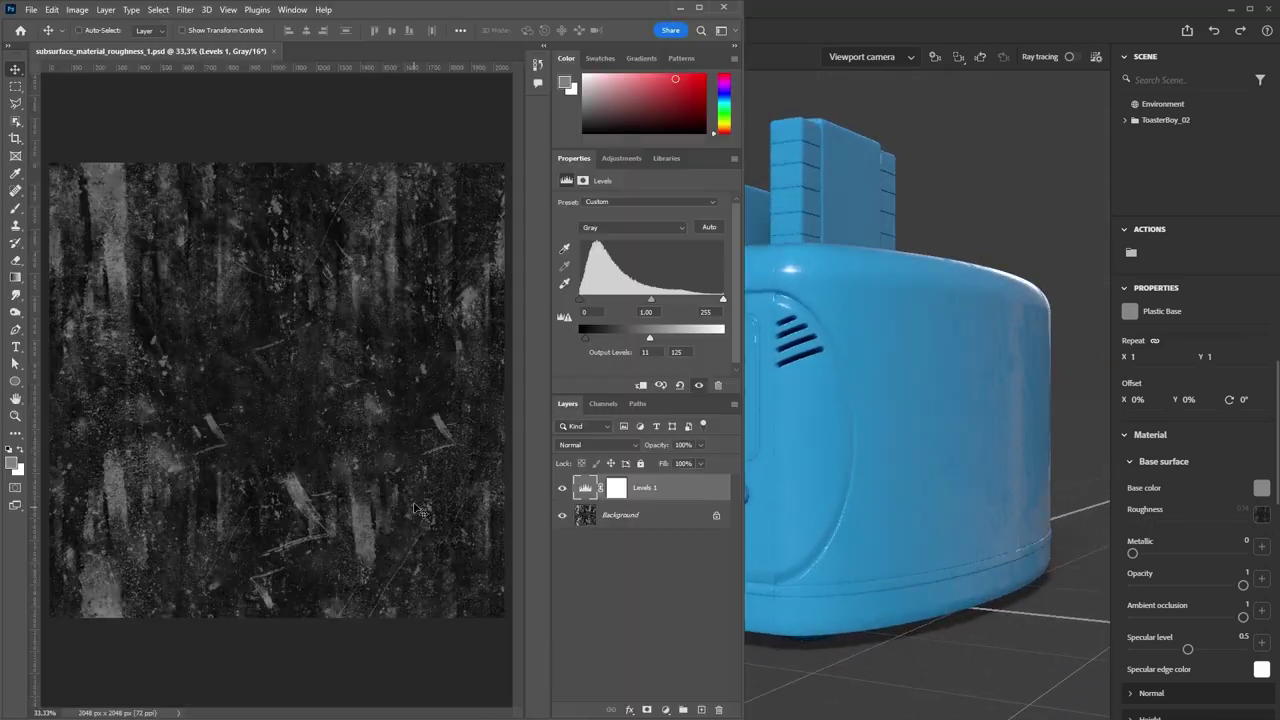
pyautogui.moveTo(652, 341); pyautogui.dragTo(622, 341)
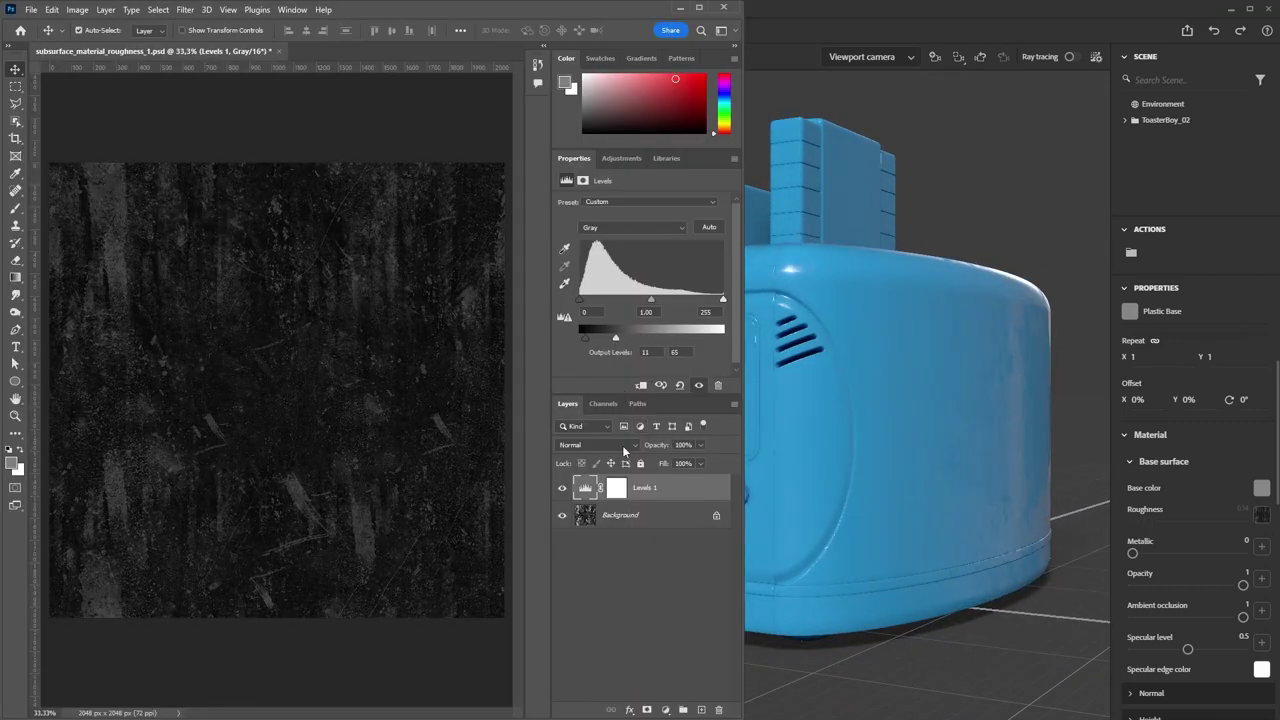
pyautogui.click(988, 376)
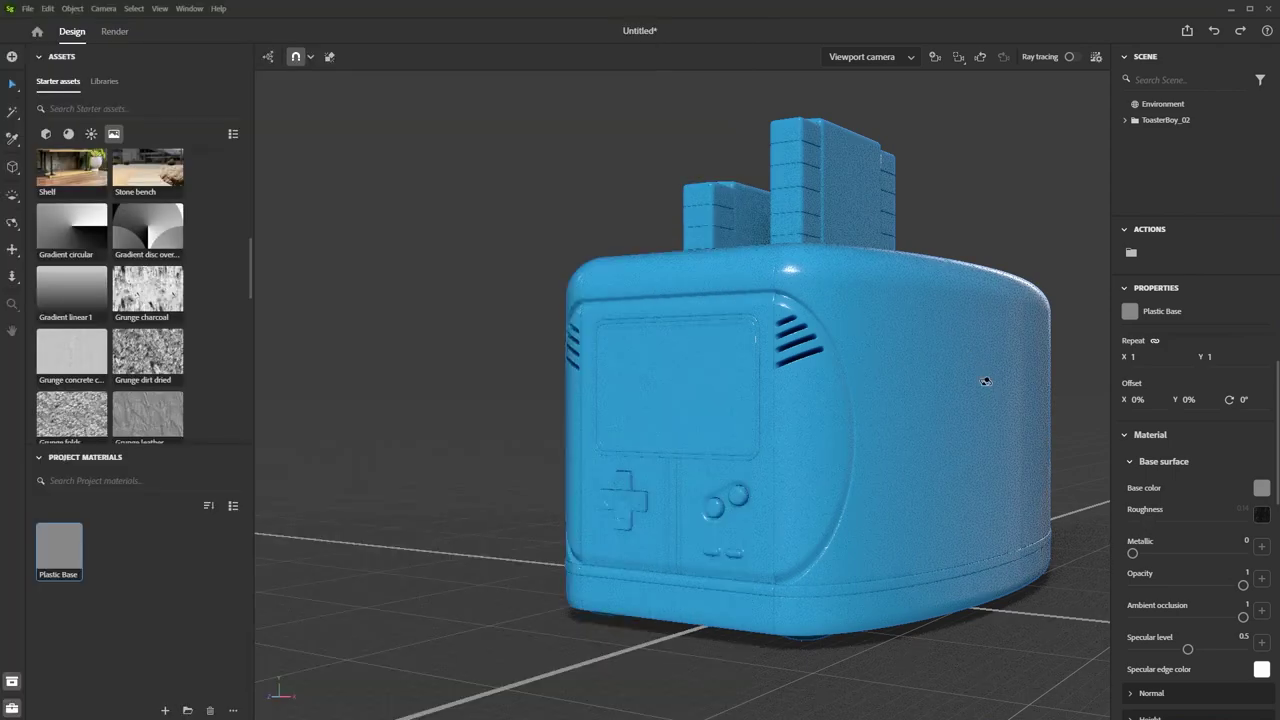
# Inspect the roughness texture on the toaster's back corner and set Plastic Base's projection to Triplanar (local).
pyautogui.keyDown('alt'); pyautogui.moveTo(988, 382); pyautogui.dragTo(1002, 420); pyautogui.keyUp('alt')
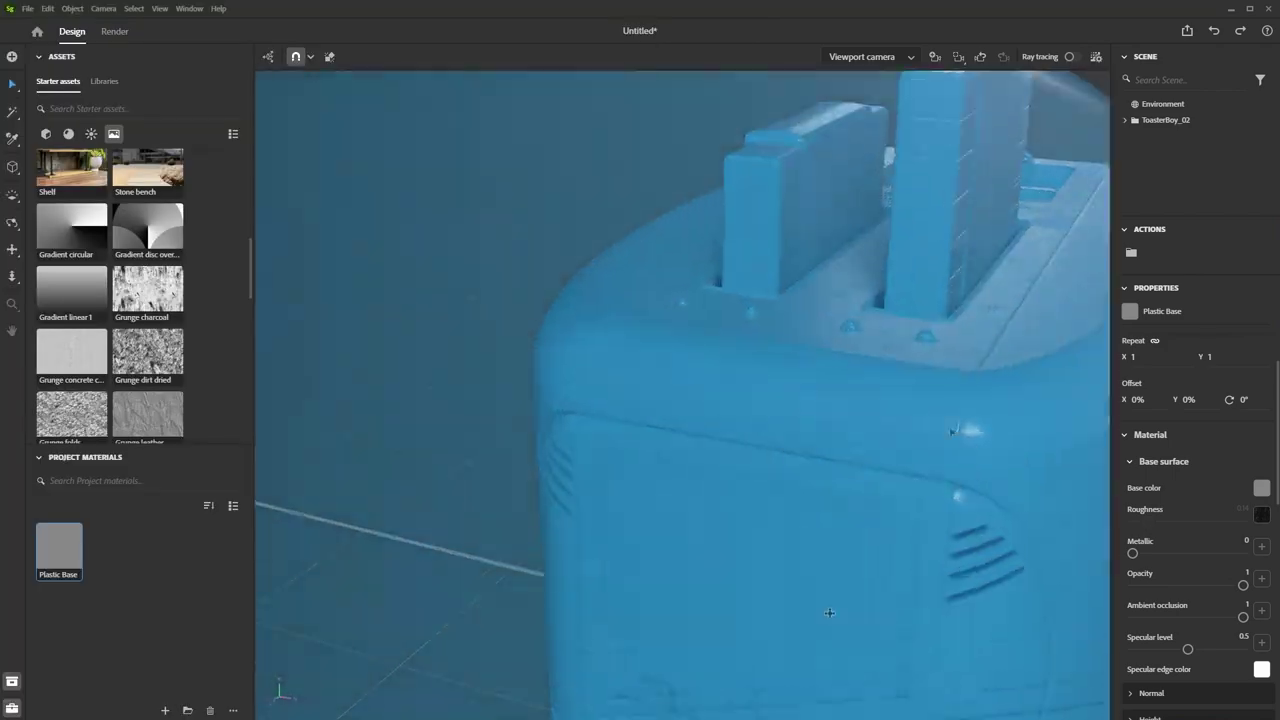
pyautogui.keyDown('alt'); pyautogui.moveTo(829, 612); pyautogui.dragTo(904, 453); pyautogui.keyUp('alt')
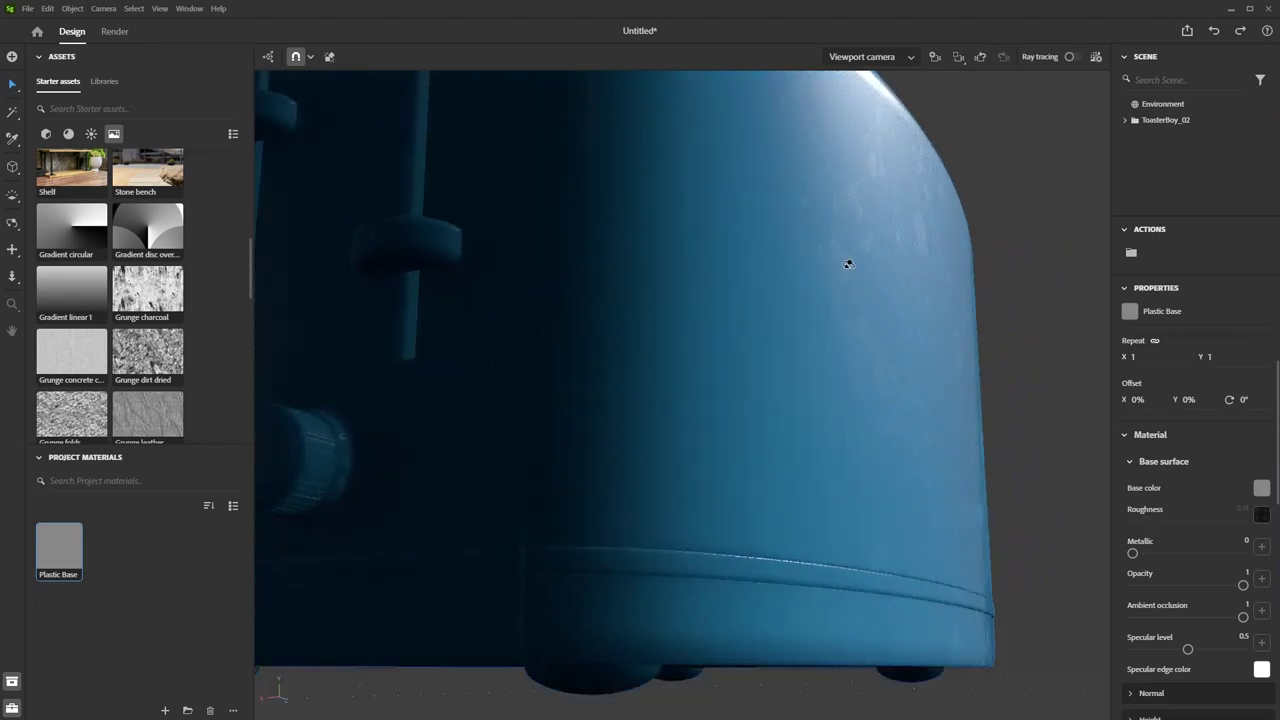
pyautogui.keyDown('alt'); pyautogui.moveTo(848, 264); pyautogui.dragTo(891, 358); pyautogui.keyUp('alt')
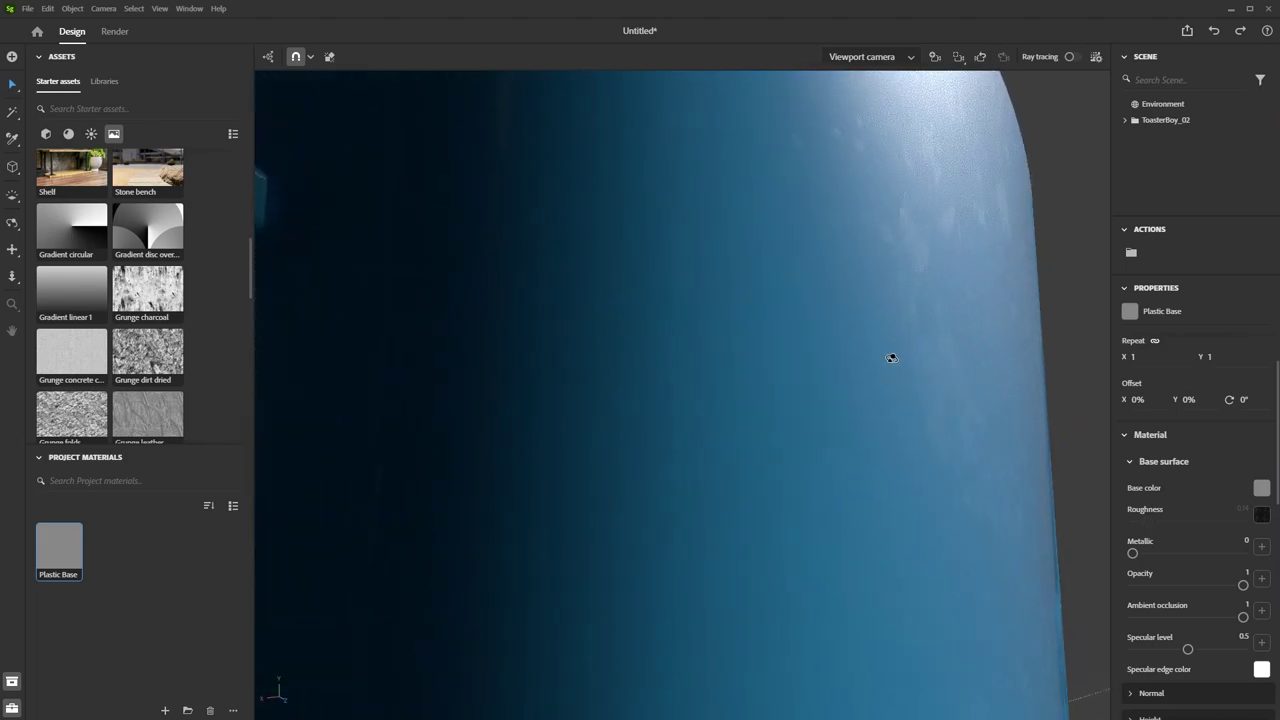
pyautogui.scroll(2, 1250, 508)
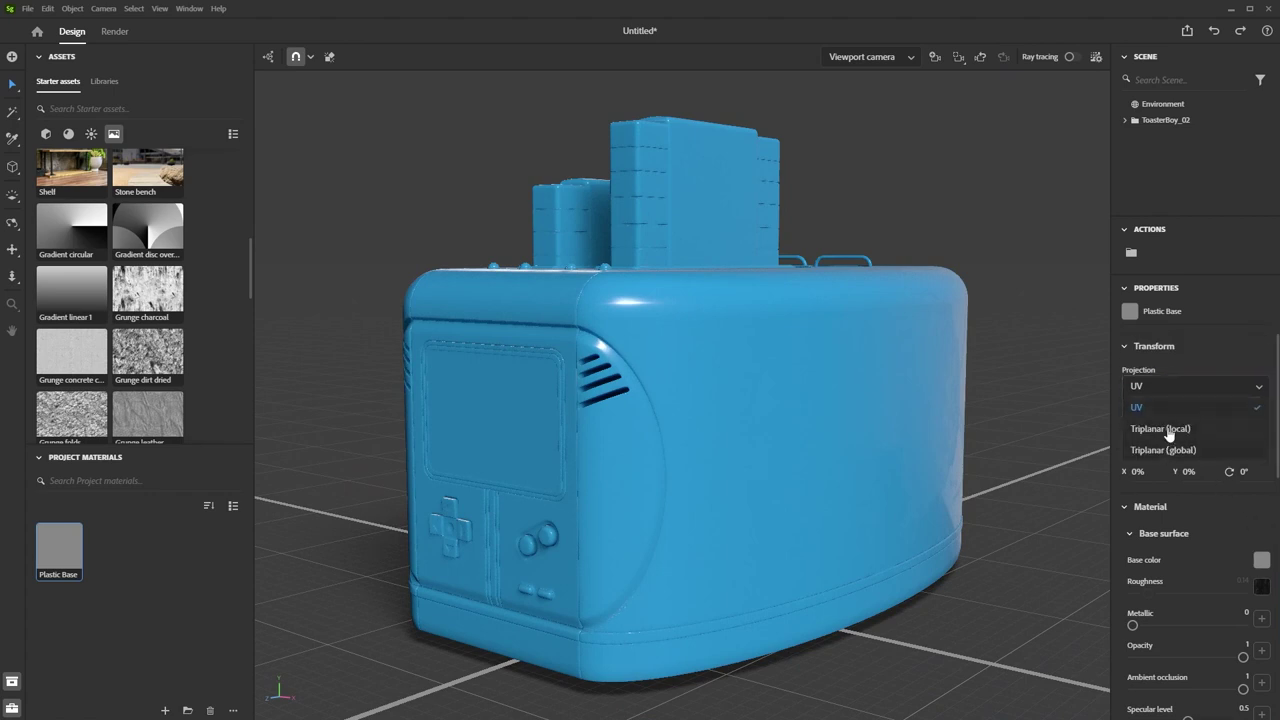
pyautogui.click(1181, 429)
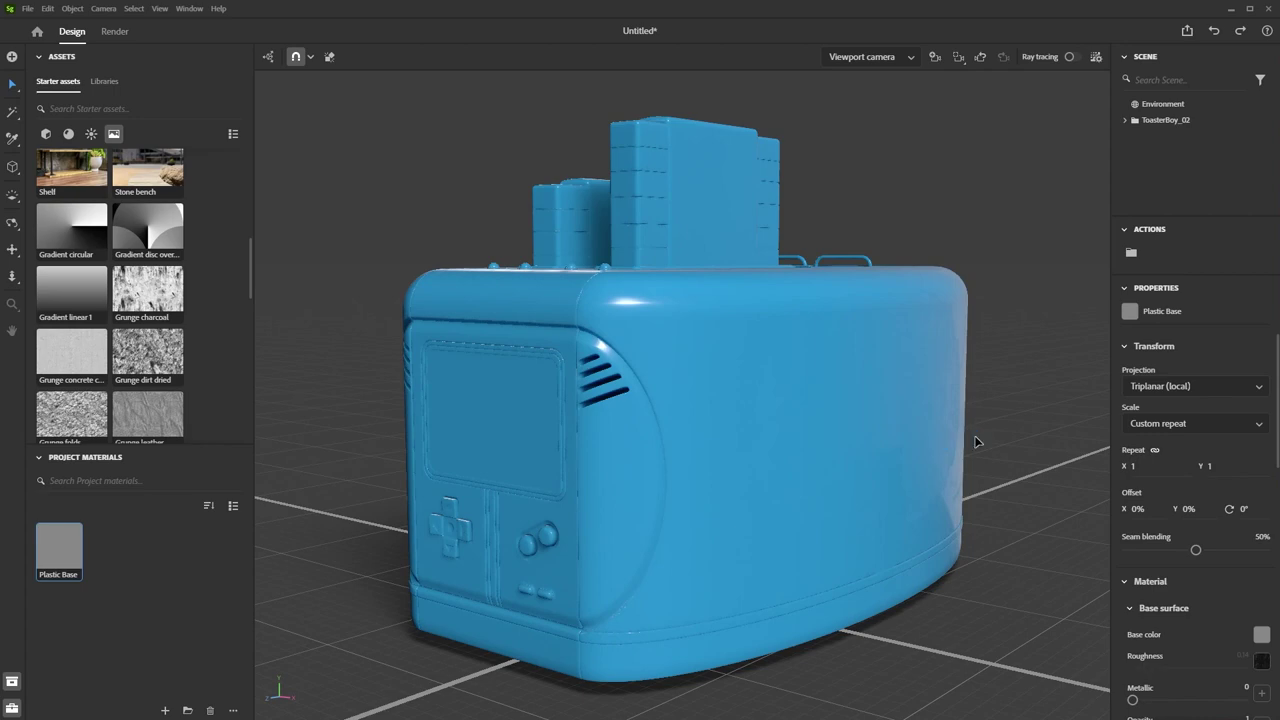
# Examine the triplanar roughness texture on the toaster's front, sides and underside.
pyautogui.keyDown('alt'); pyautogui.moveTo(985, 446); pyautogui.dragTo(842, 404); pyautogui.keyUp('alt')
pyautogui.keyDown('alt'); pyautogui.moveTo(842, 404); pyautogui.dragTo(863, 481, button='right'); pyautogui.keyUp('alt')
pyautogui.keyDown('alt'); pyautogui.moveTo(863, 481); pyautogui.dragTo(1103, 434); pyautogui.keyUp('alt')
pyautogui.keyDown('alt'); pyautogui.moveTo(600, 300); pyautogui.dragTo(714, 259, button='right'); pyautogui.keyUp('alt')
pyautogui.keyDown('alt'); pyautogui.moveTo(714, 259); pyautogui.dragTo(651, 217); pyautogui.keyUp('alt')
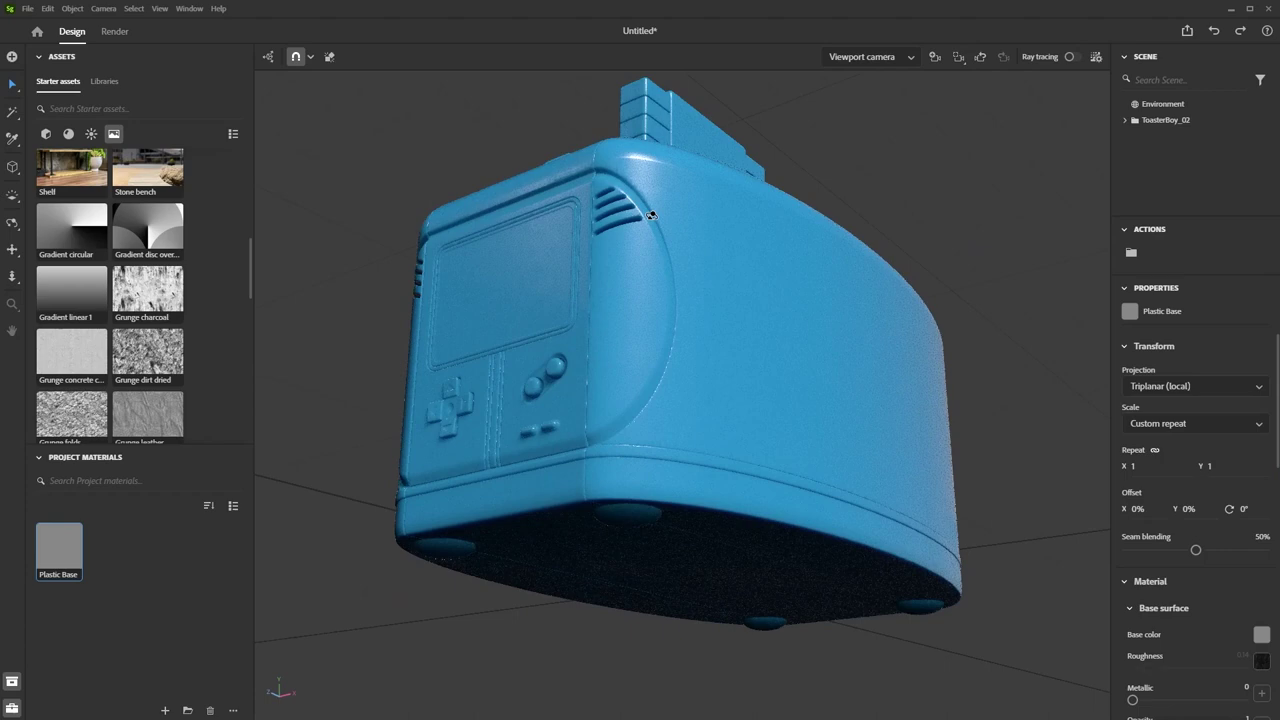
pyautogui.keyDown('alt'); pyautogui.moveTo(698, 265); pyautogui.dragTo(701, 352, button='right'); pyautogui.keyUp('alt')
pyautogui.keyDown('alt'); pyautogui.moveTo(701, 352); pyautogui.dragTo(750, 392); pyautogui.keyUp('alt')
pyautogui.keyDown('alt'); pyautogui.moveTo(747, 374); pyautogui.dragTo(687, 504, button='middle'); pyautogui.keyUp('alt')
pyautogui.keyDown('alt'); pyautogui.moveTo(800, 376); pyautogui.dragTo(829, 420); pyautogui.keyUp('alt')
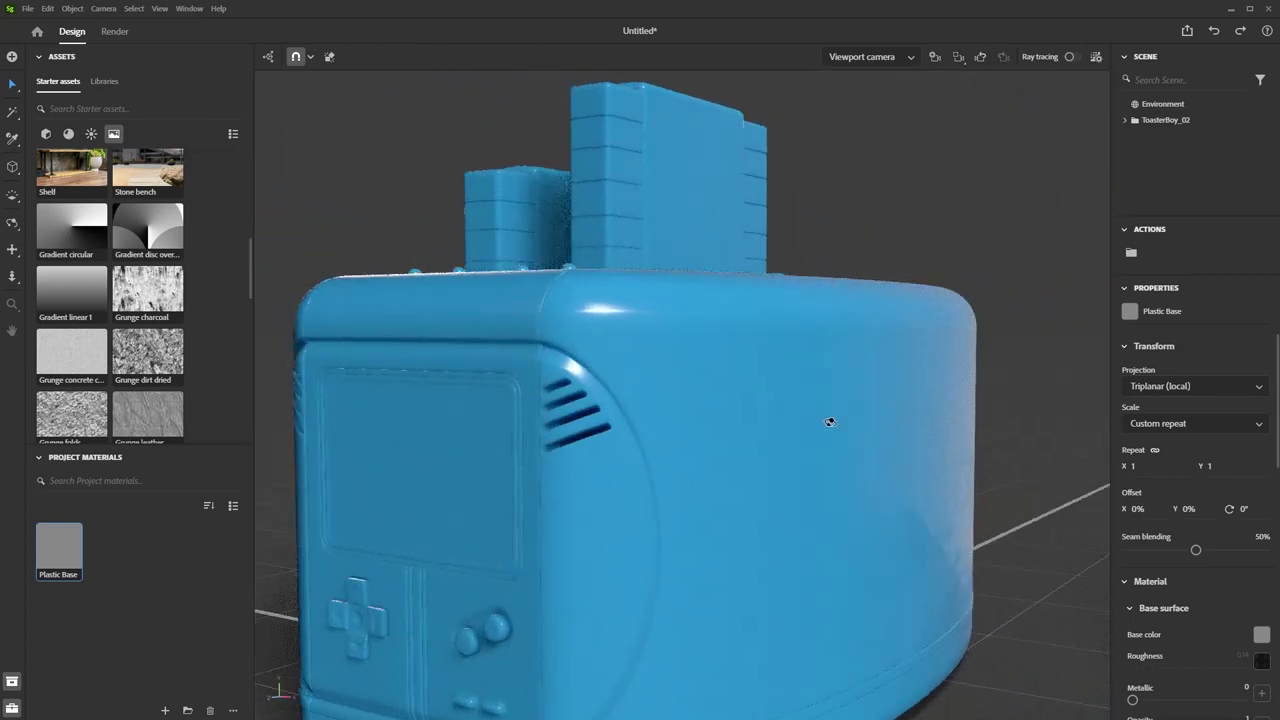
pyautogui.keyDown('alt'); pyautogui.moveTo(829, 420); pyautogui.dragTo(784, 334, button='right'); pyautogui.keyUp('alt')
pyautogui.keyDown('alt'); pyautogui.moveTo(784, 334); pyautogui.dragTo(852, 343, button='middle'); pyautogui.keyUp('alt')
pyautogui.keyDown('alt'); pyautogui.moveTo(852, 343); pyautogui.dragTo(800, 445, button='right'); pyautogui.keyUp('alt')
# Duplicate the Plastic Base material and rename the copy Plastic Pink.
pyautogui.rightClick(56, 558)
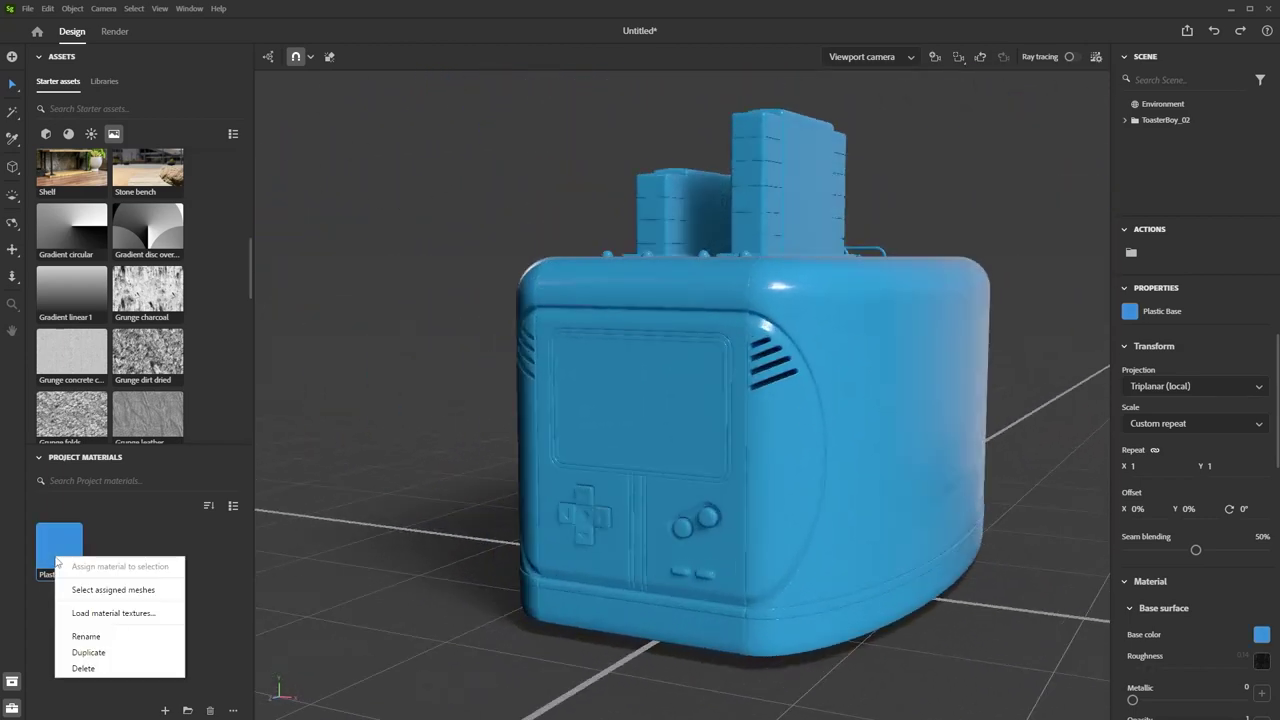
pyautogui.click(95, 649)
pyautogui.rightClick(108, 568)
pyautogui.click(164, 654)
pyautogui.press('Right')
pyautogui.press('BackSpace')
pyautogui.press('BackSpace')
pyautogui.press('BackSpace')
pyautogui.press('BackSpace')
pyautogui.press('BackSpace')
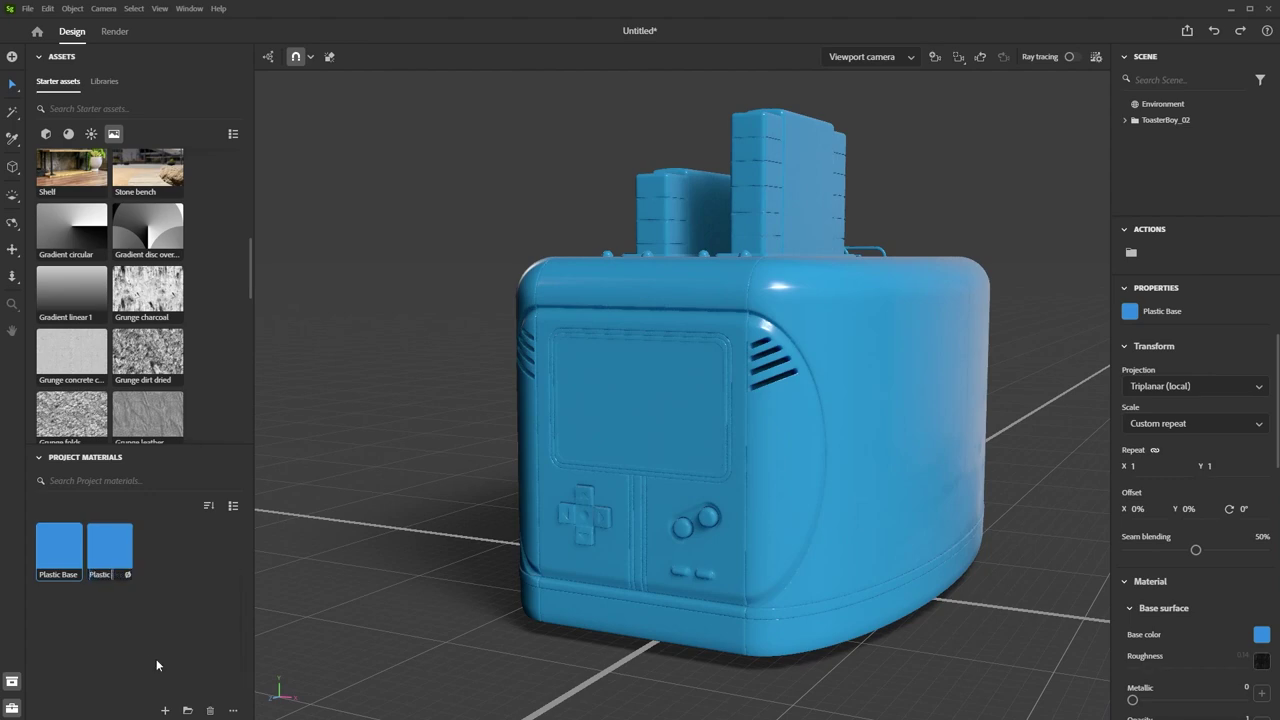
pyautogui.write('Pink')
pyautogui.press('Return')
# Set Plastic Pink's base color to magenta (RGB 210, 51, 225) and its subsurface scattering color to pink.
pyautogui.click(109, 550)
pyautogui.click(1261, 634)
pyautogui.click(1209, 618)
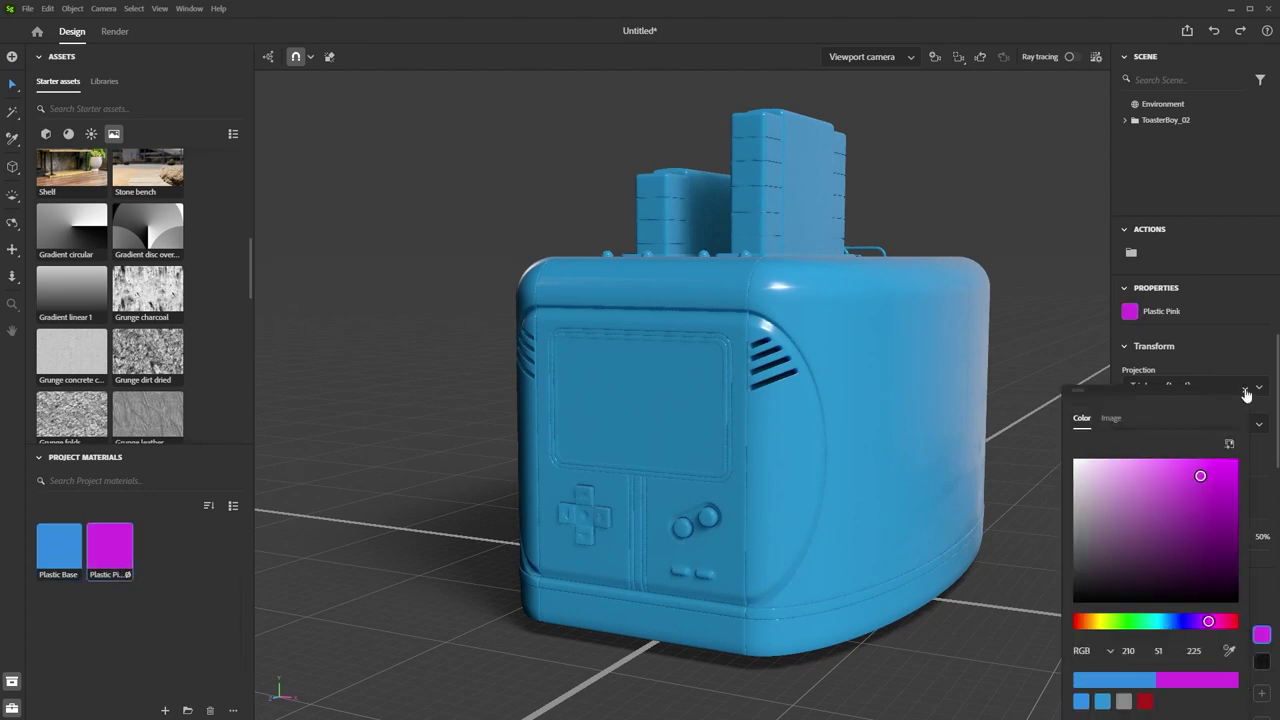
pyautogui.scroll(-10, 1240, 583)
pyautogui.click(1261, 580)
pyautogui.click(1217, 557)
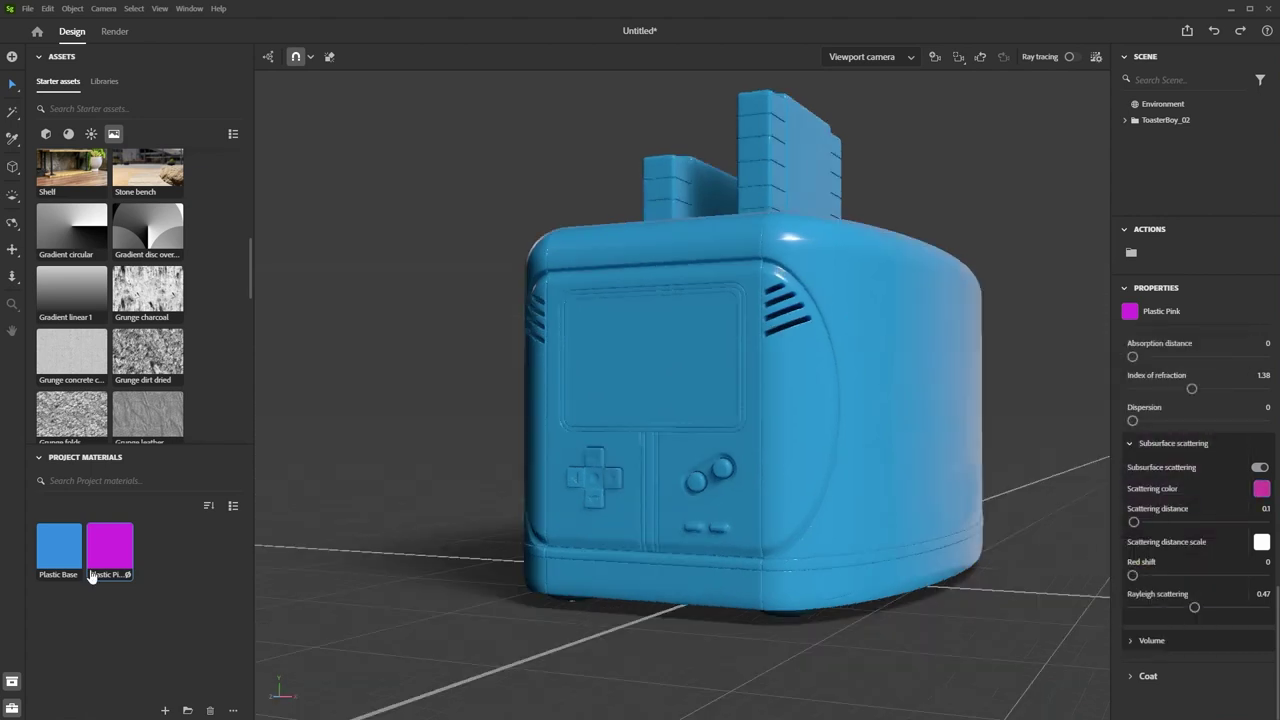
# Duplicate Plastic Pink as Plastic Yellow and set the copy's base color to yellow.
pyautogui.rightClick(112, 558)
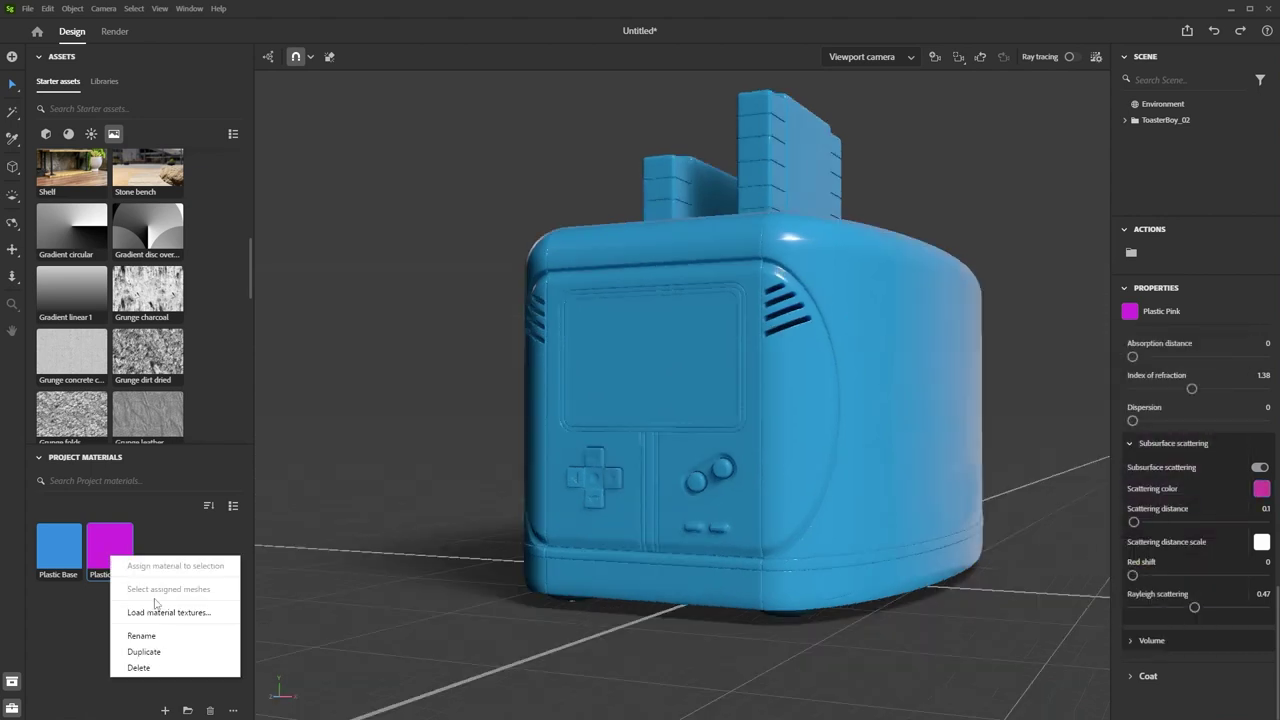
pyautogui.click(150, 652)
pyautogui.click(161, 558)
pyautogui.click(1261, 634)
pyautogui.moveTo(1165, 621); pyautogui.dragTo(1093, 621)
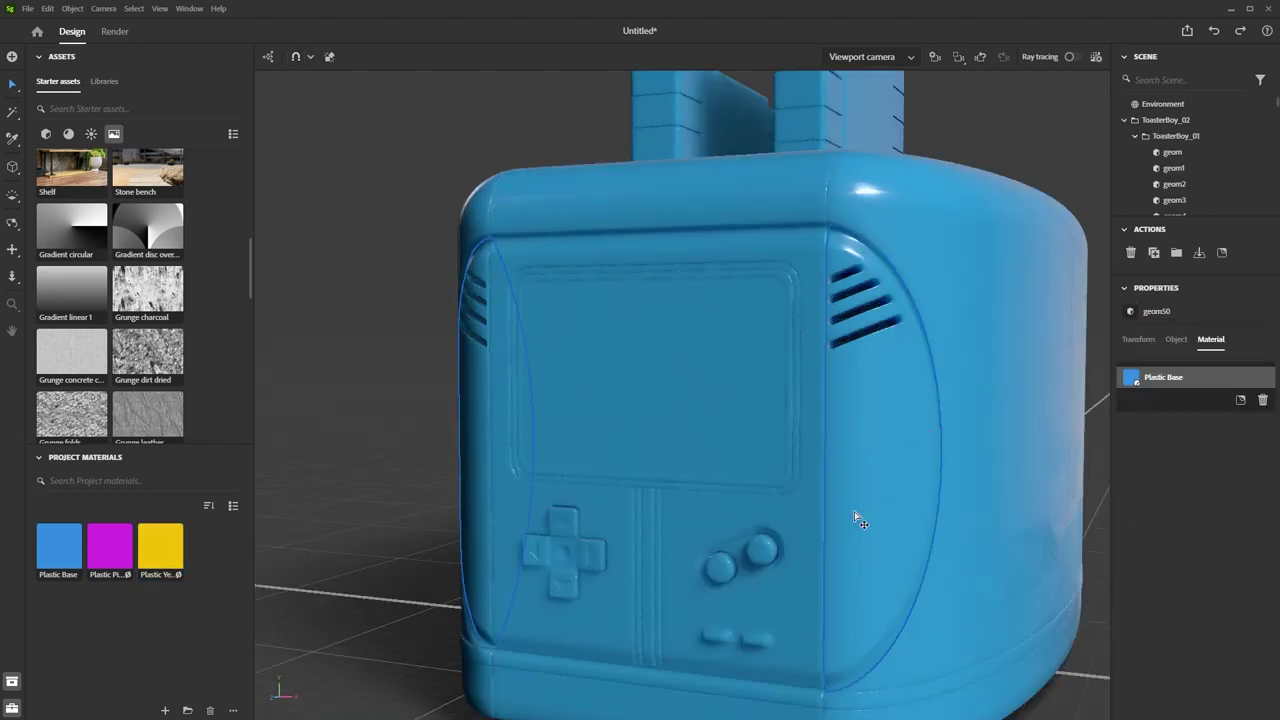
# Apply Plastic Pink to the toaster's outer side shell and the central strip above the front panel.
pyautogui.click(857, 517)
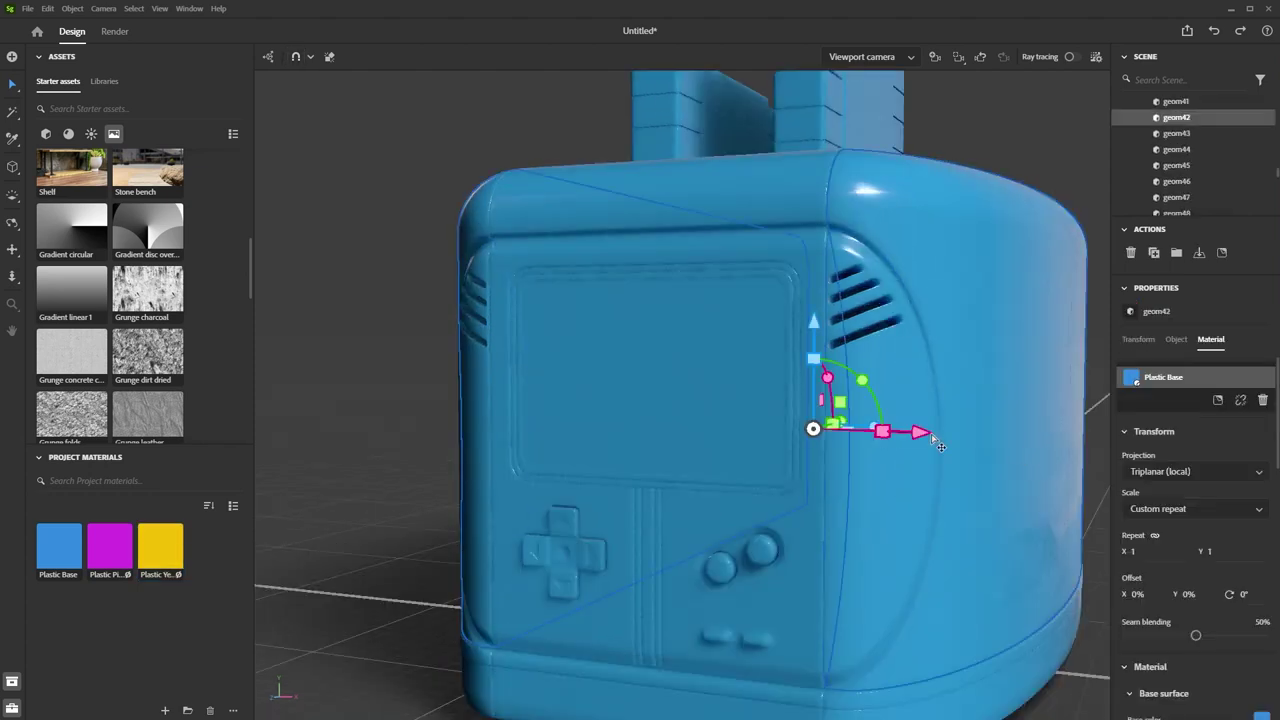
pyautogui.moveTo(551, 468); pyautogui.dragTo(994, 489)
pyautogui.scroll(-2, 994, 489)
pyautogui.moveTo(858, 468); pyautogui.dragTo(906, 464, button='right')
pyautogui.click(700, 470)
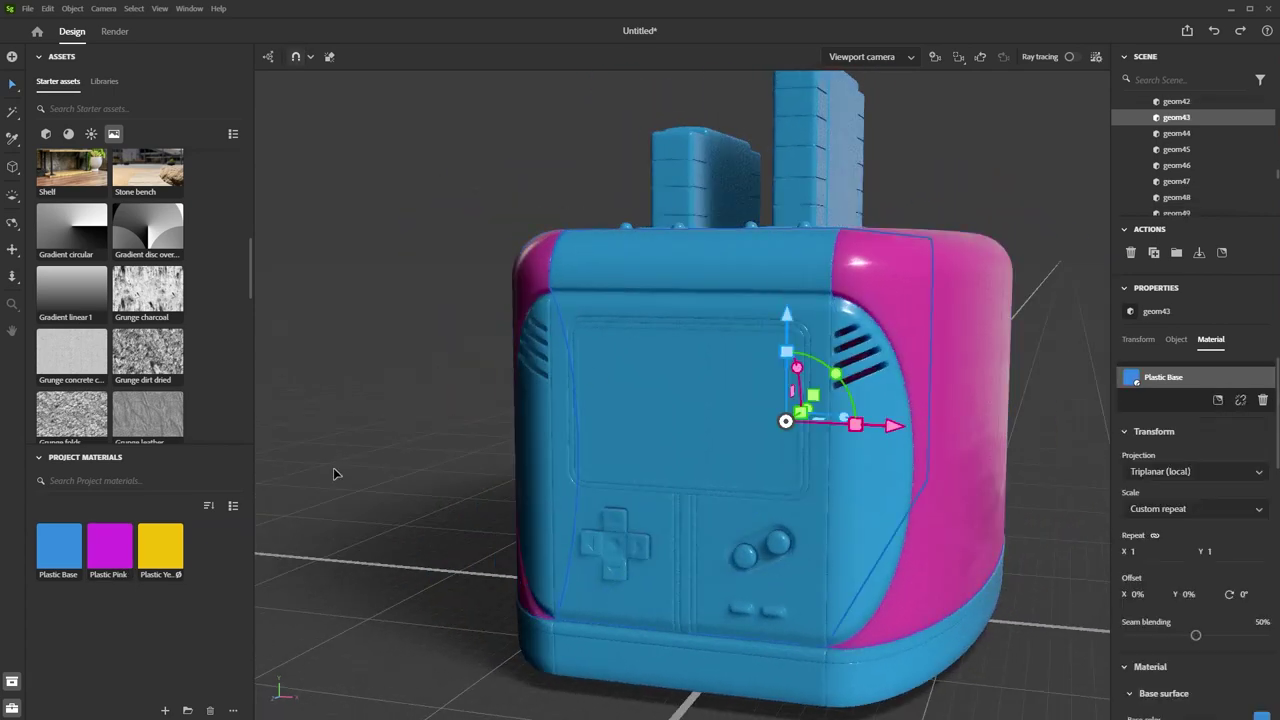
pyautogui.moveTo(725, 265); pyautogui.dragTo(725, 266)
pyautogui.moveTo(725, 266); pyautogui.dragTo(690, 390, button='middle')
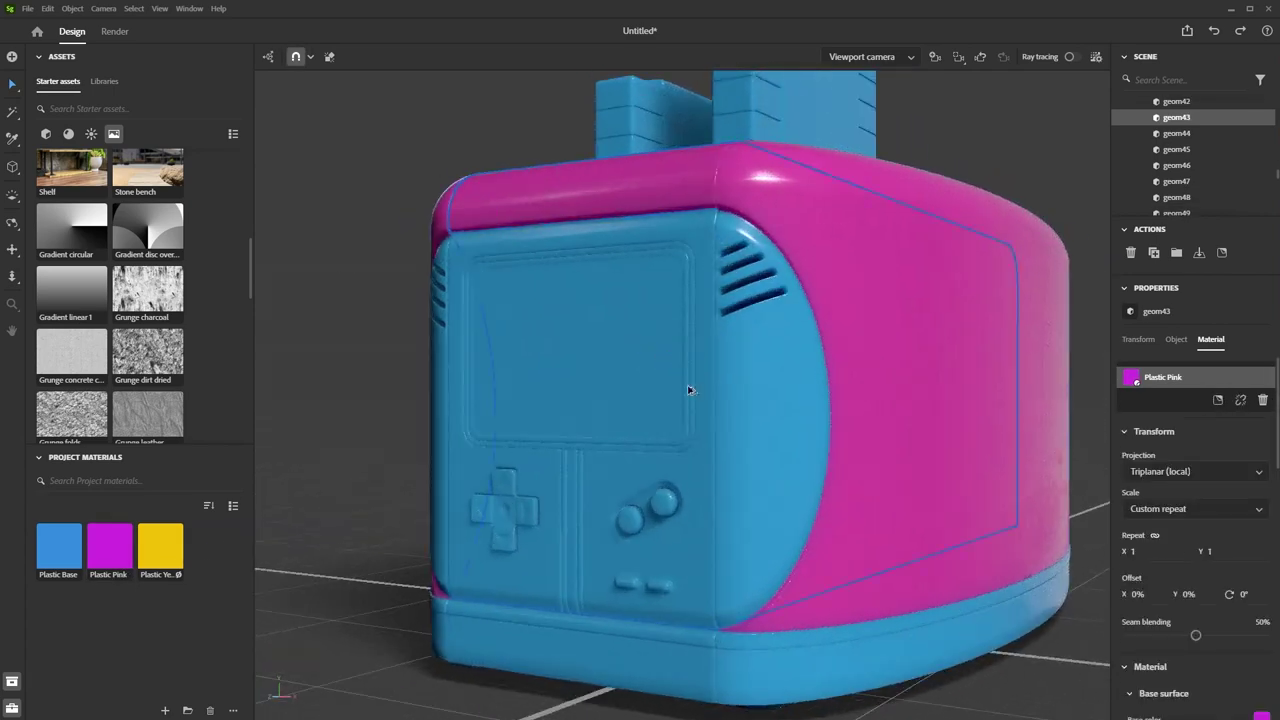
# Apply Plastic Pink to the two parts forming the toaster's bottom base.
pyautogui.click(764, 676)
pyautogui.keyDown('shift'); pyautogui.click(617, 660); pyautogui.keyUp('shift')
pyautogui.moveTo(109, 546); pyautogui.dragTo(530, 636)
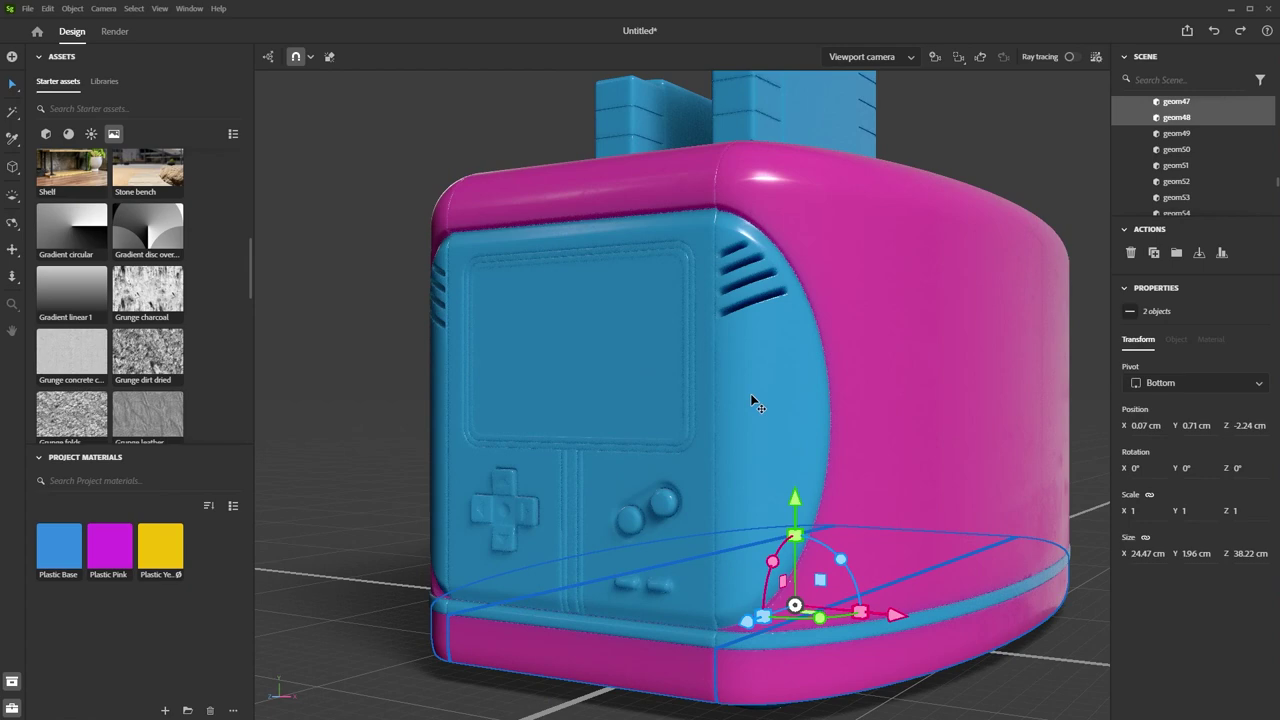
# Try Plastic Yellow on the front panel and its curved side pieces, then return those parts to Plastic Base.
pyautogui.click(754, 402)
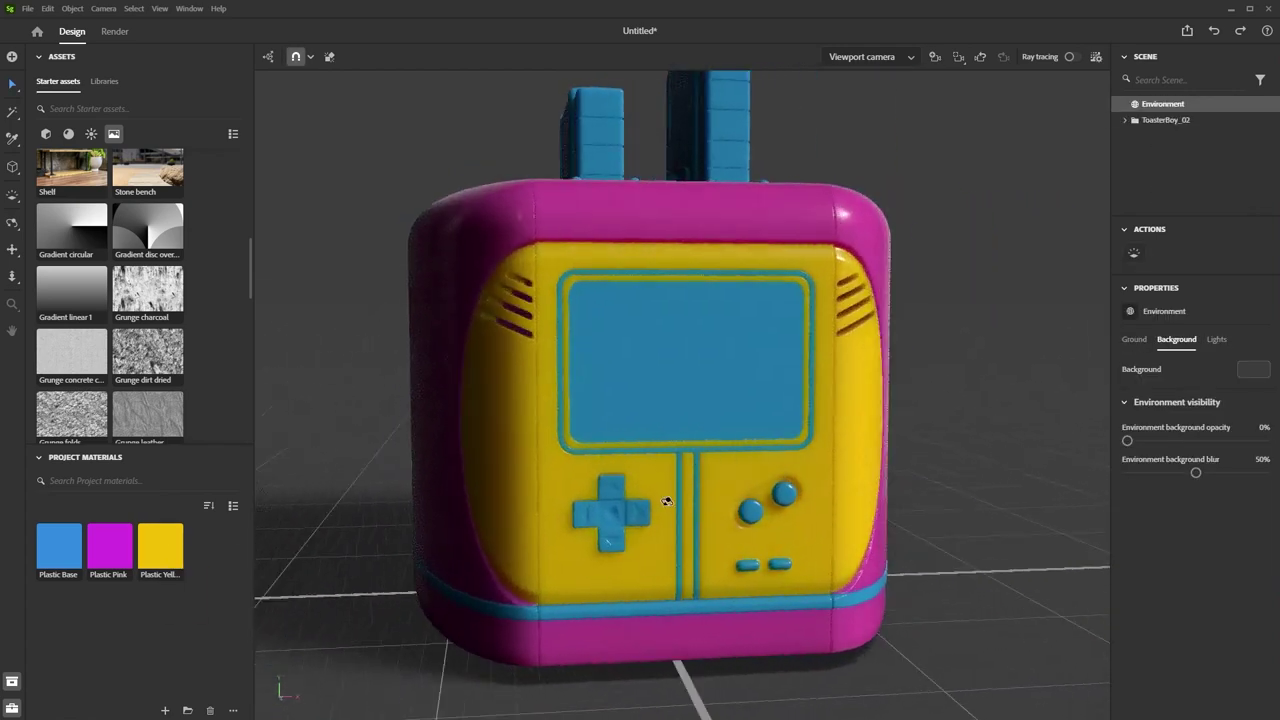
pyautogui.scroll(3, 834, 498)
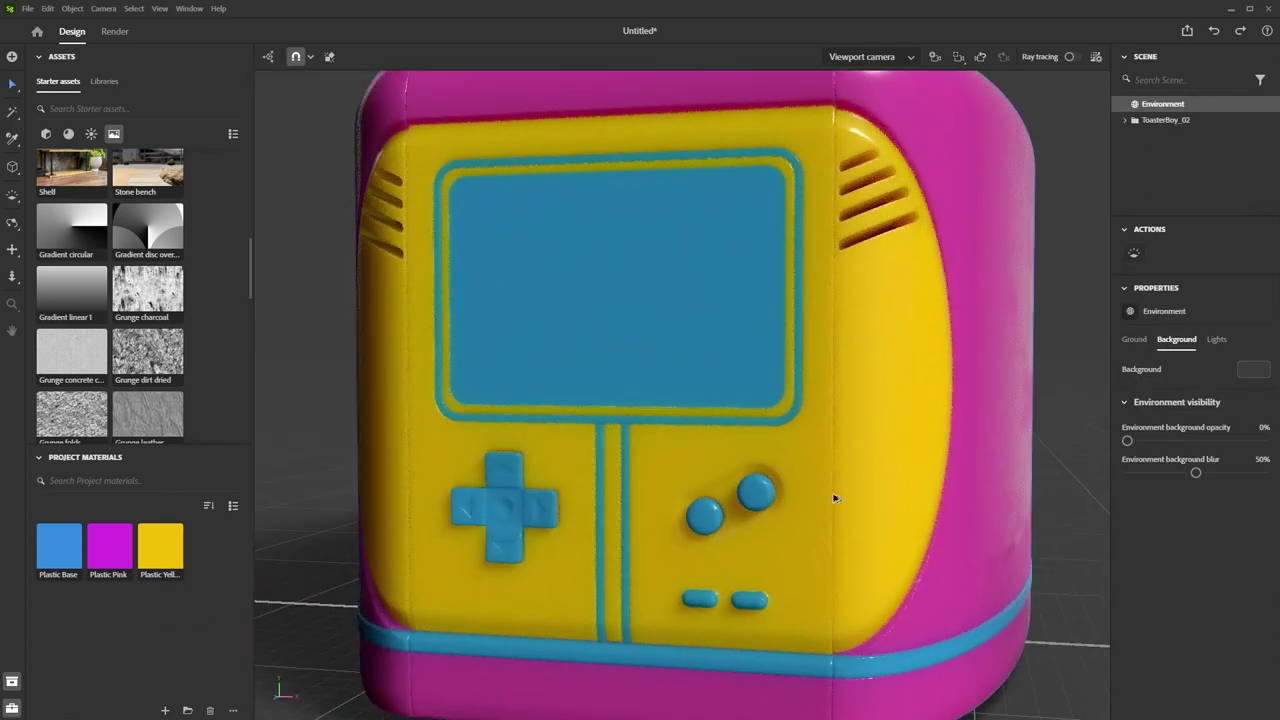
pyautogui.click(814, 514)
pyautogui.keyDown('shift'); pyautogui.click(862, 500); pyautogui.keyUp('shift')
pyautogui.moveTo(68, 556); pyautogui.dragTo(860, 482)
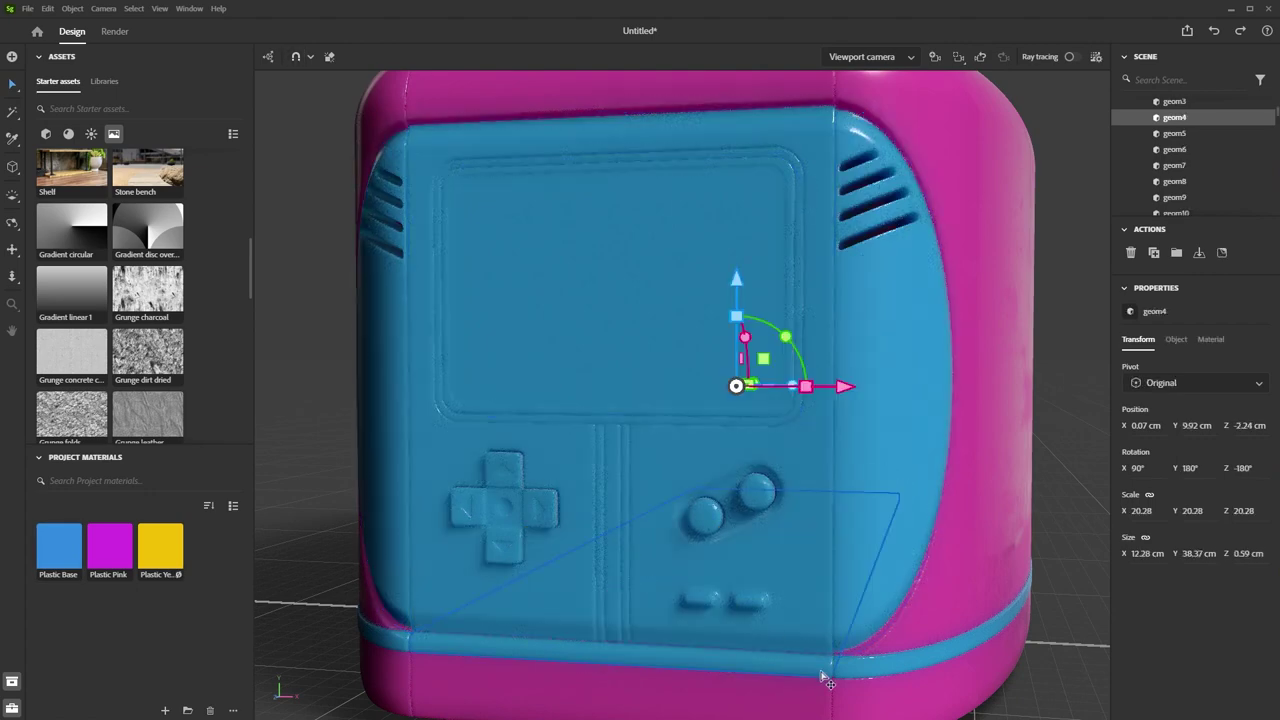
# Apply Plastic Yellow to the thin trim band running around the toaster just above the pink base.
pyautogui.click(735, 652)
pyautogui.moveTo(614, 655); pyautogui.dragTo(614, 655)
pyautogui.scroll(-2, 712, 604)
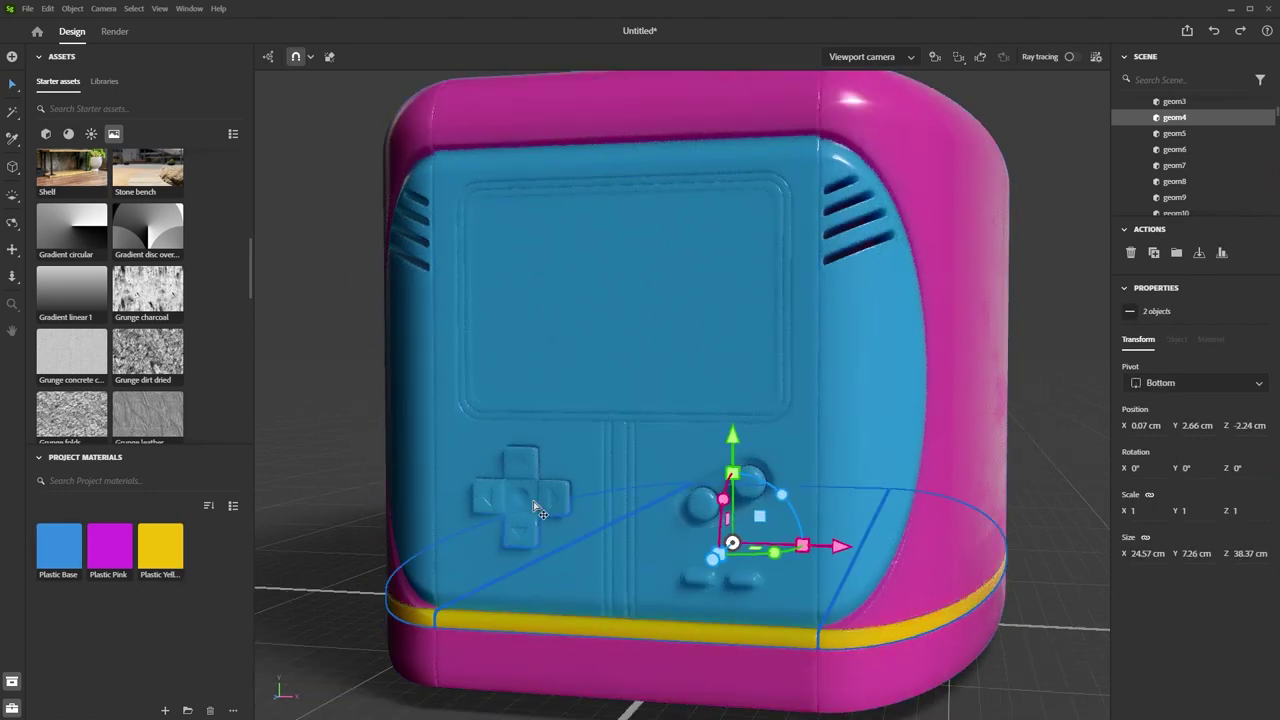
# Apply Plastic Yellow to the screen outline and central divider lines, keeping Plastic Base on the surrounding front panel.
pyautogui.click(626, 441)
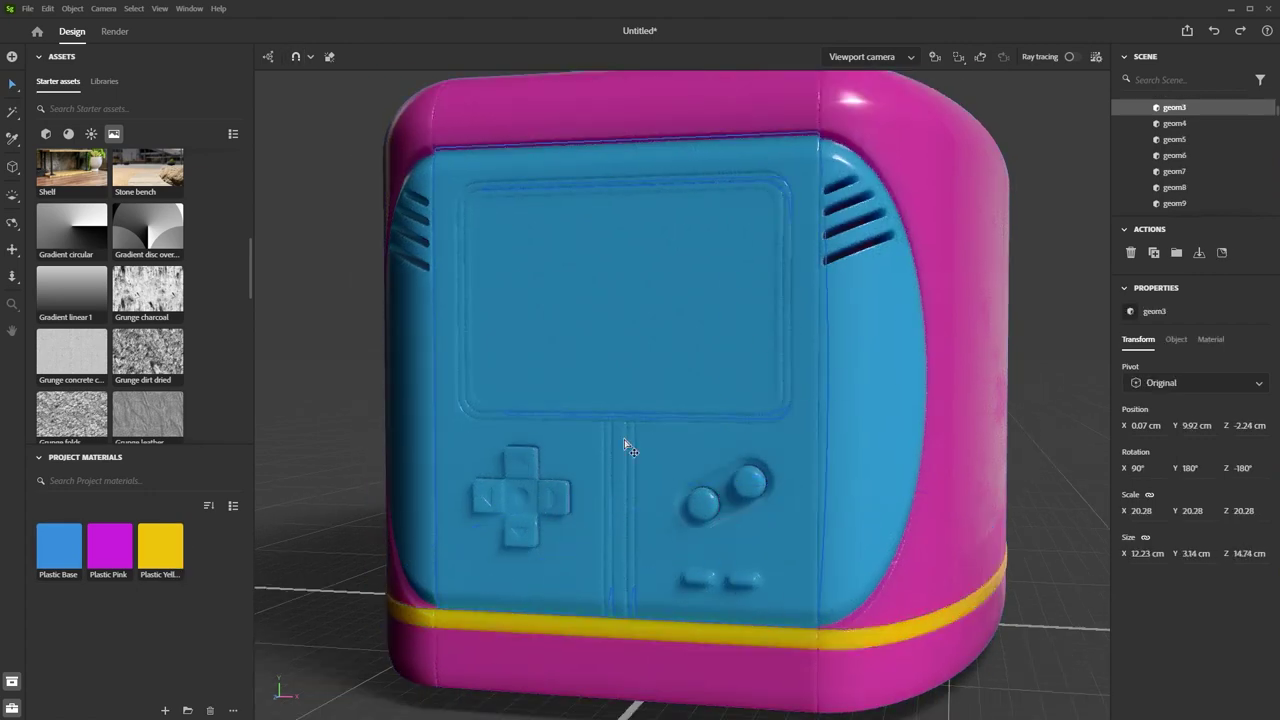
pyautogui.click(629, 521)
pyautogui.moveTo(160, 548); pyautogui.dragTo(620, 590)
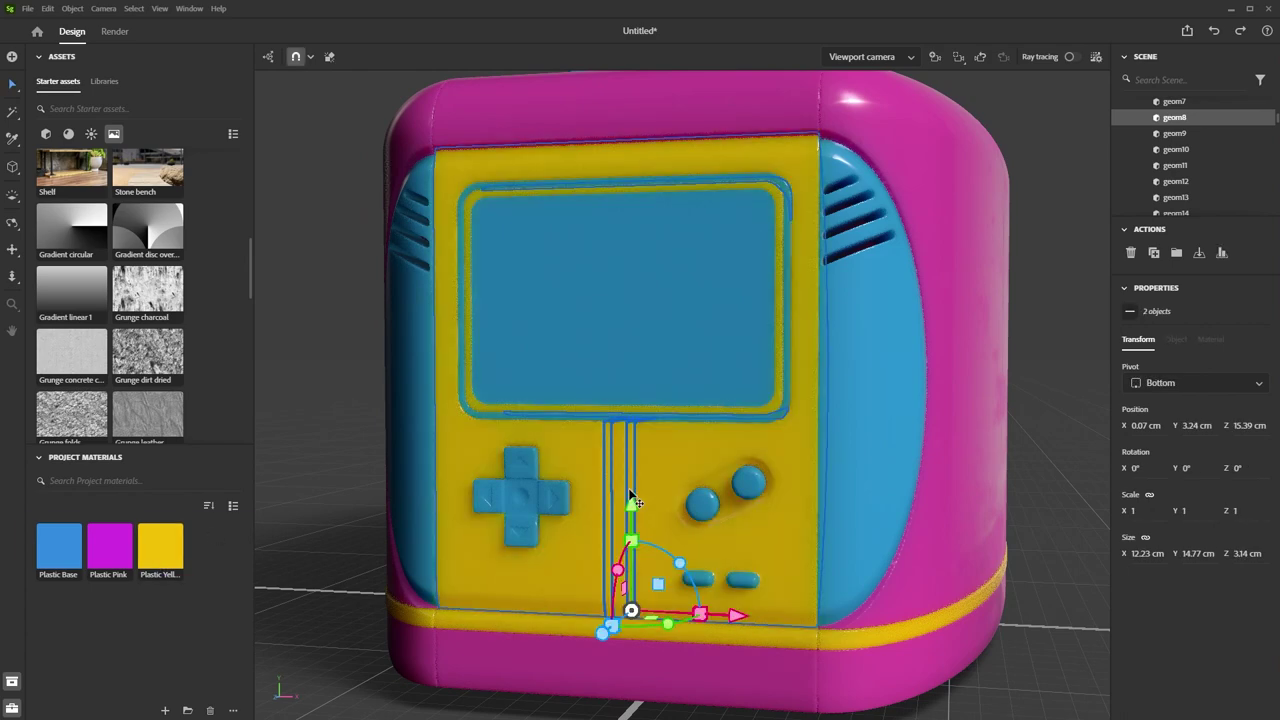
pyautogui.moveTo(45, 551); pyautogui.dragTo(462, 554)
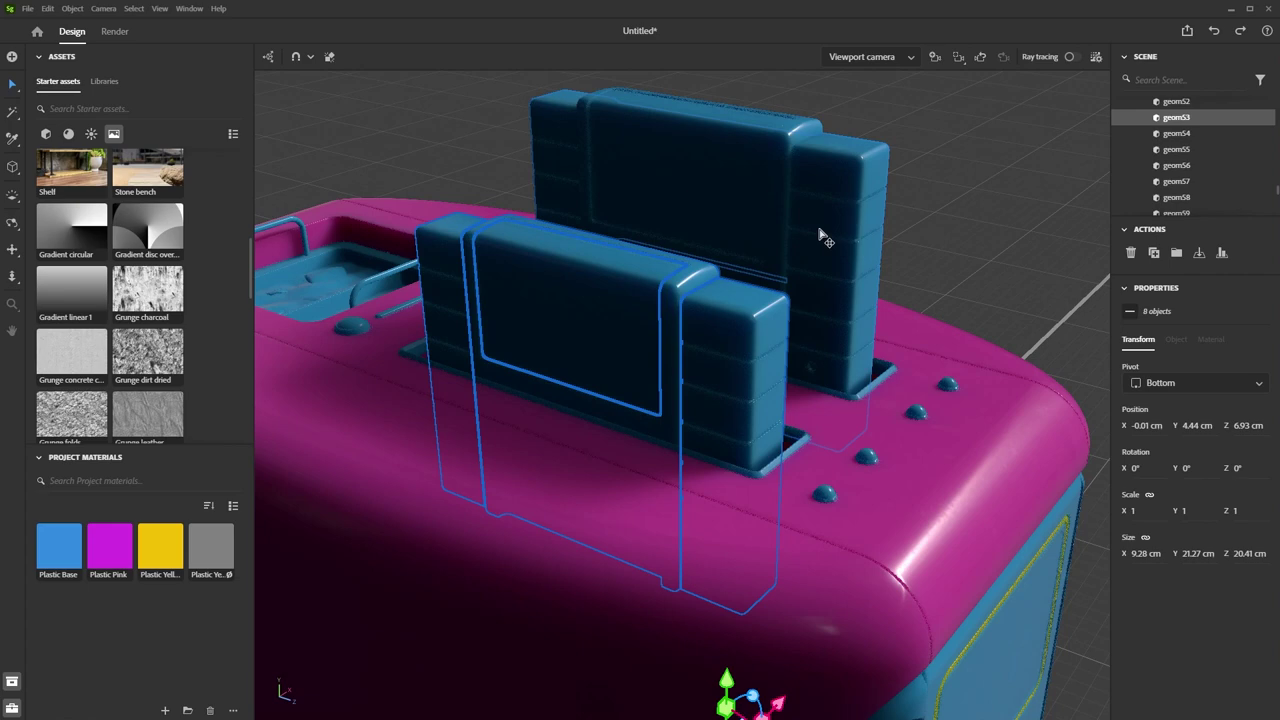
# Apply the grey plastic to the cartridges on top, the directional pad and the front buttons.
pyautogui.moveTo(211, 545); pyautogui.dragTo(700, 340)
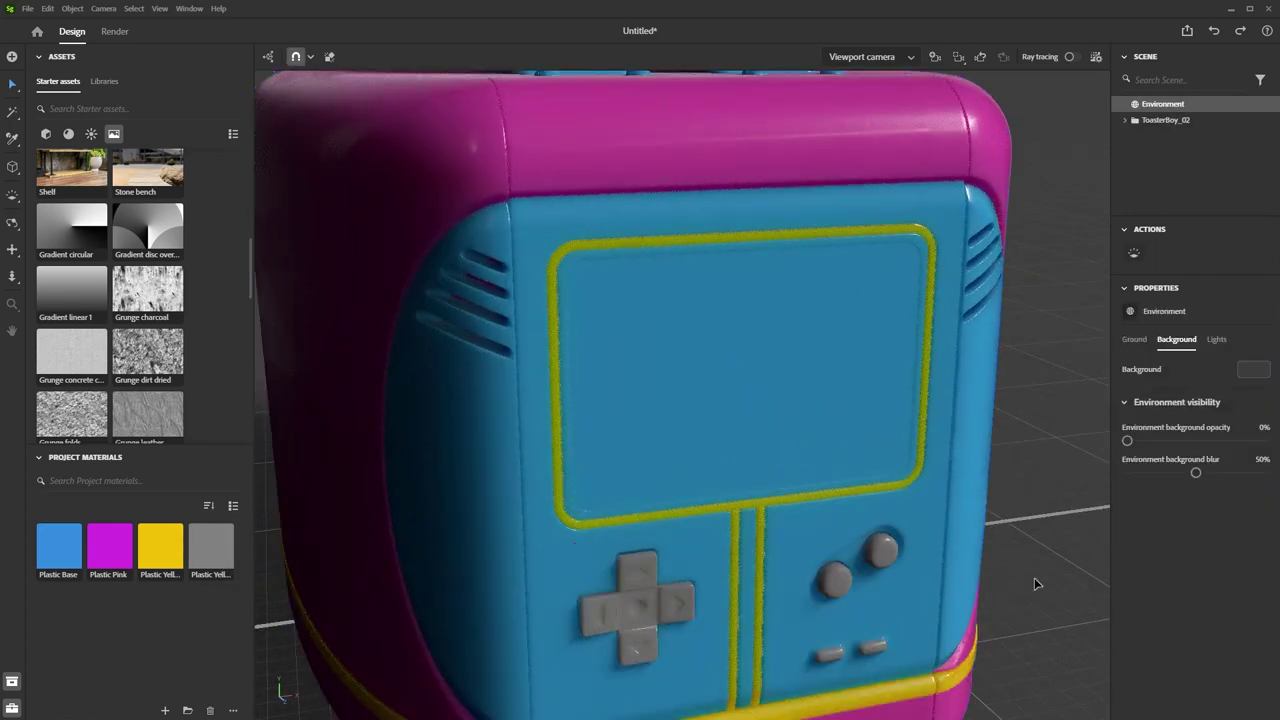
# Duplicate the grey plastic material and set the copy's scattering color and base color to dark red.
pyautogui.rightClick(219, 562)
pyautogui.click(269, 663)
pyautogui.click(1258, 491)
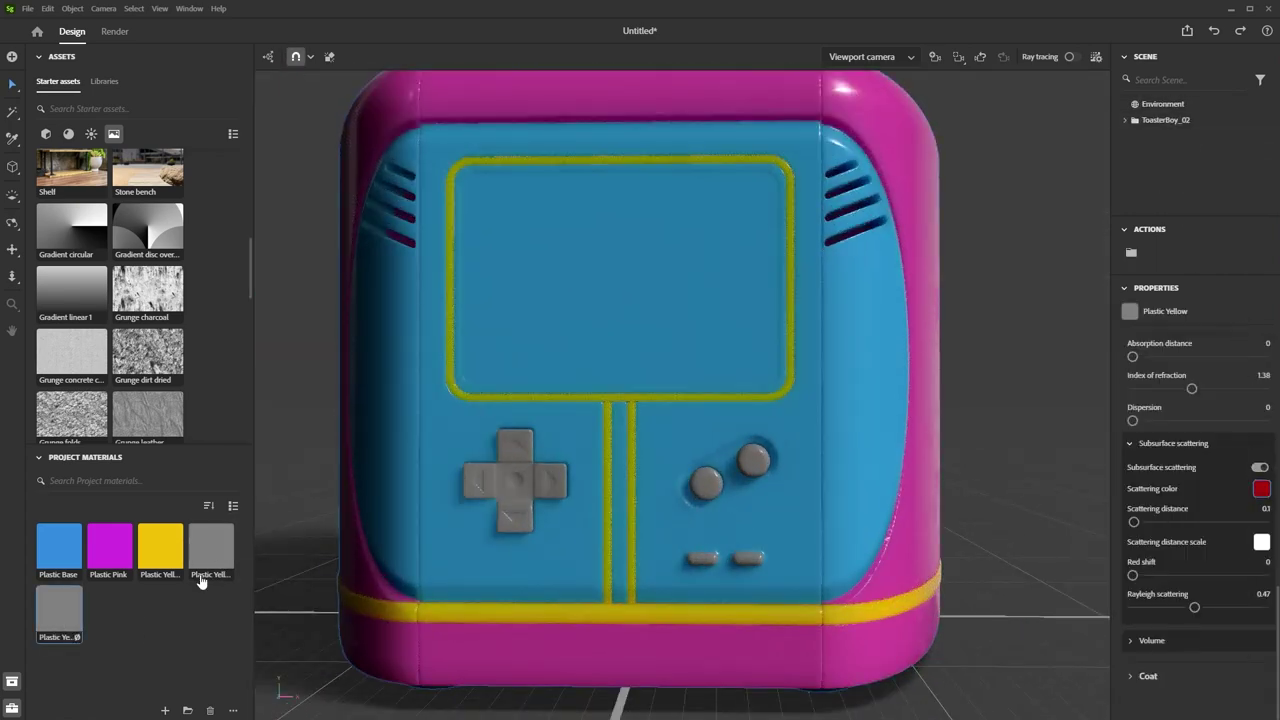
pyautogui.scroll(5, 1195, 500)
pyautogui.click(1260, 515)
pyautogui.click(1078, 664)
# Apply the dark red plastic to the upper round button and the first pill-shaped button.
pyautogui.click(753, 460)
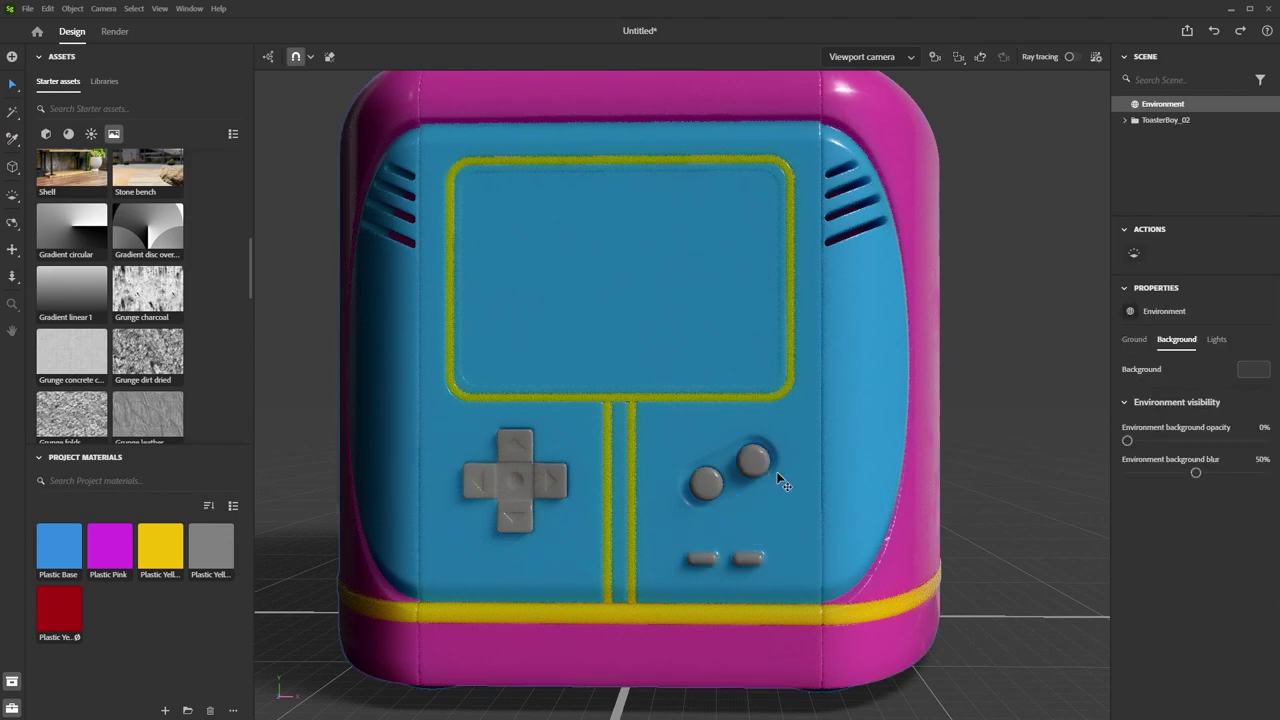
pyautogui.moveTo(59, 610); pyautogui.dragTo(761, 461)
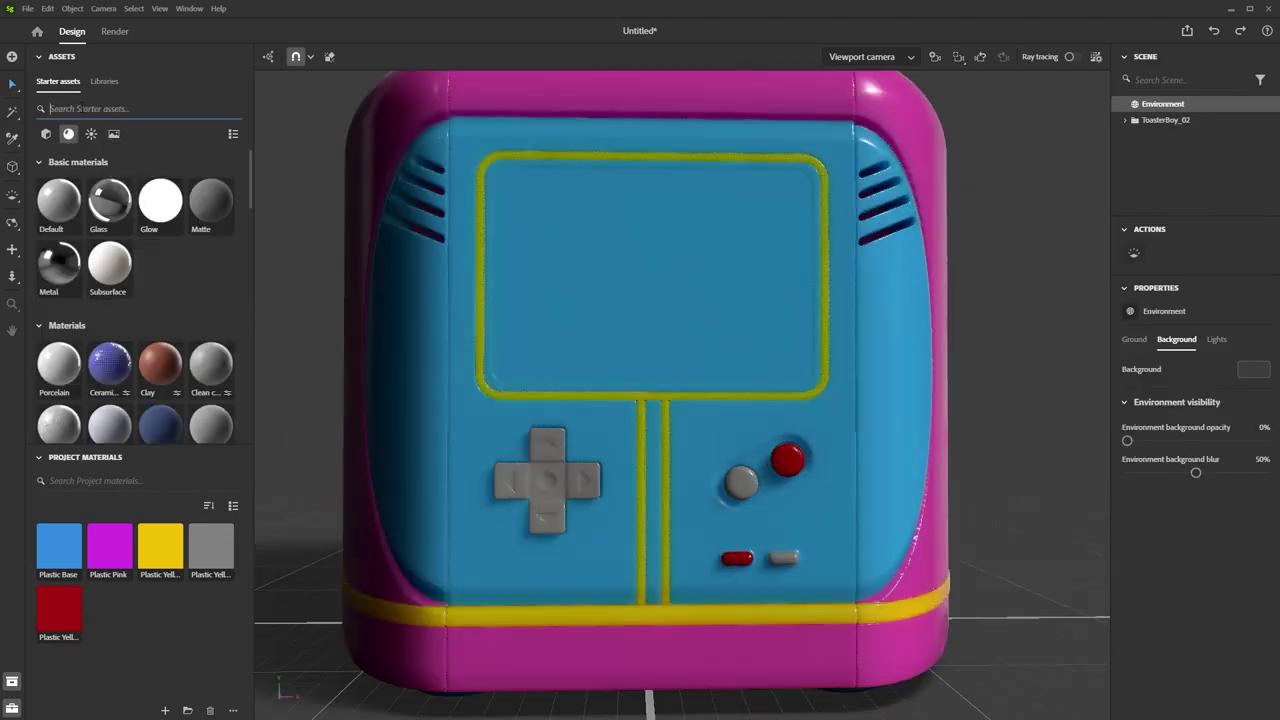
# Find the Rubber starter material by searching for "rubber" and apply it to both pill-shaped buttons.
pyautogui.write('rubber')
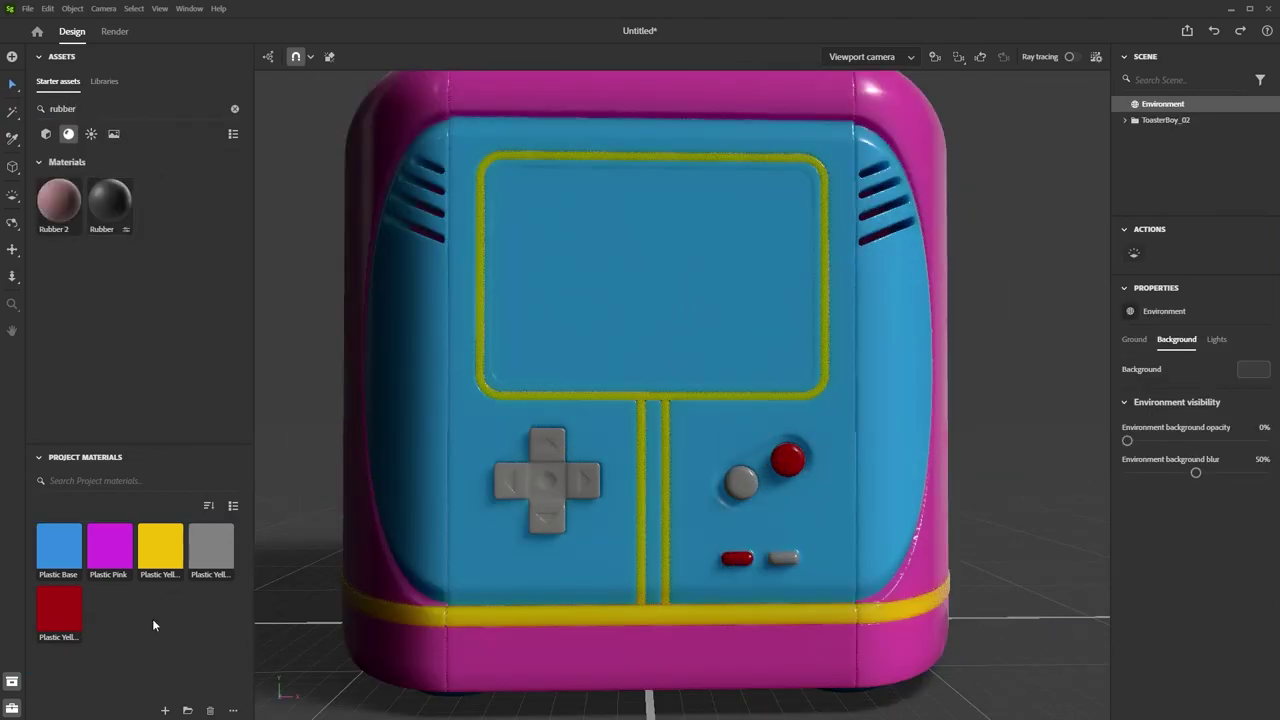
pyautogui.click(741, 559)
pyautogui.keyDown('shift'); pyautogui.click(781, 560); pyautogui.keyUp('shift')
pyautogui.moveTo(110, 610); pyautogui.dragTo(690, 615)
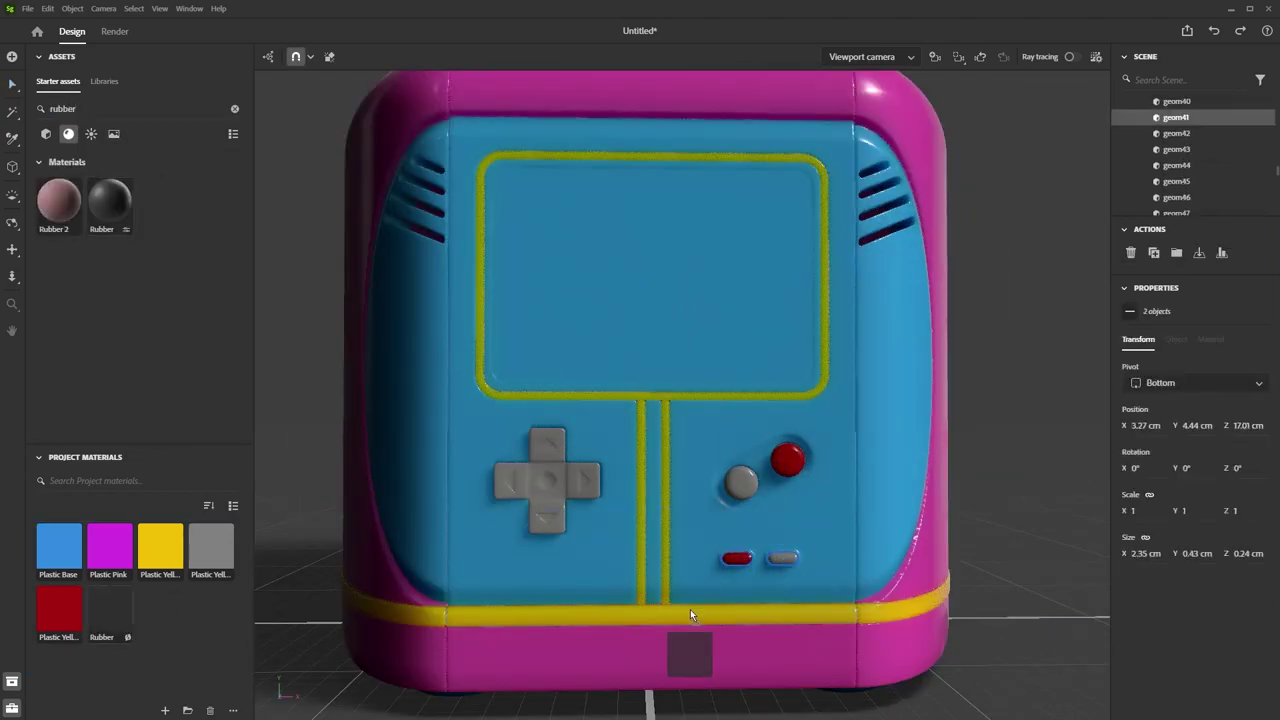
# Set the Rubber material's projection to Triplanar (global) with a repeat of 15.
pyautogui.click(1025, 533)
pyautogui.scroll(8, 778, 480)
pyautogui.click(109, 608)
pyautogui.click(1166, 386)
pyautogui.click(1160, 446)
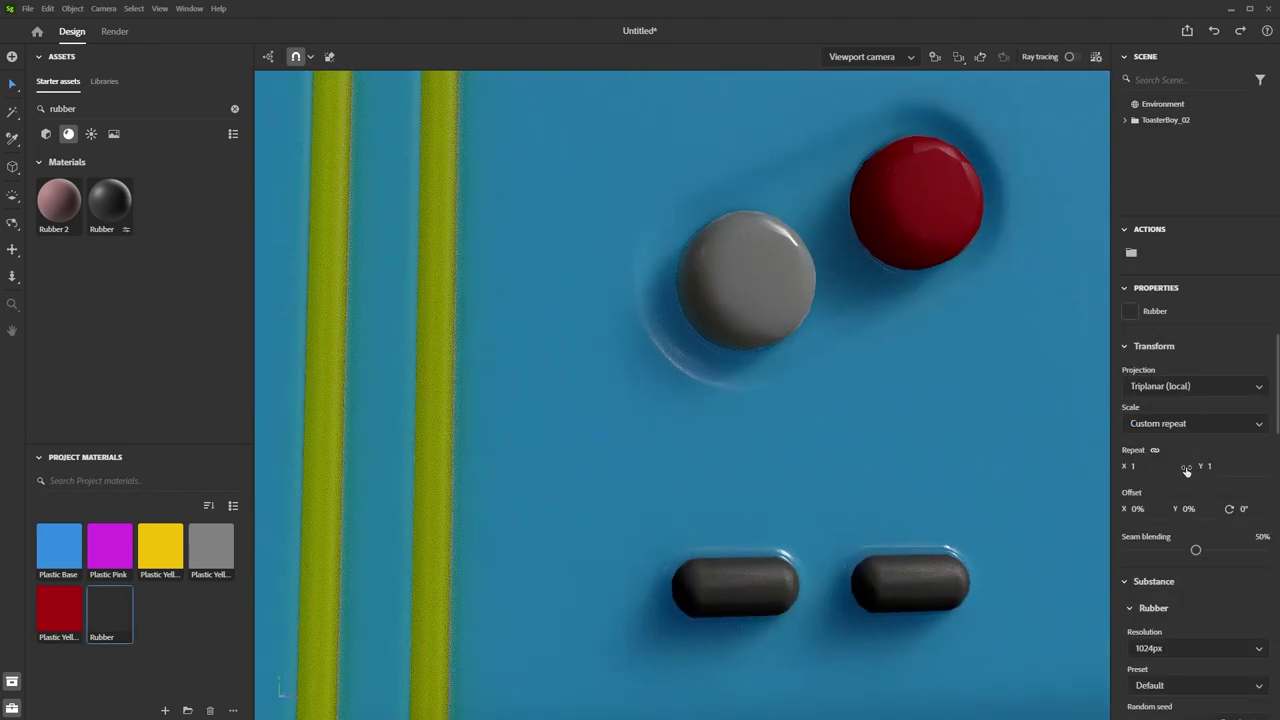
pyautogui.click(1165, 450)
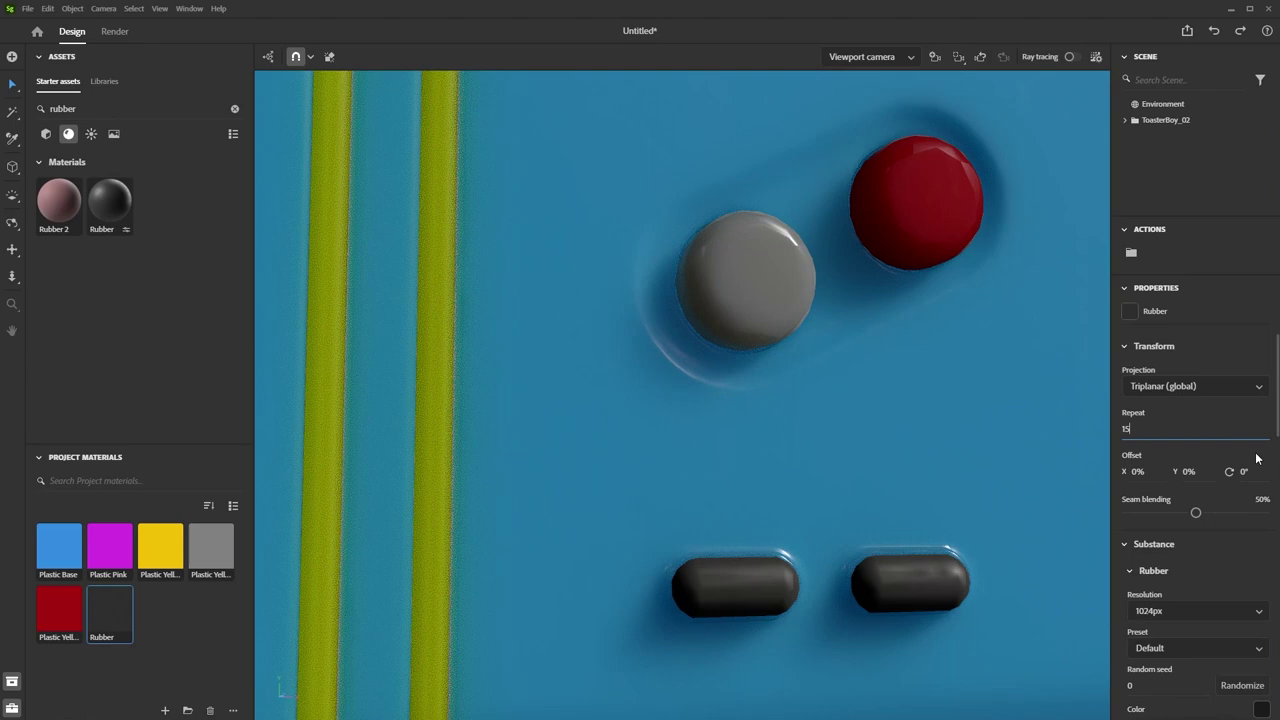
pyautogui.moveTo(880, 455); pyautogui.dragTo(1014, 440, button='right')
pyautogui.click(1014, 440)
# Find the basic Glass material by searching for "glass" and apply it to the toaster's screen cover.
pyautogui.scroll(-6, 960, 415)
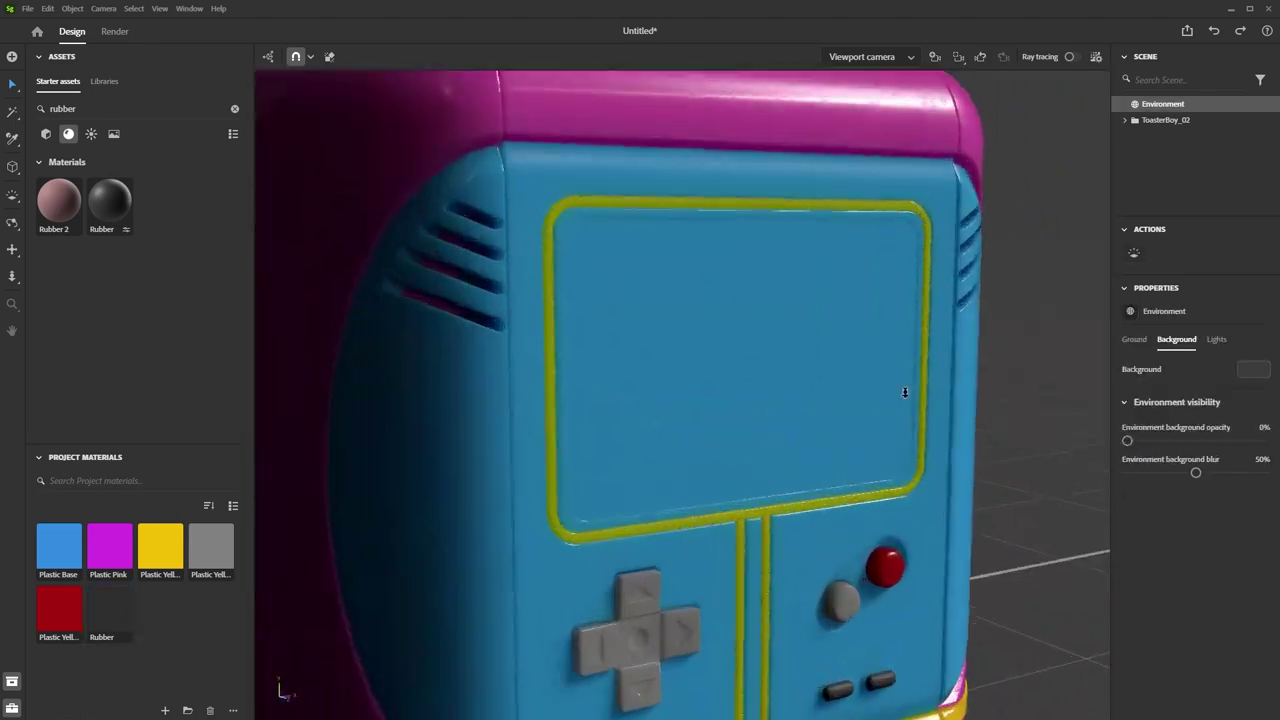
pyautogui.scroll(1, 800, 380)
pyautogui.click(755, 381)
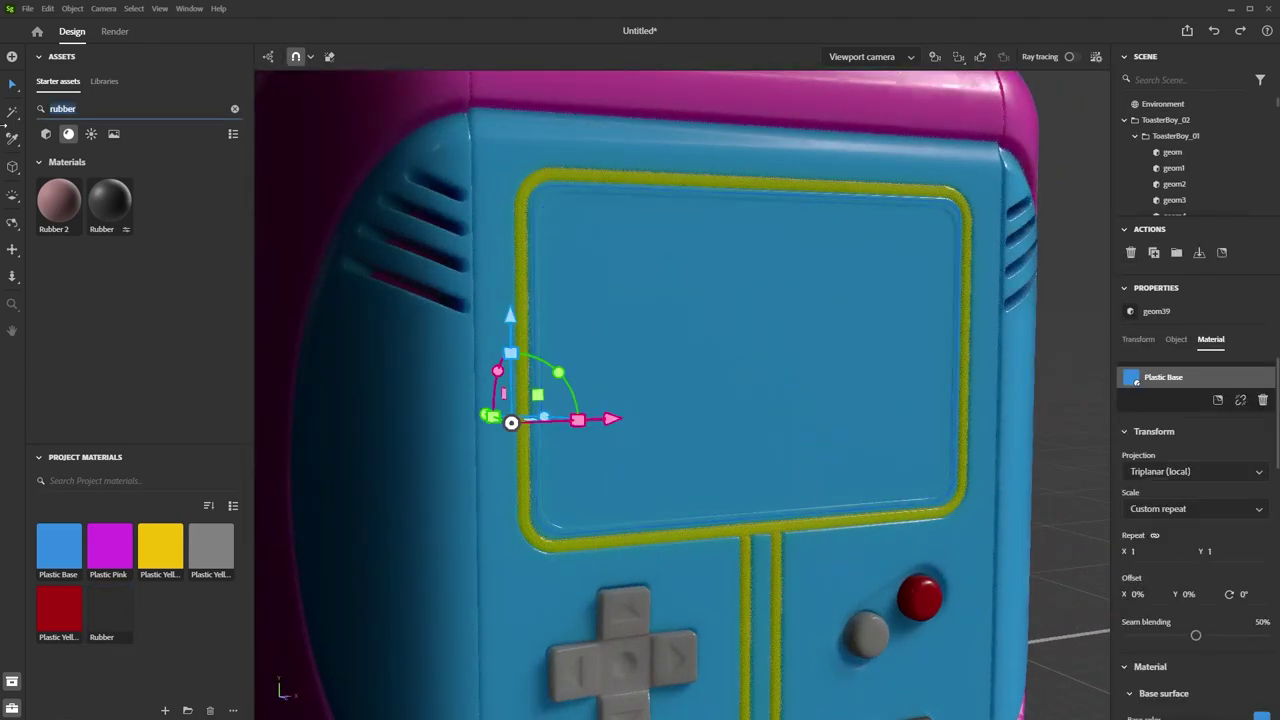
pyautogui.write('glass')
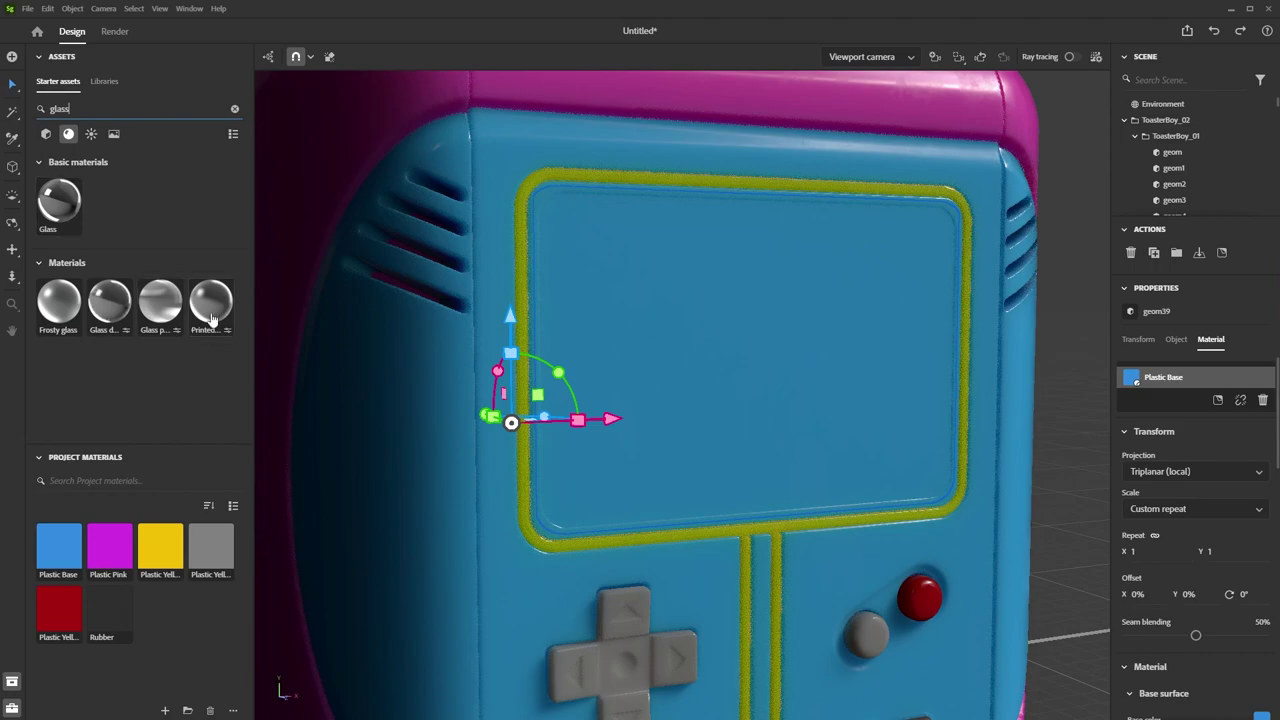
pyautogui.moveTo(57, 218); pyautogui.dragTo(826, 378)
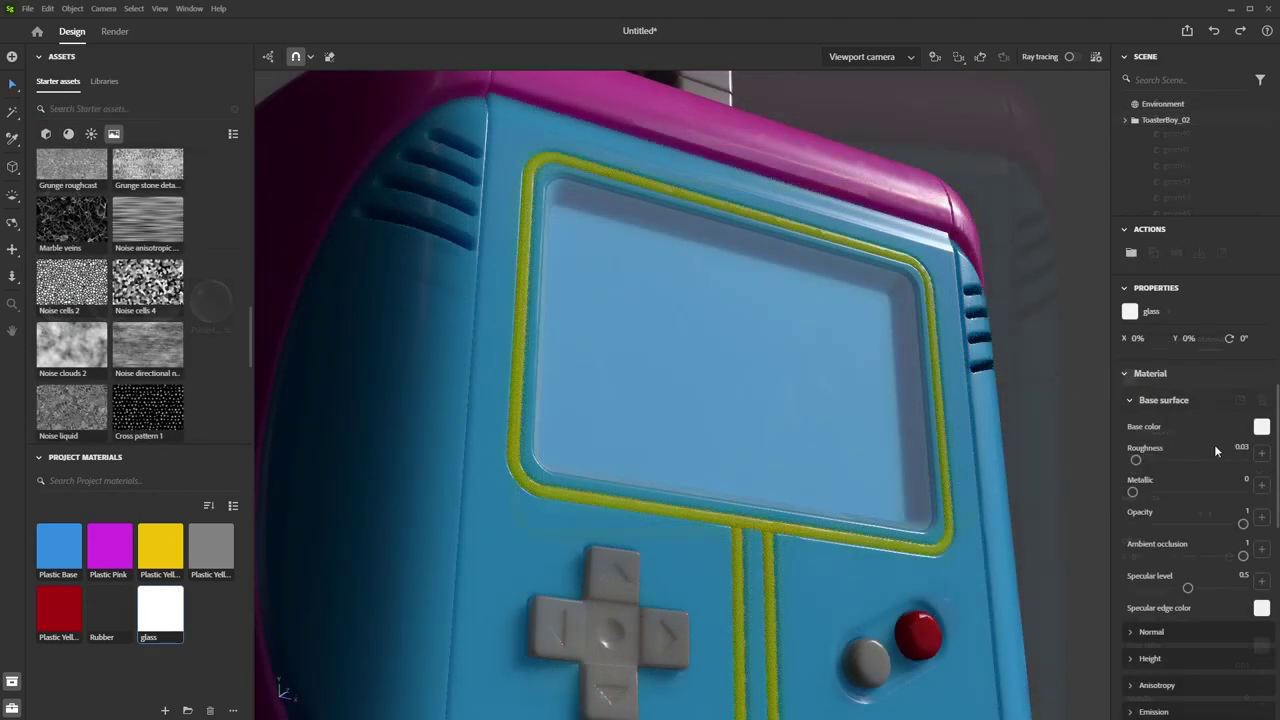
# Hide the glass screen cover to reach the surface behind it.
pyautogui.scroll(-5, 1214, 444)
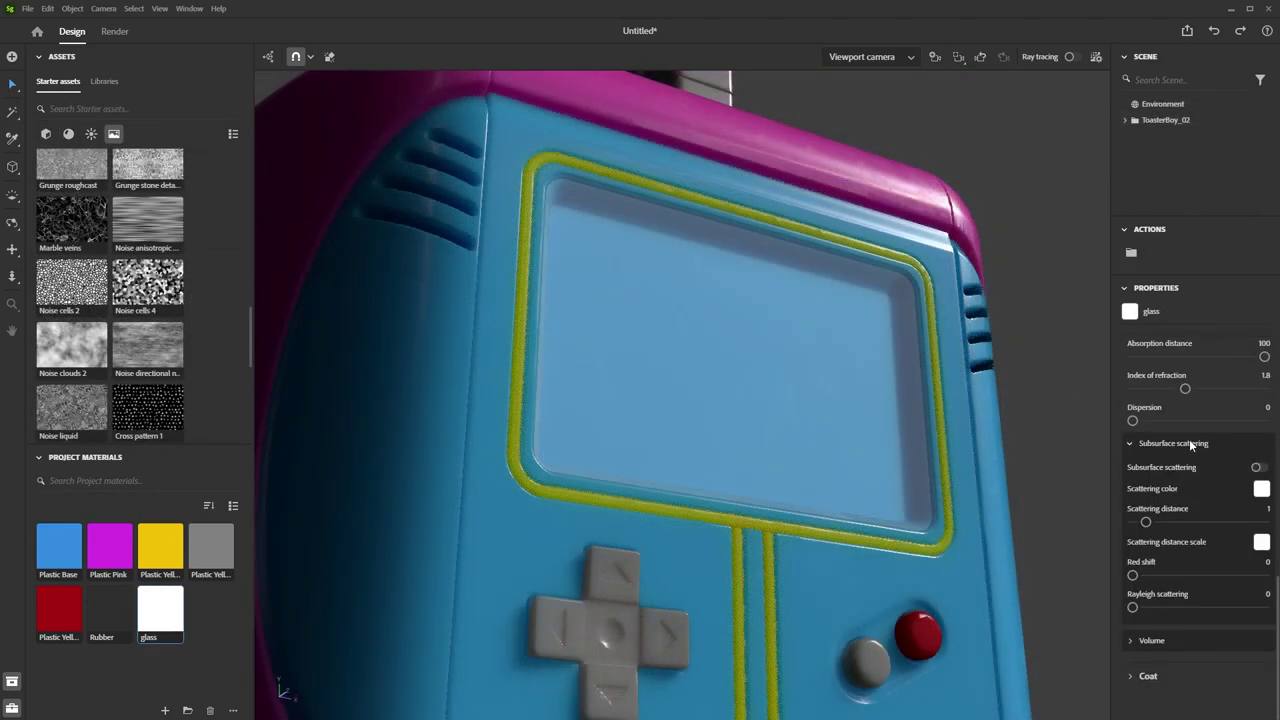
pyautogui.keyDown('alt'); pyautogui.moveTo(999, 460); pyautogui.dragTo(957, 510); pyautogui.keyUp('alt')
pyautogui.click(852, 377)
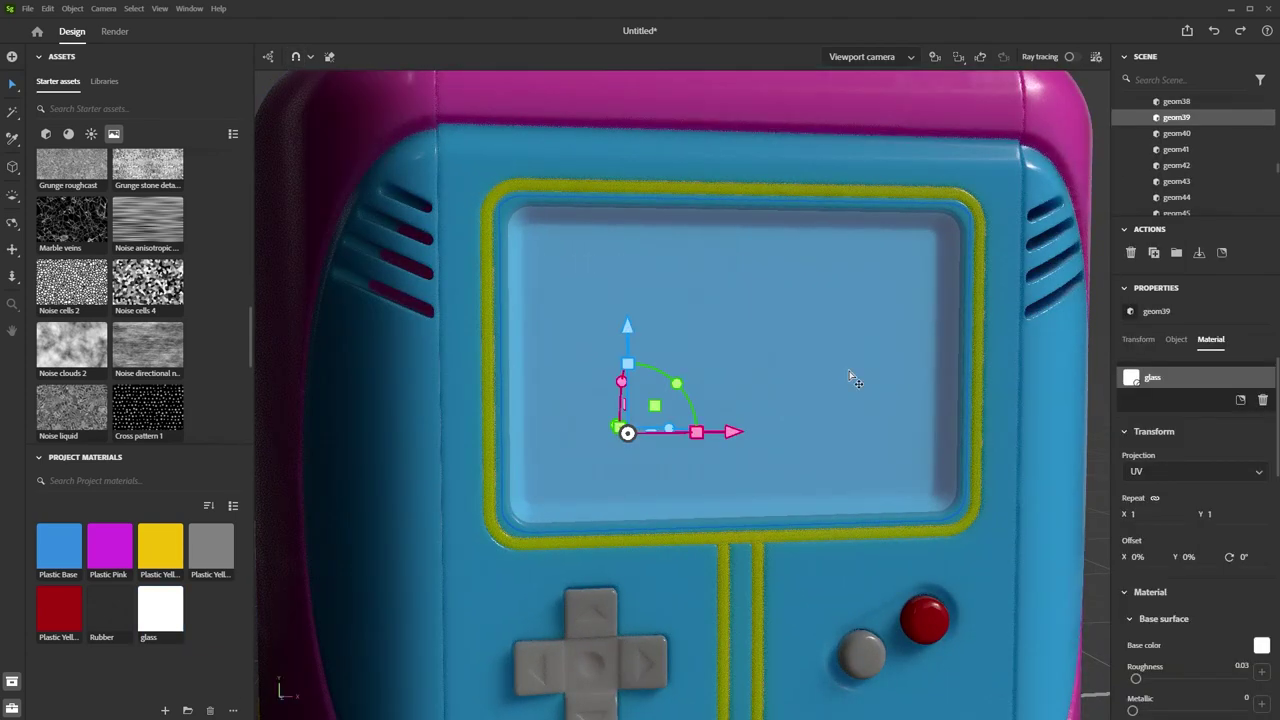
pyautogui.click(849, 372)
pyautogui.keyDown('alt'); pyautogui.moveTo(857, 354); pyautogui.dragTo(848, 362); pyautogui.keyUp('alt')
pyautogui.rightClick(836, 358)
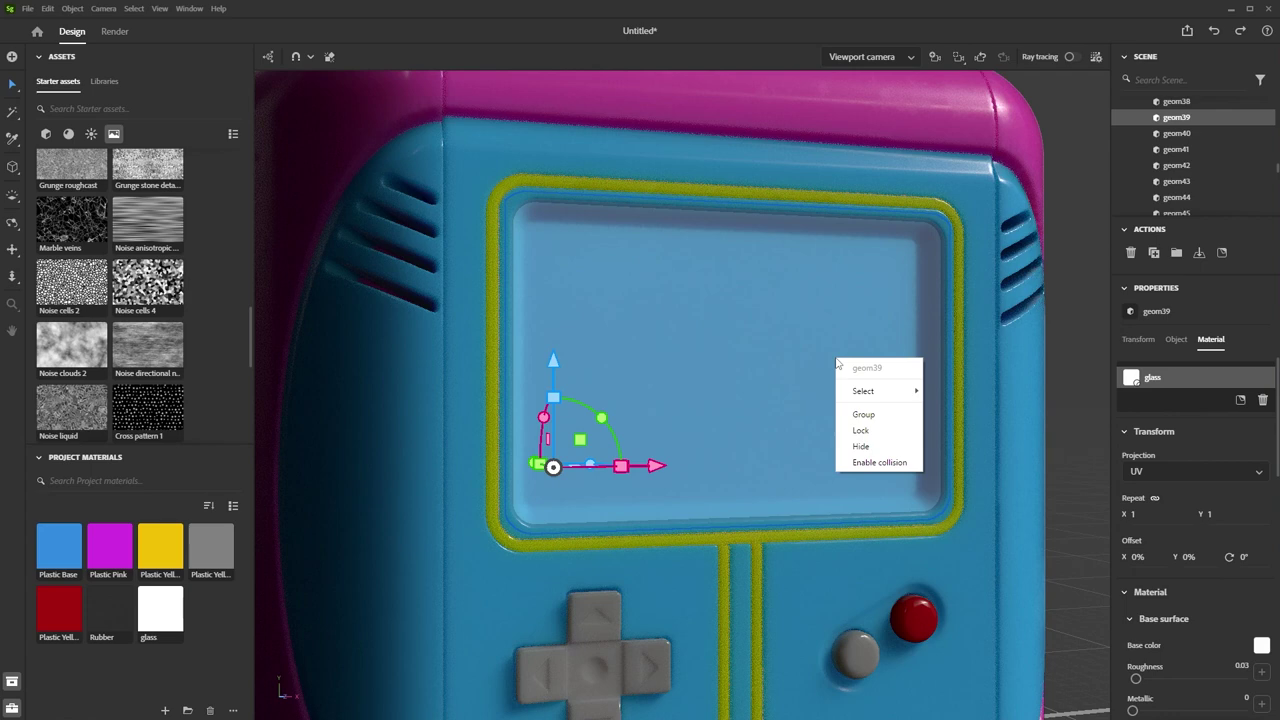
pyautogui.click(860, 446)
# Apply the basic Matte material to the recessed screen surface behind the hidden cover.
pyautogui.click(810, 392)
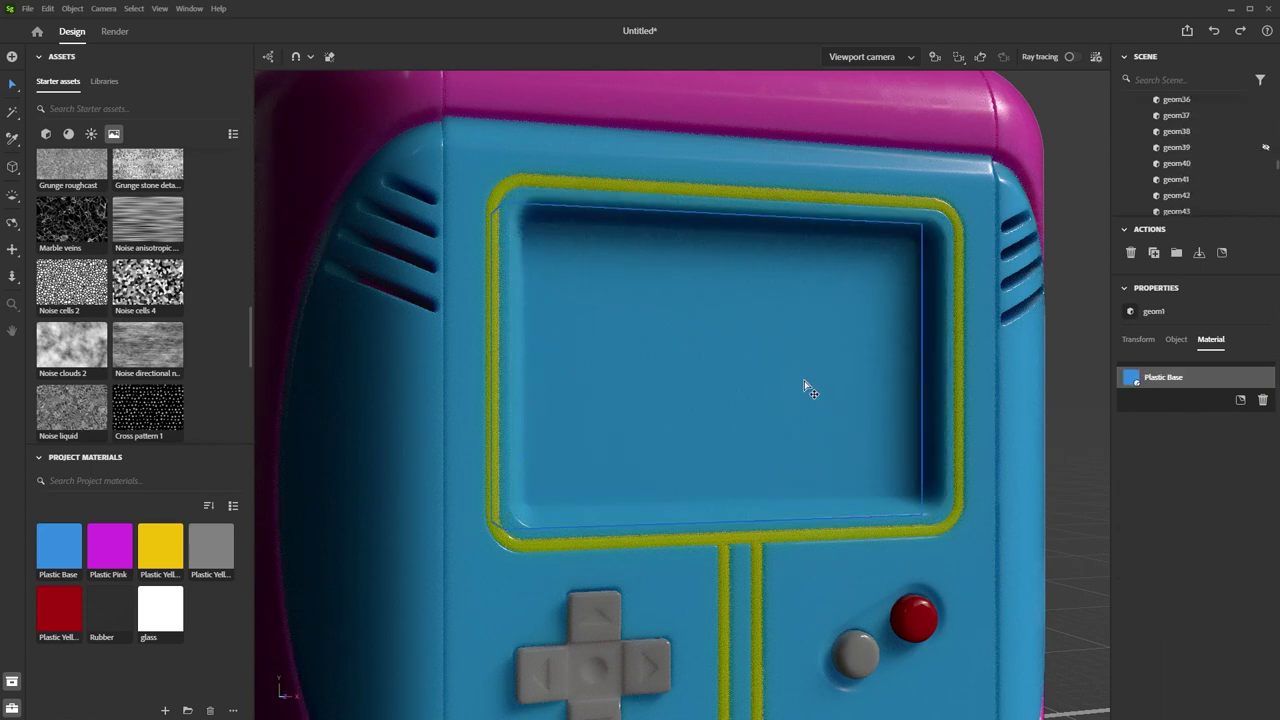
pyautogui.click(67, 135)
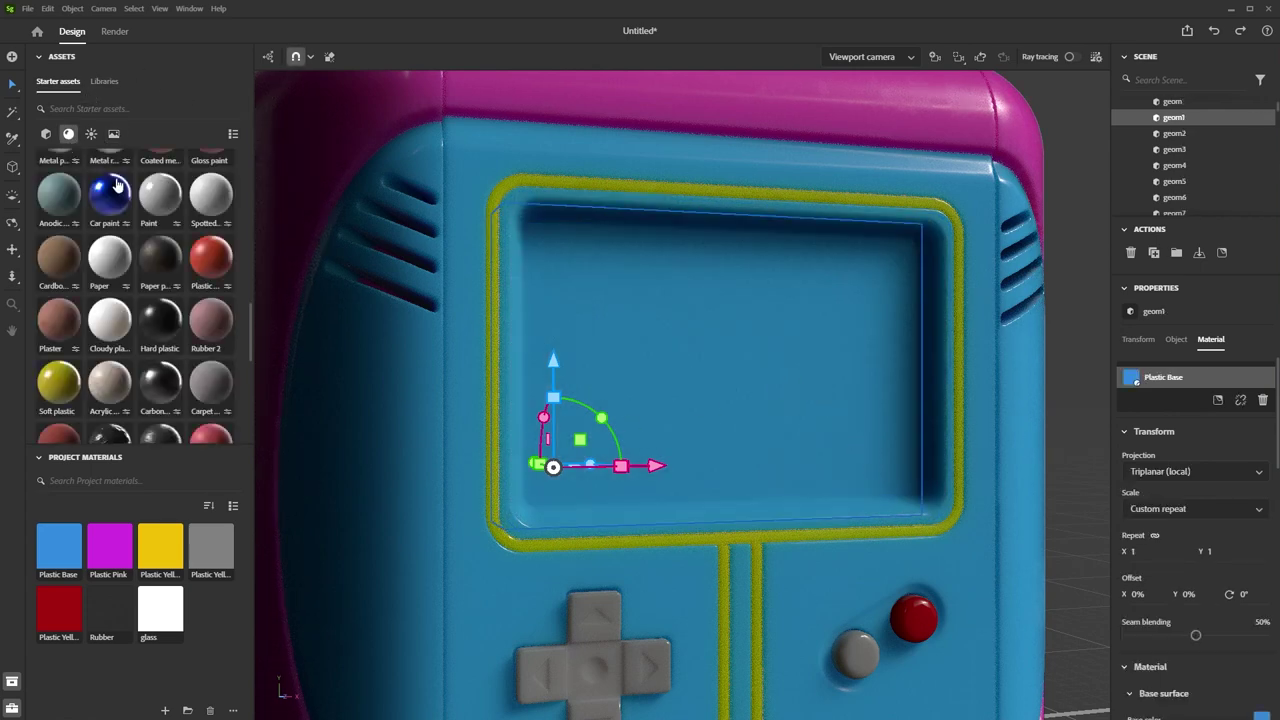
pyautogui.scroll(5, 207, 244)
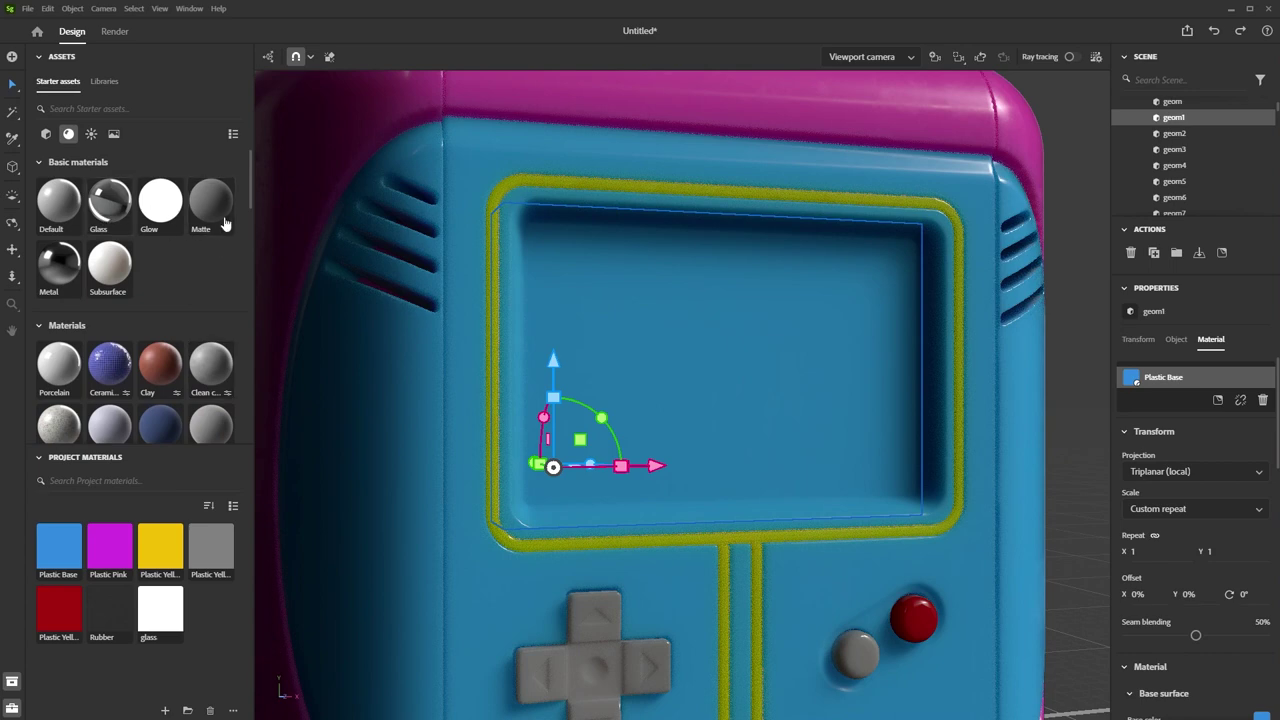
pyautogui.moveTo(690, 343); pyautogui.dragTo(757, 413)
# Preview ScreenPSD02.png from the Graphics folder in the image viewer and close it.
pyautogui.scroll(-5, 737, 371)
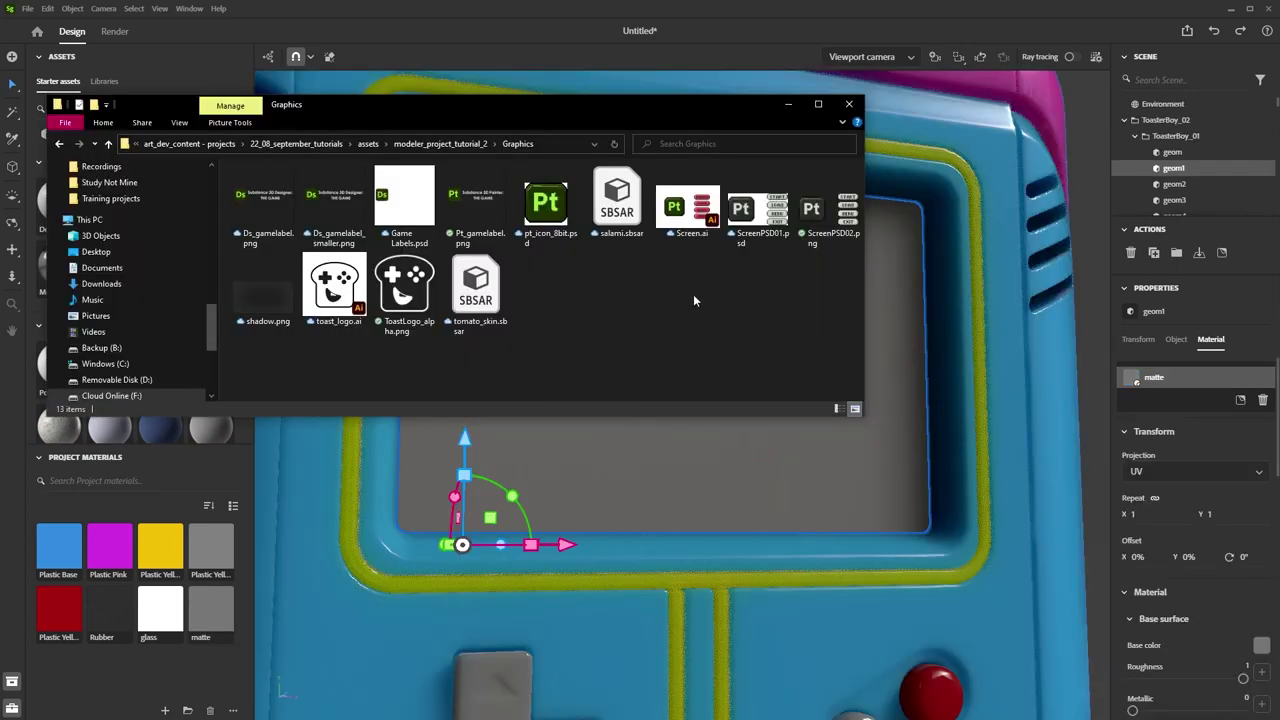
pyautogui.doubleClick(829, 212)
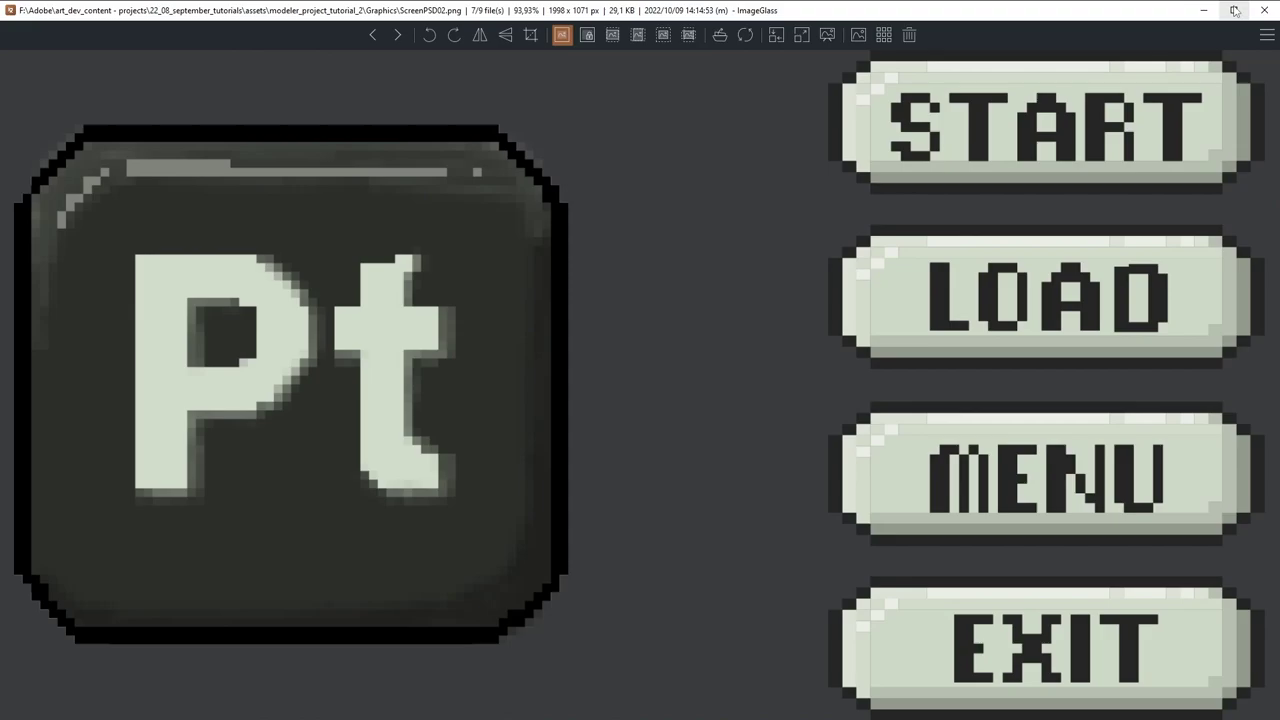
pyautogui.click(1257, 20)
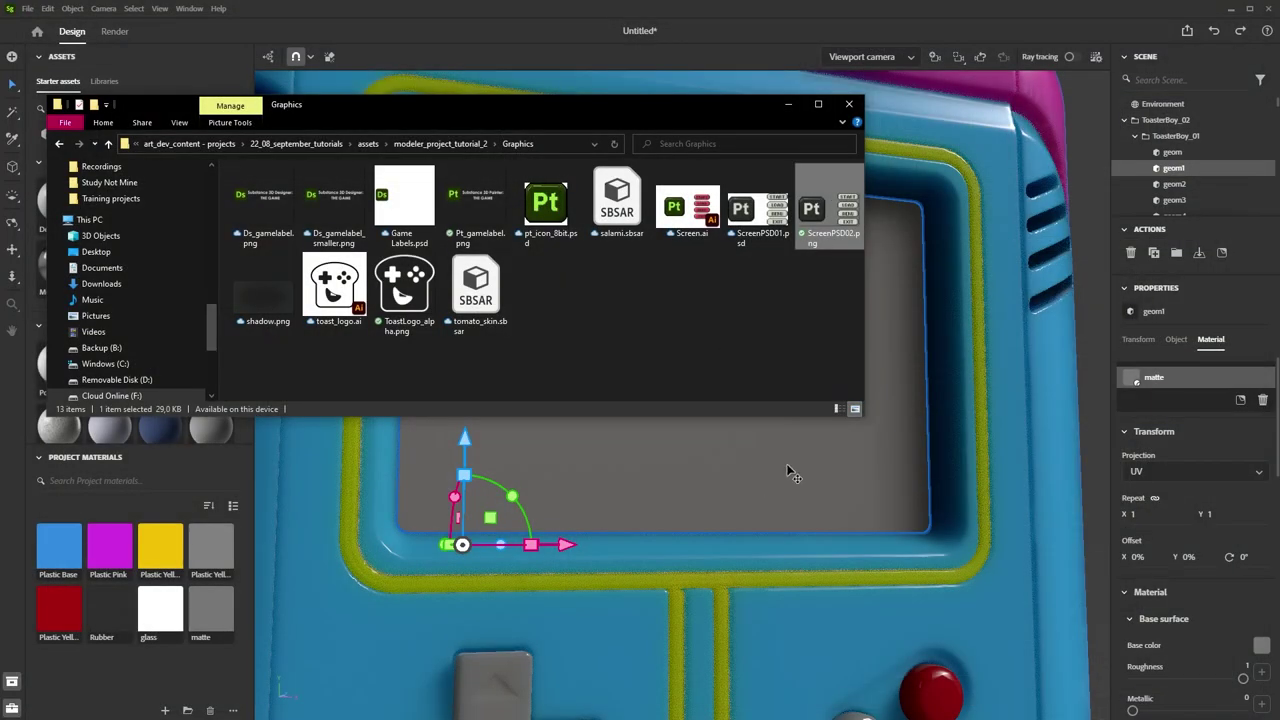
# Place ScreenPSD02.png as a decal on the matte screen surface, scale it to about 0.39% and center it.
pyautogui.moveTo(731, 100); pyautogui.dragTo(387, 229)
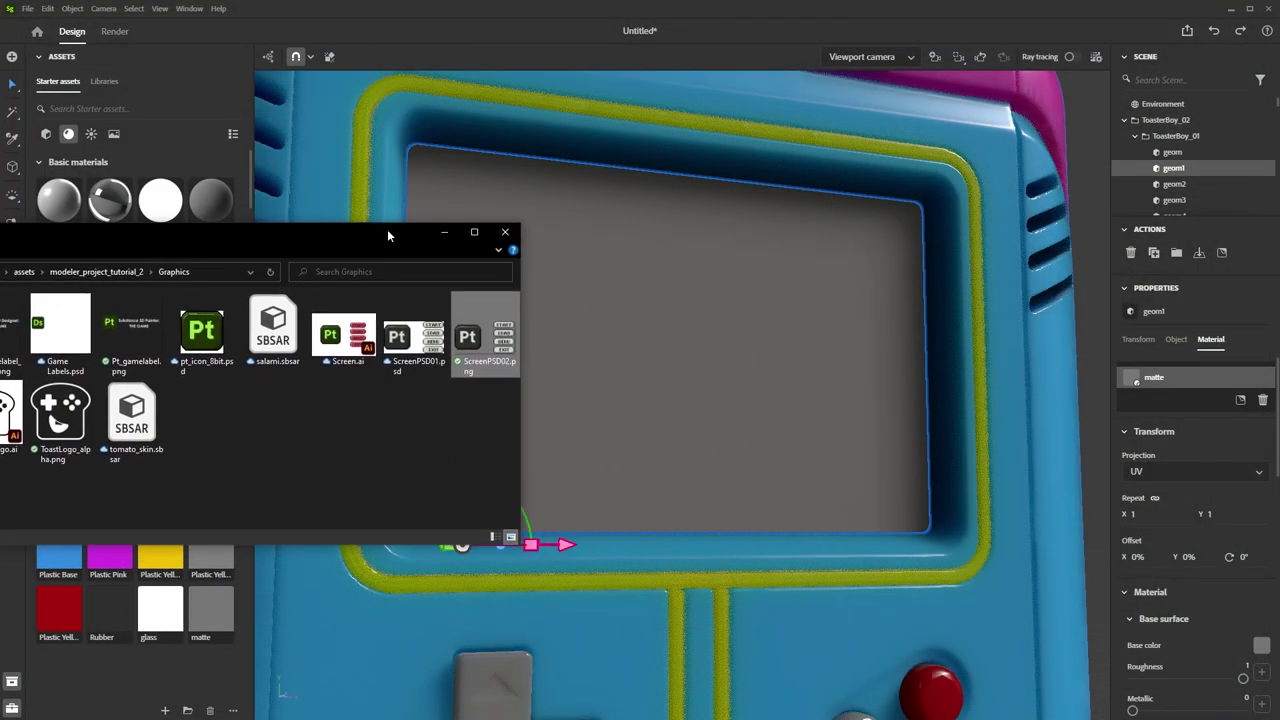
pyautogui.moveTo(500, 345); pyautogui.dragTo(695, 361)
pyautogui.click(697, 368)
pyautogui.moveTo(853, 358); pyautogui.dragTo(918, 358)
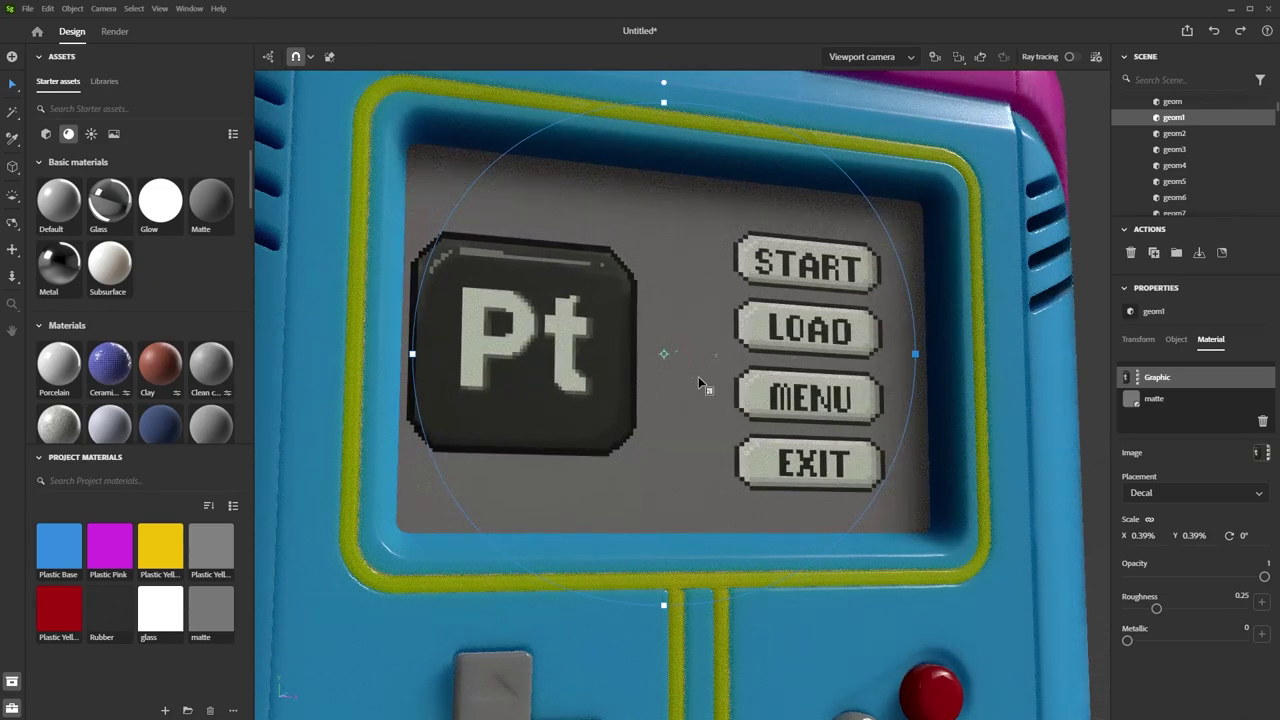
pyautogui.moveTo(698, 376)
pyautogui.mouseDown()
pyautogui.moveTo(743, 380)
pyautogui.moveTo(723, 377)
pyautogui.mouseUp()
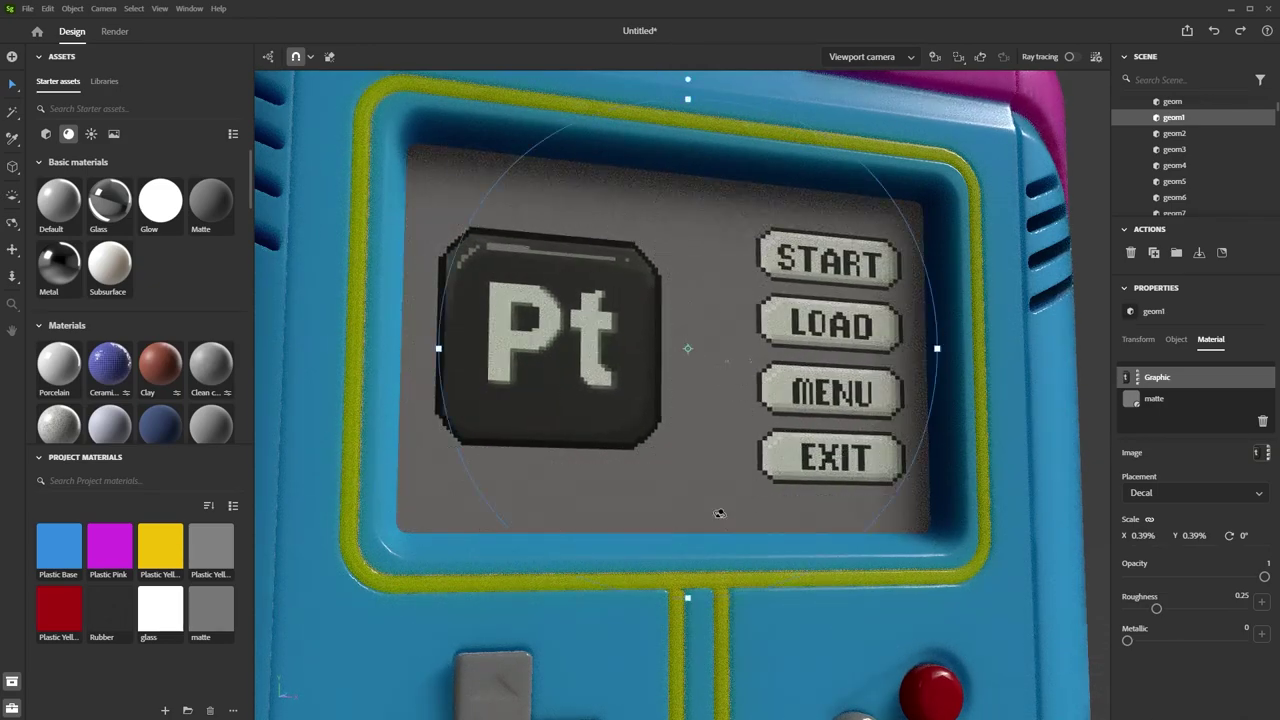
# Set the base color of the screen's matte material to a muted dark grey-green.
pyautogui.moveTo(719, 513); pyautogui.dragTo(823, 506, button='right')
pyautogui.scroll(-3, 815, 470)
pyautogui.moveTo(807, 428); pyautogui.dragTo(850, 370, button='right')
pyautogui.scroll(3, 840, 370)
pyautogui.click(1154, 400)
pyautogui.click(1261, 668)
pyautogui.click(1121, 621)
pyautogui.click(1126, 567)
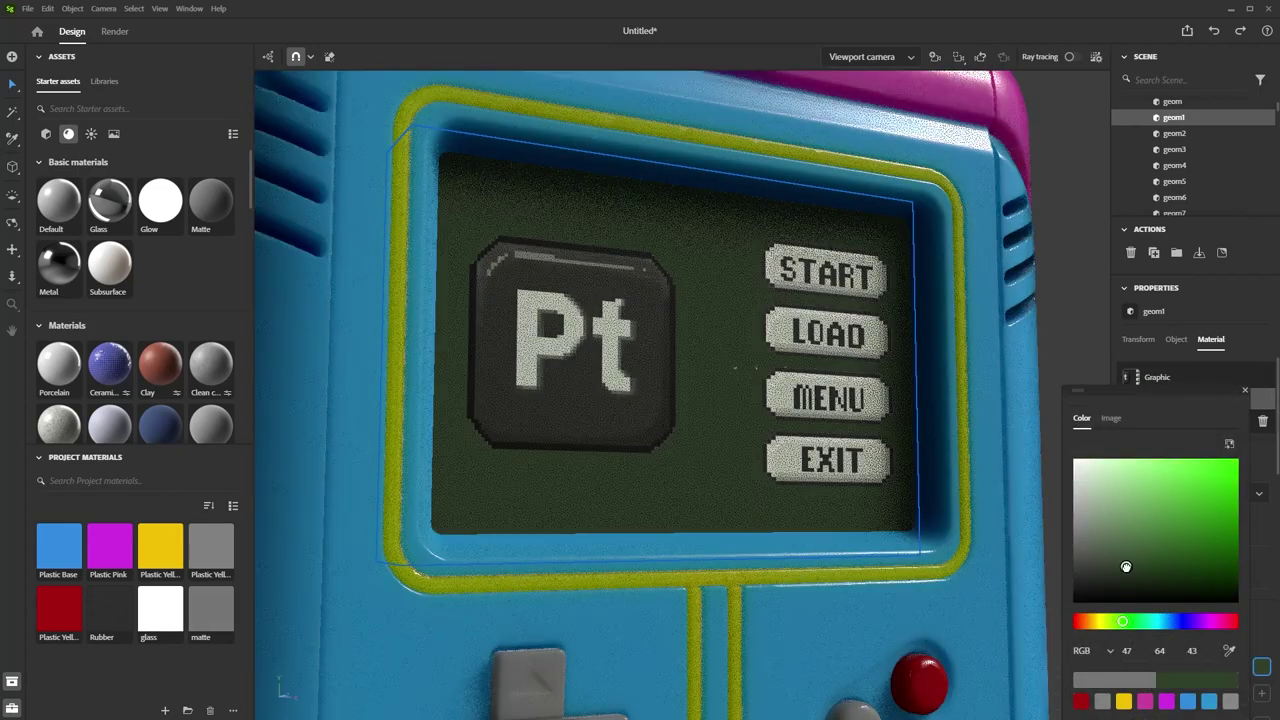
pyautogui.moveTo(1125, 567); pyautogui.dragTo(1094, 552)
pyautogui.click(1245, 391)
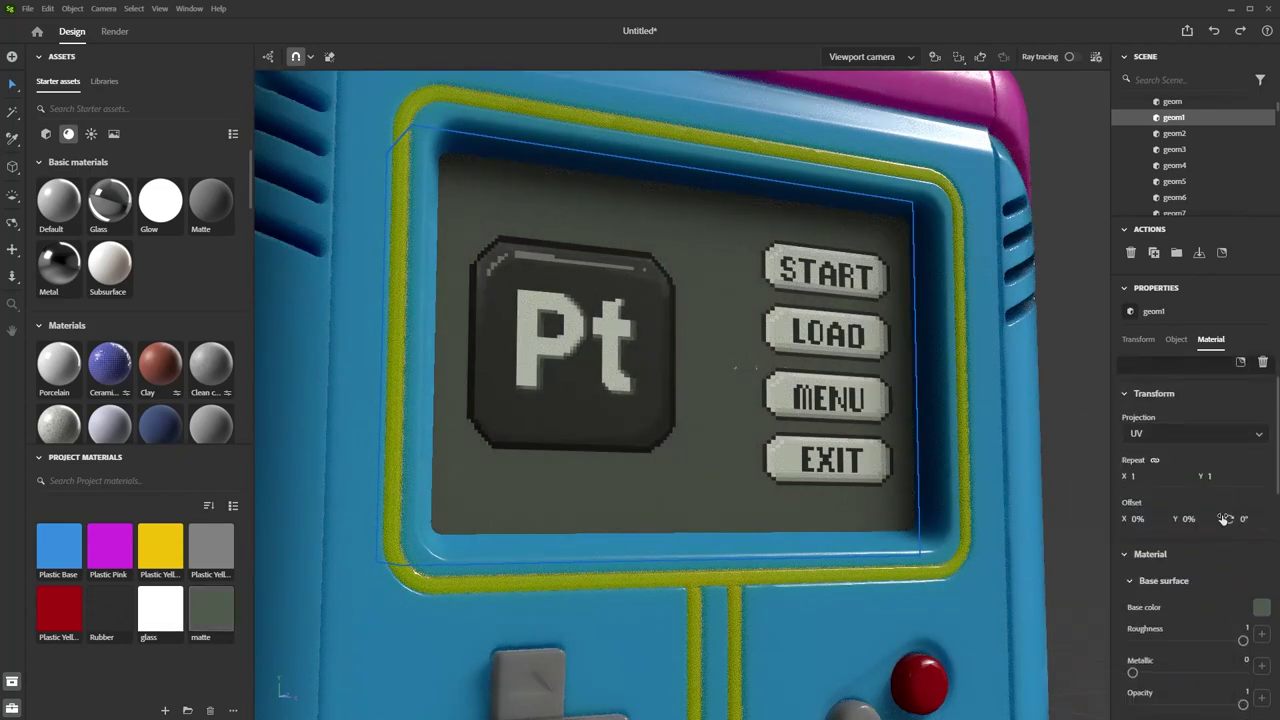
# Give the screen's matte material a dark green emission color with intensity 1.11, and show the hidden geom39 cover again.
pyautogui.scroll(-3, 1170, 520)
pyautogui.click(1261, 543)
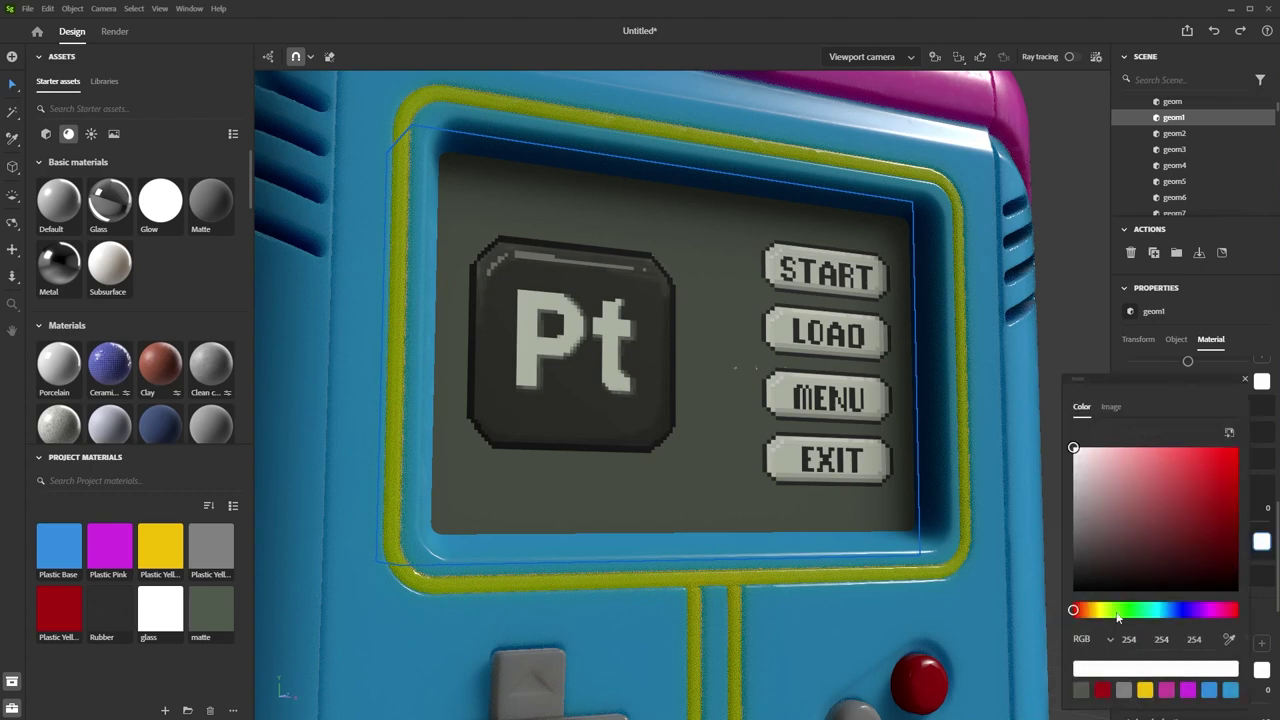
pyautogui.click(1127, 562)
pyautogui.click(1245, 380)
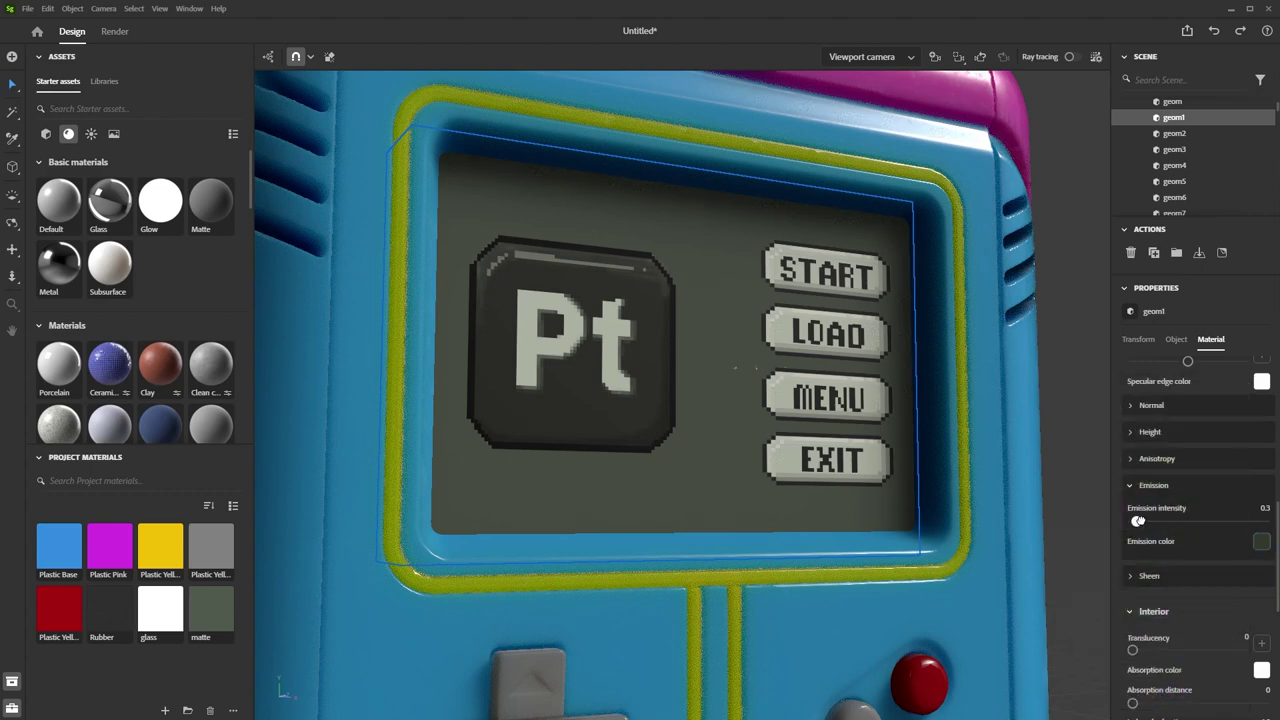
pyautogui.moveTo(1138, 521); pyautogui.dragTo(1156, 521)
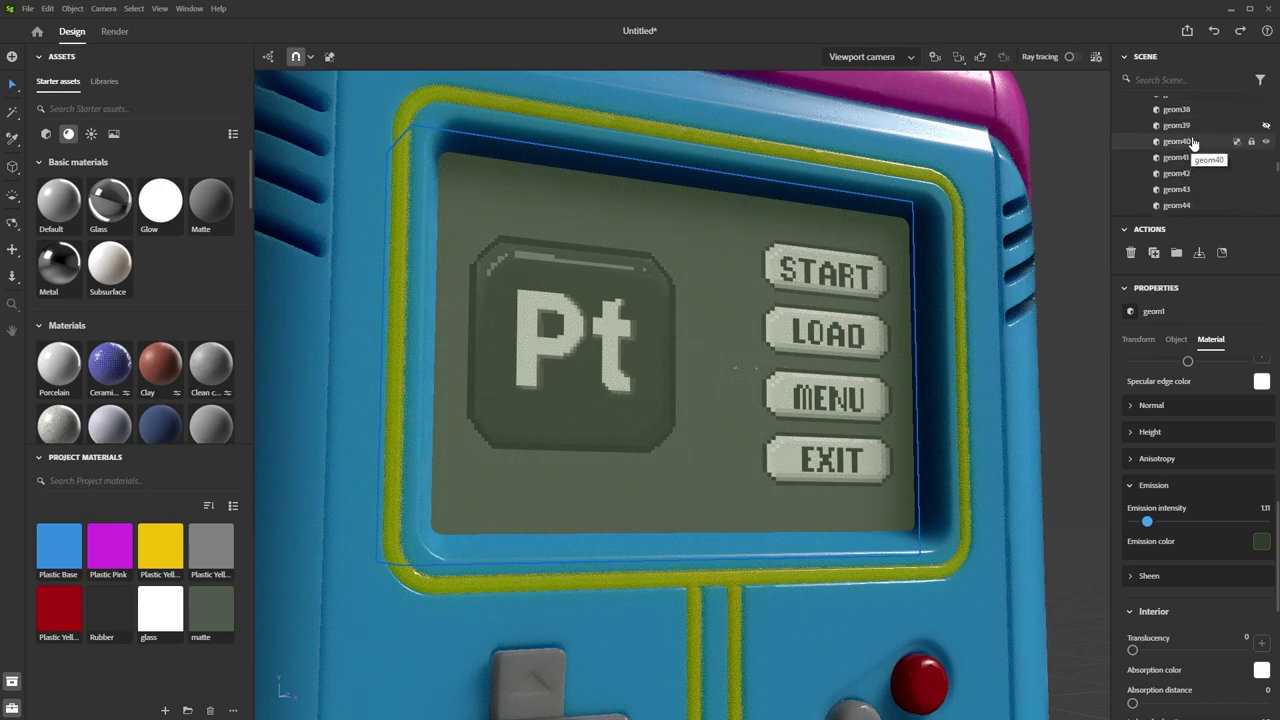
pyautogui.click(1266, 125)
pyautogui.click(1086, 326)
# Apply the basic Default material to both game cartridges' label faces and set its base color to dark grey.
pyautogui.keyDown('alt'); pyautogui.moveTo(1086, 326); pyautogui.dragTo(994, 434, button='right'); pyautogui.keyUp('alt')
pyautogui.keyDown('alt'); pyautogui.moveTo(994, 434); pyautogui.dragTo(905, 518); pyautogui.keyUp('alt')
pyautogui.keyDown('alt'); pyautogui.moveTo(905, 518); pyautogui.dragTo(952, 524, button='right'); pyautogui.keyUp('alt')
pyautogui.keyDown('alt'); pyautogui.moveTo(874, 531); pyautogui.dragTo(654, 448); pyautogui.keyUp('alt')
pyautogui.keyDown('alt'); pyautogui.moveTo(654, 448); pyautogui.dragTo(928, 432, button='middle'); pyautogui.keyUp('alt')
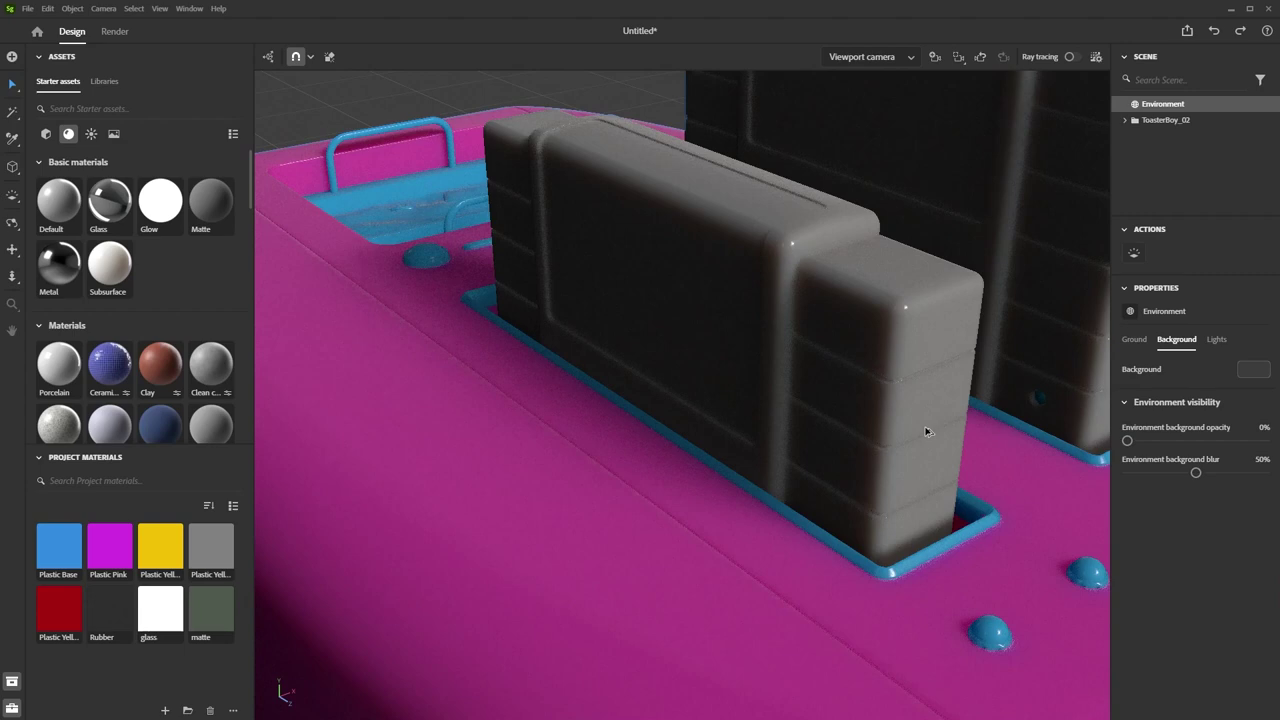
pyautogui.keyDown('alt'); pyautogui.moveTo(928, 432); pyautogui.dragTo(885, 441, button='right'); pyautogui.keyUp('alt')
pyautogui.keyDown('alt'); pyautogui.moveTo(764, 359); pyautogui.dragTo(786, 289); pyautogui.keyUp('alt')
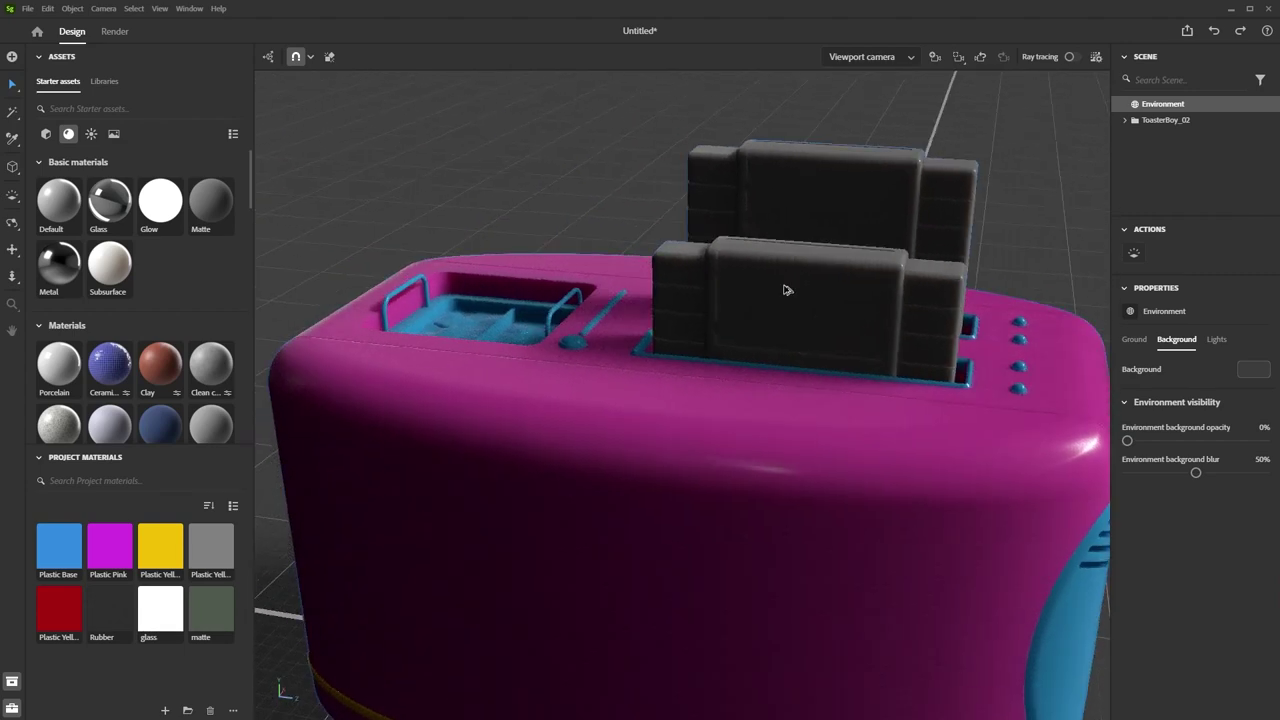
pyautogui.keyDown('alt'); pyautogui.moveTo(786, 289); pyautogui.dragTo(809, 303, button='right'); pyautogui.keyUp('alt')
pyautogui.keyDown('alt'); pyautogui.moveTo(809, 303); pyautogui.dragTo(691, 366, button='middle'); pyautogui.keyUp('alt')
pyautogui.keyDown('alt'); pyautogui.moveTo(691, 366); pyautogui.dragTo(727, 354, button='right'); pyautogui.keyUp('alt')
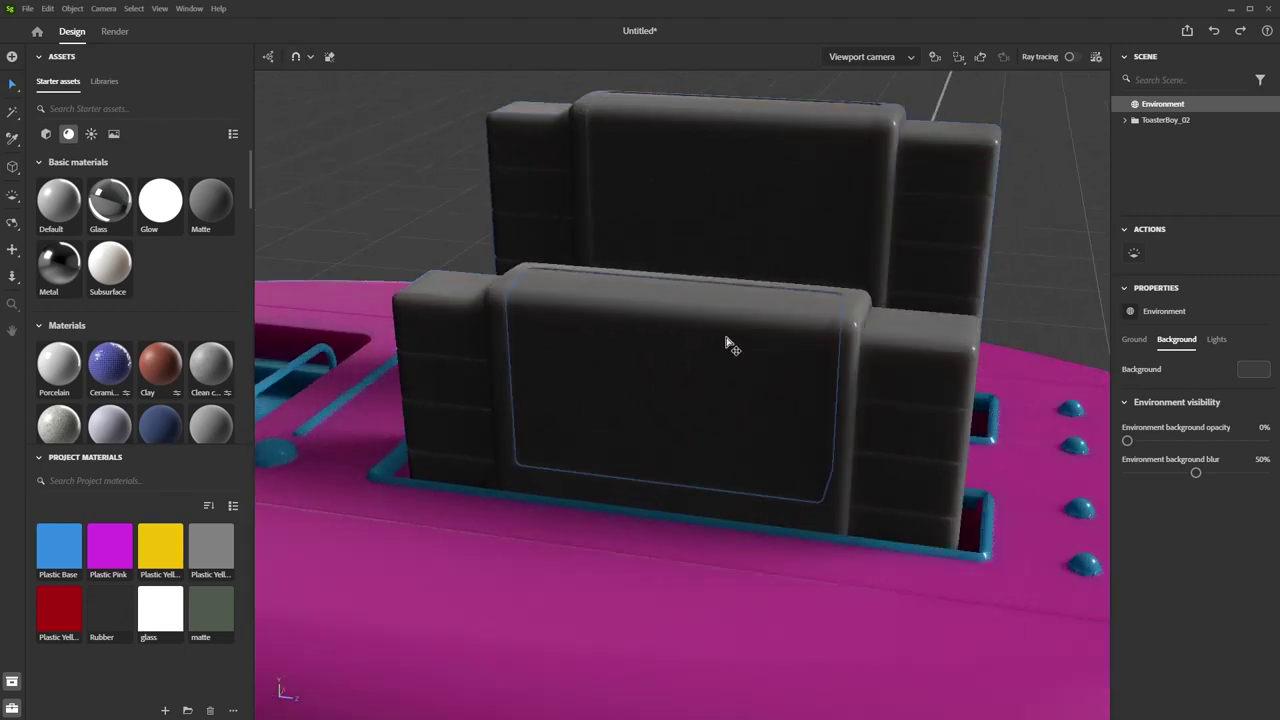
pyautogui.click(731, 345)
pyautogui.keyDown('shift'); pyautogui.click(798, 143); pyautogui.keyUp('shift')
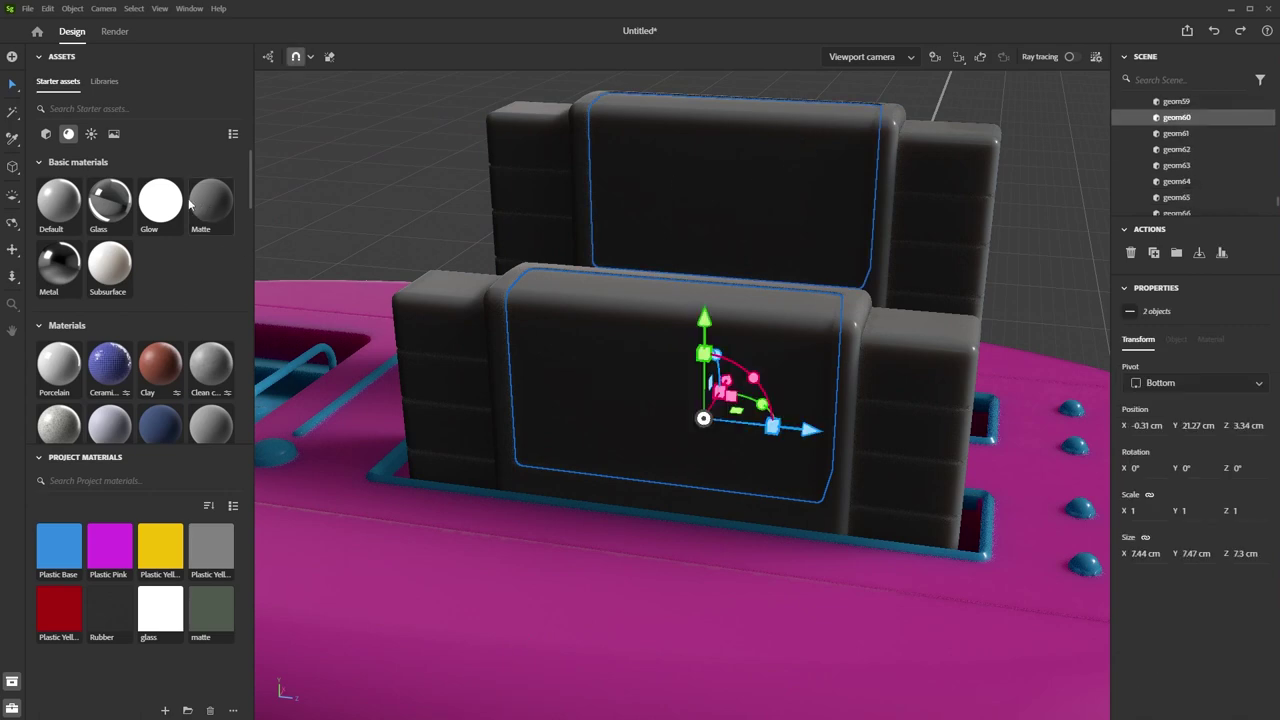
pyautogui.moveTo(58, 200); pyautogui.dragTo(600, 410)
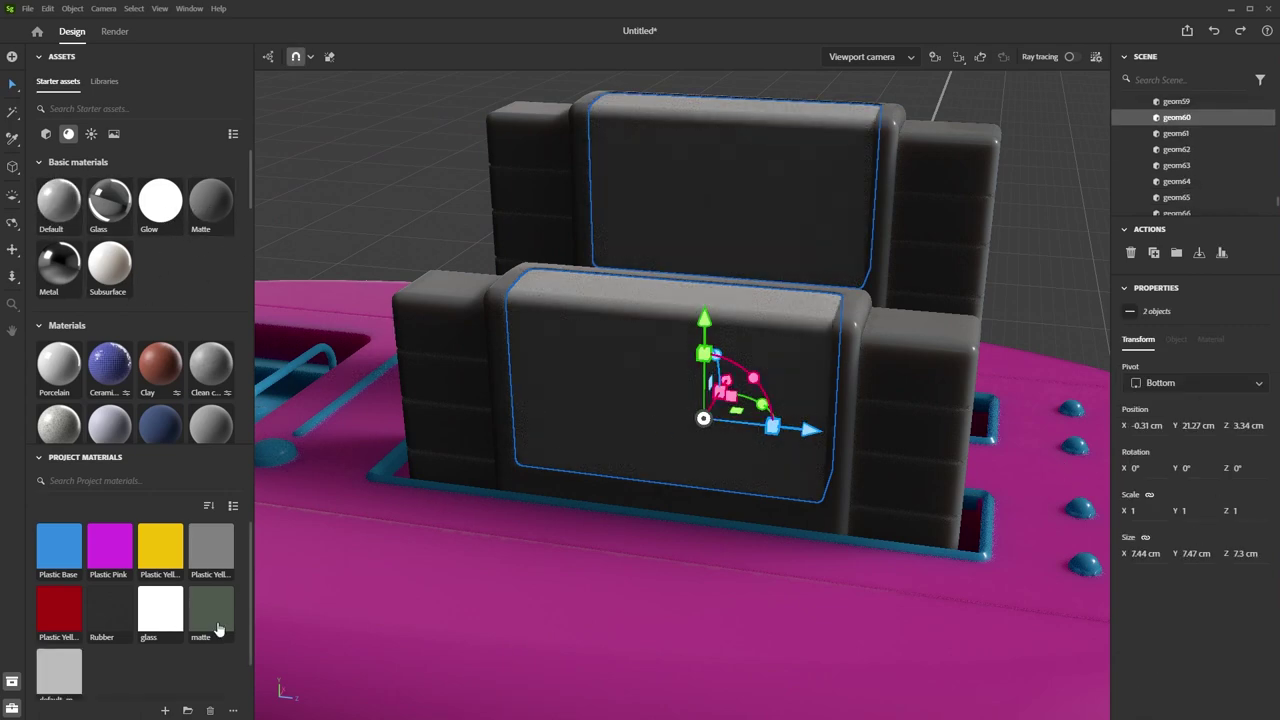
pyautogui.click(65, 669)
pyautogui.click(1260, 563)
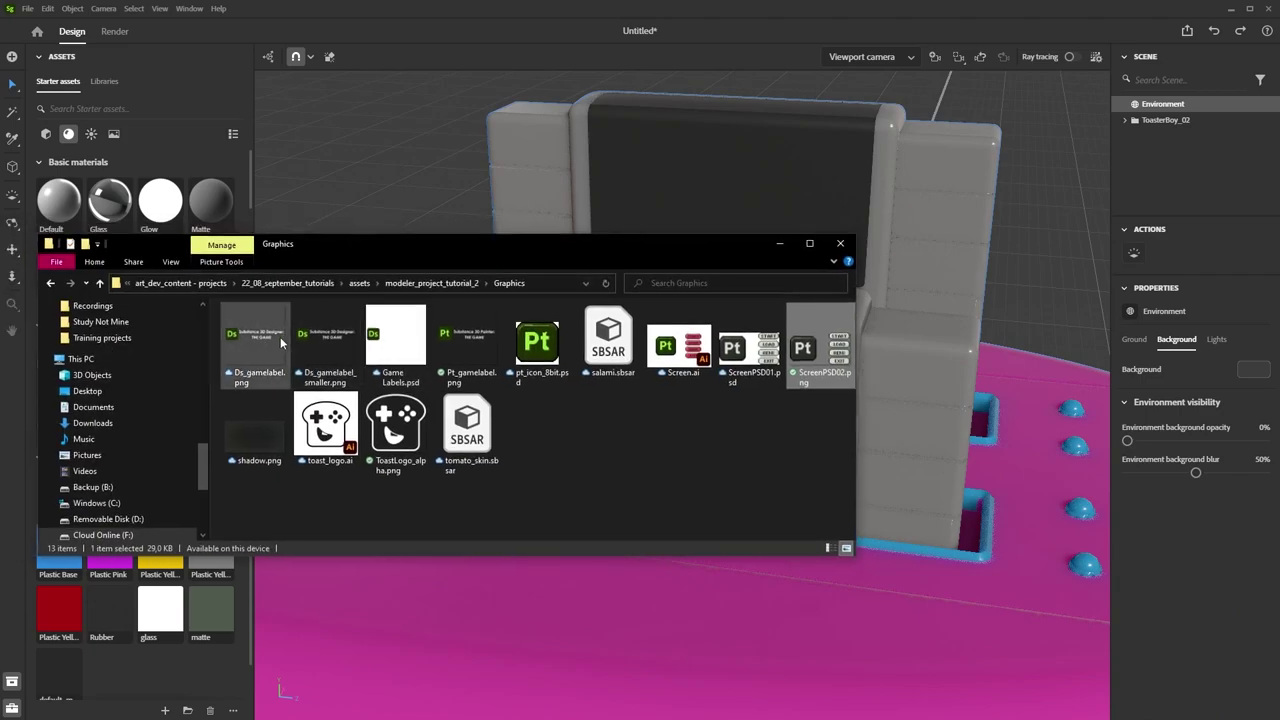
# Preview Ds_gamelabel.png, place it as a decal on the front cartridge's label face and scale it to about 0.34%.
pyautogui.doubleClick(256, 345)
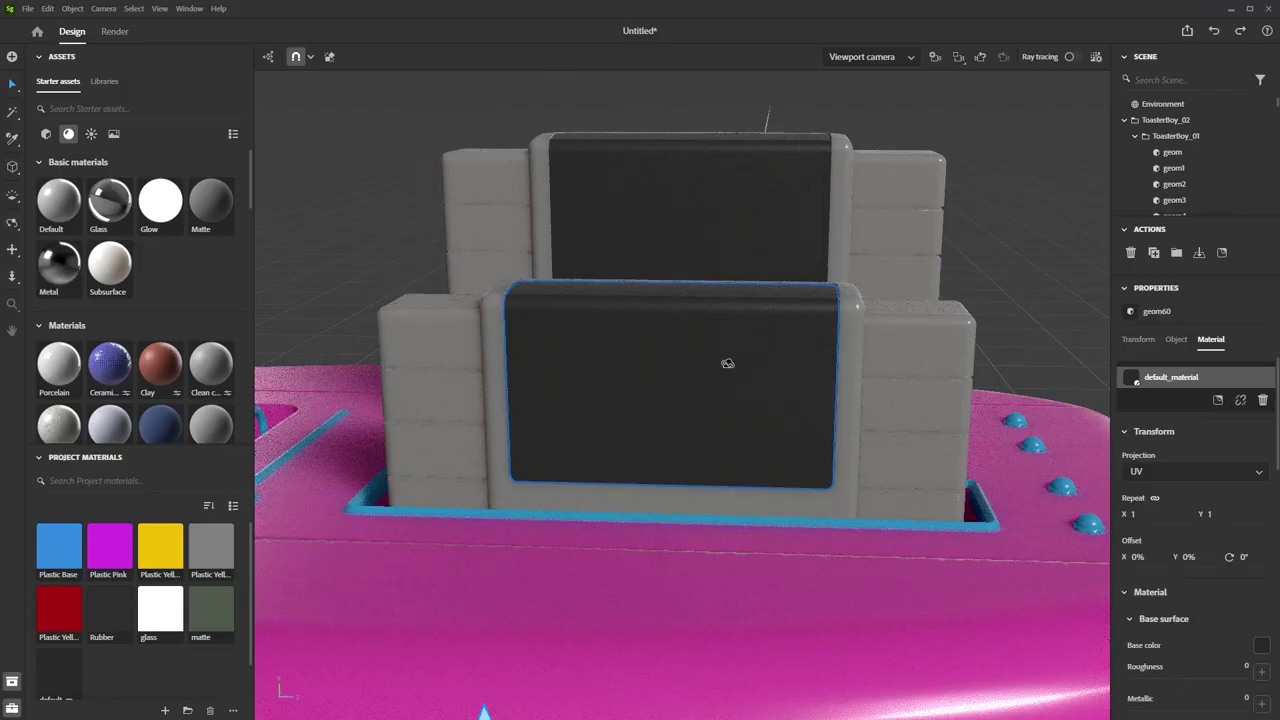
pyautogui.scroll(3, 723, 348)
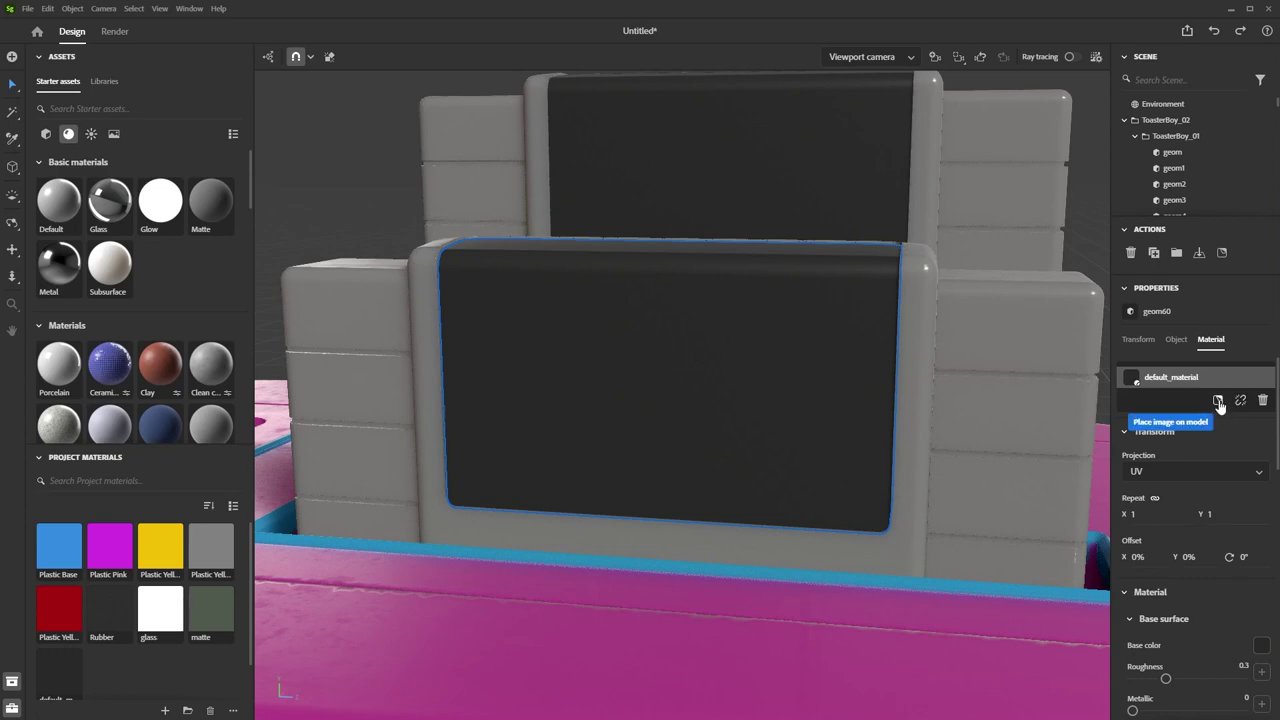
pyautogui.click(1218, 401)
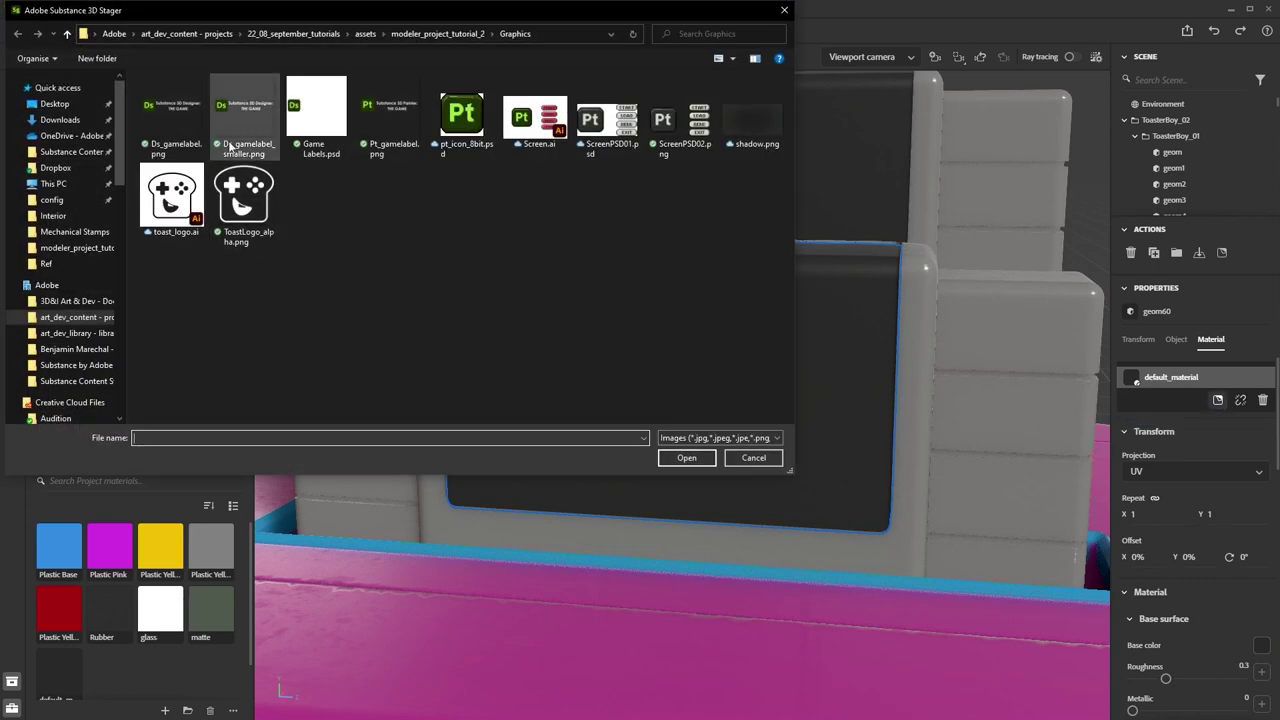
pyautogui.doubleClick(163, 118)
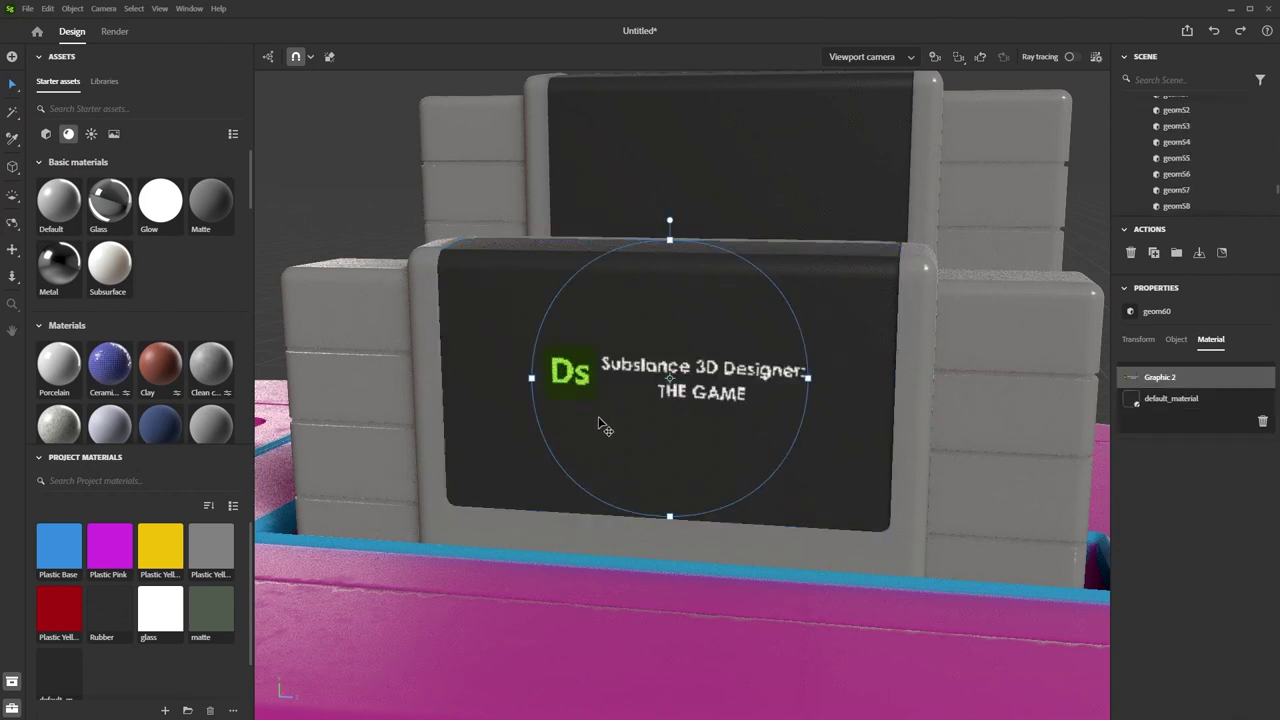
pyautogui.moveTo(680, 434); pyautogui.dragTo(716, 417, button='right')
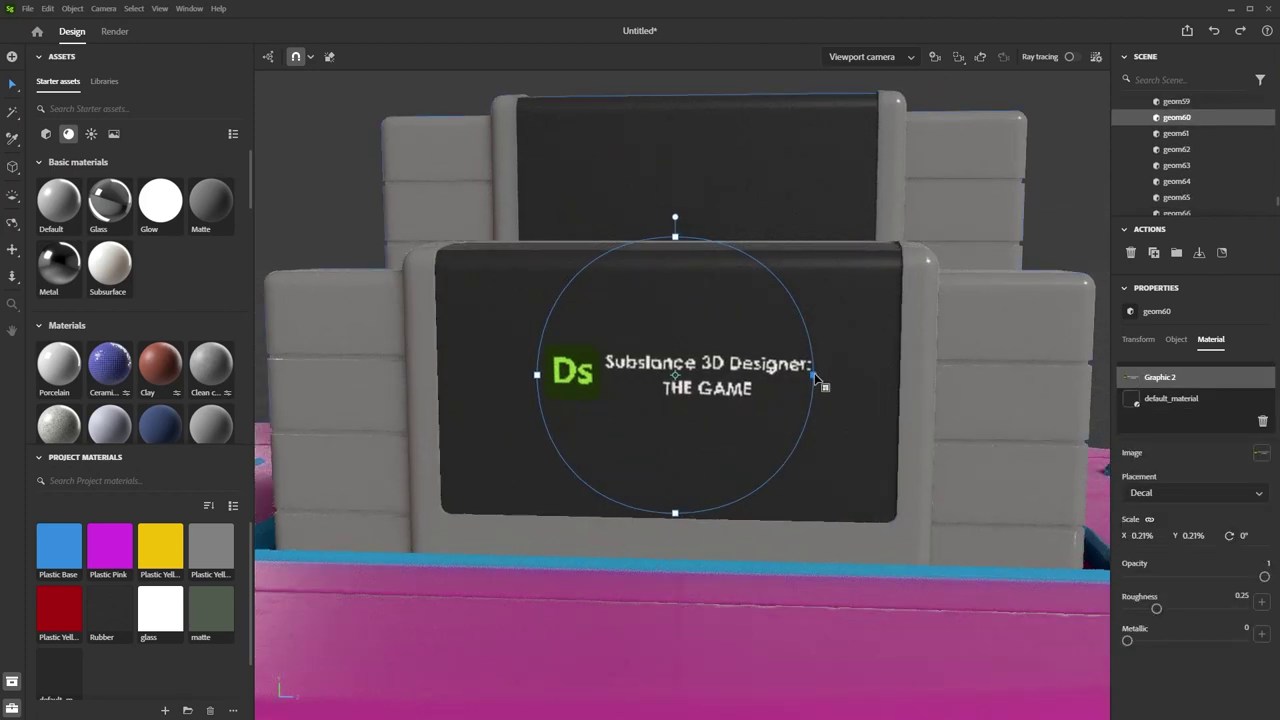
pyautogui.moveTo(815, 378); pyautogui.dragTo(899, 370)
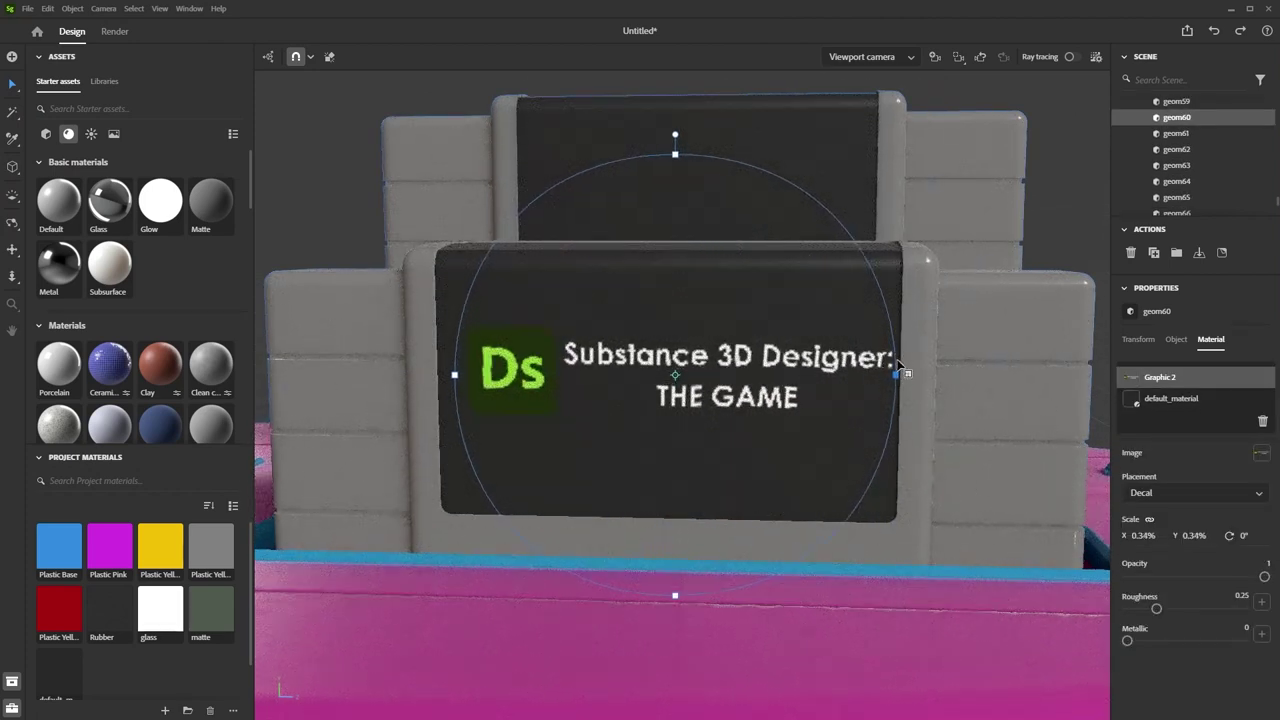
# Generate UVs for the front cartridge's label face and shift the Designer graphic slightly to center it.
pyautogui.scroll(5, 804, 528)
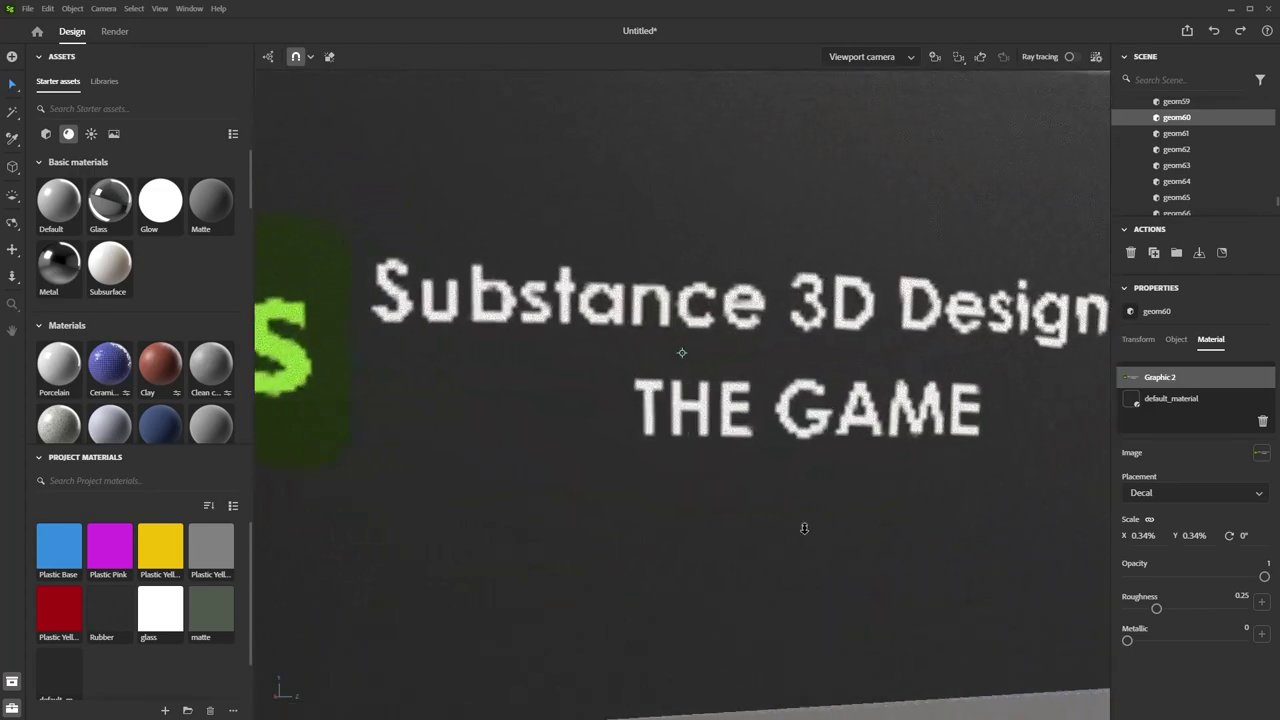
pyautogui.scroll(3, 804, 528)
pyautogui.scroll(-8, 836, 419)
pyautogui.moveTo(836, 419); pyautogui.dragTo(727, 411, button='right')
pyautogui.scroll(2, 727, 411)
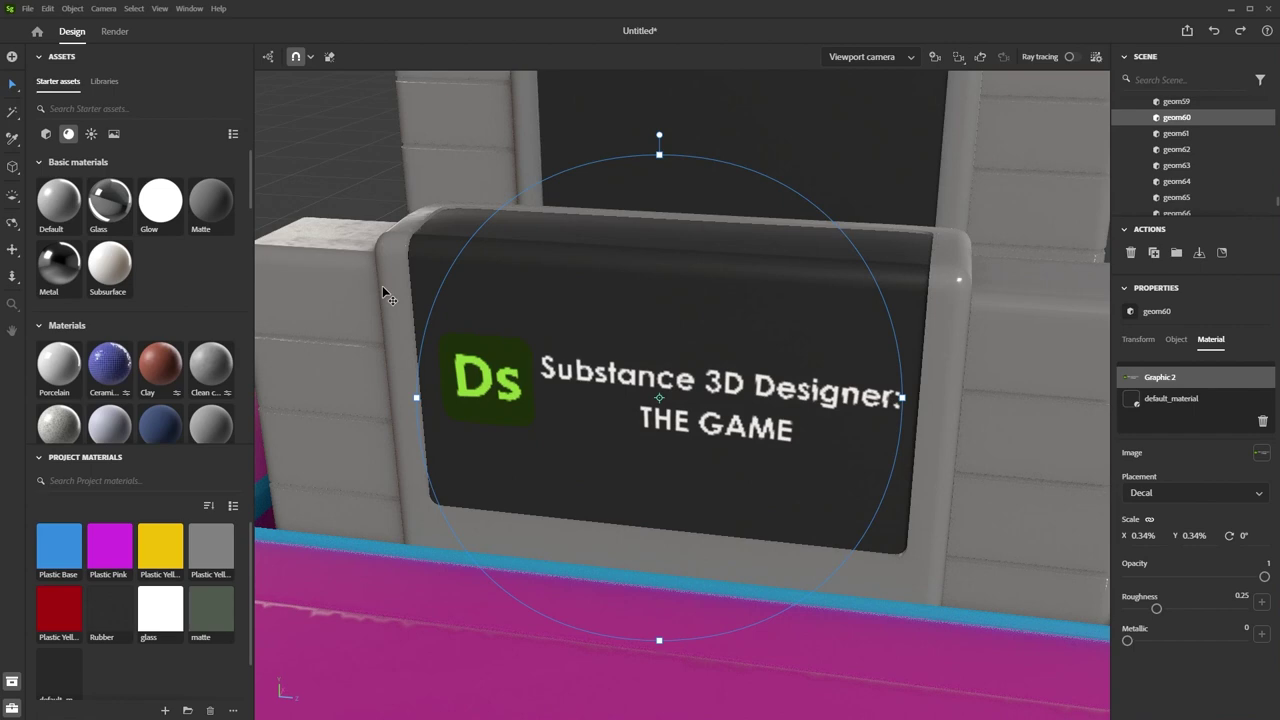
pyautogui.click(310, 144)
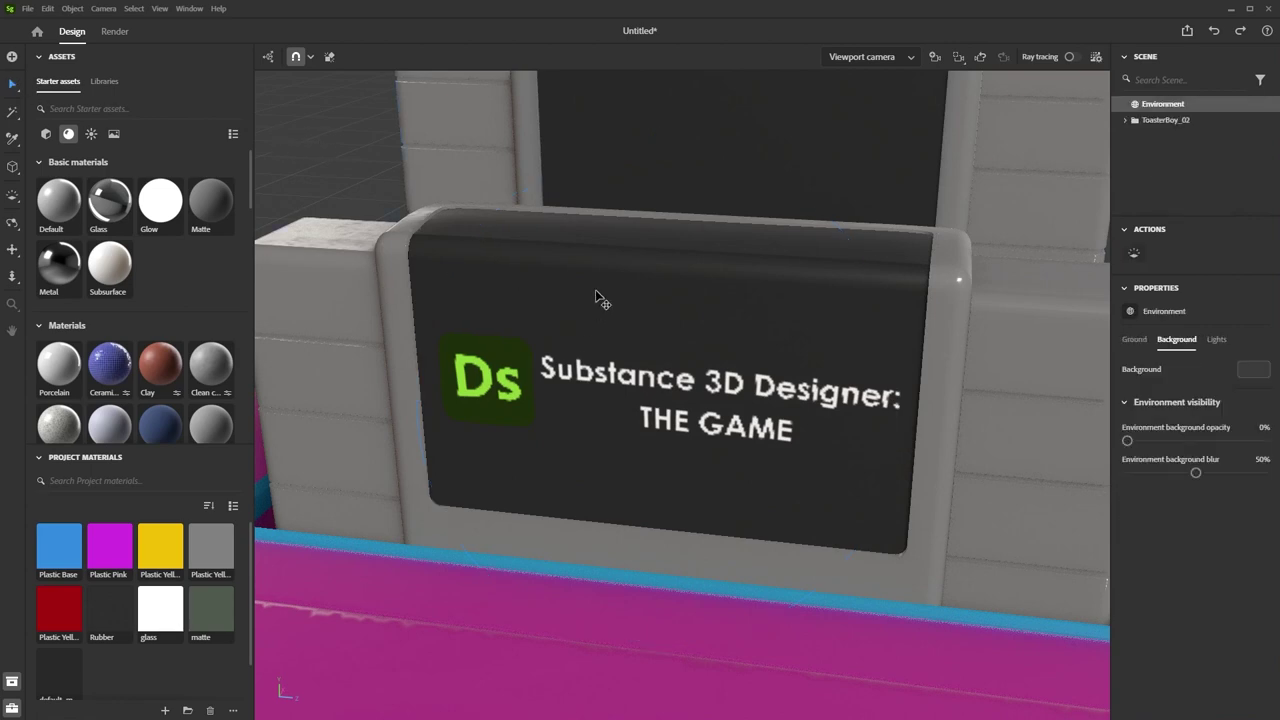
pyautogui.click(591, 311)
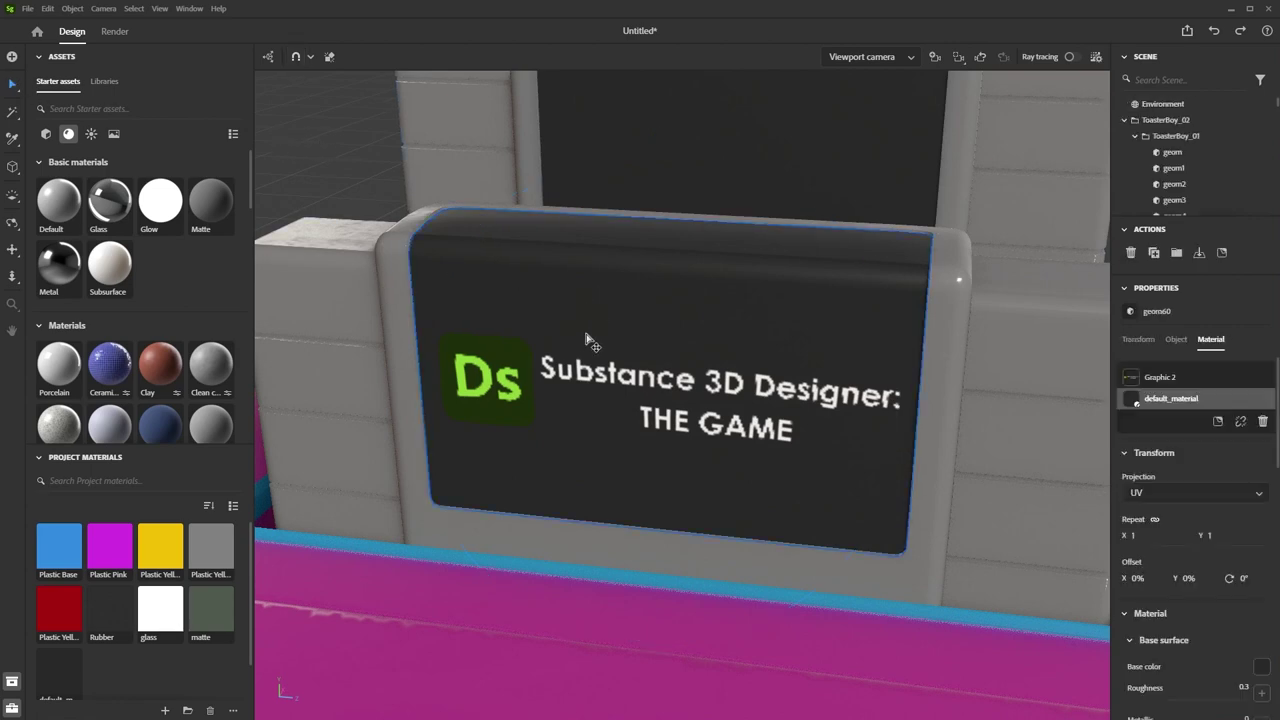
pyautogui.click(73, 9)
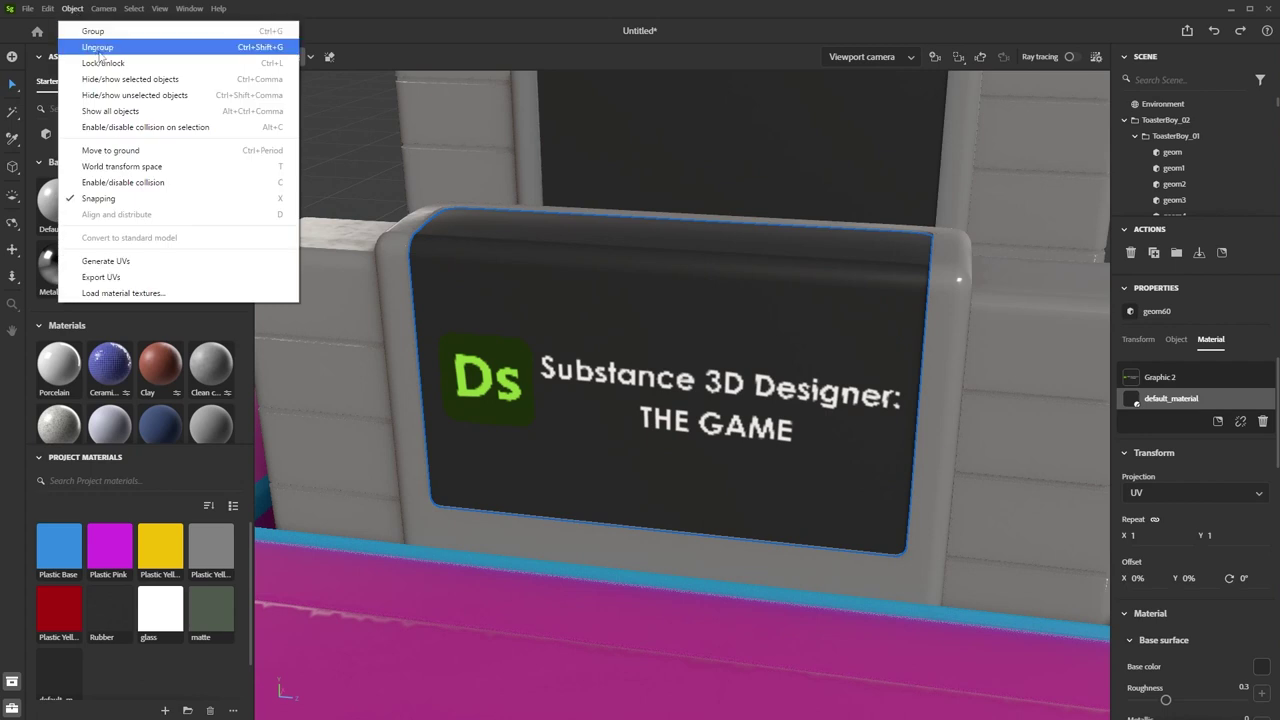
pyautogui.click(118, 261)
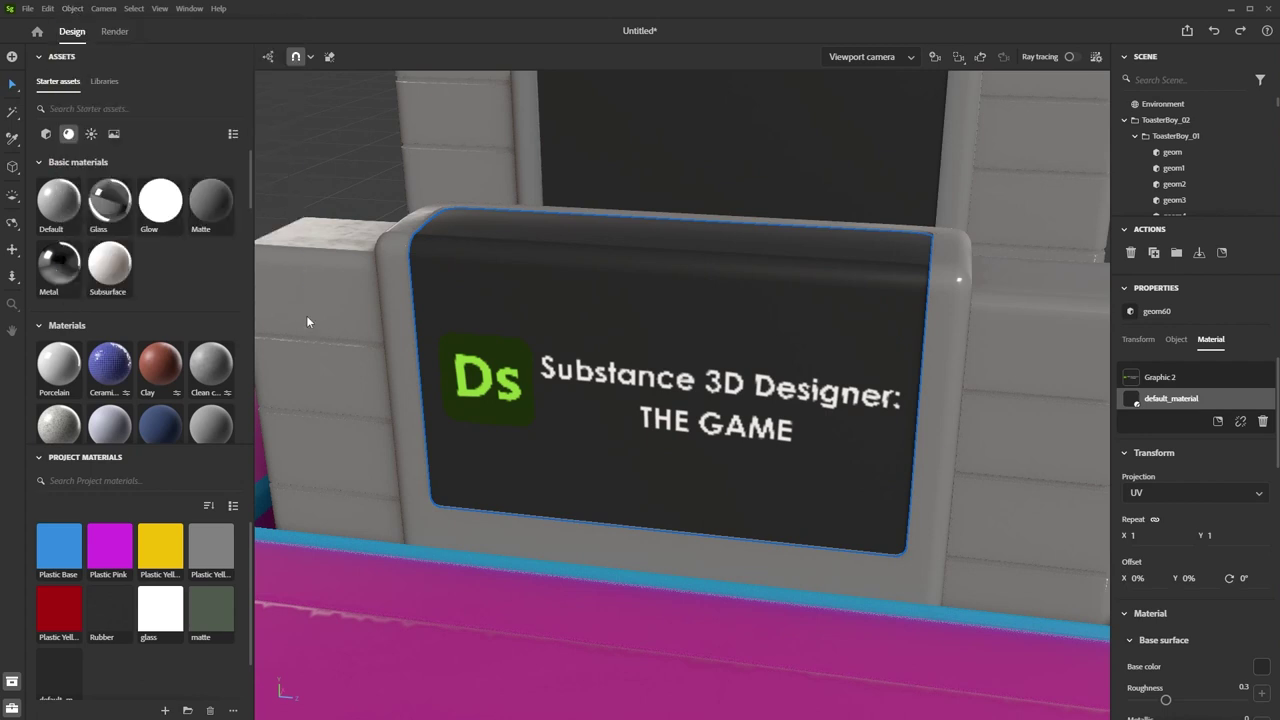
pyautogui.click(1182, 380)
pyautogui.moveTo(929, 290); pyautogui.dragTo(666, 408)
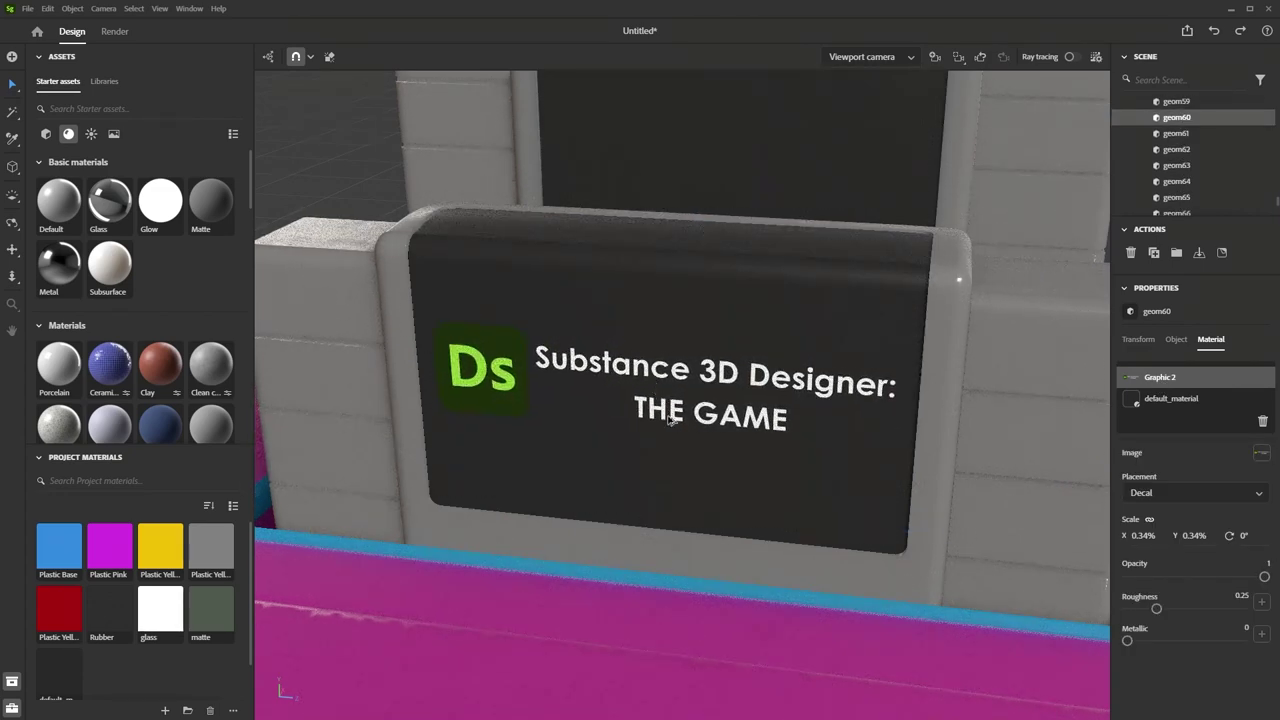
# Generate UVs for the rear cartridge's label face.
pyautogui.moveTo(742, 360); pyautogui.dragTo(763, 366, button='right')
pyautogui.scroll(4, 770, 390)
pyautogui.moveTo(777, 409); pyautogui.dragTo(612, 434, button='right')
pyautogui.scroll(-8, 822, 408)
pyautogui.scroll(3, 726, 440)
pyautogui.moveTo(726, 446); pyautogui.dragTo(733, 484, button='middle')
pyautogui.click(723, 386)
pyautogui.click(72, 8)
pyautogui.click(106, 261)
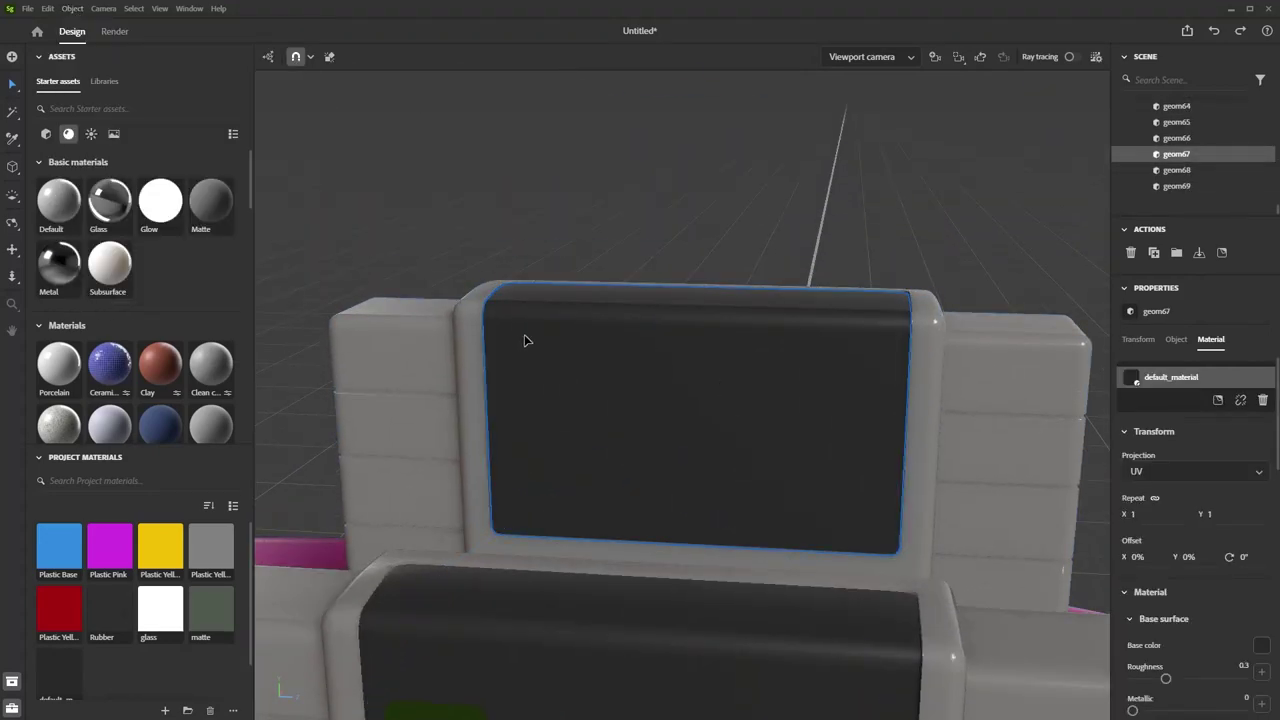
# Place Pt_gamelabel.png as a decal on the rear cartridge's label, scale it to about 0.35% and center it.
pyautogui.click(1218, 400)
pyautogui.doubleClick(390, 117)
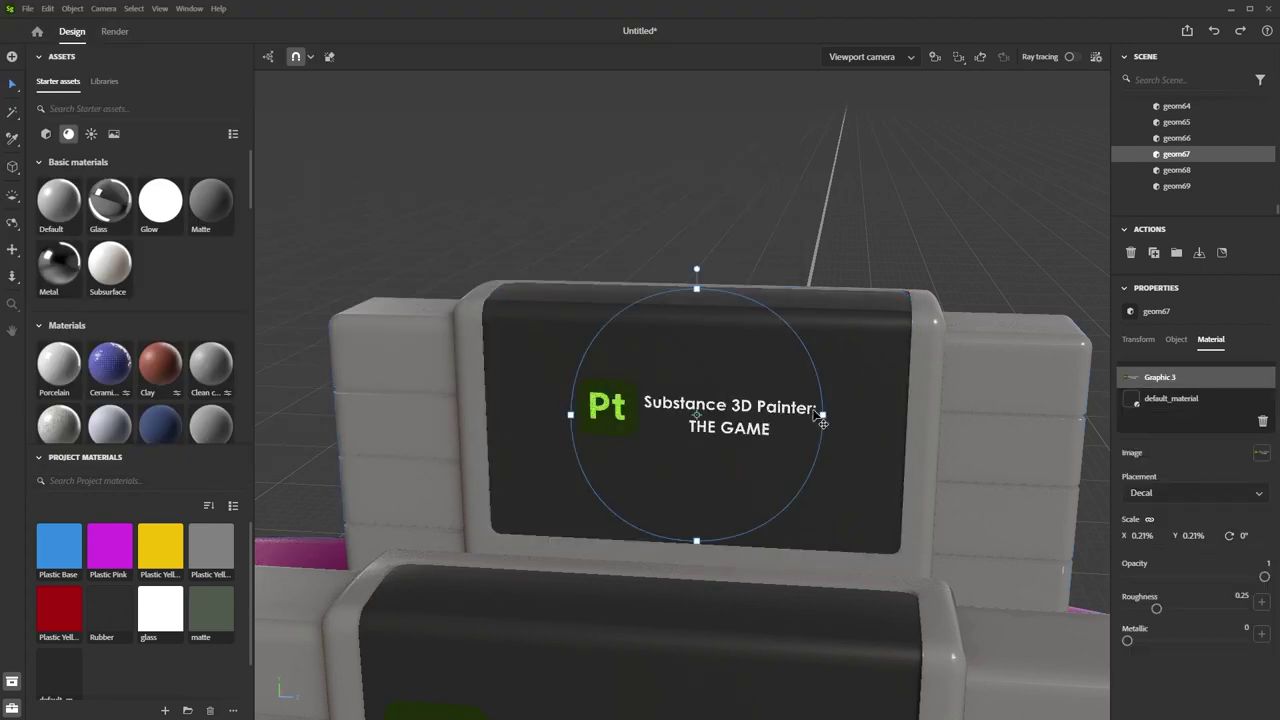
pyautogui.moveTo(823, 414); pyautogui.dragTo(908, 408)
pyautogui.moveTo(709, 422); pyautogui.dragTo(702, 428)
pyautogui.scroll(-6, 732, 390)
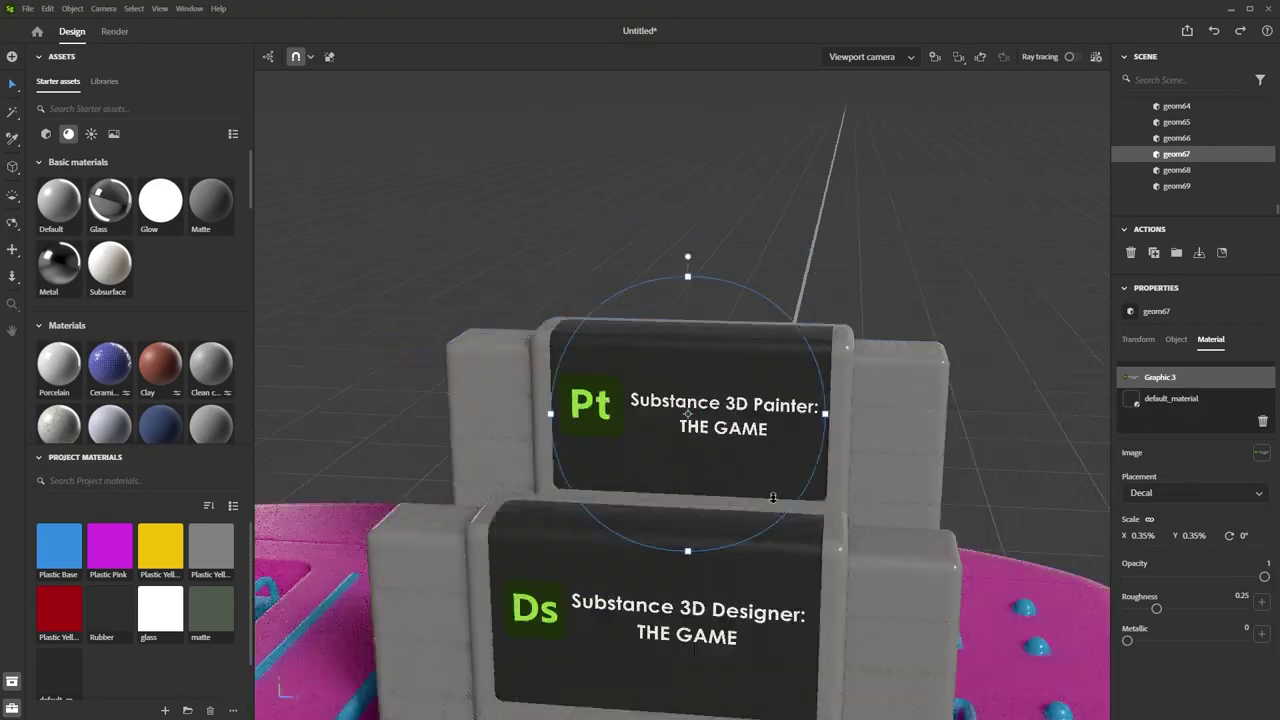
pyautogui.click(880, 436)
# Create a new material named LED Off and apply it to the small domes beside the cartridges.
pyautogui.moveTo(880, 436); pyautogui.dragTo(866, 428, button='right')
pyautogui.scroll(5, 866, 428)
pyautogui.click(165, 710)
pyautogui.write('LED Off')
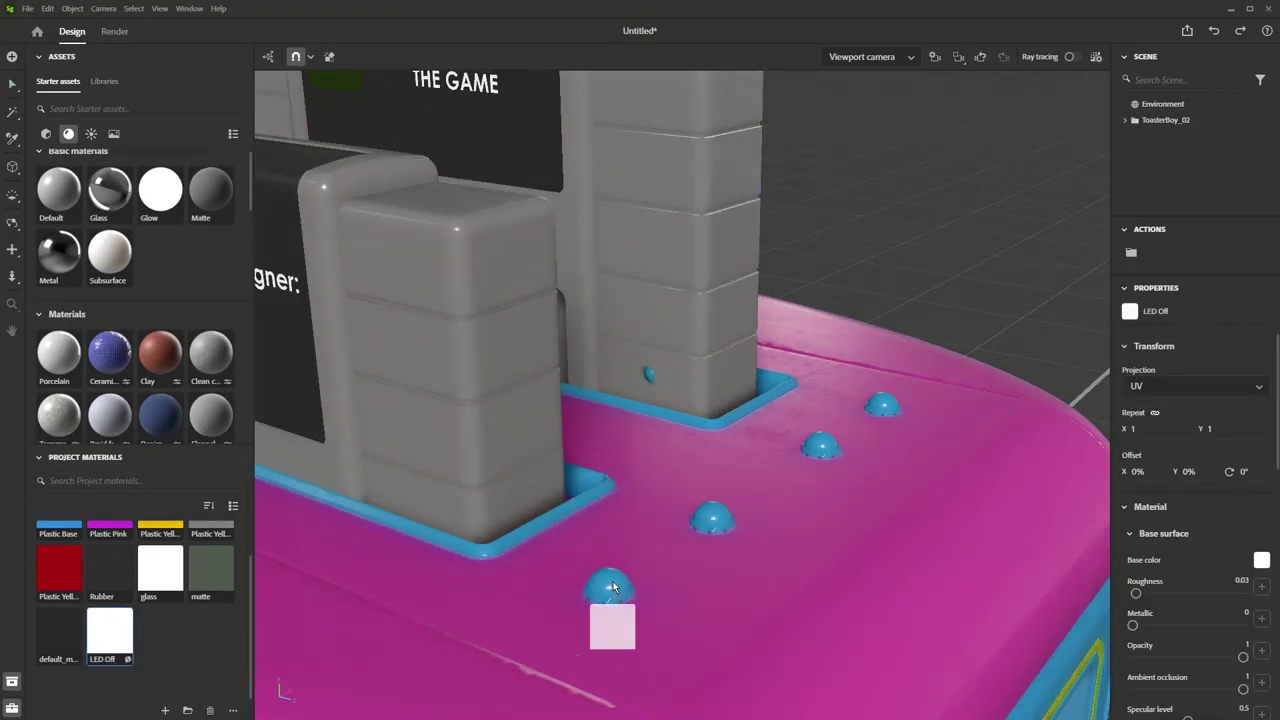
pyautogui.moveTo(612, 588); pyautogui.dragTo(612, 590)
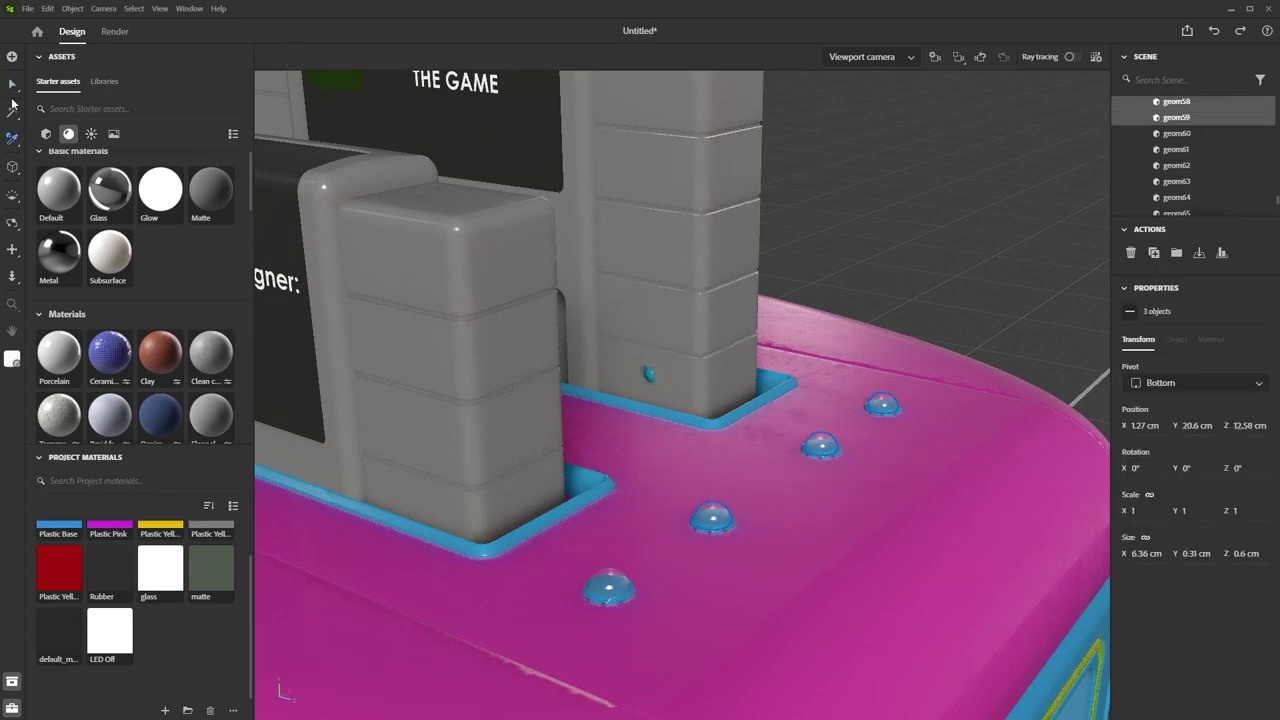
# Set the base color of the LED Off material to dark grey.
pyautogui.click(12, 84)
pyautogui.click(109, 636)
pyautogui.scroll(-1, 1188, 560)
pyautogui.click(1260, 429)
pyautogui.click(1083, 449)
pyautogui.click(1183, 620)
pyautogui.scroll(-7, 1183, 520)
pyautogui.scroll(1, 1210, 450)
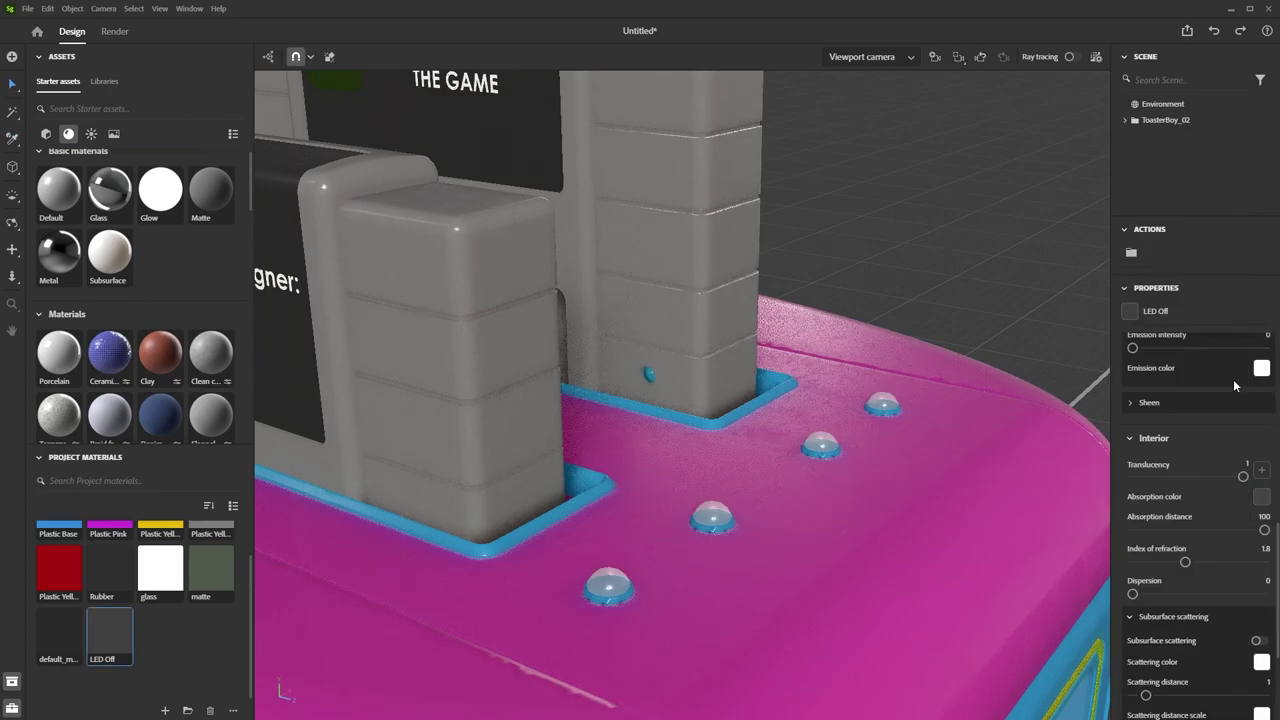
# Set LED Off's translucency to 0.27 and enable subsurface scattering with a grey scattering color, previewing it with ray tracing.
pyautogui.moveTo(1243, 476); pyautogui.dragTo(1162, 476)
pyautogui.scroll(-1, 1200, 480)
pyautogui.click(1259, 574)
pyautogui.click(1261, 595)
pyautogui.click(1075, 556)
pyautogui.click(1246, 400)
pyautogui.click(1072, 56)
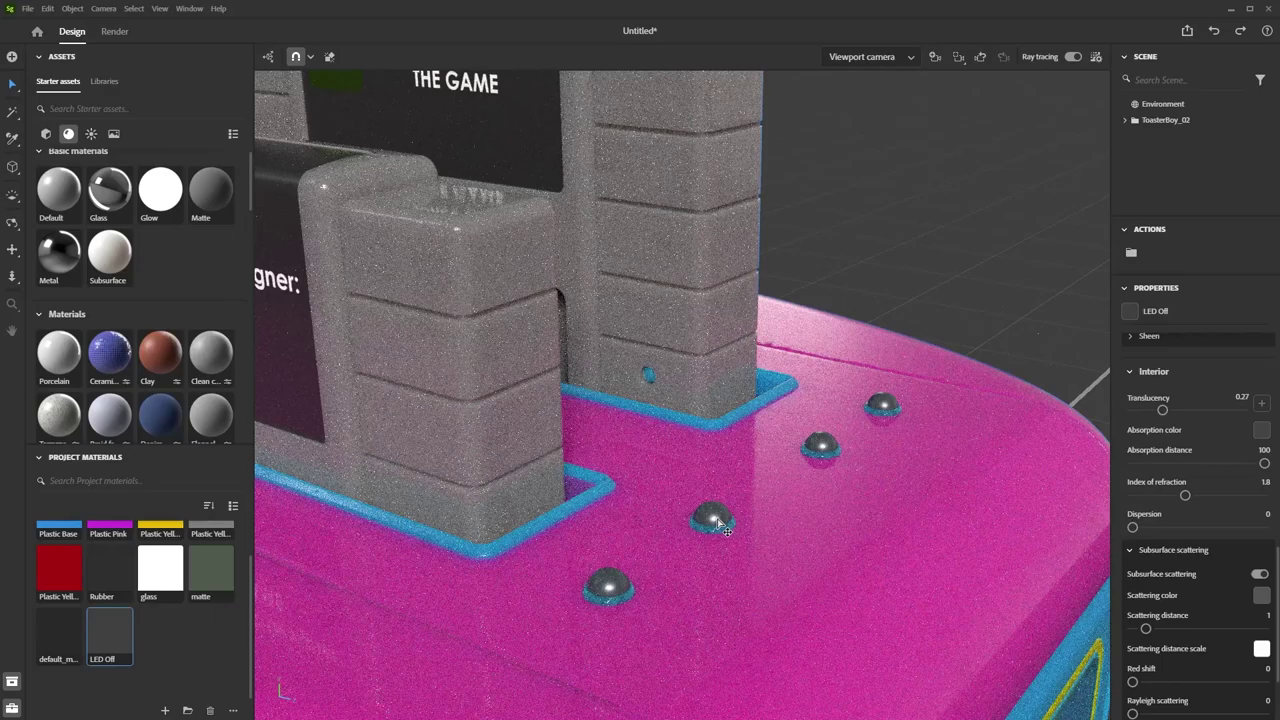
# Unlink the material on one of the middle LED domes from the others and change its color.
pyautogui.click(718, 522)
pyautogui.click(1240, 402)
pyautogui.scroll(-5, 1220, 478)
pyautogui.click(1261, 453)
pyautogui.moveTo(1238, 407); pyautogui.dragTo(1234, 382)
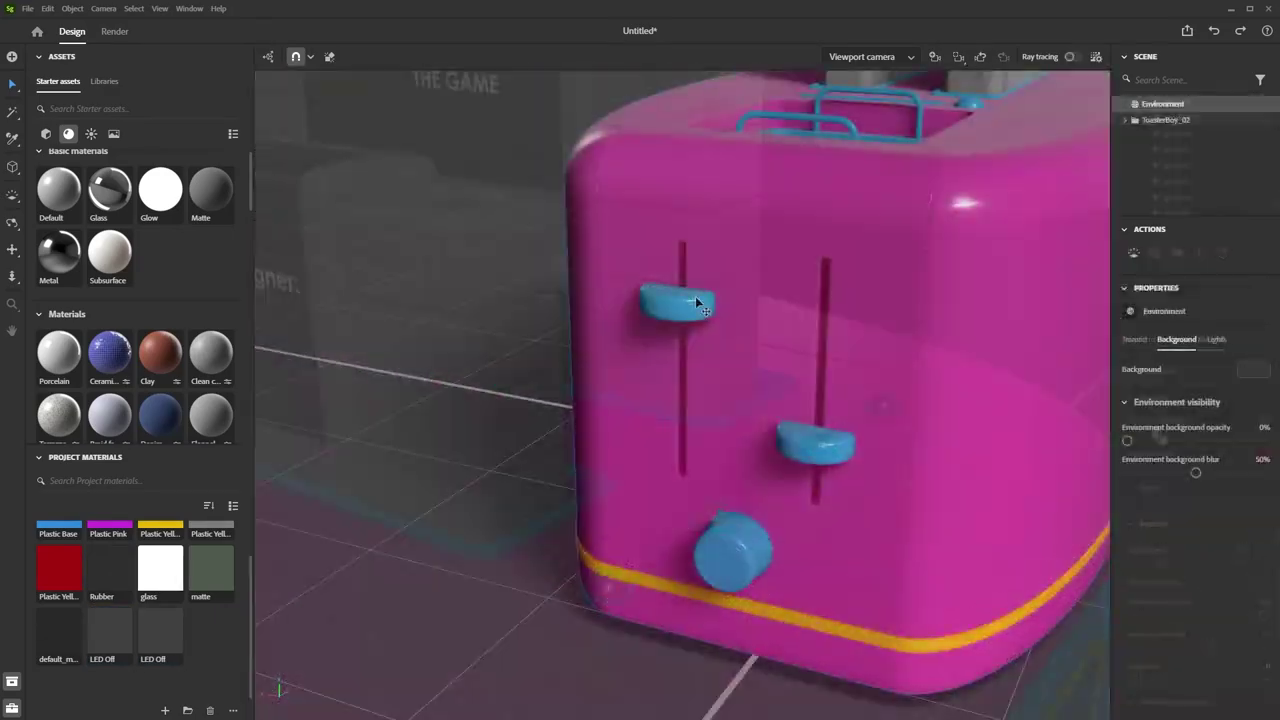
# Apply the red plastic to the knob below the levers and the Metal Rough starter material to the tray and handles.
pyautogui.moveTo(59, 565)
pyautogui.mouseDown()
pyautogui.moveTo(826, 455)
pyautogui.moveTo(719, 559)
pyautogui.mouseUp()
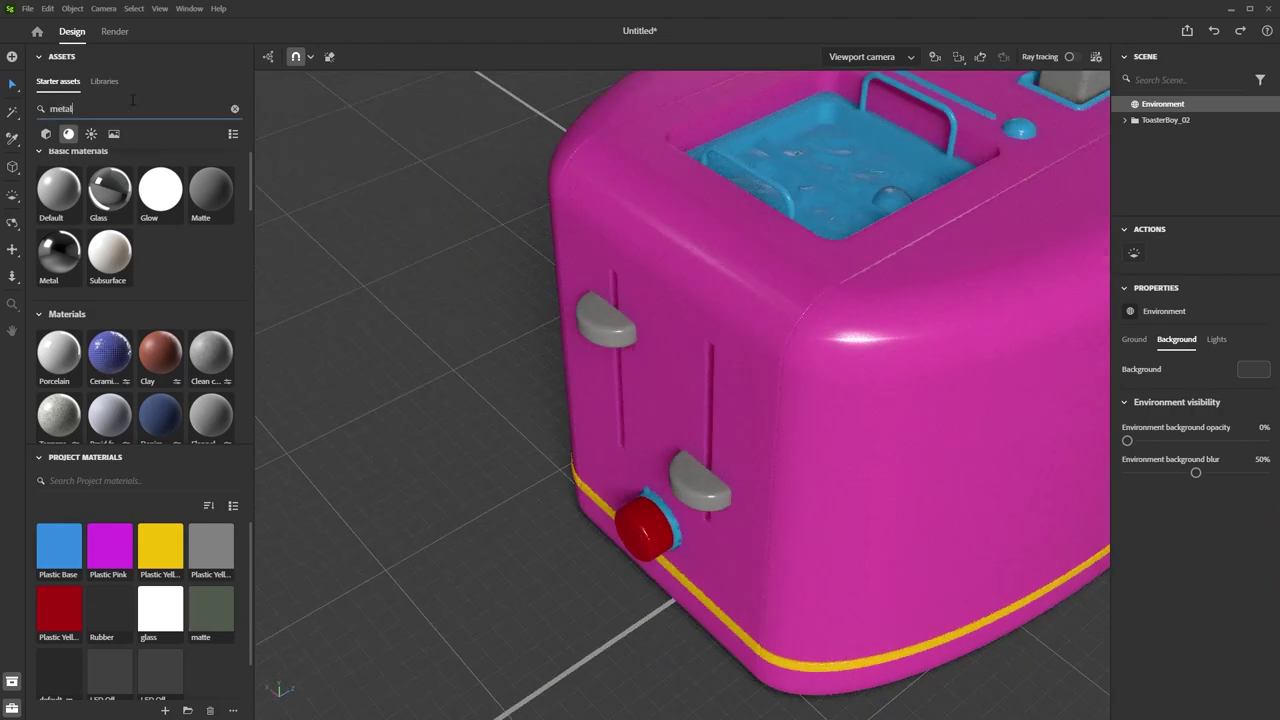
pyautogui.click(211, 303)
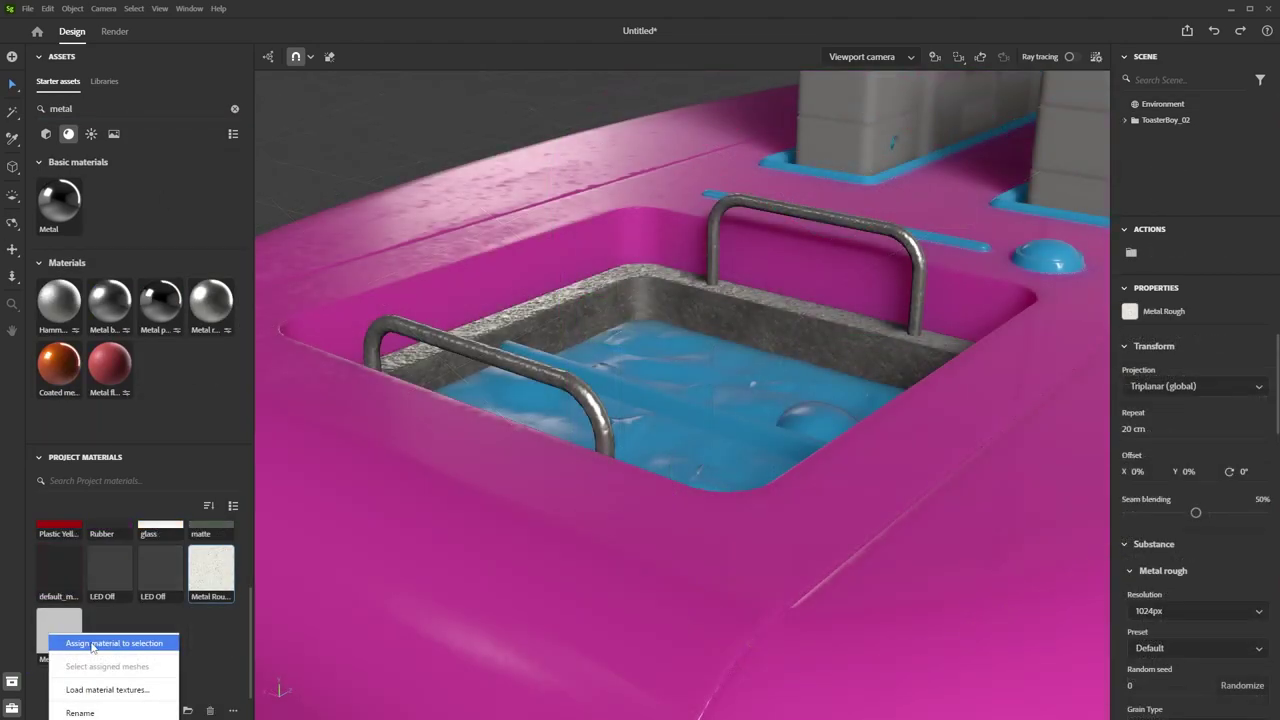
# Assign the brushed metal material to the tray and handles instead, and delete Metal Rough from the project materials.
pyautogui.click(104, 644)
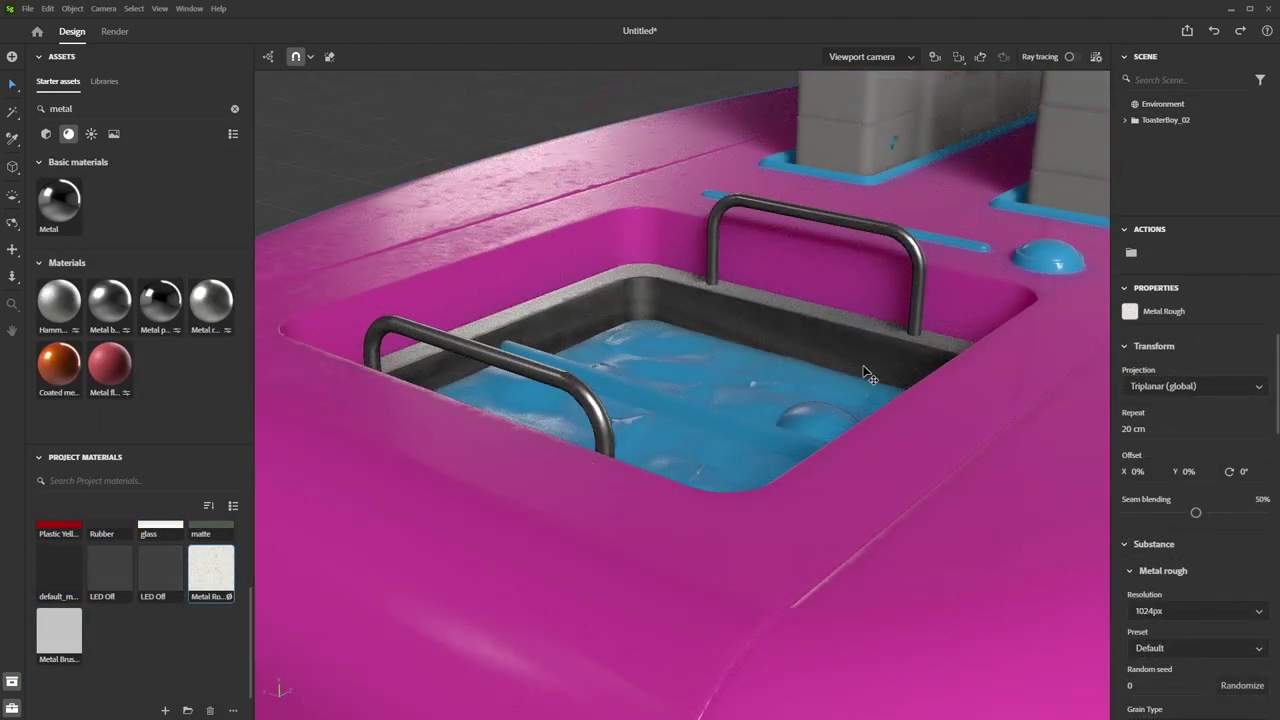
pyautogui.click(210, 711)
# Adjust the brushed metal material's projection and repeat, and clear the metal search from the starter assets.
pyautogui.click(1188, 392)
pyautogui.click(1174, 452)
pyautogui.click(1138, 429)
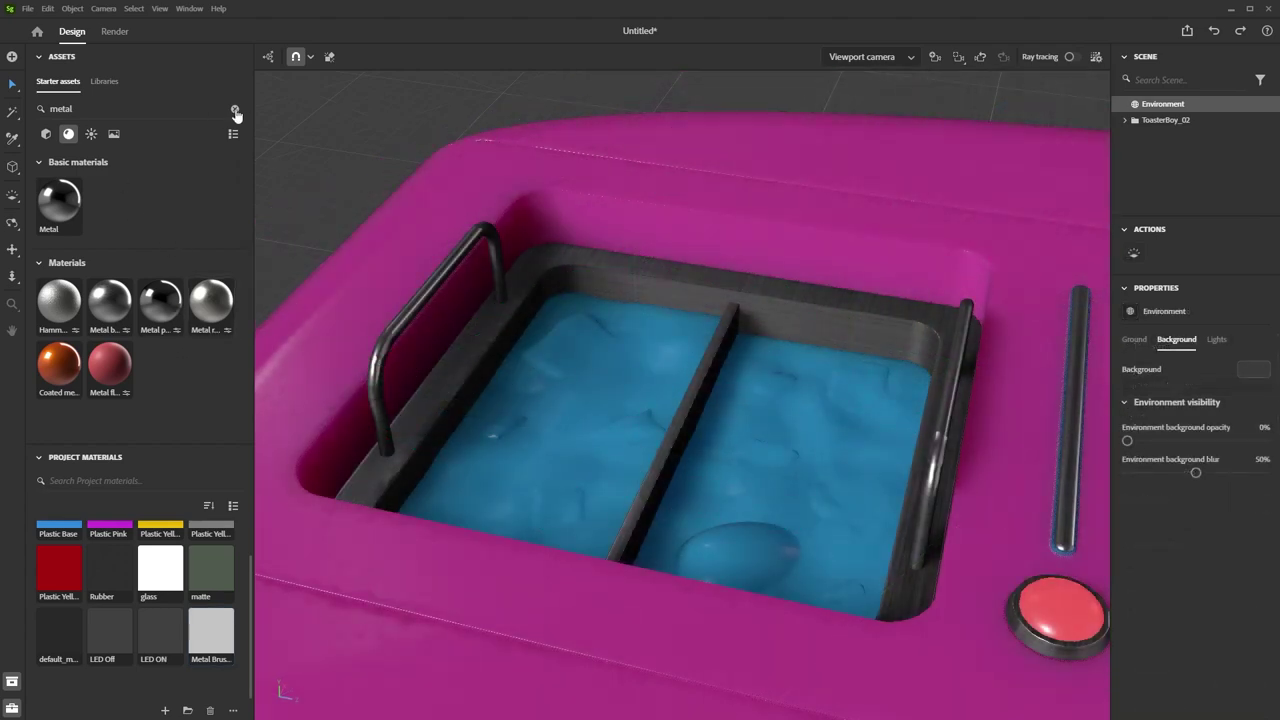
pyautogui.click(235, 110)
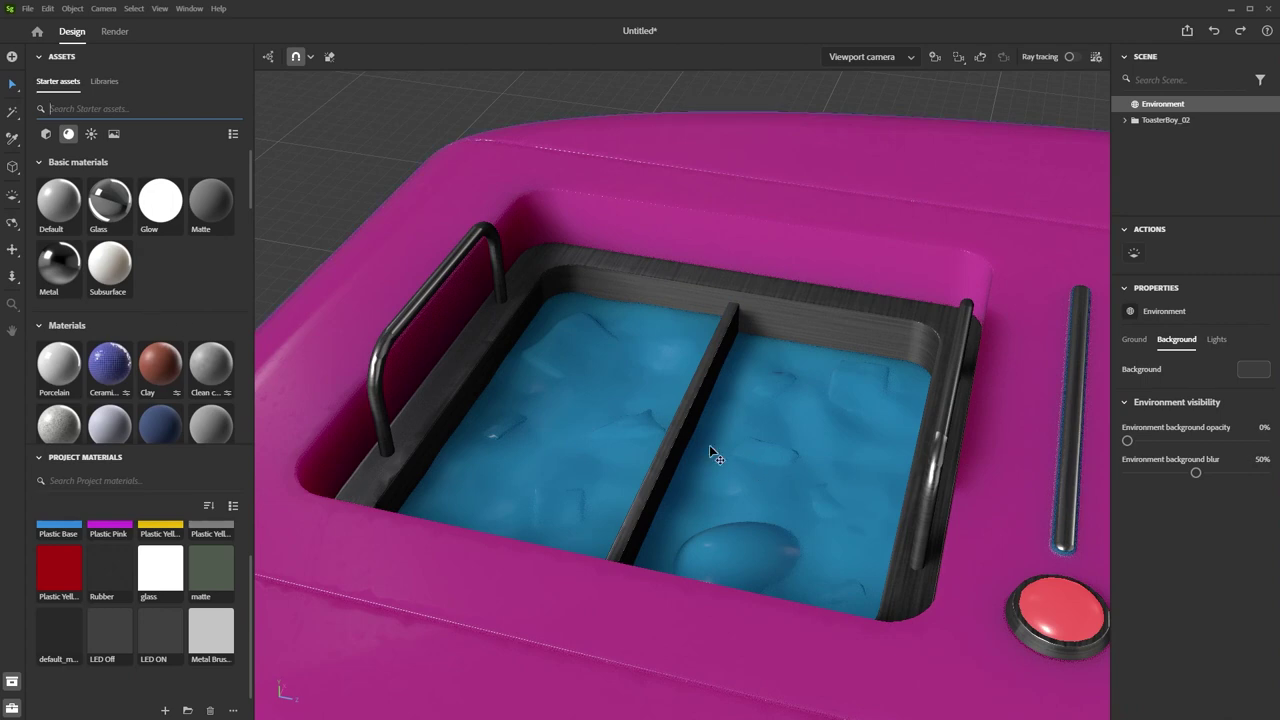
# Apply the Subsurface starter material to both liquid surfaces in the tray and rename it Broth.
pyautogui.click(569, 346)
pyautogui.doubleClick(616, 396)
pyautogui.keyDown('shift'); pyautogui.click(806, 489); pyautogui.keyUp('shift')
pyautogui.click(109, 265)
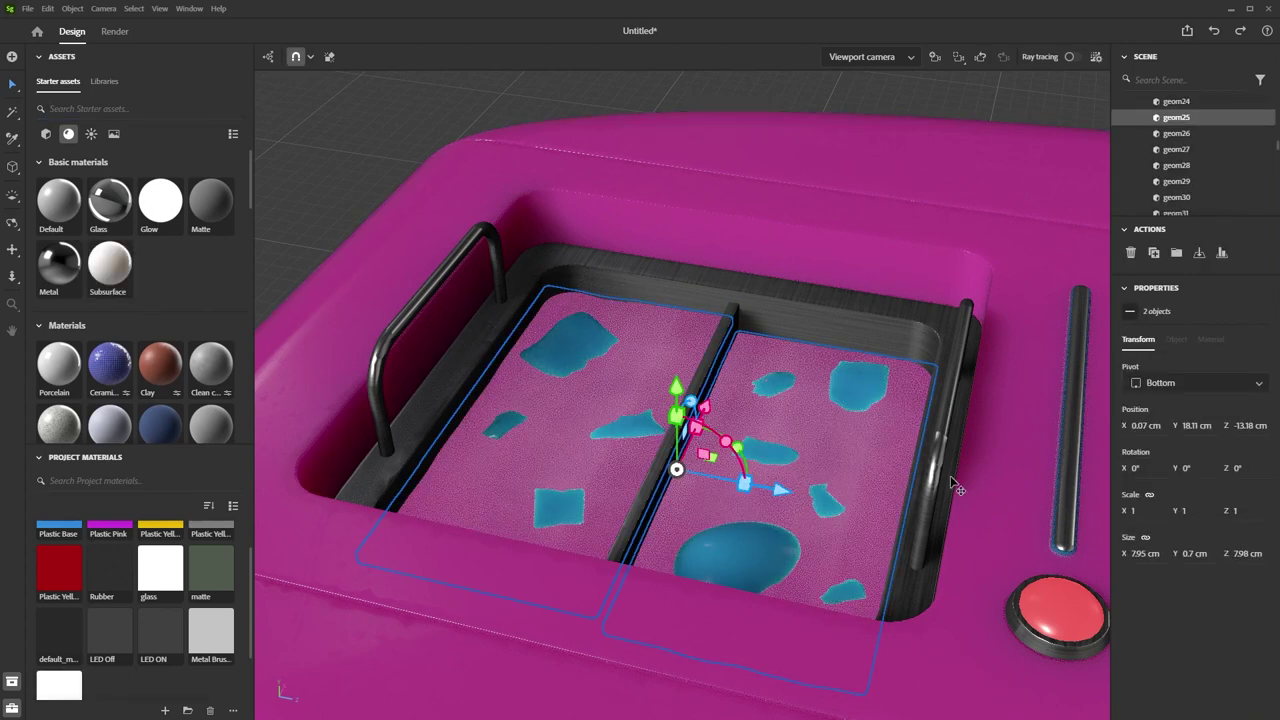
pyautogui.rightClick(78, 642)
pyautogui.click(120, 712)
pyautogui.write('Broth')
pyautogui.press('Return')
# Set the Broth material's base color to a dark reddish brown.
pyautogui.scroll(-1, 1200, 560)
pyautogui.click(1261, 493)
pyautogui.click(1089, 563)
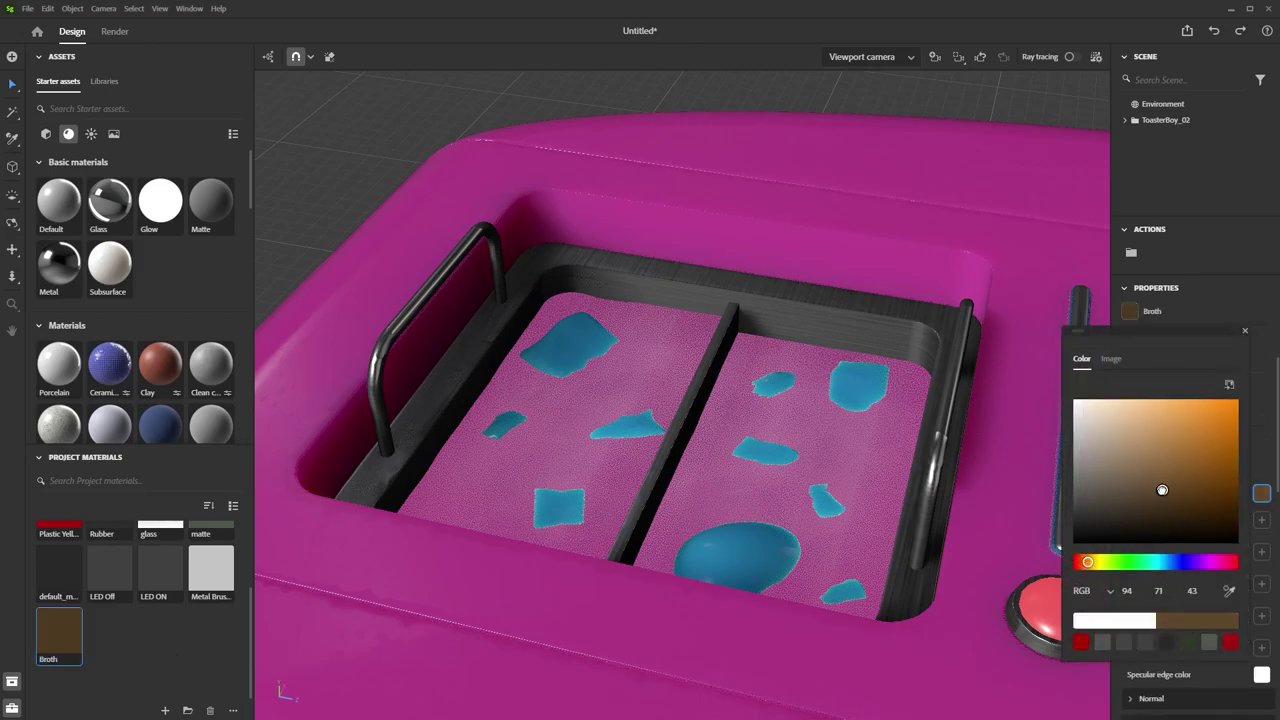
pyautogui.click(1081, 562)
pyautogui.click(1244, 331)
# Preview Broth with ray tracing, raise its absorption distance to about 1.5, and set its scattering distance to 1.
pyautogui.scroll(-5, 1212, 485)
pyautogui.scroll(1, 1212, 485)
pyautogui.click(1072, 57)
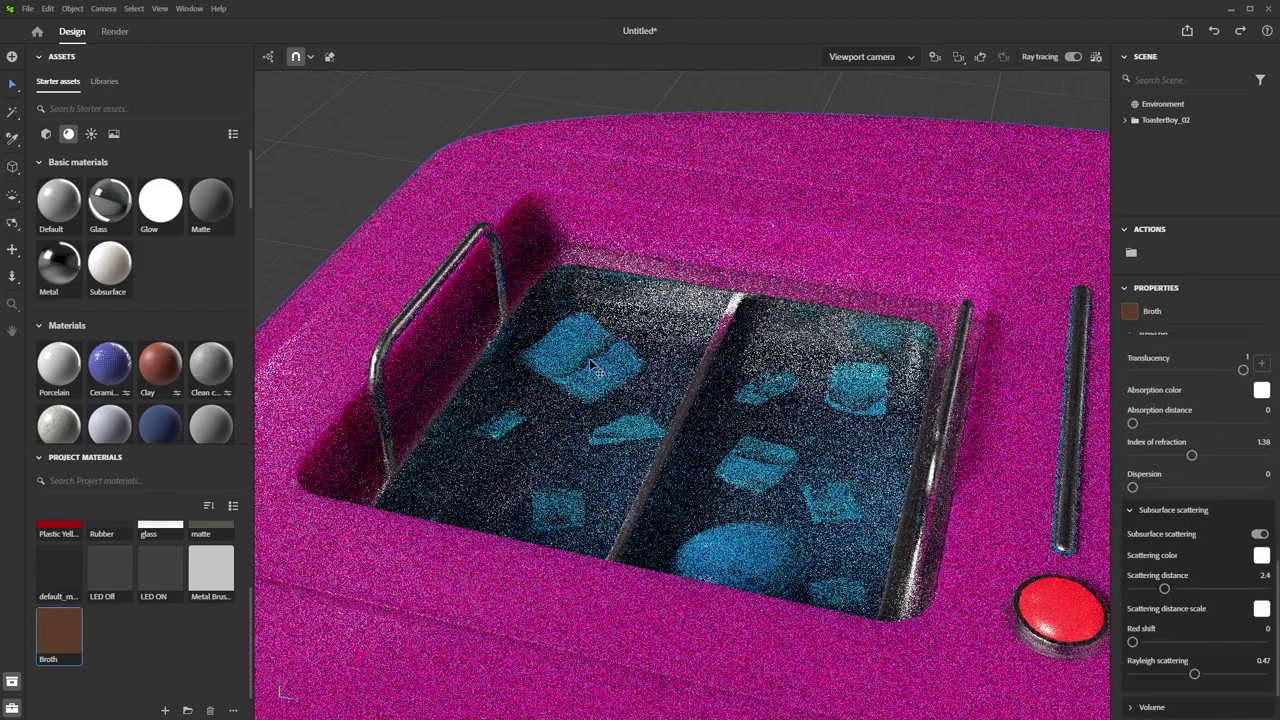
pyautogui.moveTo(590, 365); pyautogui.dragTo(600, 390, button='right')
pyautogui.scroll(-3, 600, 390)
pyautogui.moveTo(1133, 423); pyautogui.dragTo(1151, 423)
pyautogui.click(1264, 577)
pyautogui.write('1')
pyautogui.press('Return')
# Lower the Broth material's translucency to about 0.65 and open its absorption color.
pyautogui.scroll(1, 1186, 420)
pyautogui.moveTo(1243, 437); pyautogui.dragTo(1202, 437)
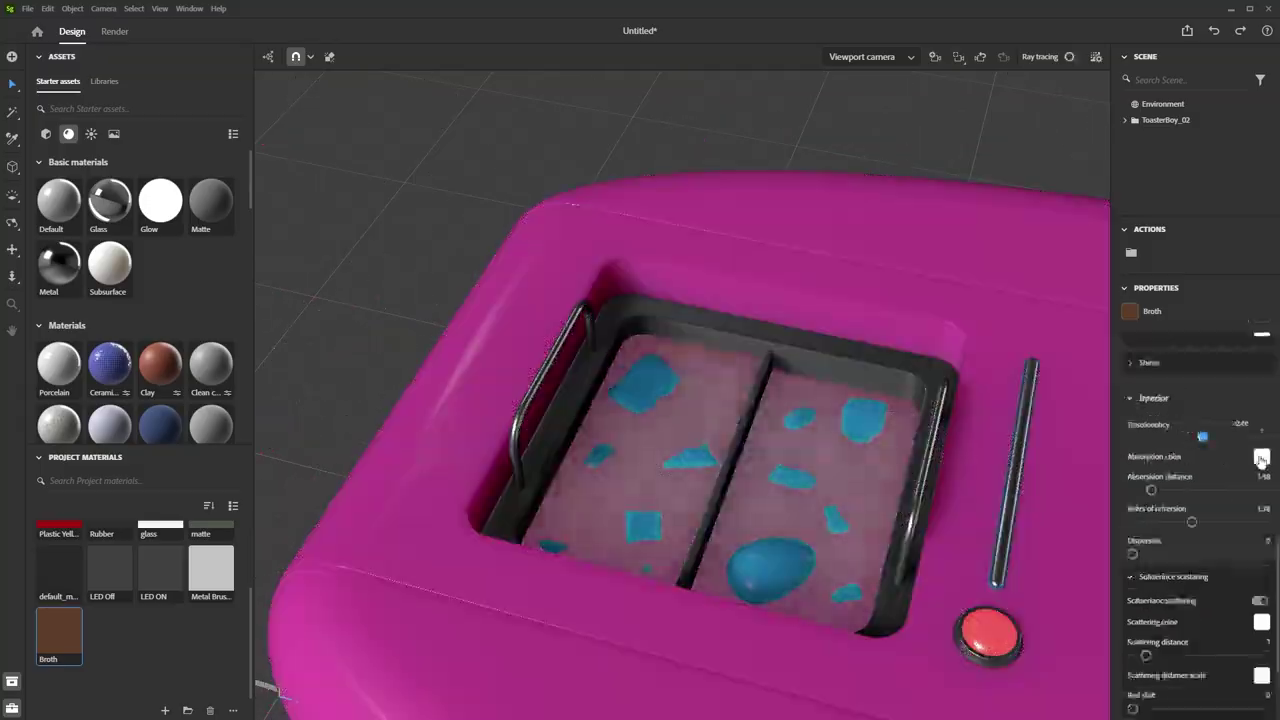
pyautogui.click(1260, 456)
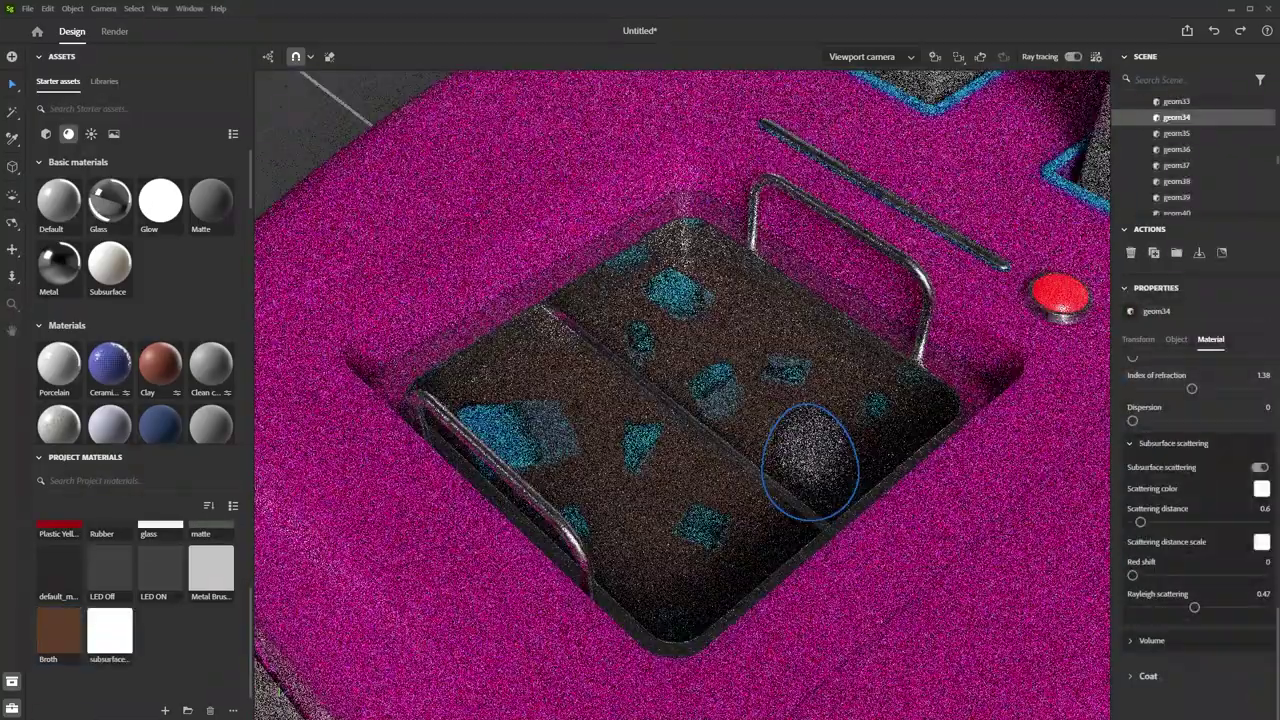
# Set the scattering distance of the egg's subsurface material to 0.2.
pyautogui.write('0.2')
pyautogui.press('Return')
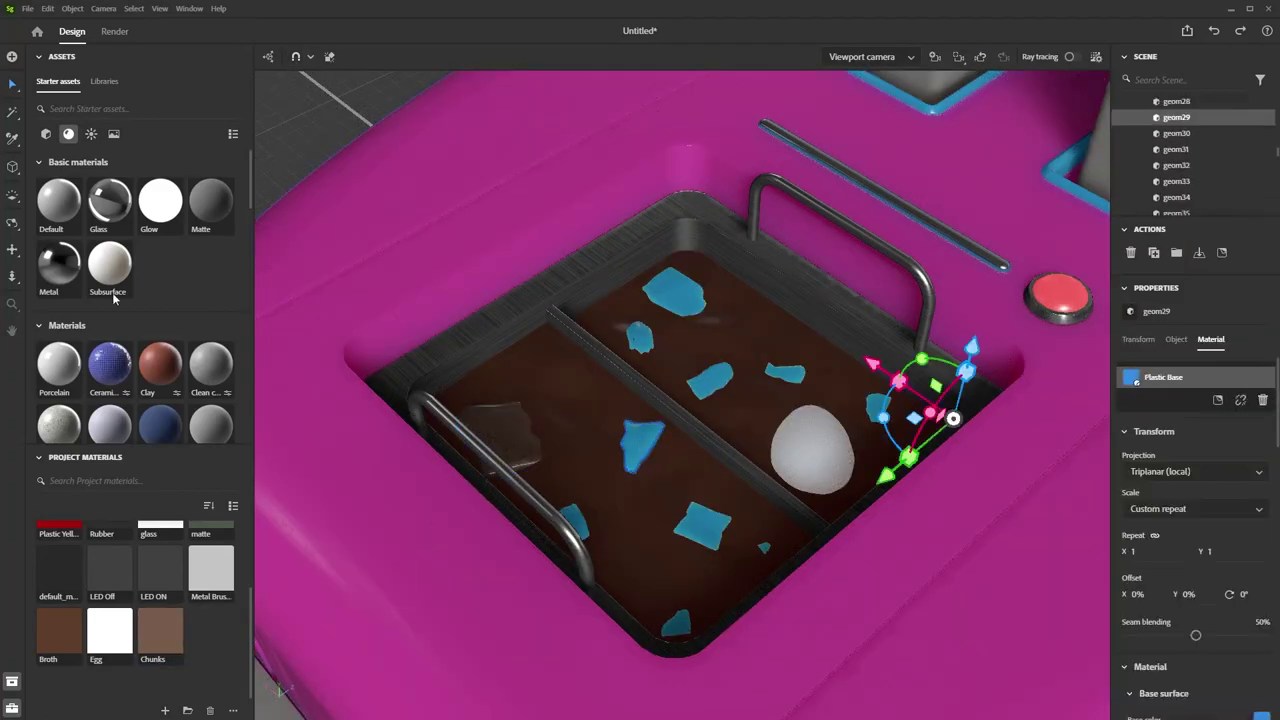
# Sample the Chunks material from the large finished piece and apply it to all remaining blue pieces in the broth.
pyautogui.press('i')
pyautogui.click(502, 426)
pyautogui.click(701, 522)
pyautogui.click(710, 380)
pyautogui.click(639, 339)
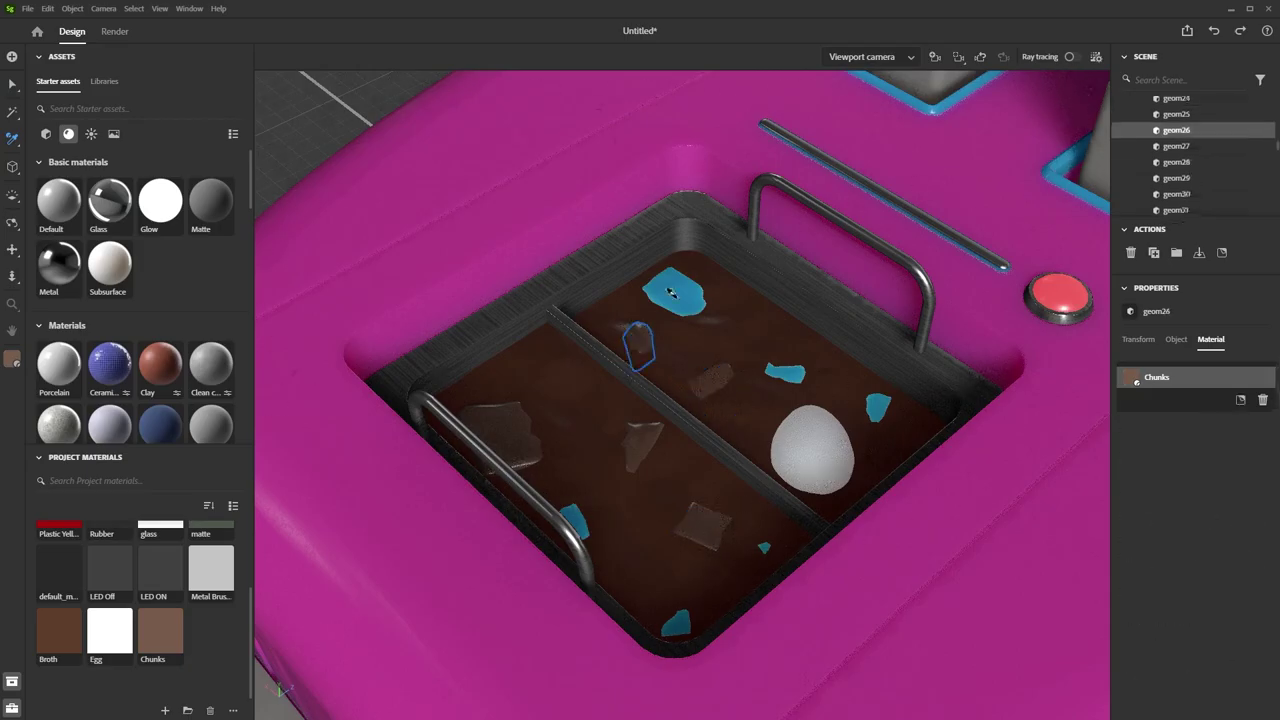
pyautogui.click(674, 292)
pyautogui.click(786, 373)
pyautogui.click(872, 401)
pyautogui.click(764, 547)
pyautogui.click(676, 622)
pyautogui.click(572, 522)
pyautogui.press('Escape')
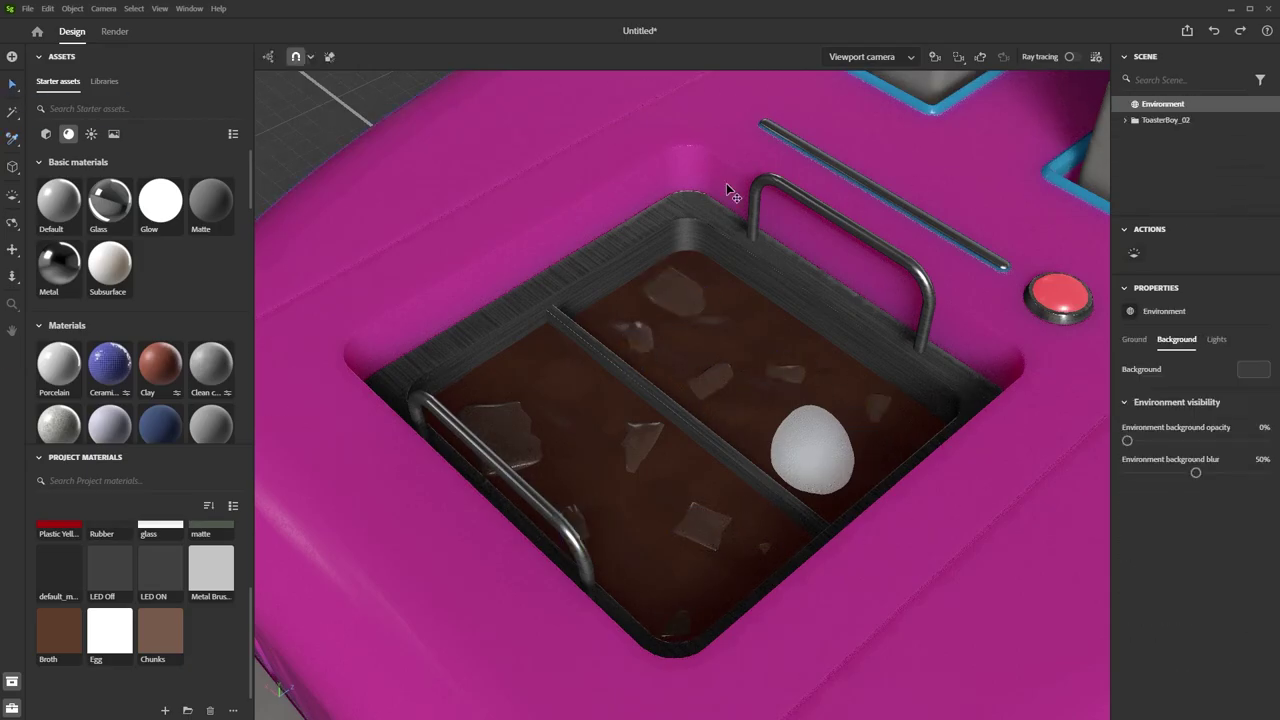
# Examine the broth, chunks and egg up close with ray tracing on.
pyautogui.press('\\')
pyautogui.moveTo(916, 446); pyautogui.dragTo(1000, 400, button='right')
pyautogui.click(1054, 606)
pyautogui.moveTo(1054, 606); pyautogui.dragTo(834, 586, button='middle')
pyautogui.scroll(3, 834, 586)
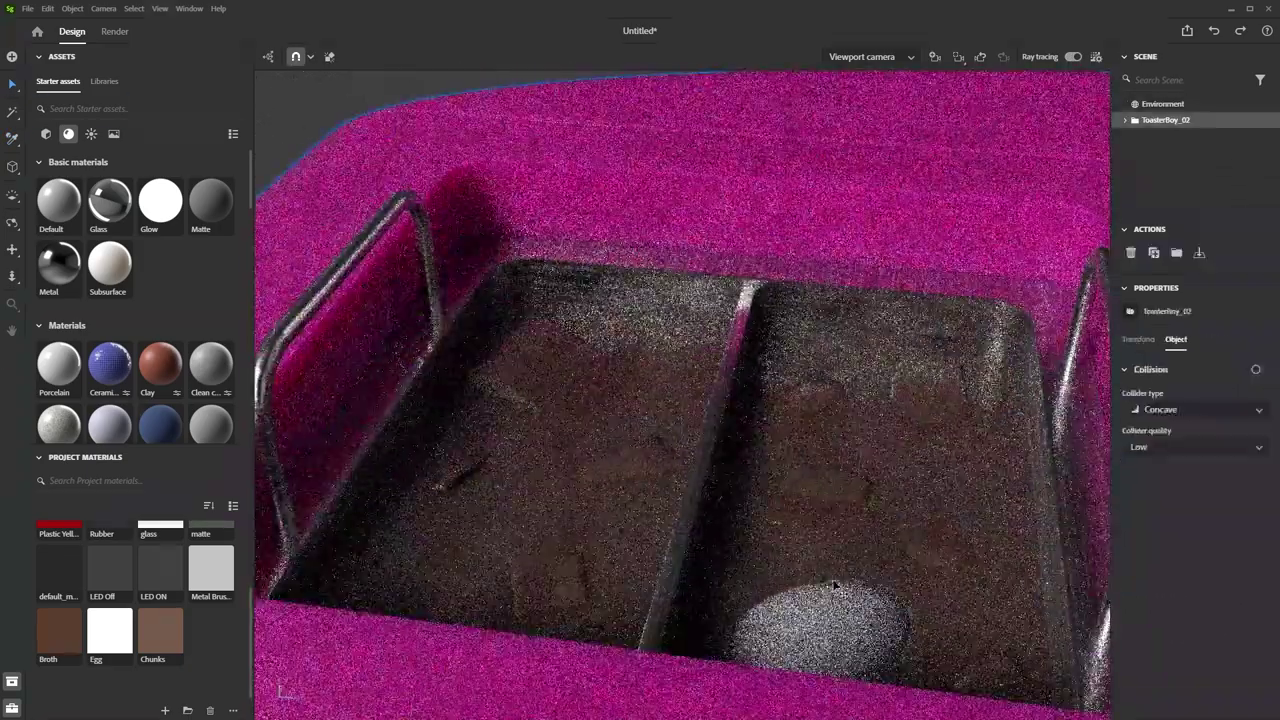
pyautogui.moveTo(834, 586); pyautogui.dragTo(784, 556, button='right')
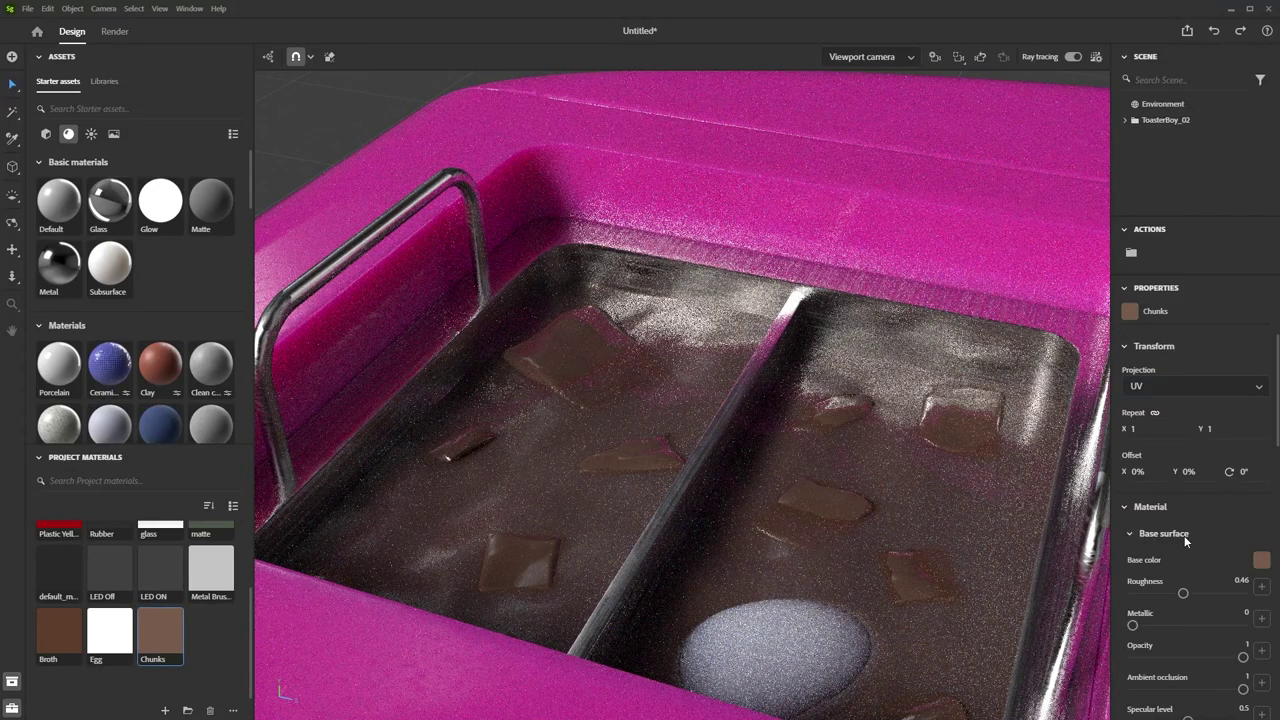
# Assign the Noise clouds 2 image to the Chunks material's height and change the material's projection.
pyautogui.scroll(-5, 1185, 540)
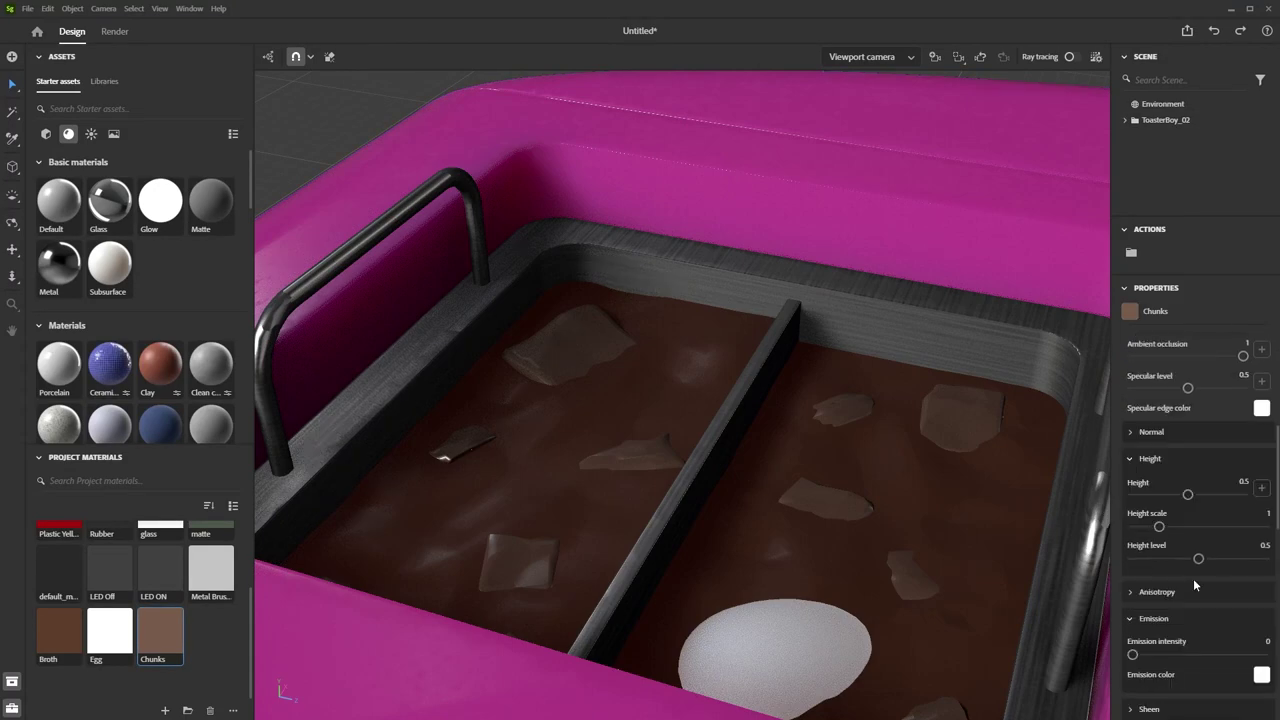
pyautogui.click(113, 133)
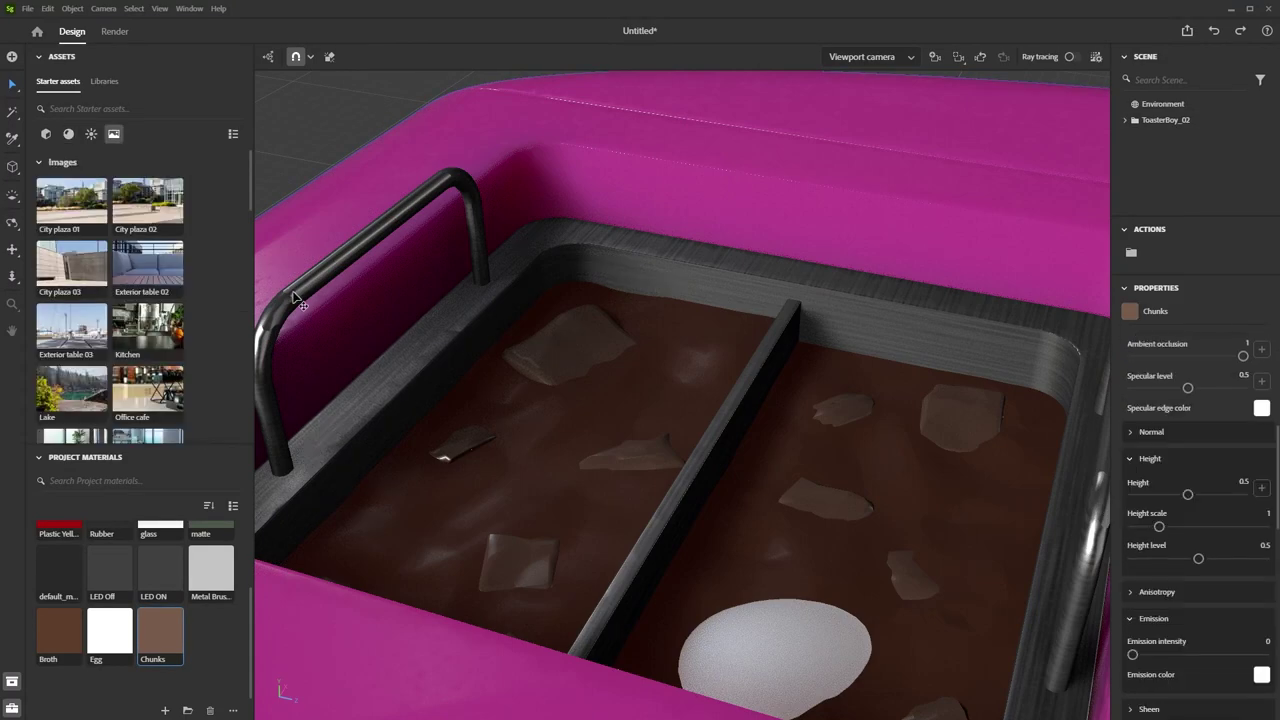
pyautogui.scroll(-6, 110, 300)
pyautogui.moveTo(71, 280); pyautogui.dragTo(1008, 432)
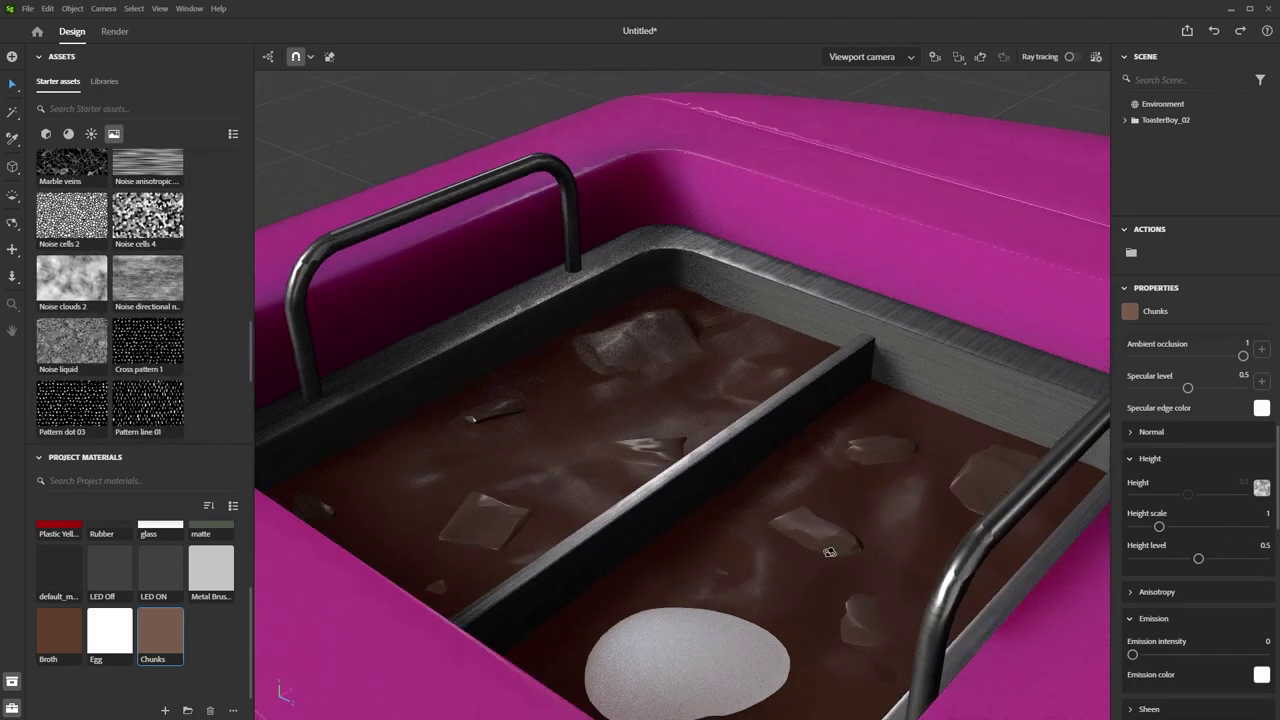
pyautogui.scroll(10, 1190, 450)
pyautogui.click(1190, 386)
pyautogui.click(1156, 440)
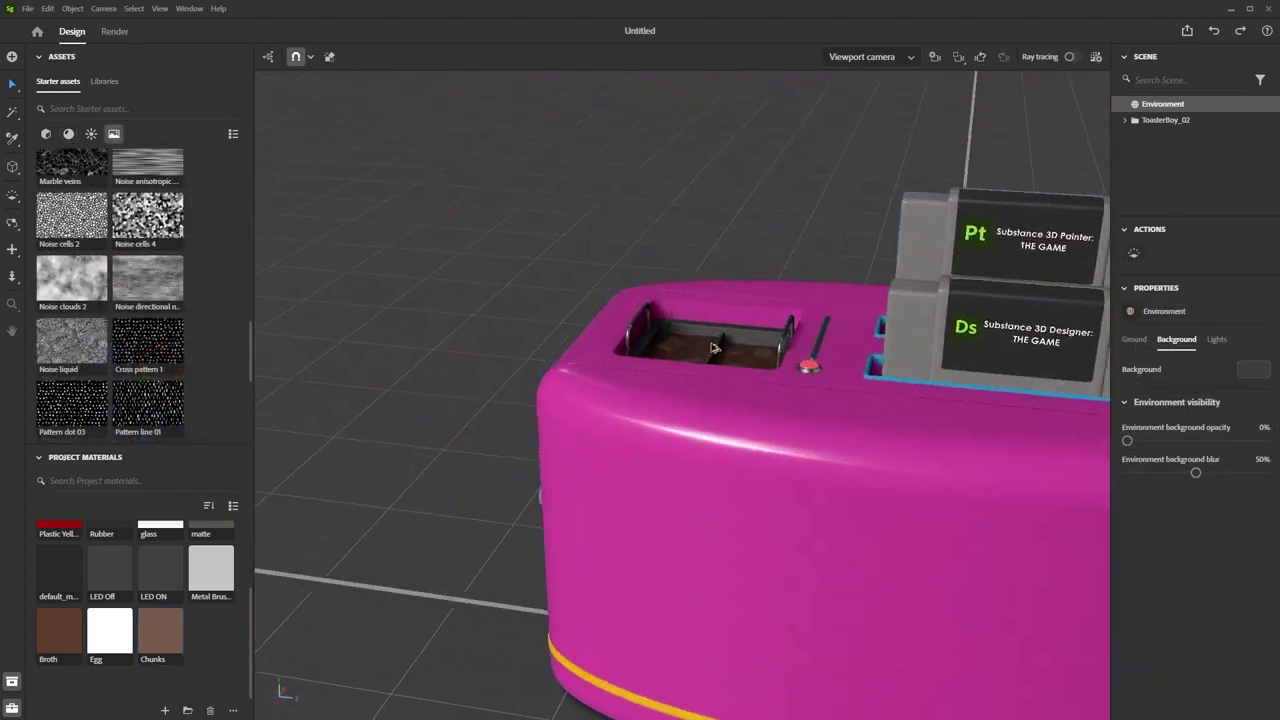
# Hide the two broth surfaces in the tray.
pyautogui.scroll(10, 714, 347)
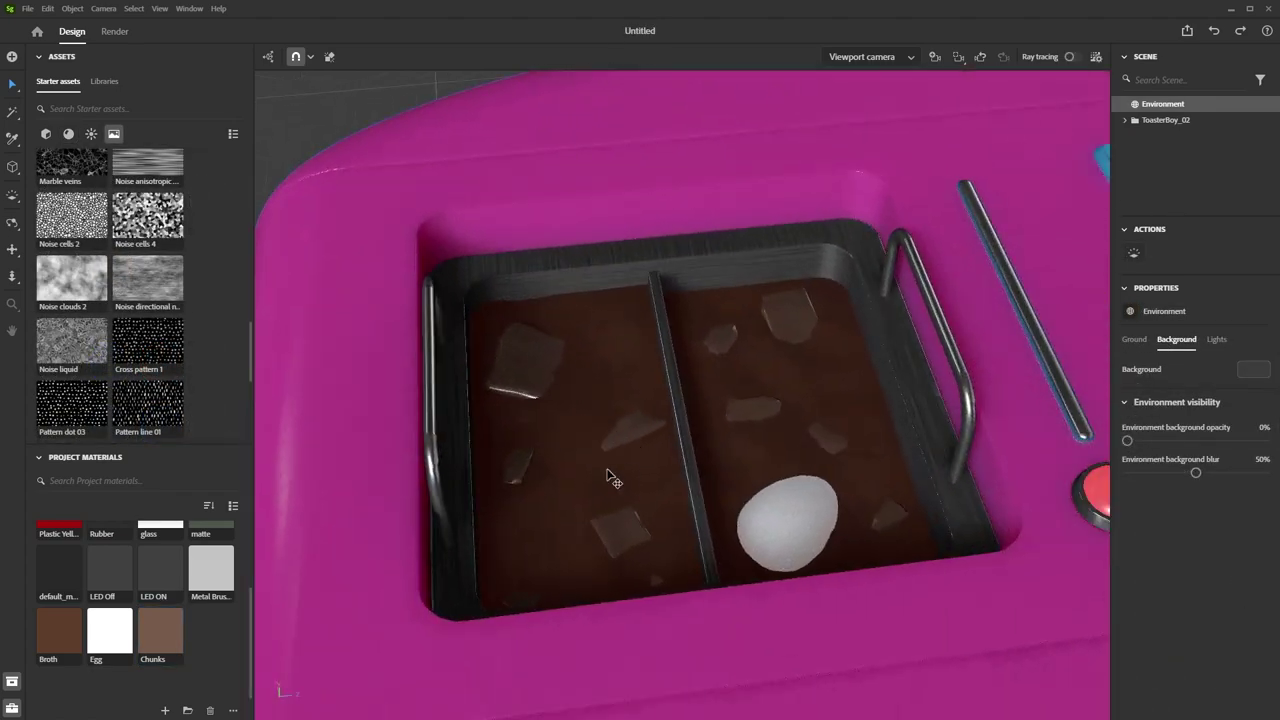
pyautogui.click(612, 476)
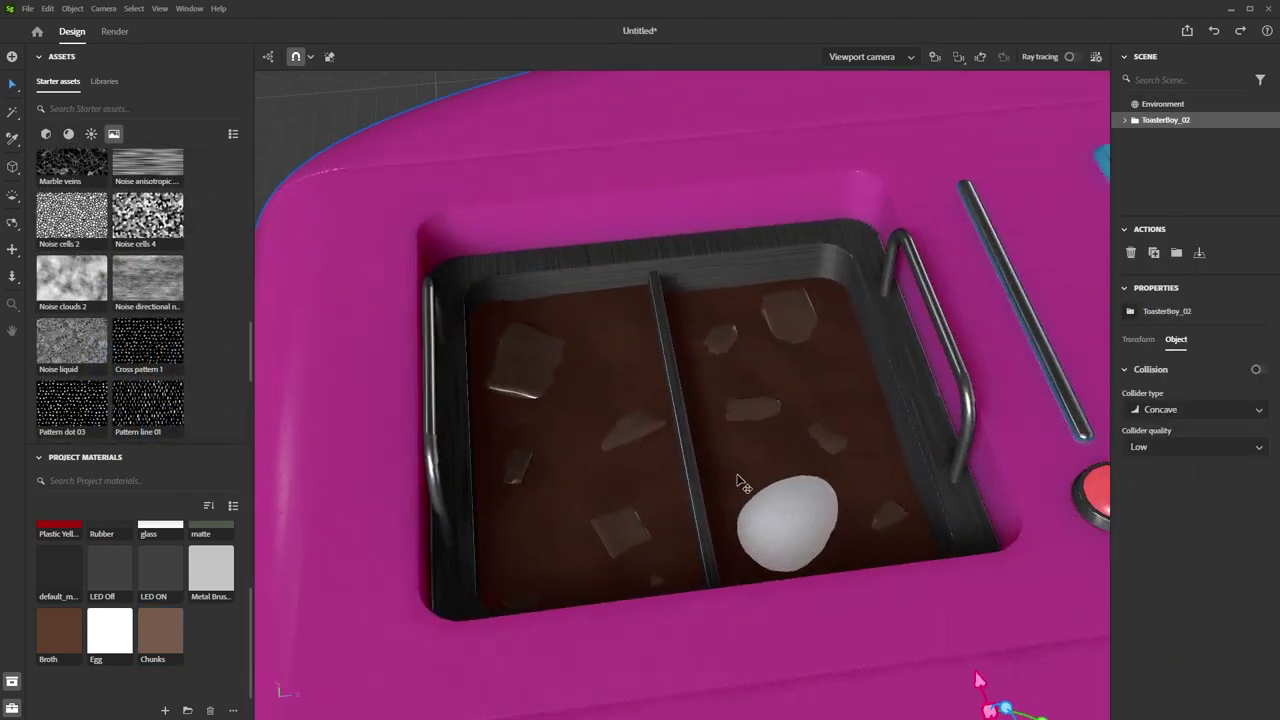
pyautogui.doubleClick(641, 470)
pyautogui.keyDown('shift'); pyautogui.click(737, 463); pyautogui.keyUp('shift')
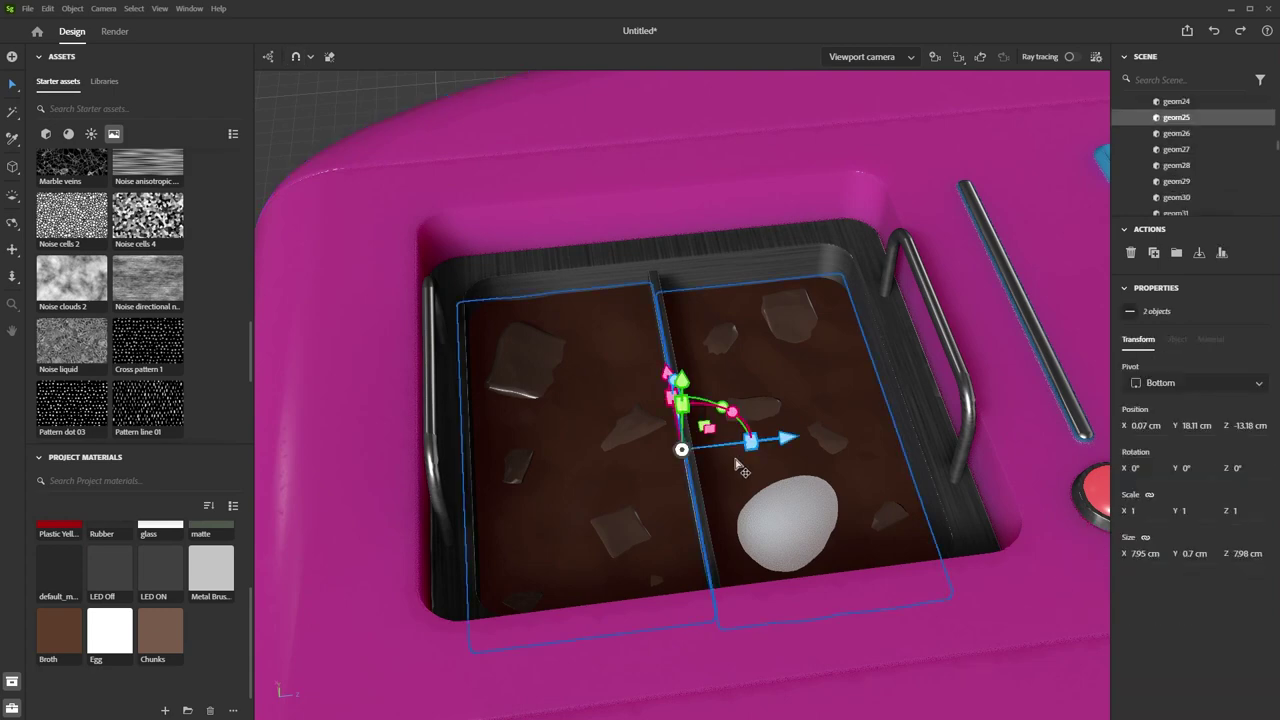
pyautogui.rightClick(737, 463)
pyautogui.click(787, 549)
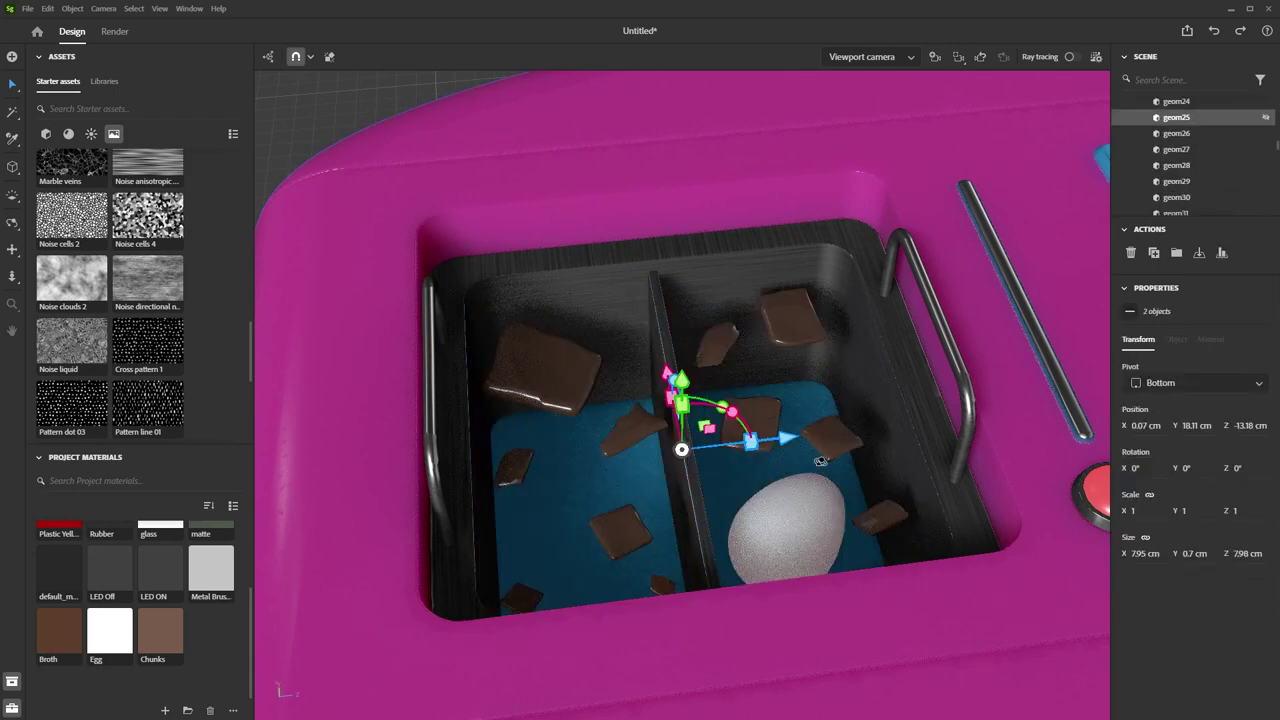
# Apply the Glow starter material to the blue panel beneath the tray.
pyautogui.moveTo(818, 458); pyautogui.dragTo(763, 534, button='right')
pyautogui.click(617, 565)
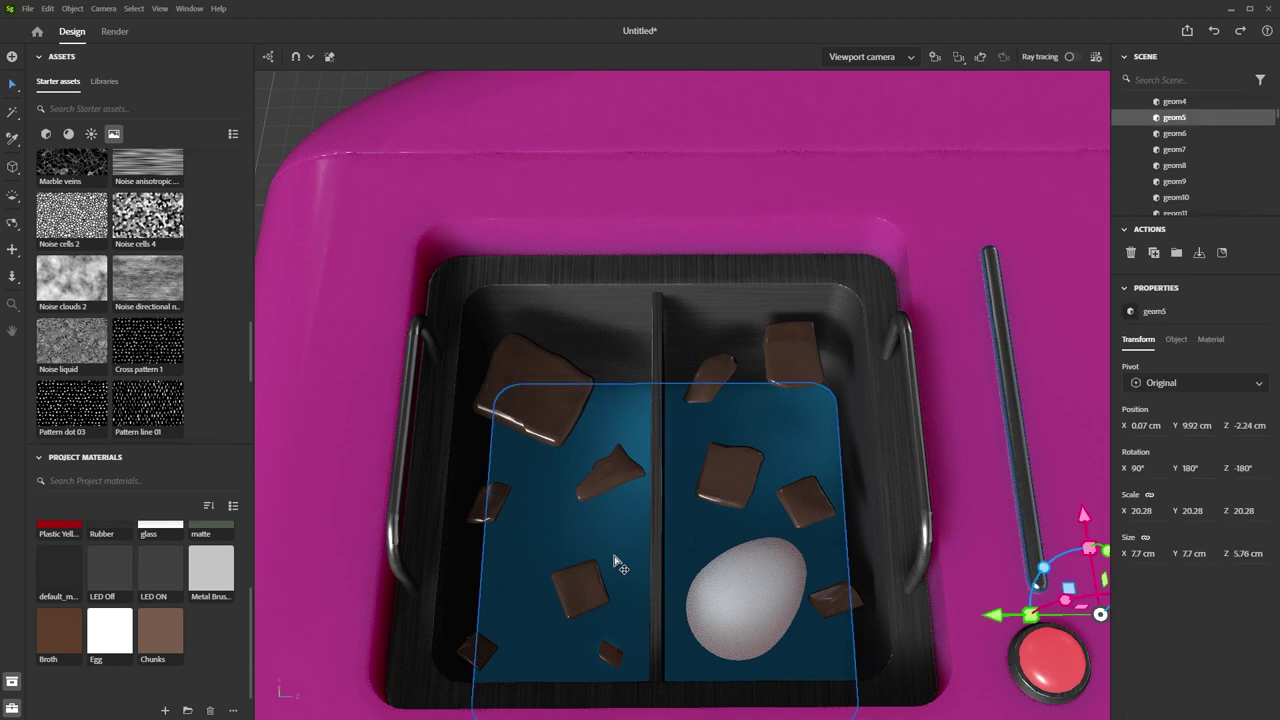
pyautogui.scroll(10, 117, 238)
pyautogui.scroll(1, 117, 238)
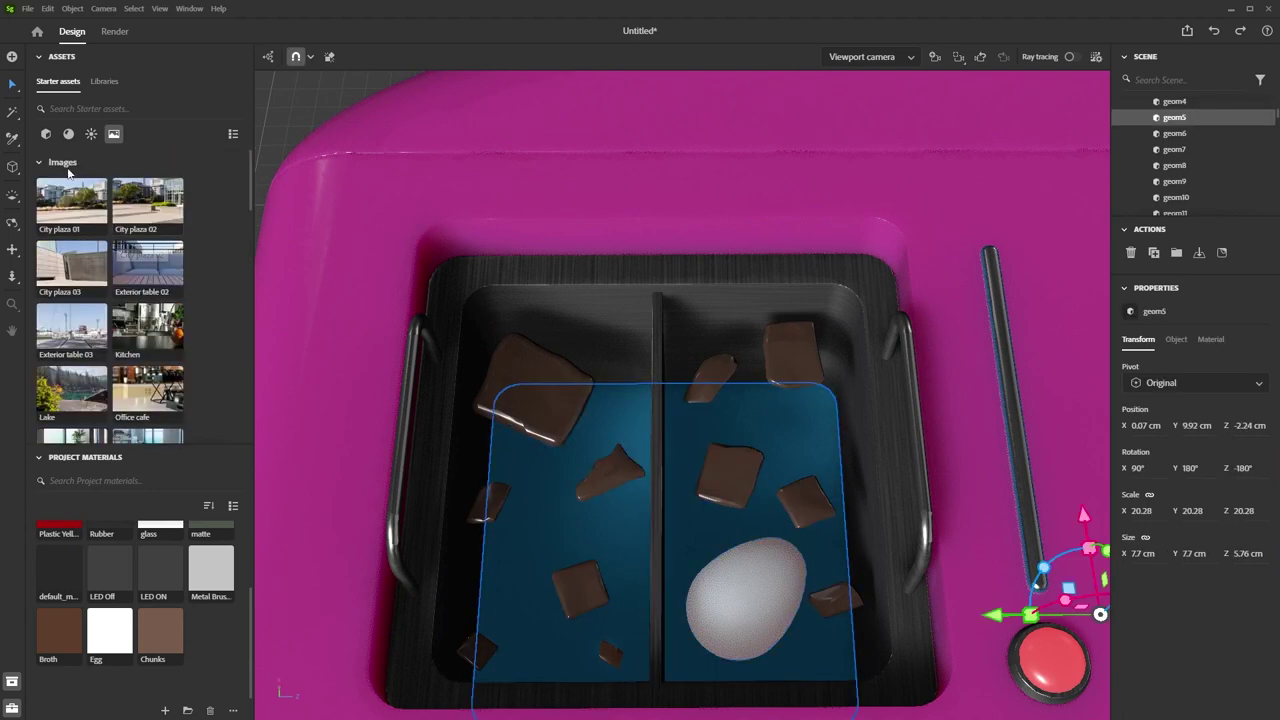
pyautogui.click(67, 135)
pyautogui.moveTo(185, 204); pyautogui.dragTo(561, 537)
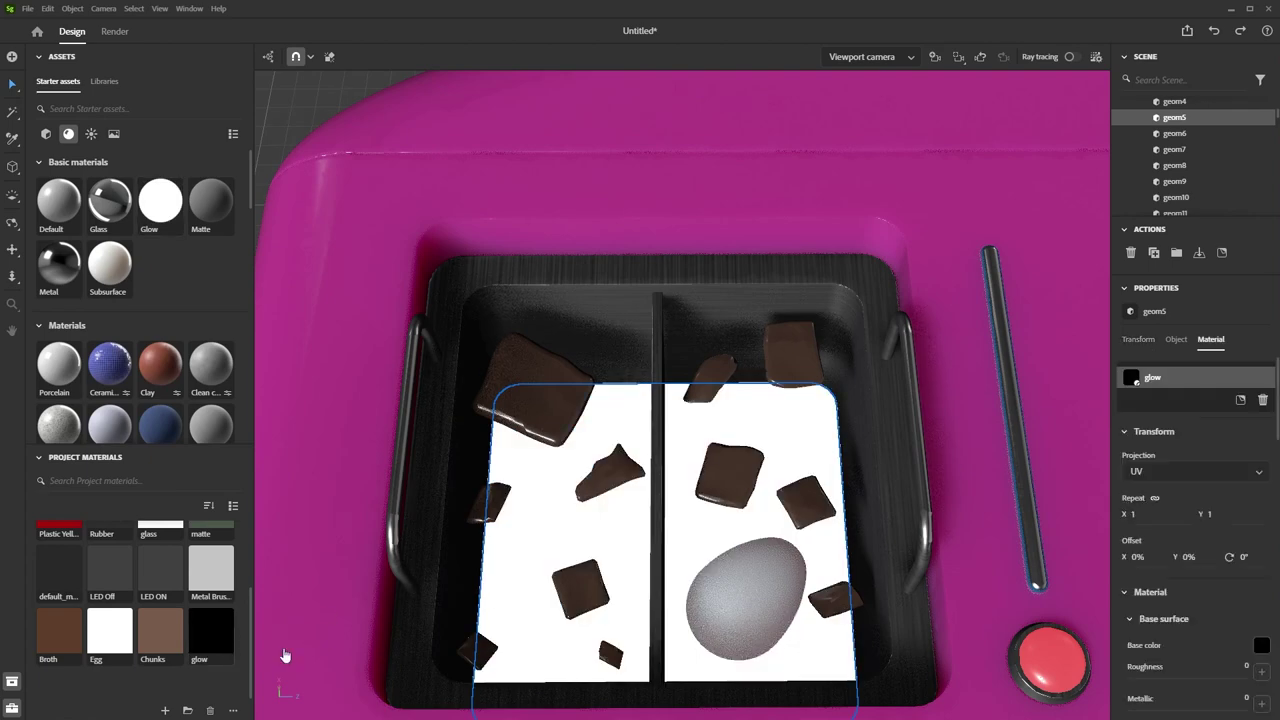
# Use the Pattern zigzag 02 image as the glow material's emission color.
pyautogui.scroll(-10, 1210, 520)
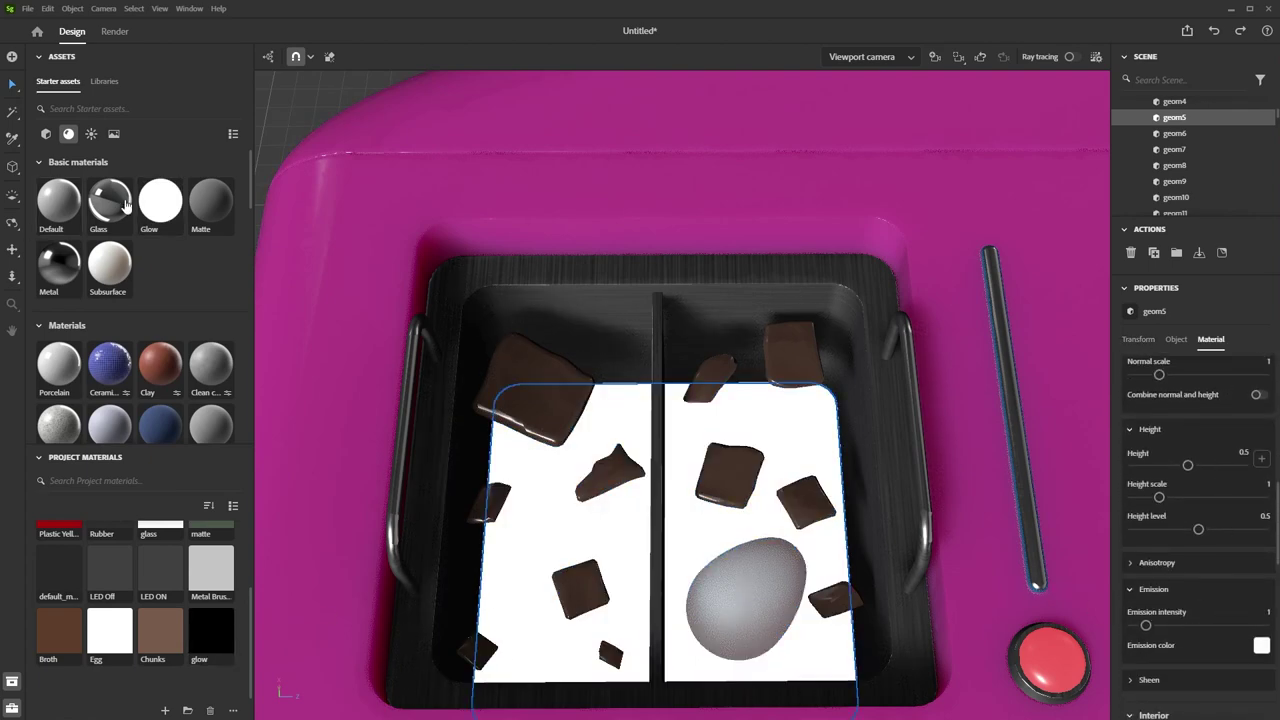
pyautogui.click(115, 136)
pyautogui.scroll(-10, 183, 355)
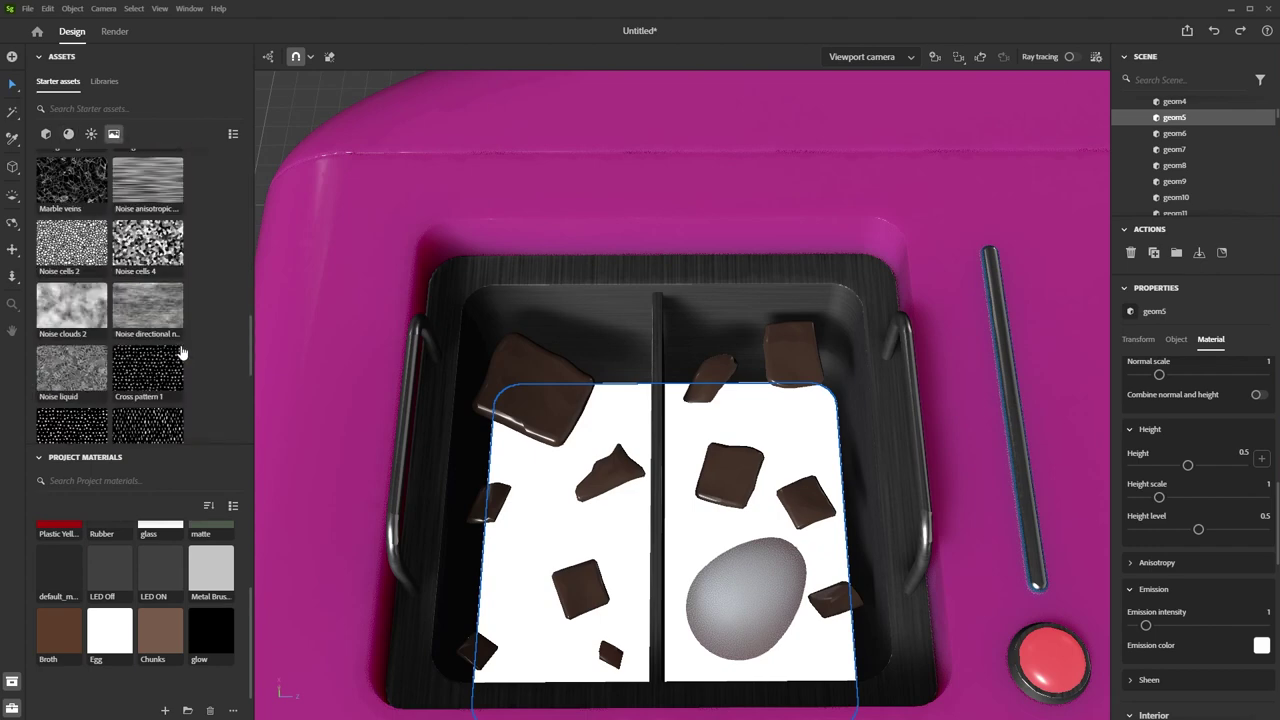
pyautogui.scroll(4, 181, 351)
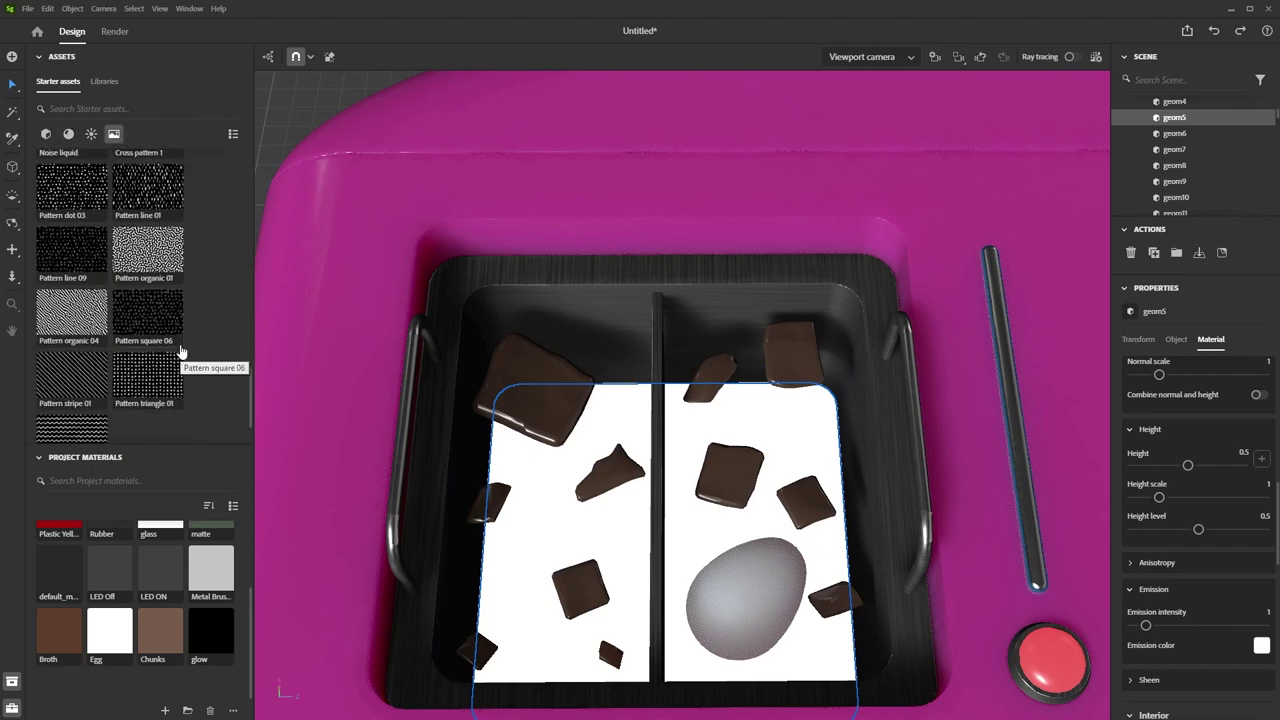
pyautogui.scroll(-4, 181, 351)
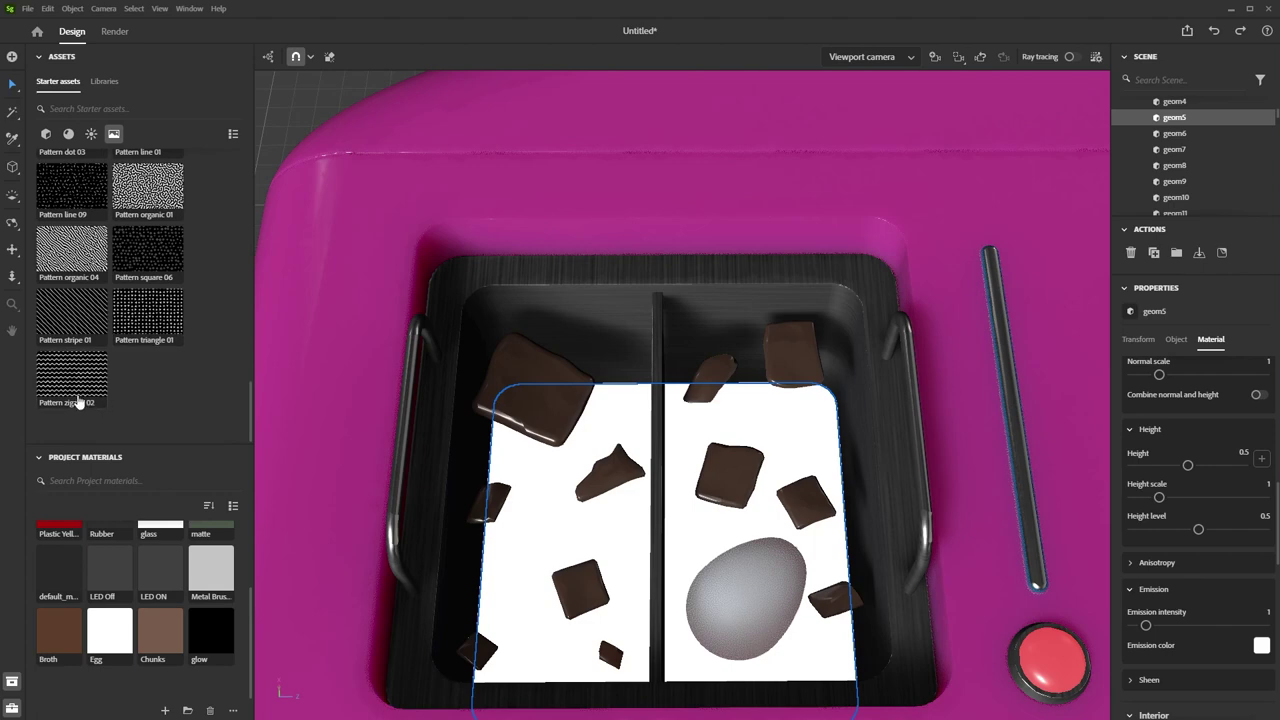
pyautogui.moveTo(78, 385); pyautogui.dragTo(1262, 648)
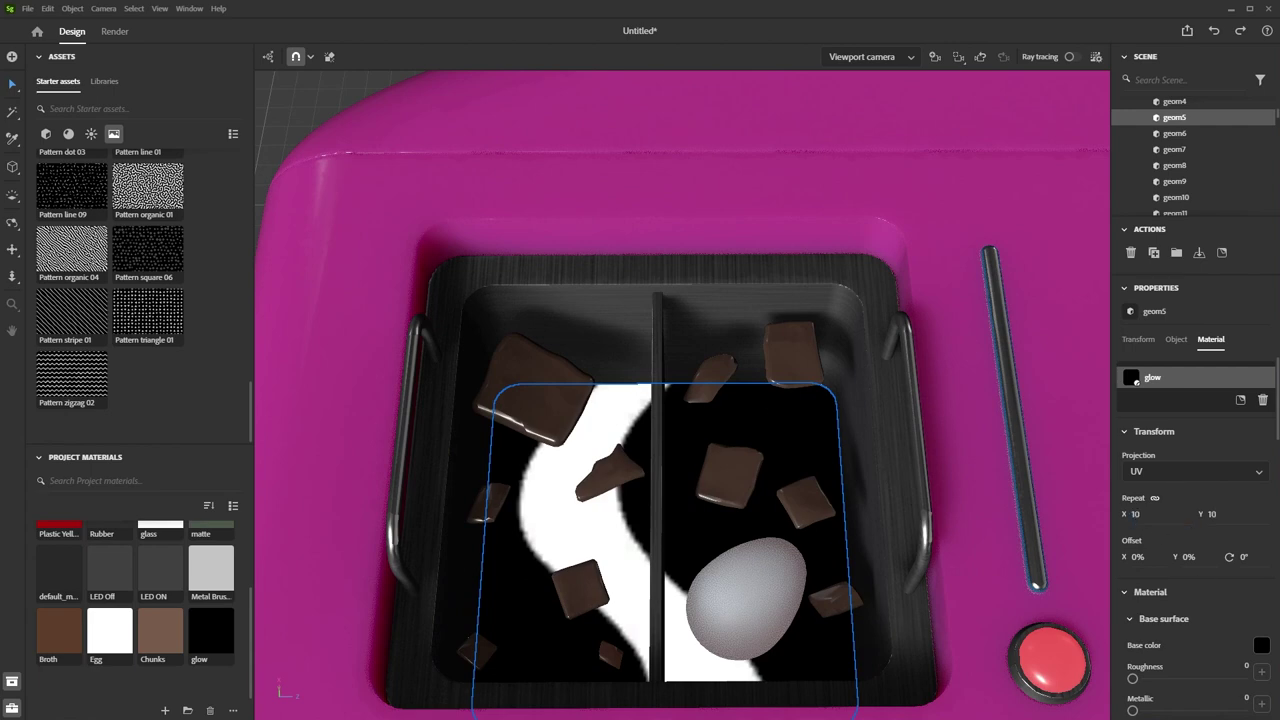
# Open the glow material's zigzag emission image for editing in Photoshop.
pyautogui.moveTo(840, 560); pyautogui.dragTo(840, 600, button='right')
pyautogui.scroll(-3, 840, 600)
pyautogui.scroll(1, 840, 600)
pyautogui.moveTo(935, 615); pyautogui.dragTo(926, 537, button='middle')
pyautogui.scroll(-5, 1194, 618)
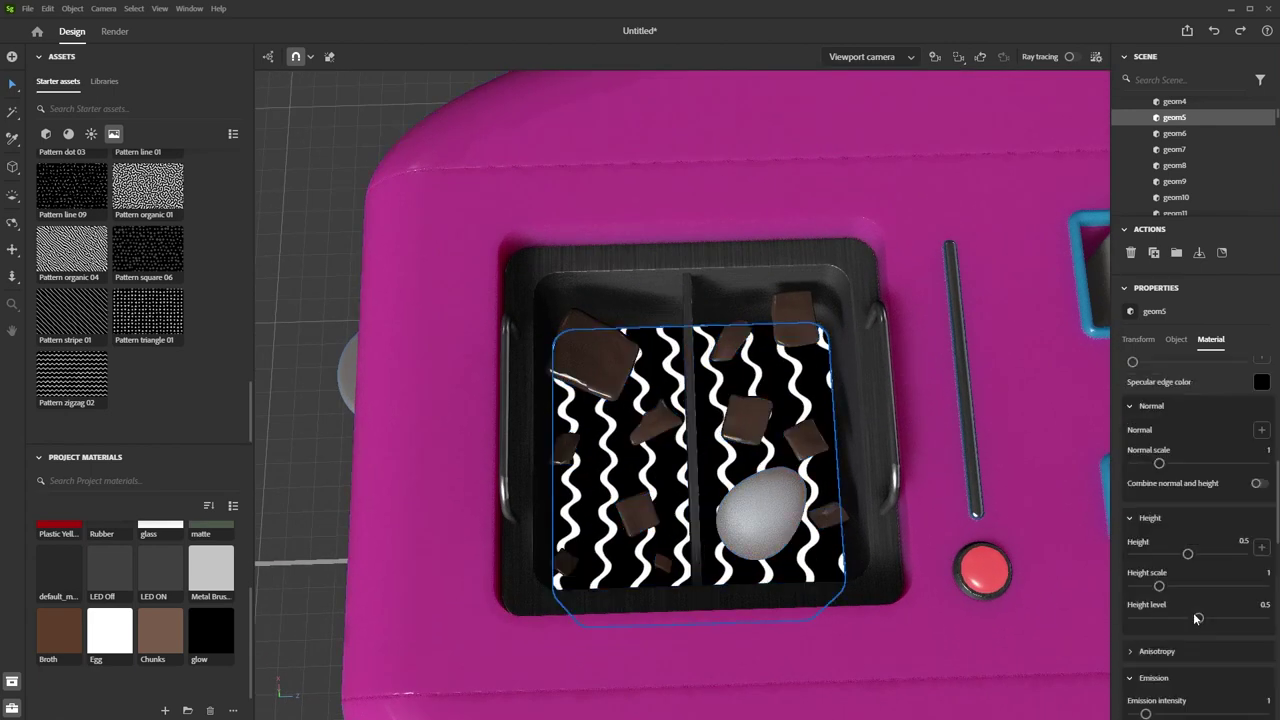
pyautogui.scroll(-3, 1195, 618)
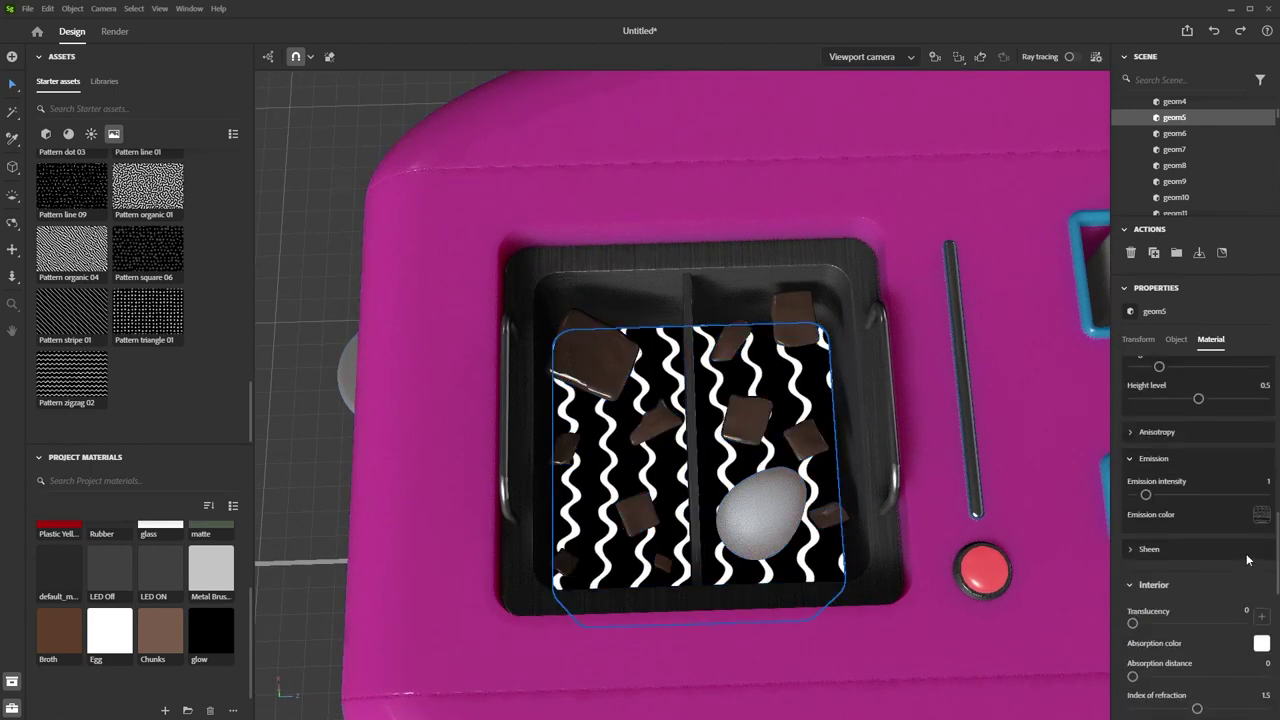
pyautogui.scroll(1, 1250, 570)
pyautogui.click(1260, 581)
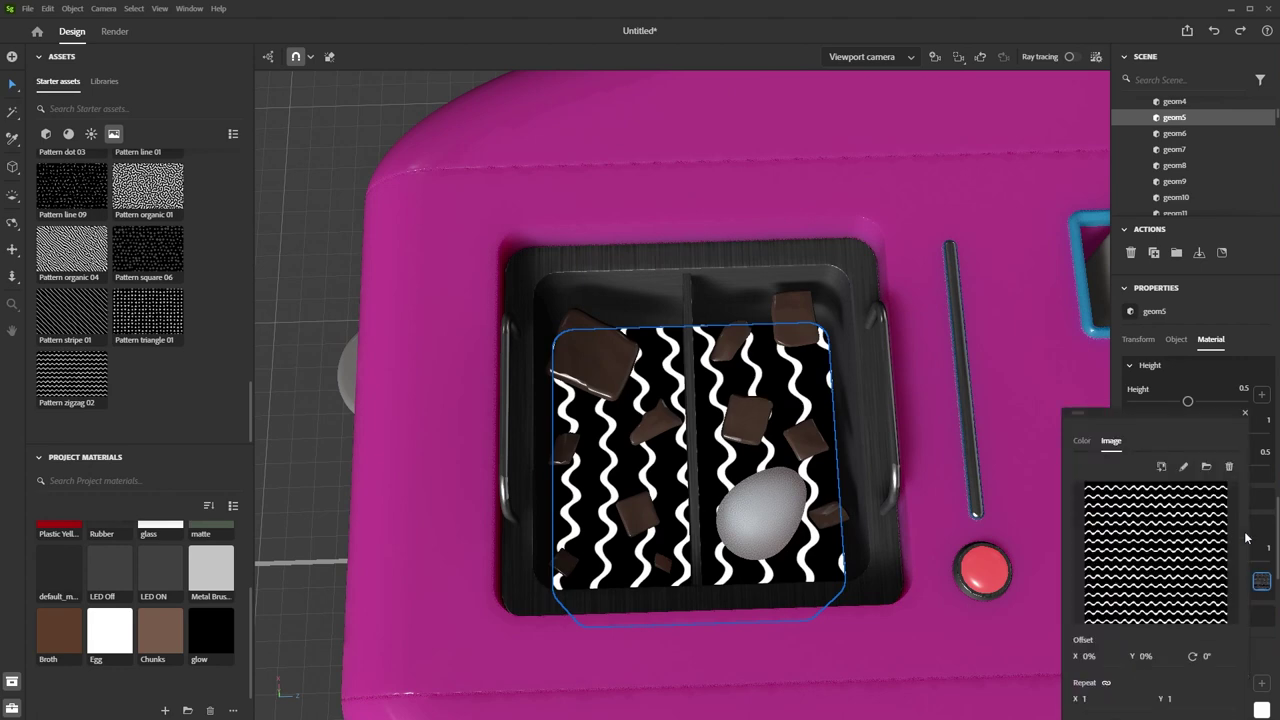
pyautogui.click(1184, 467)
# Convert the emission image from grayscale to RGB Color mode without flattening its layers.
pyautogui.click(77, 9)
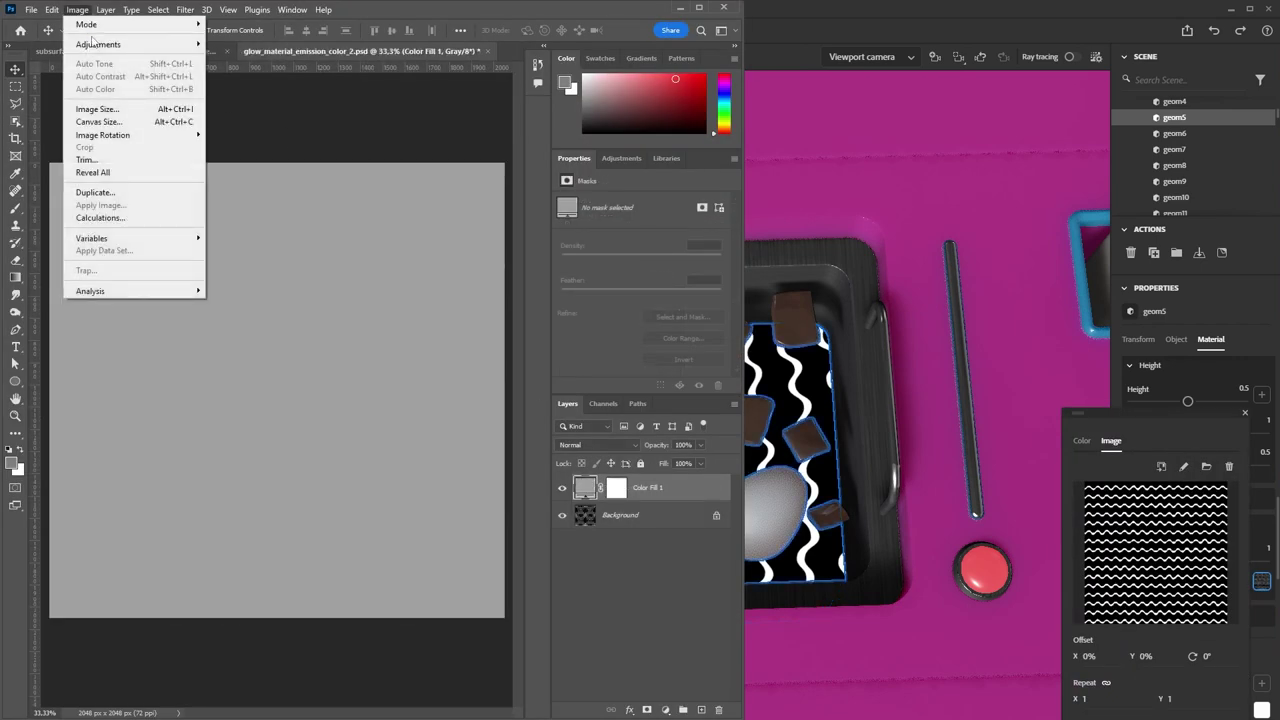
pyautogui.moveTo(162, 28)
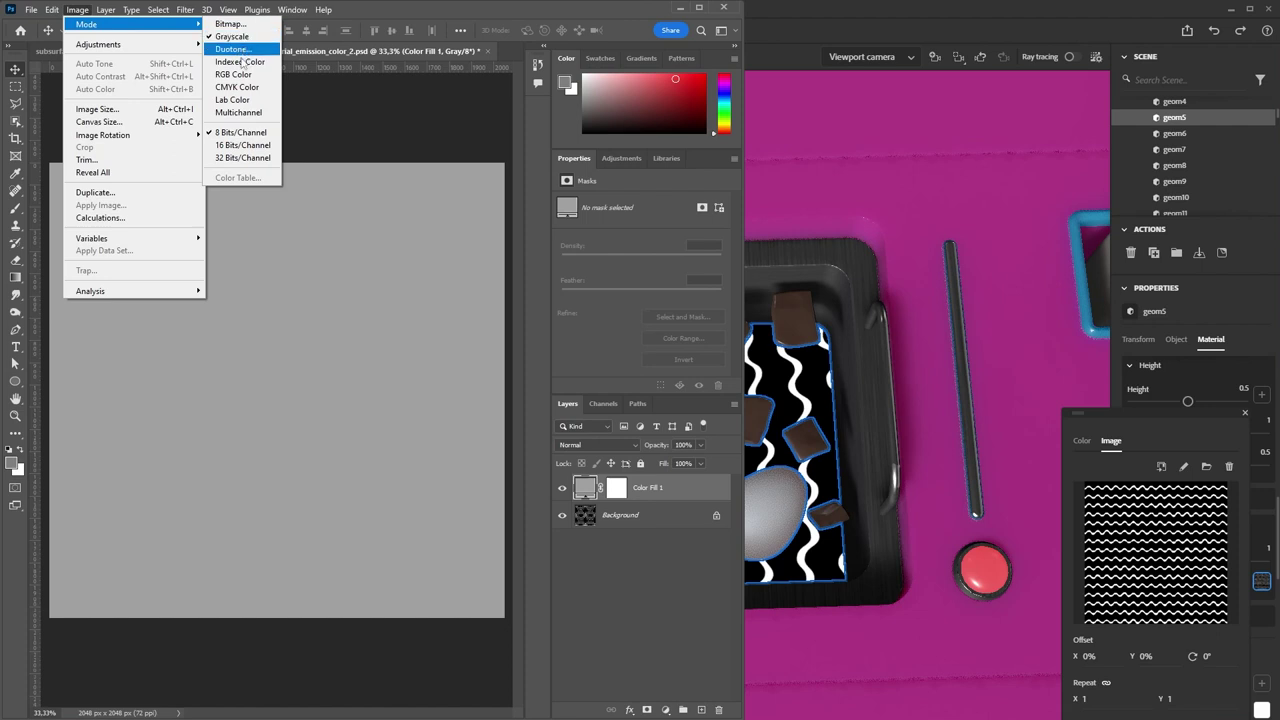
pyautogui.click(241, 62)
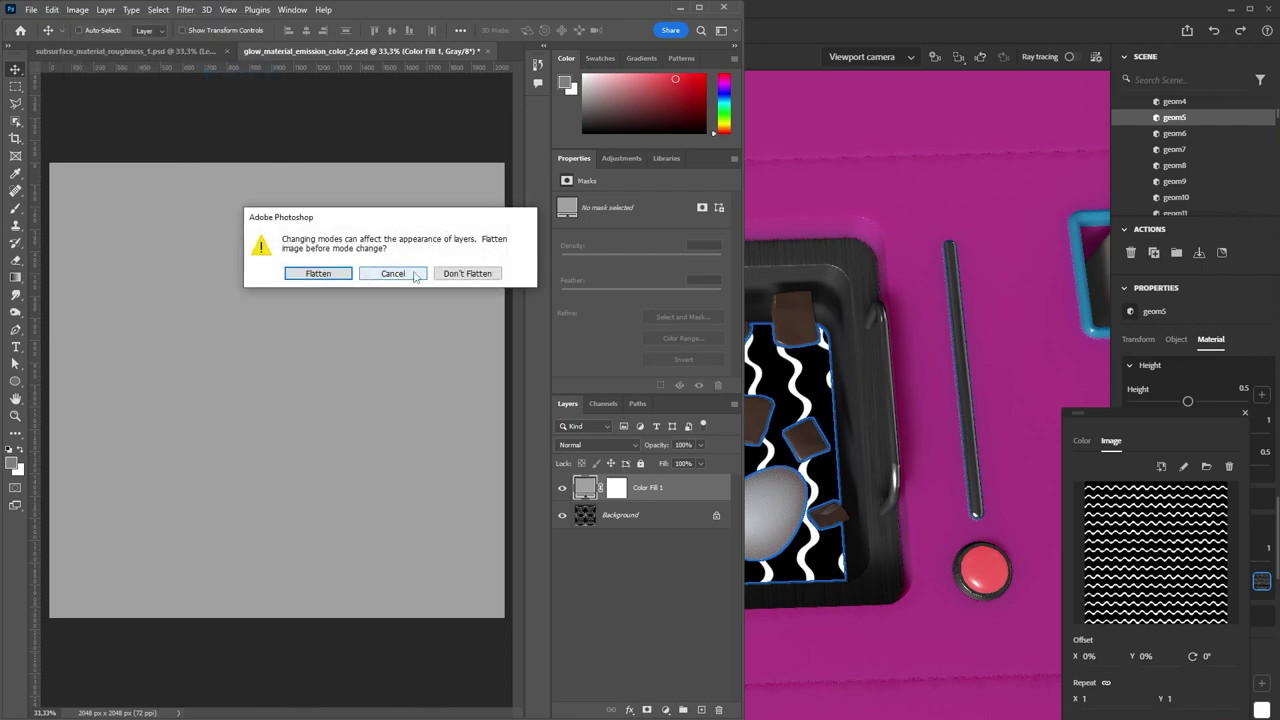
pyautogui.click(474, 274)
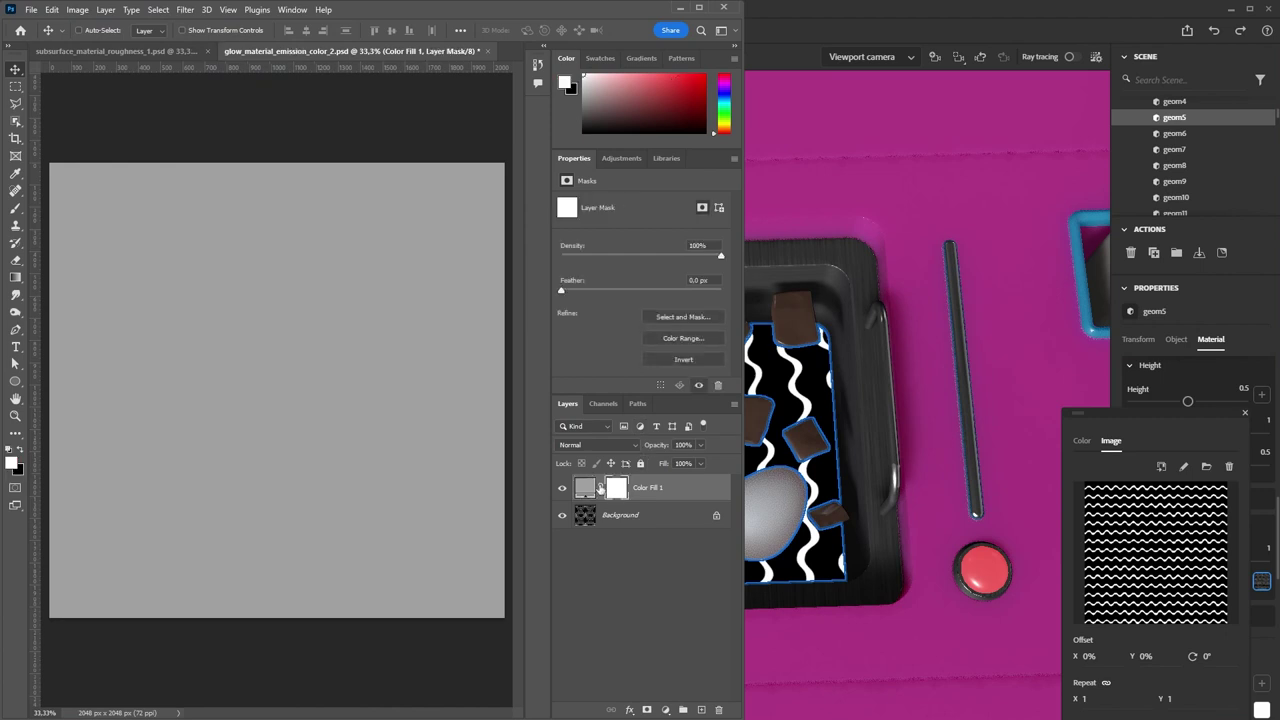
# Recolor the Color Fill layer over the zigzag image to orange and set its blend mode to Multiply.
pyautogui.doubleClick(582, 489)
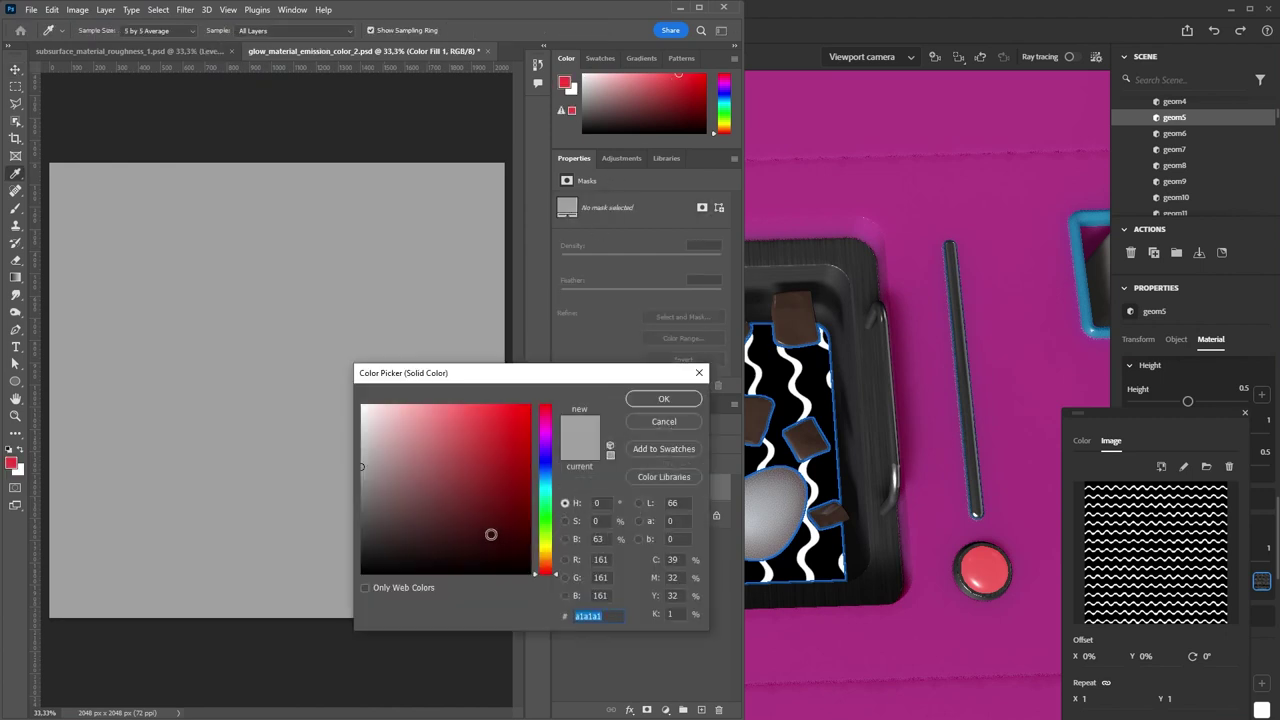
pyautogui.click(530, 491)
pyautogui.moveTo(547, 568); pyautogui.dragTo(547, 560)
pyautogui.click(526, 410)
pyautogui.click(663, 398)
pyautogui.click(597, 444)
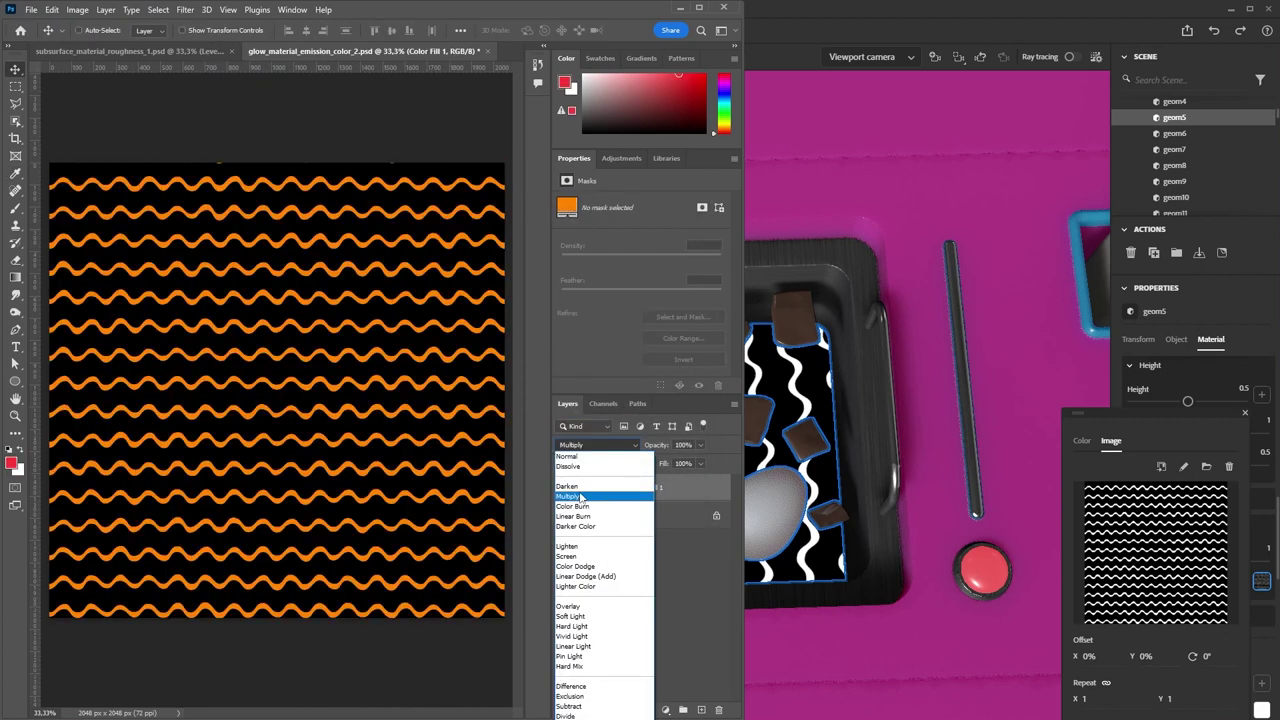
pyautogui.click(600, 488)
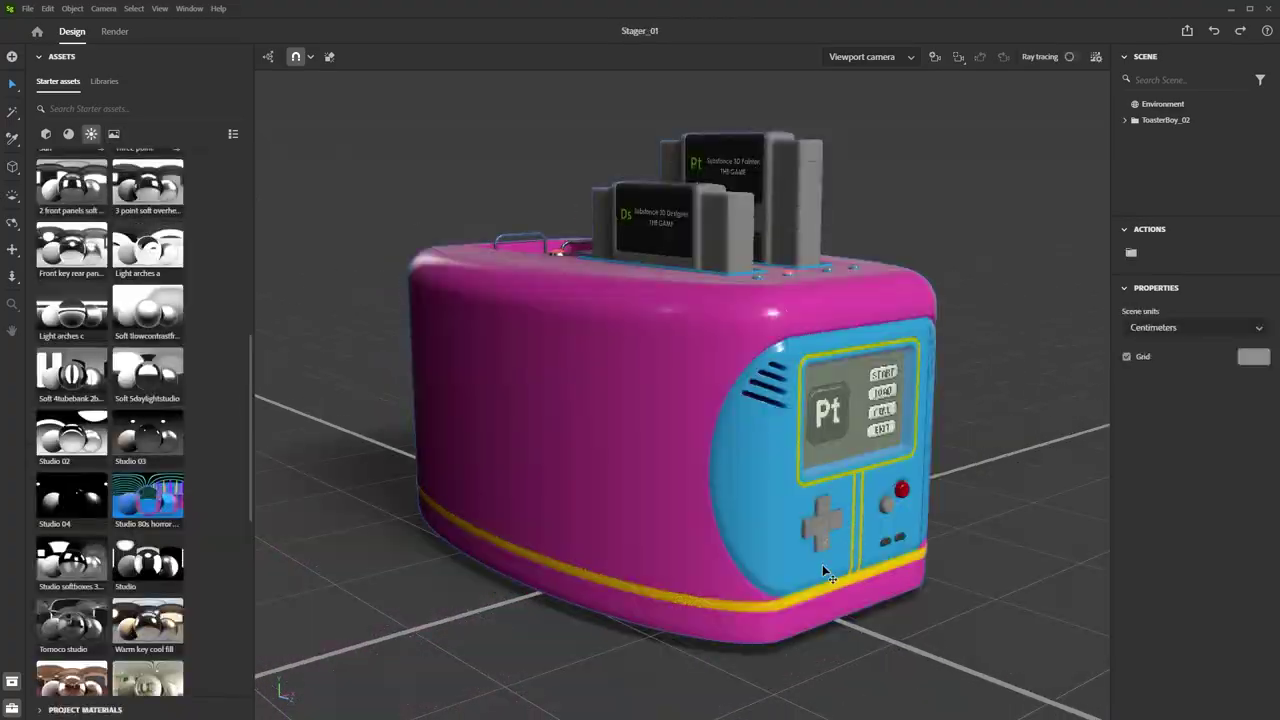
# Add a camera to the Stager scene and frame the whole toaster in a three-quarter view.
pyautogui.scroll(-3, 752, 578)
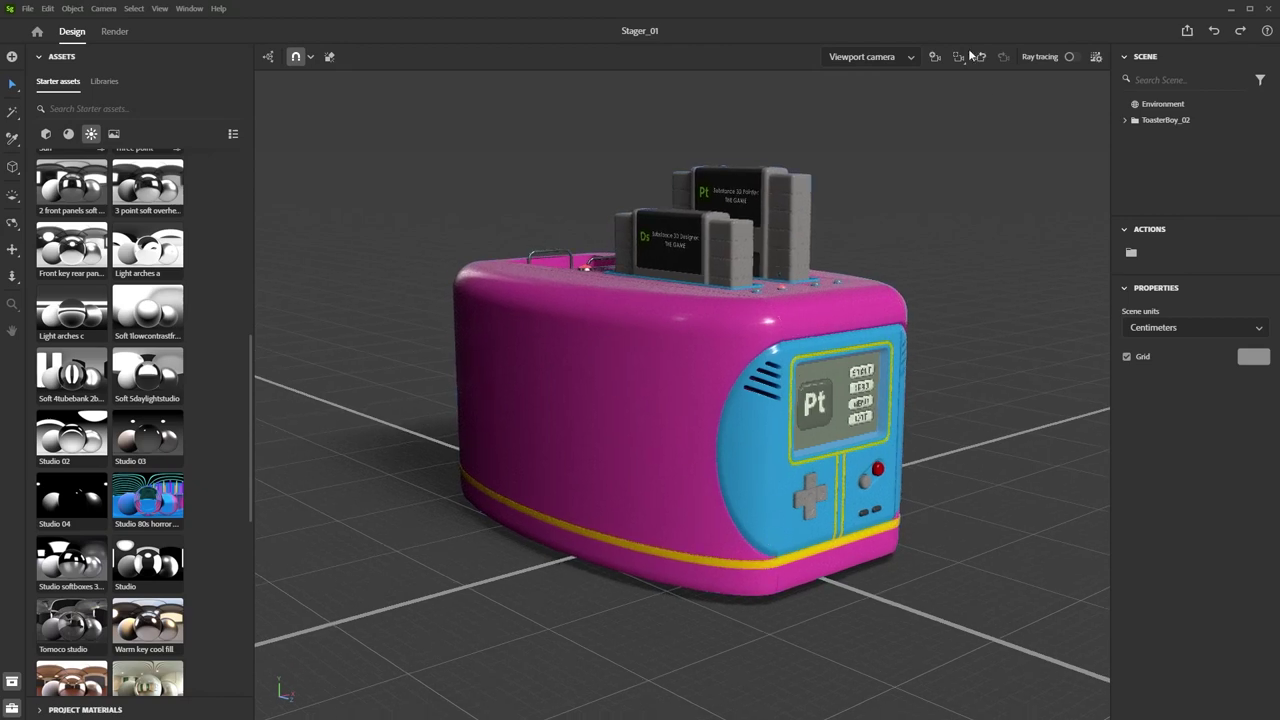
pyautogui.click(936, 58)
pyautogui.moveTo(947, 358); pyautogui.dragTo(954, 338, button='right')
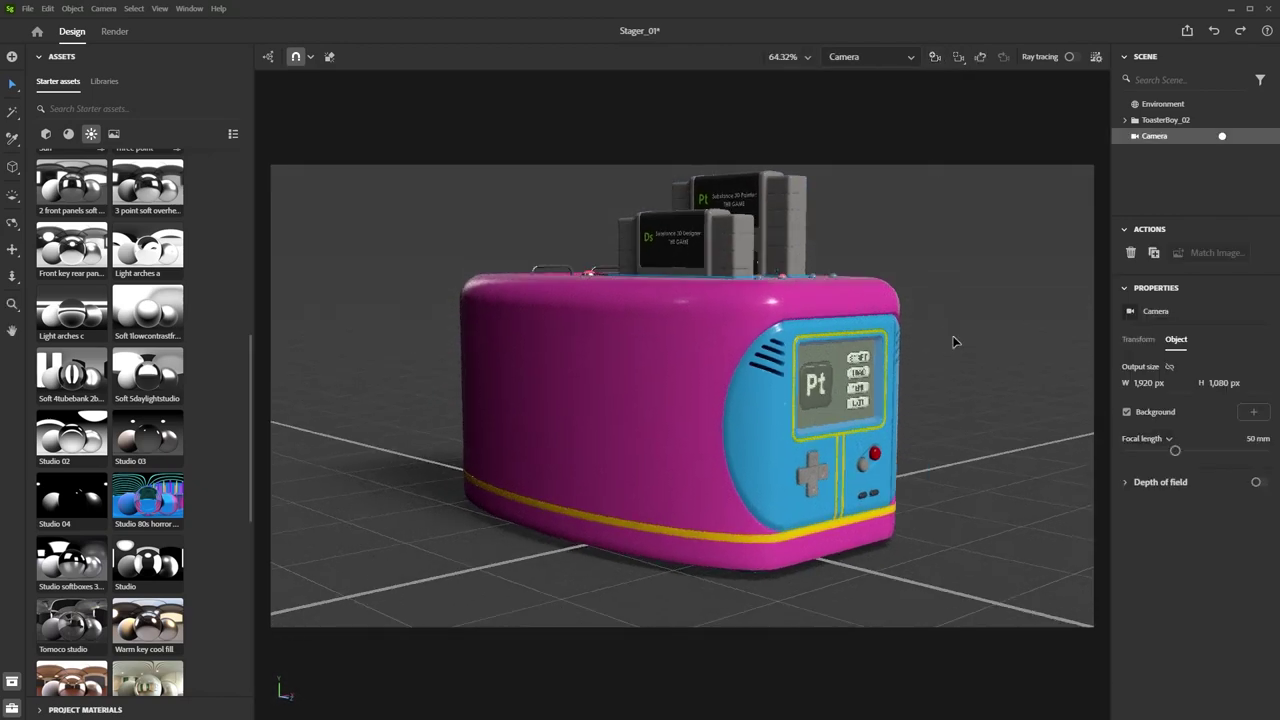
pyautogui.moveTo(954, 339); pyautogui.dragTo(956, 350, button='middle')
pyautogui.moveTo(956, 350); pyautogui.dragTo(954, 361)
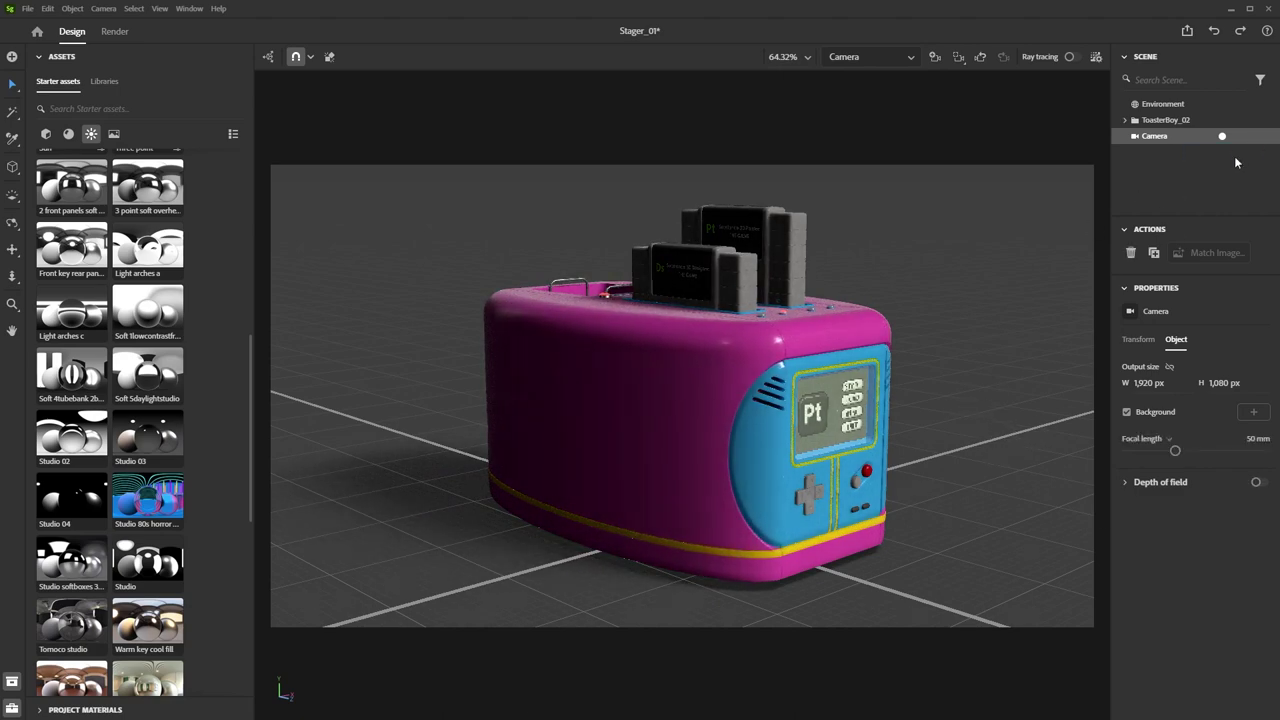
pyautogui.moveTo(926, 430)
pyautogui.keyDown('shift'); pyautogui.mouseDown(button='right')
pyautogui.moveTo(903, 421)
pyautogui.moveTo(950, 408)
pyautogui.moveTo(926, 414)
pyautogui.mouseUp(button='right'); pyautogui.keyUp('shift')
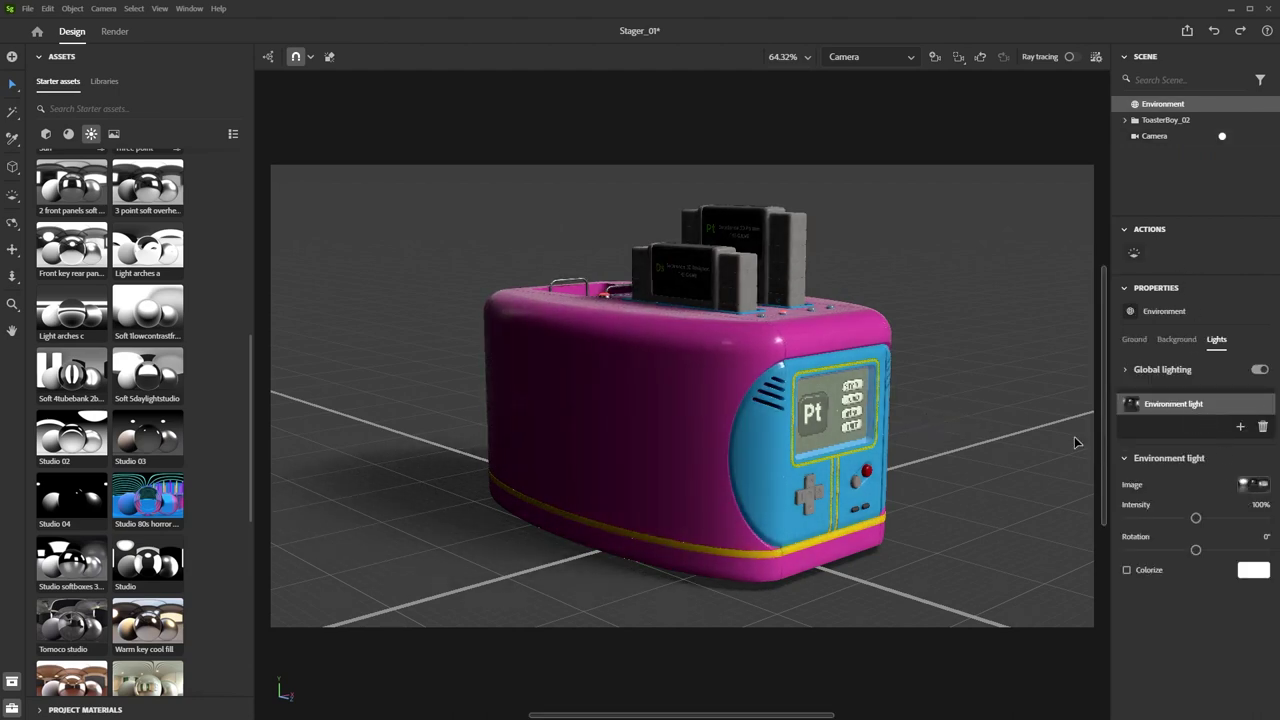
# Light the scene with the Studio 04 environment and lower the environment light's intensity to about 26%.
pyautogui.moveTo(71, 495); pyautogui.dragTo(928, 452)
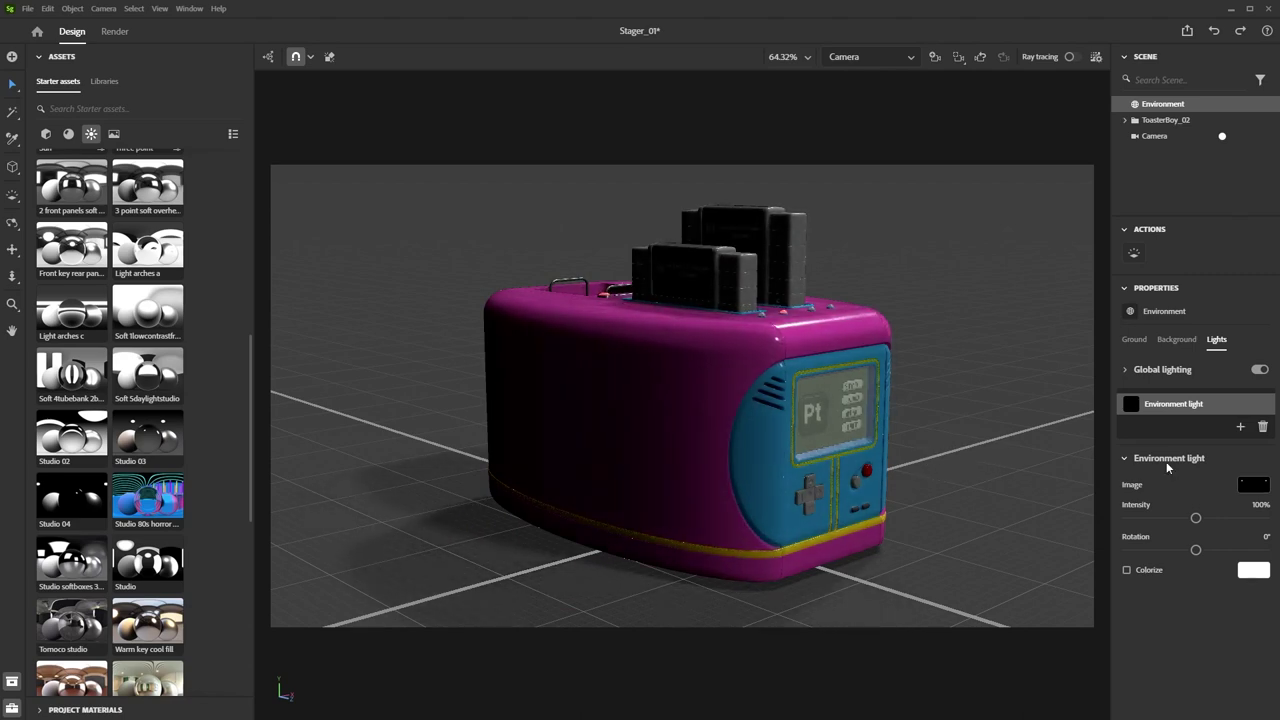
pyautogui.moveTo(1197, 520); pyautogui.dragTo(1139, 517)
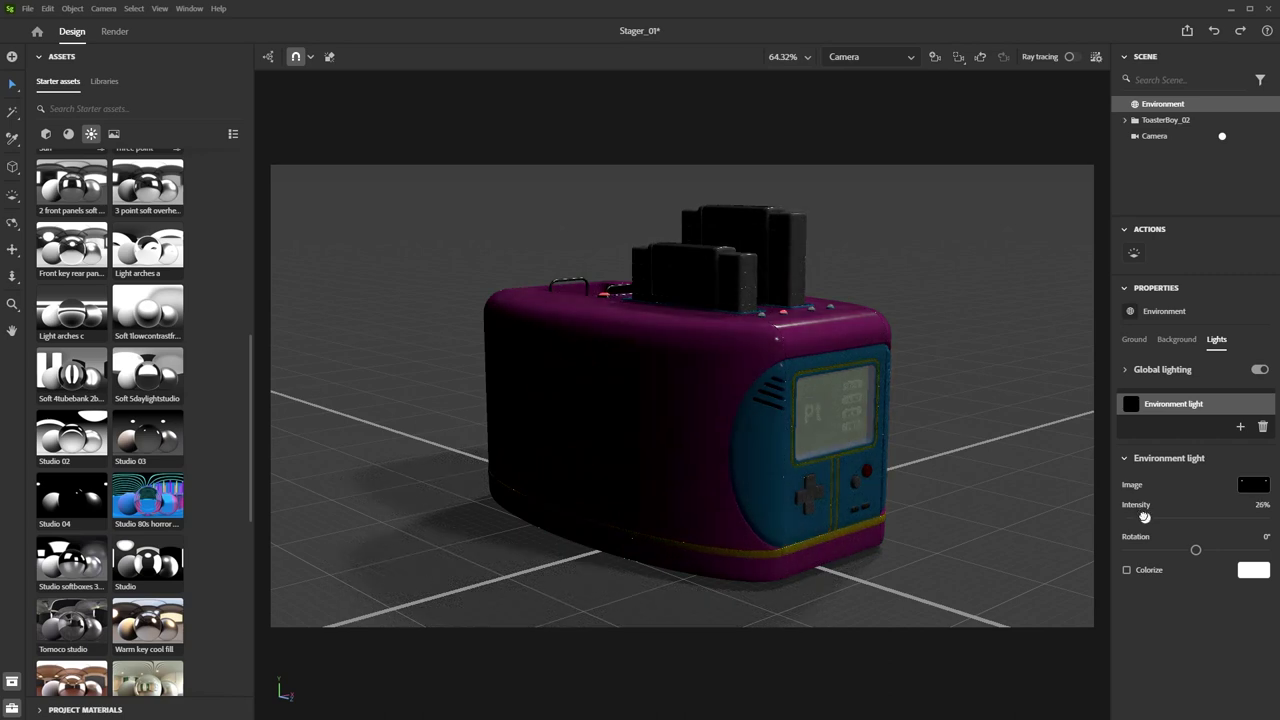
# Add an image light aimed at the toaster's front top edge, with rotation 94°, height 35° and size 9%.
pyautogui.click(1238, 430)
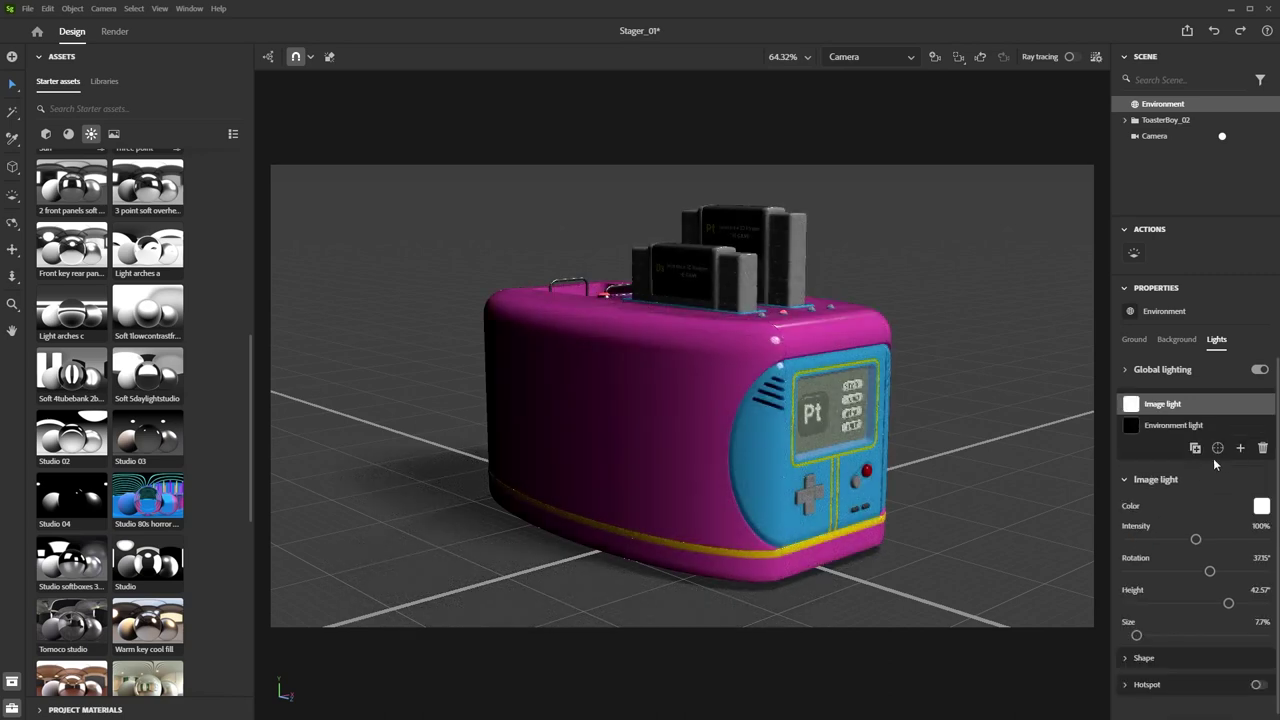
pyautogui.click(1217, 448)
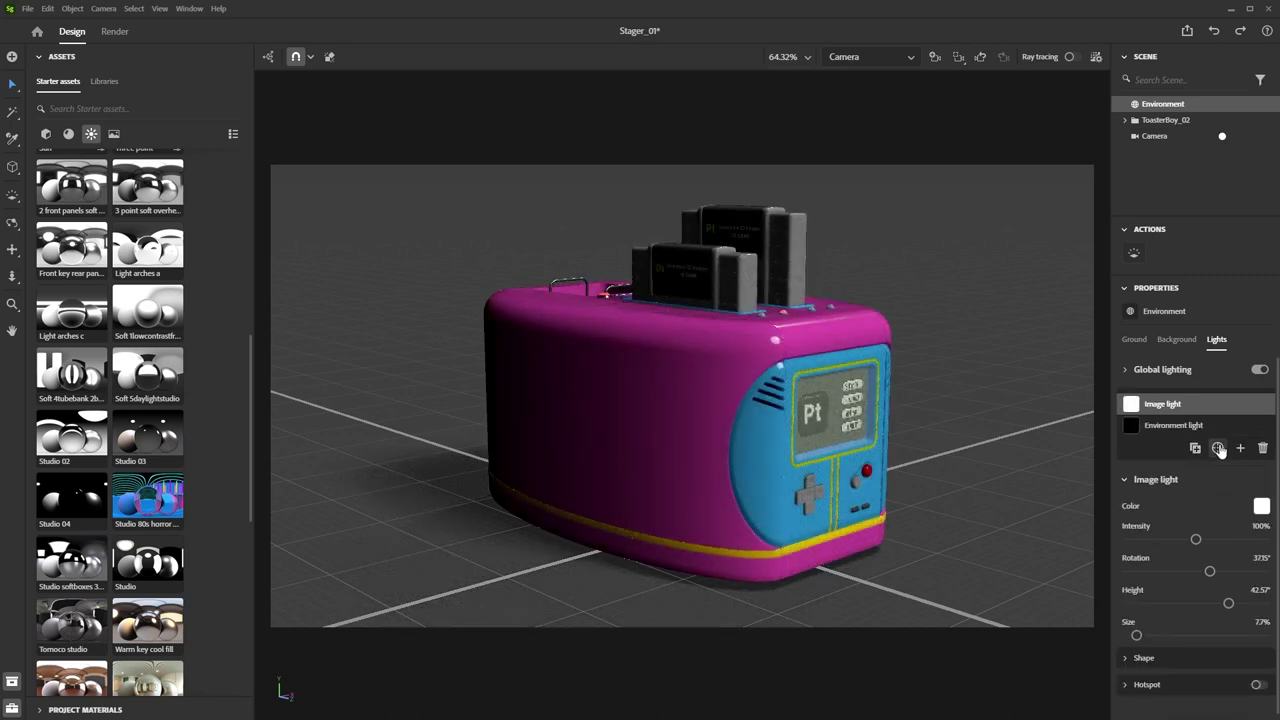
pyautogui.click(884, 321)
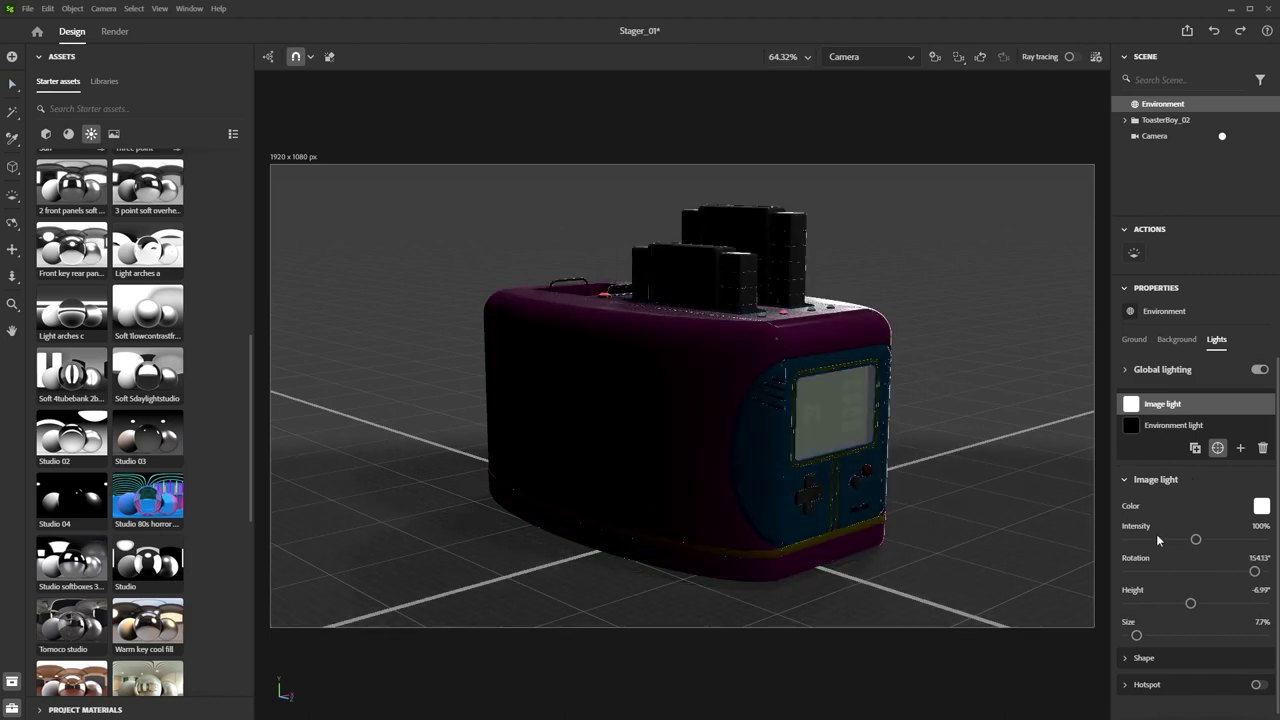
pyautogui.moveTo(1255, 575)
pyautogui.mouseDown()
pyautogui.moveTo(1221, 571)
pyautogui.moveTo(1200, 605)
pyautogui.moveTo(1224, 603)
pyautogui.moveTo(1231, 573)
pyautogui.mouseUp()
pyautogui.moveTo(1137, 637)
pyautogui.mouseDown()
pyautogui.moveTo(1157, 633)
pyautogui.moveTo(1138, 631)
pyautogui.mouseUp()
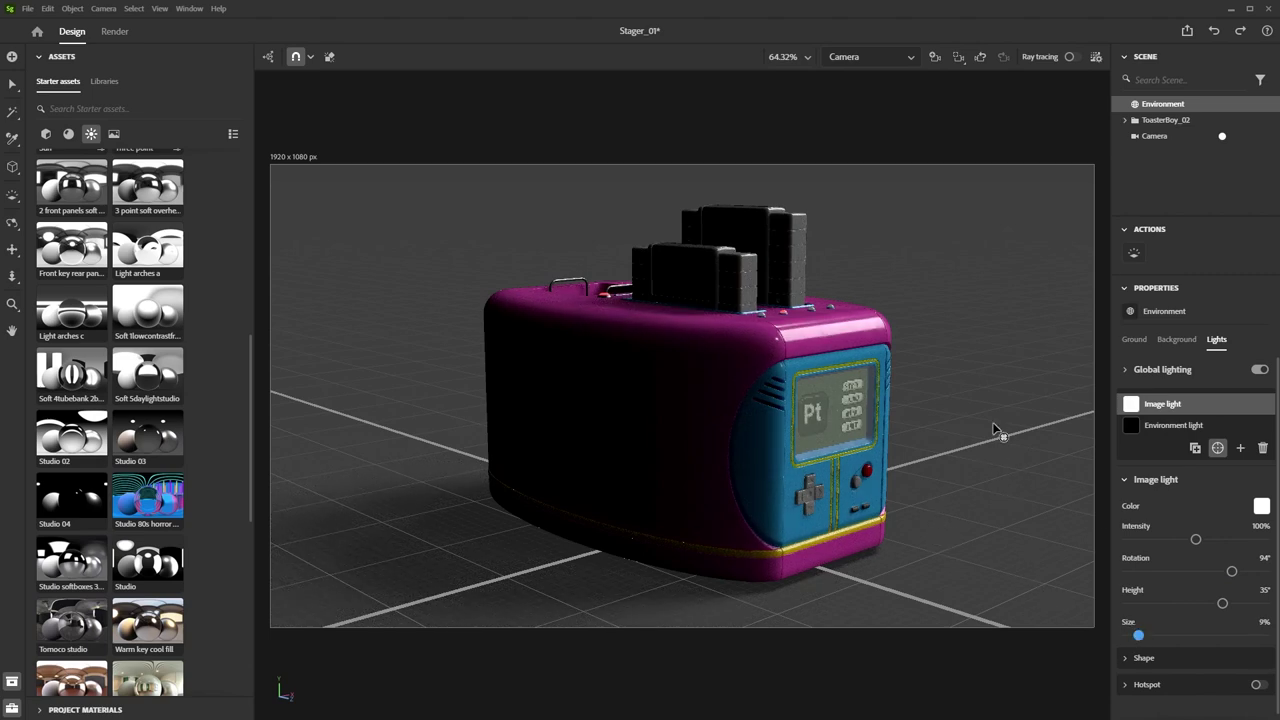
# Add a second image light and aim it at the upper rear corner of the toaster's pink body.
pyautogui.click(1241, 450)
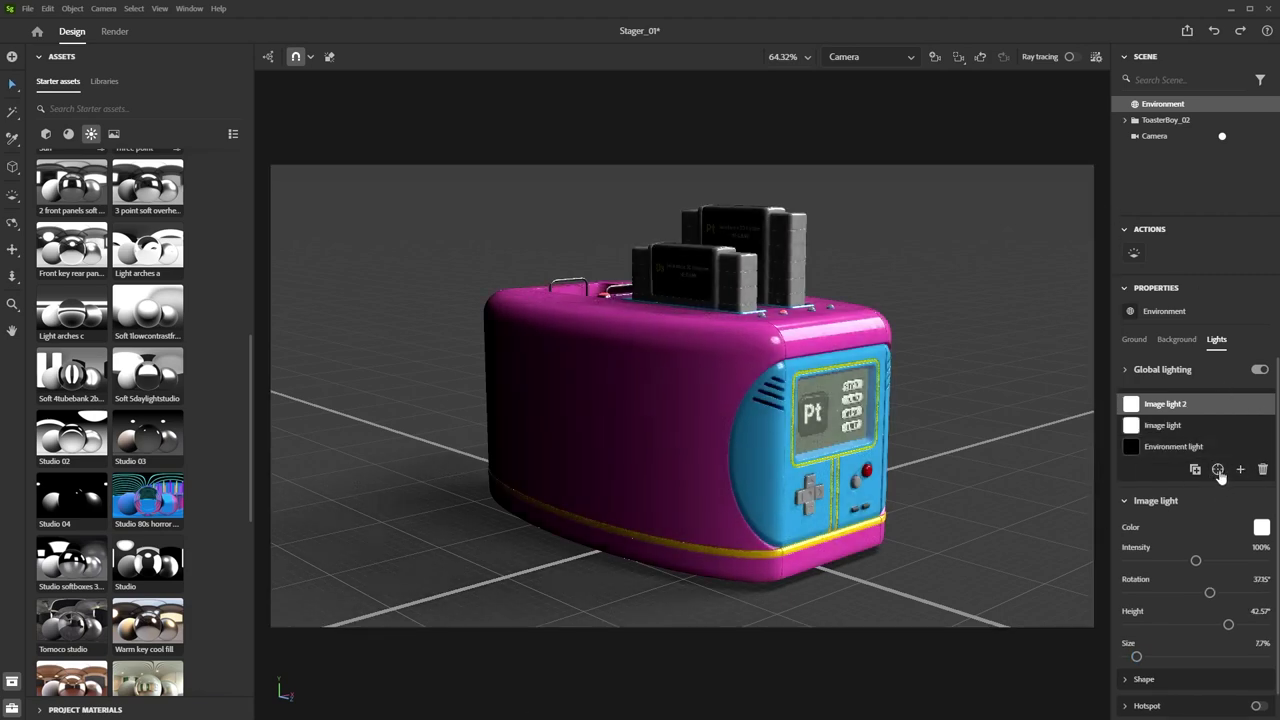
pyautogui.click(1217, 469)
pyautogui.click(499, 308)
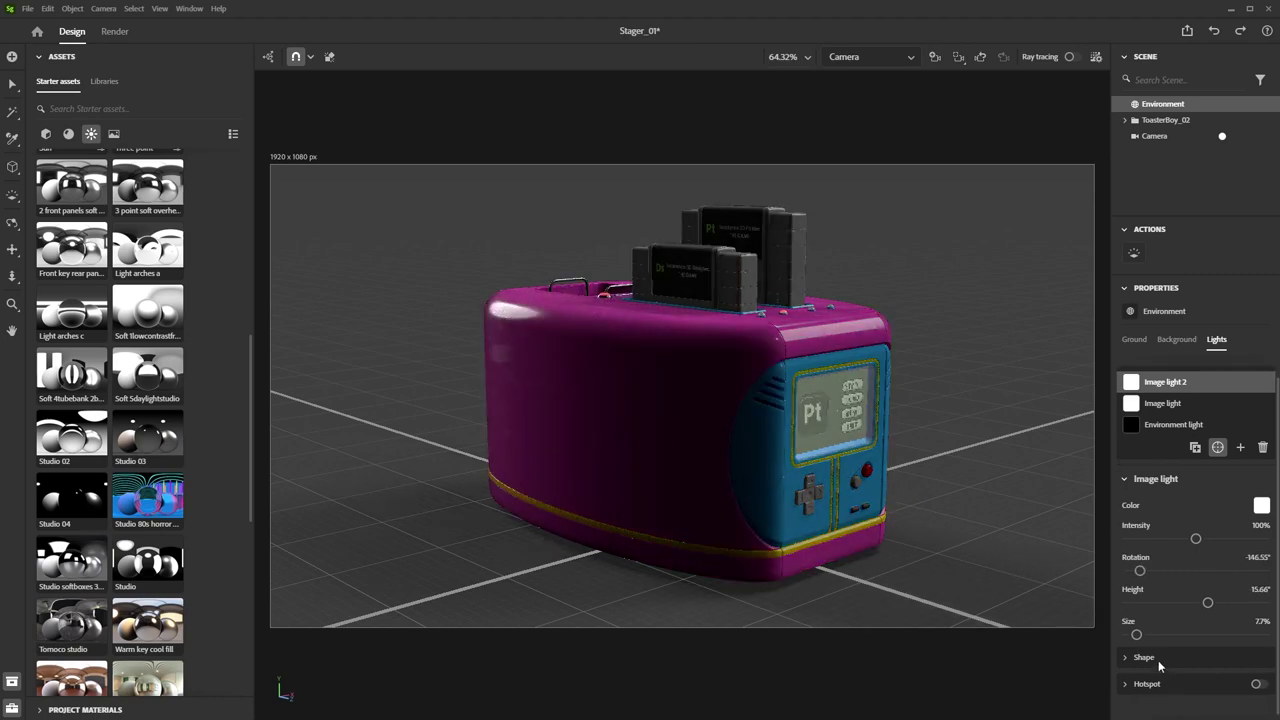
# Change the second image light's shape to Square with an aspect ratio of 1:4.
pyautogui.scroll(-2, 1158, 665)
pyautogui.click(1141, 652)
pyautogui.scroll(-3, 1160, 648)
pyautogui.click(1206, 613)
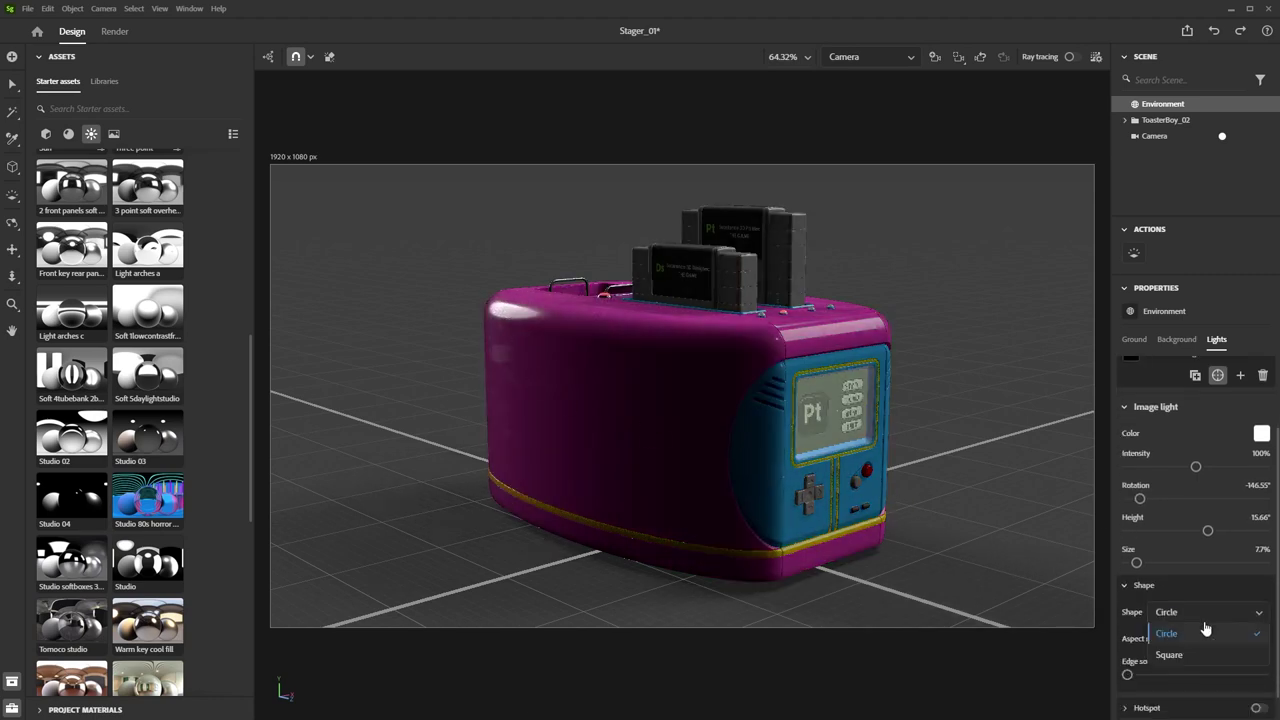
pyautogui.click(1185, 656)
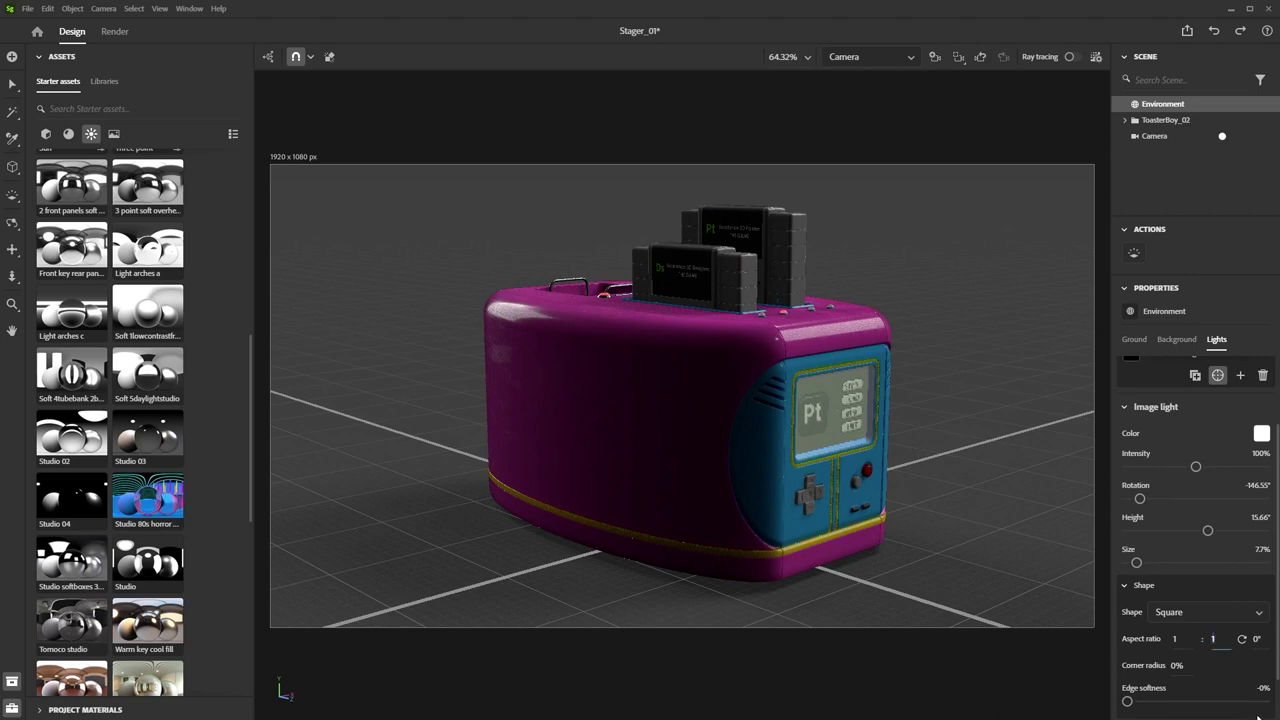
pyautogui.write('4')
pyautogui.press('Return')
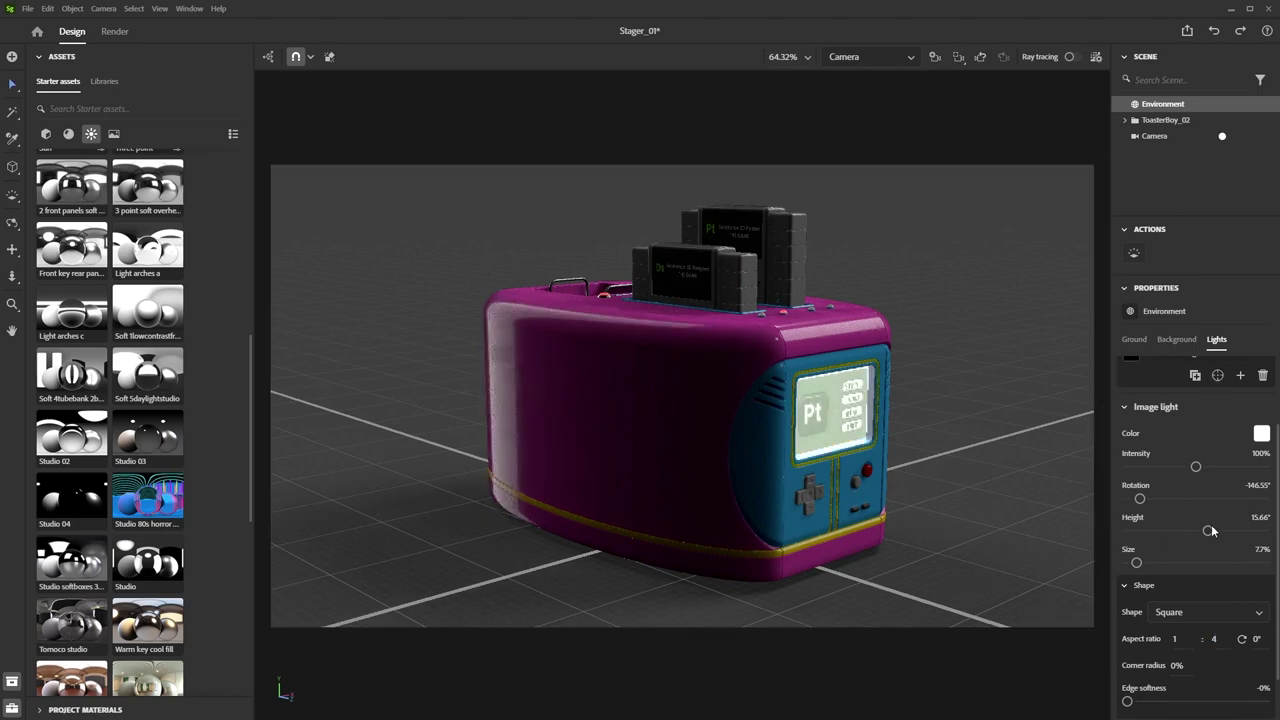
# Set the second image light's height to 30°, rotation to -133° and intensity to 105%.
pyautogui.moveTo(1209, 531); pyautogui.dragTo(1218, 530)
pyautogui.moveTo(1139, 498); pyautogui.dragTo(1200, 469)
pyautogui.scroll(2, 1140, 514)
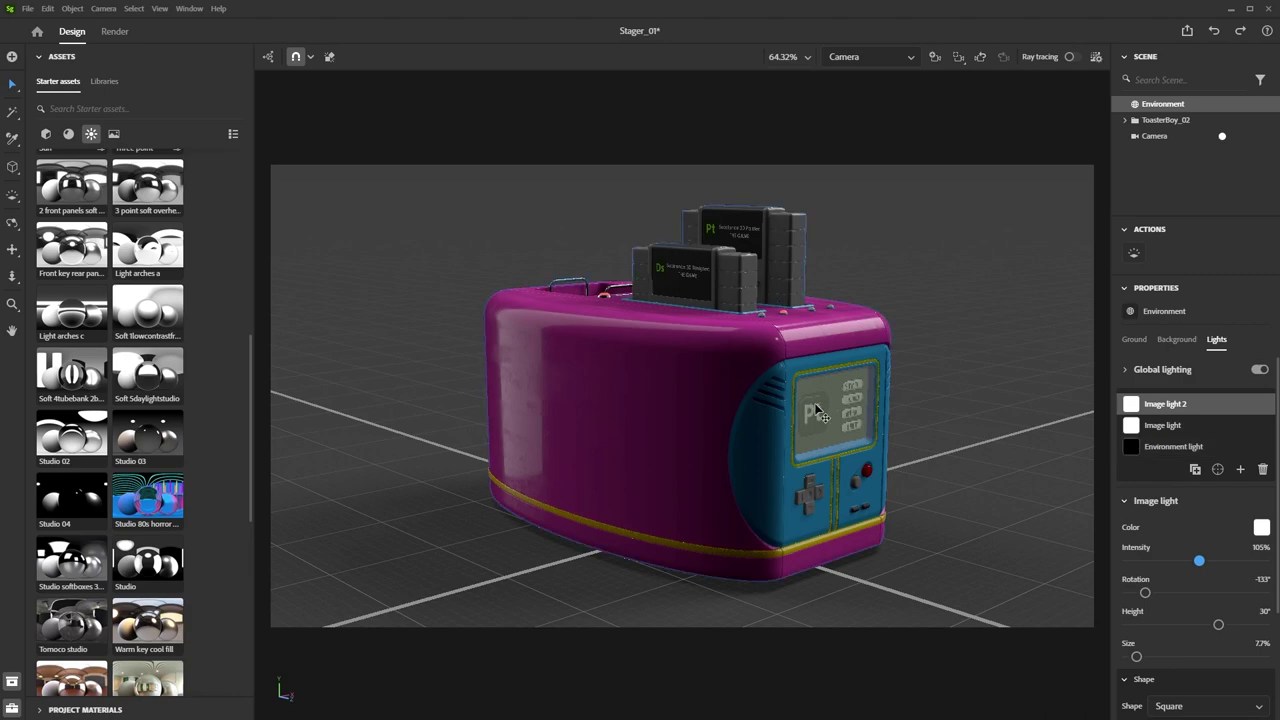
# Open the Plastic Pink body material's roughness image in Photoshop and arrange its window beside the Stager view.
pyautogui.click(590, 378)
pyautogui.click(592, 379)
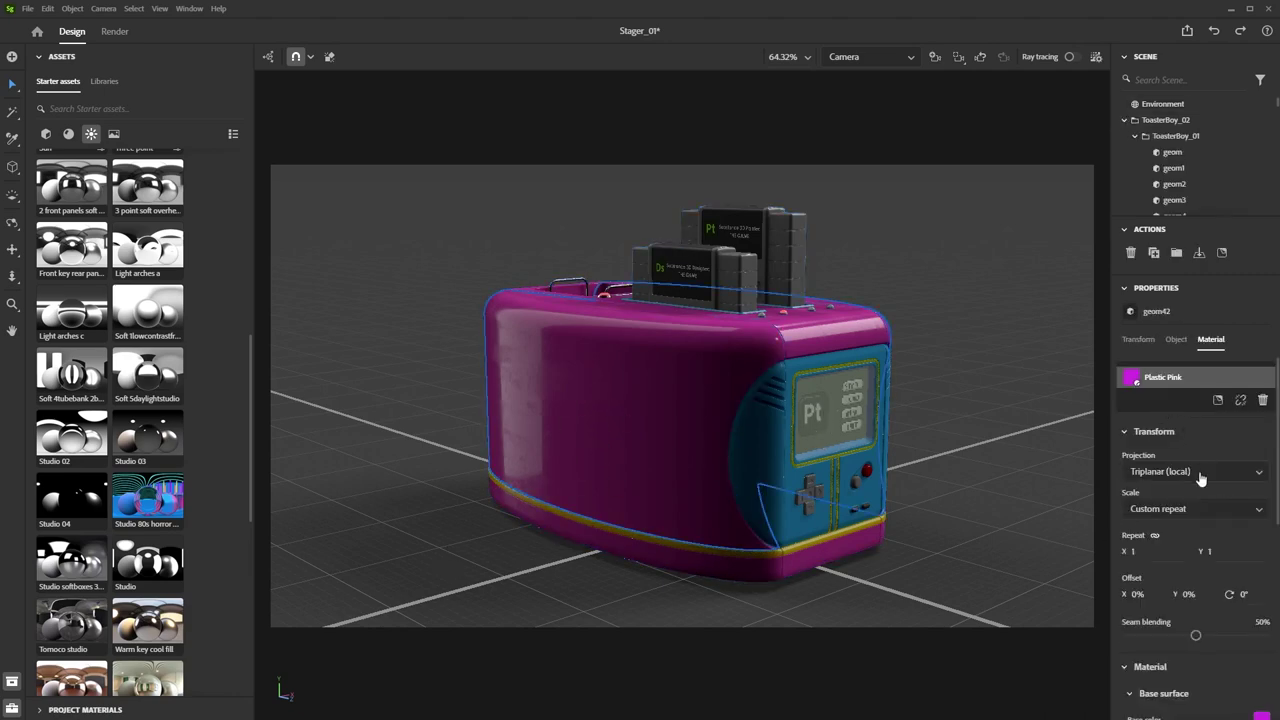
pyautogui.scroll(-5, 1202, 478)
pyautogui.click(1262, 482)
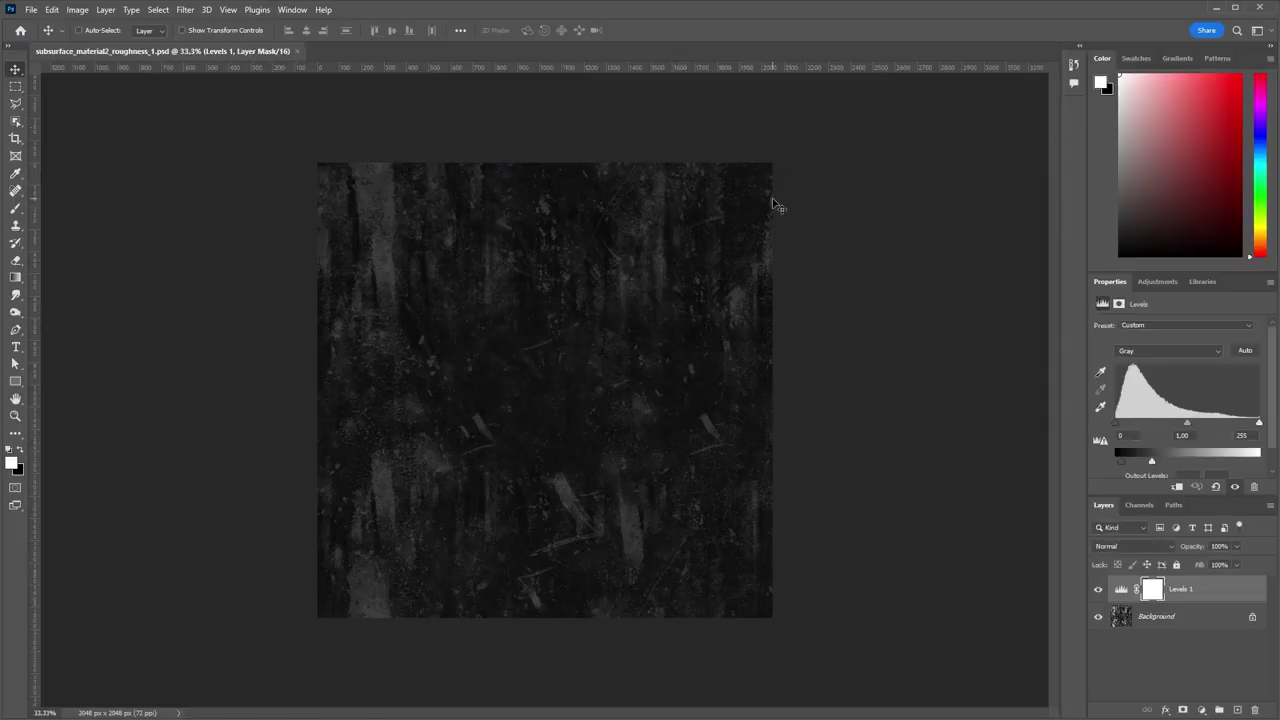
pyautogui.moveTo(1274, 282); pyautogui.dragTo(645, 310)
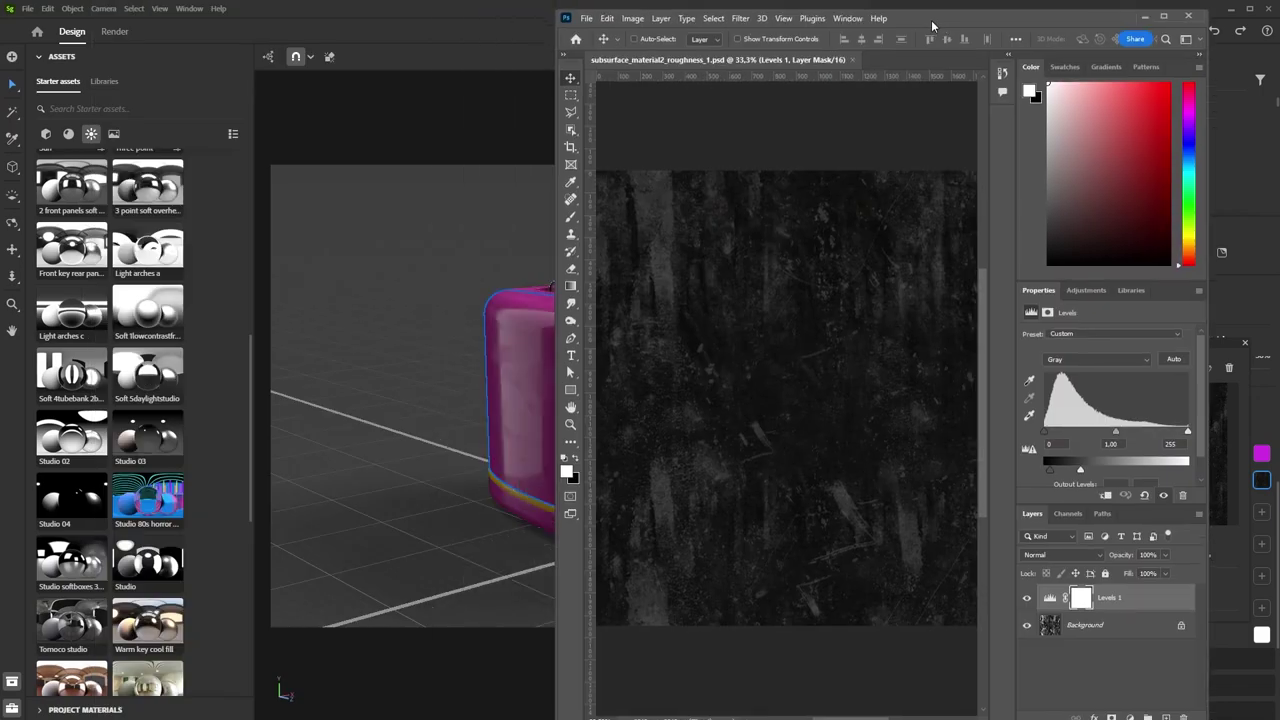
pyautogui.moveTo(932, 25); pyautogui.dragTo(999, 17)
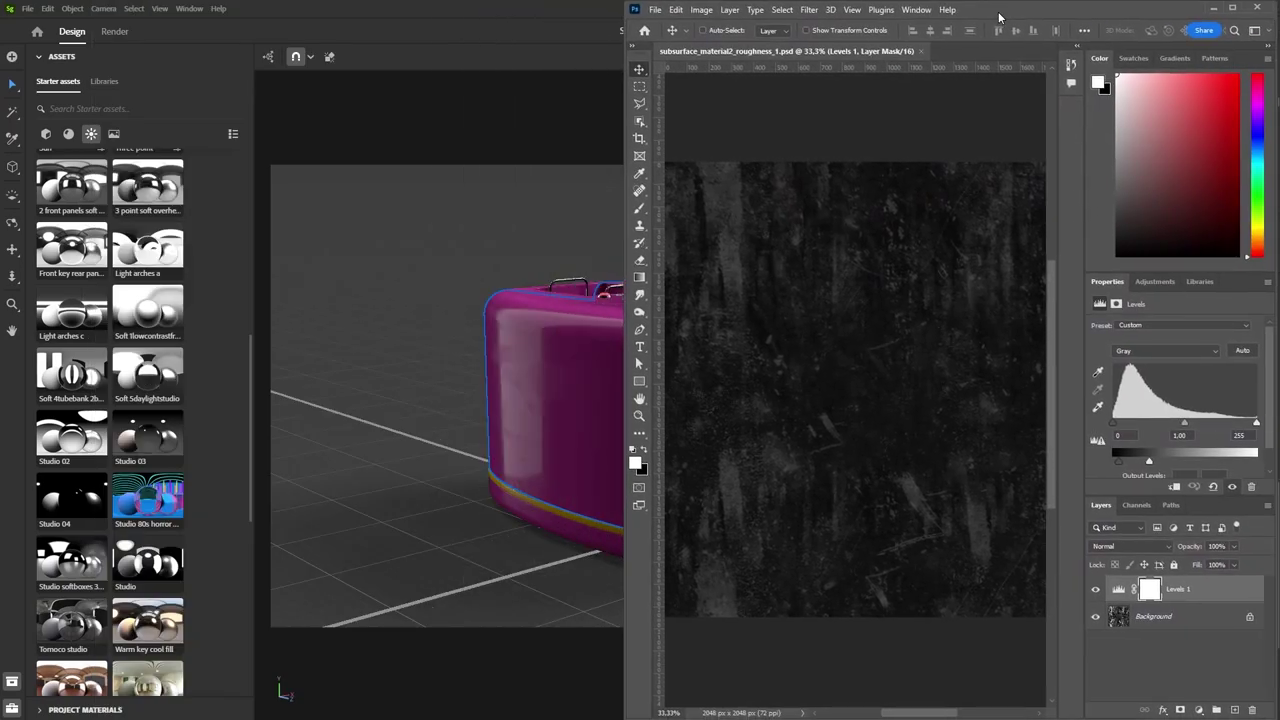
# Add a Brightness/Contrast adjustment layer using Legacy mode with brightness -12 and contrast -37, and return to Stager.
pyautogui.click(729, 9)
pyautogui.moveTo(785, 186)
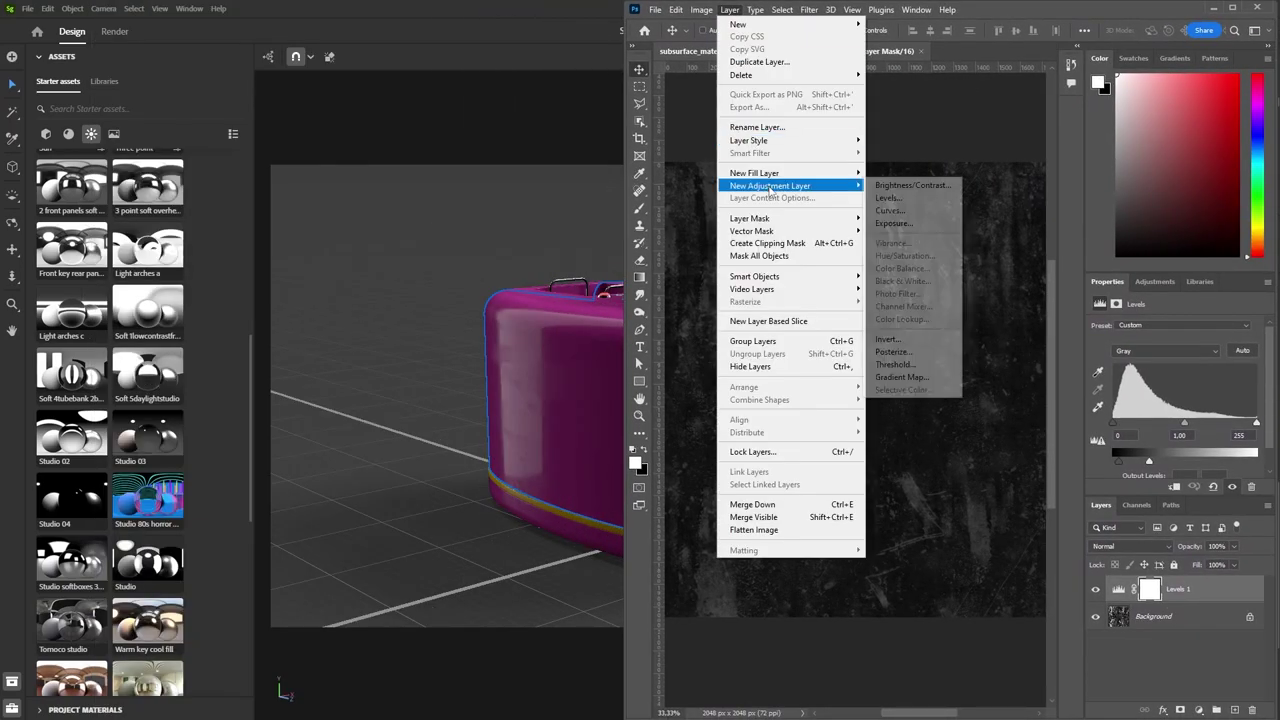
pyautogui.click(905, 184)
pyautogui.click(965, 286)
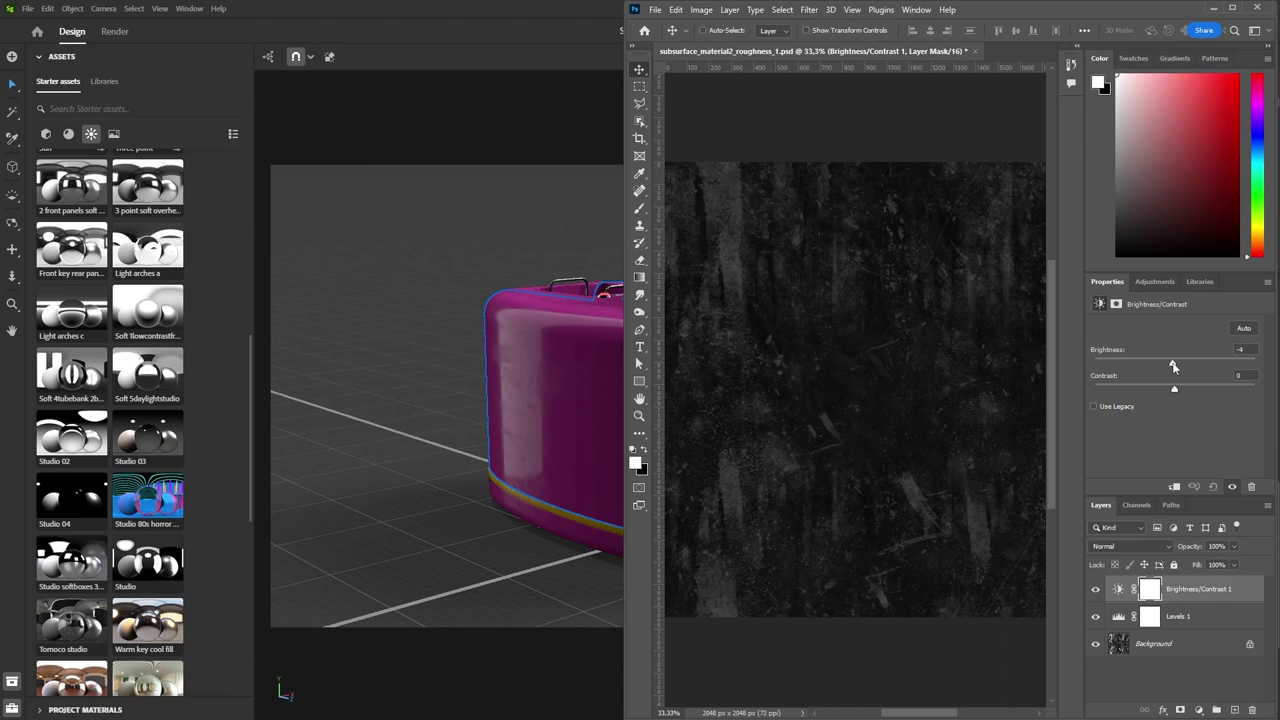
pyautogui.moveTo(1174, 366); pyautogui.dragTo(1145, 392)
pyautogui.click(1094, 406)
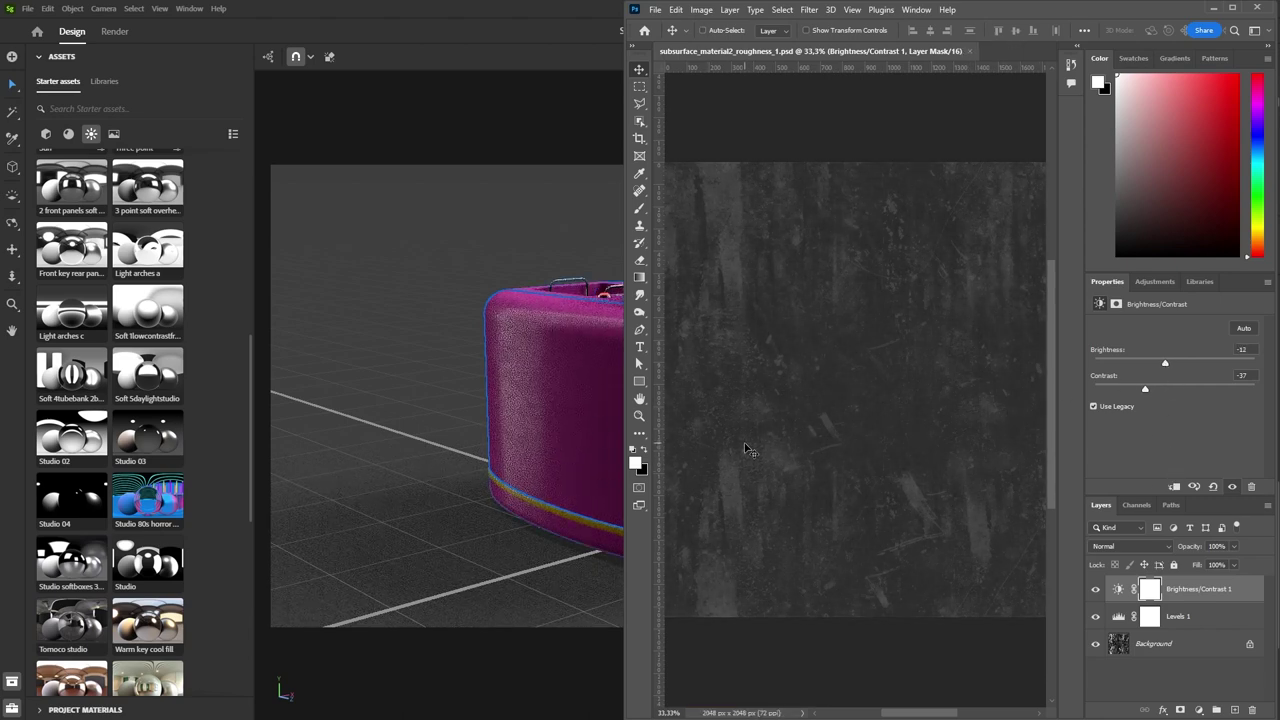
pyautogui.click(1213, 9)
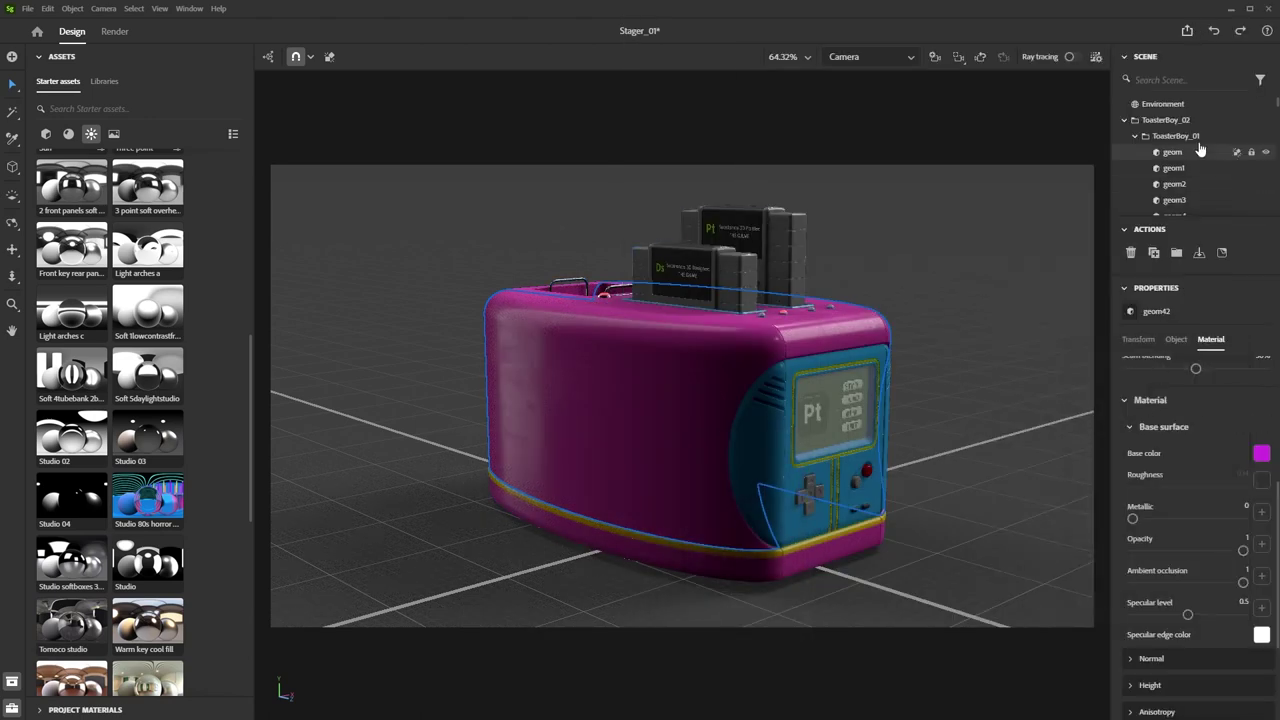
# Switch to the Viewport camera and place an Area physical light on top of the toaster.
pyautogui.click(1180, 104)
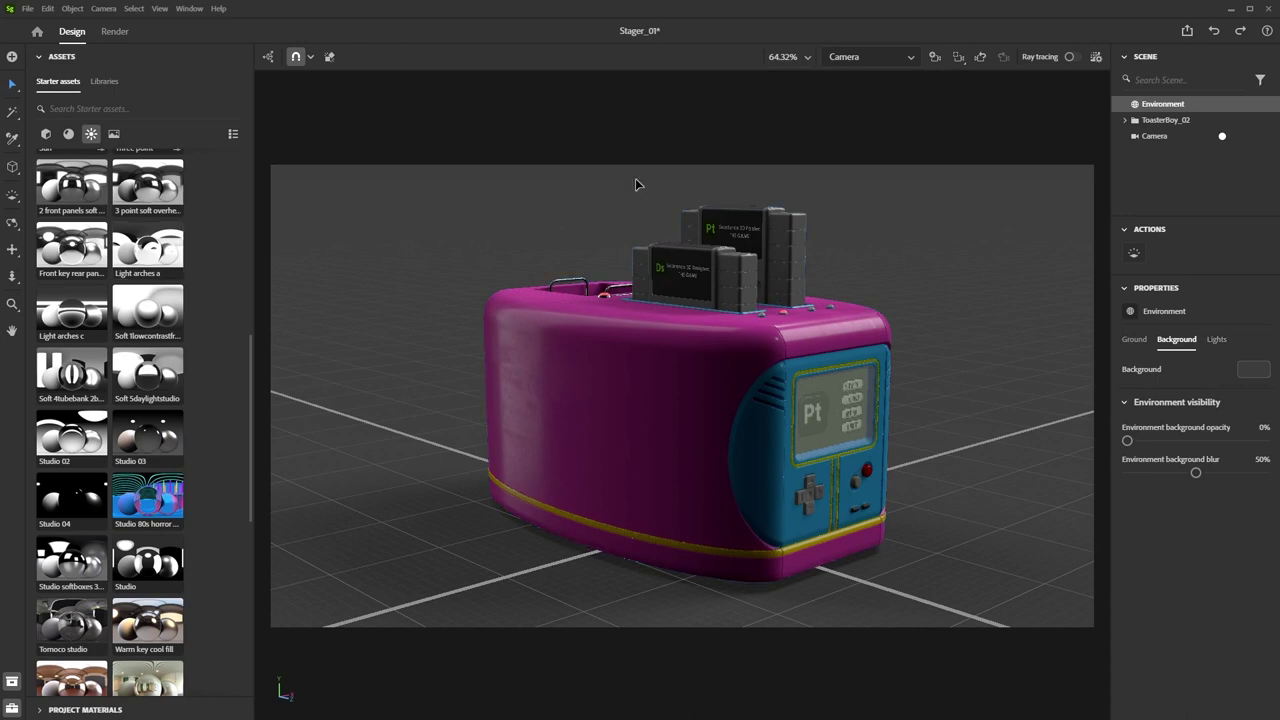
pyautogui.click(890, 64)
pyautogui.click(877, 80)
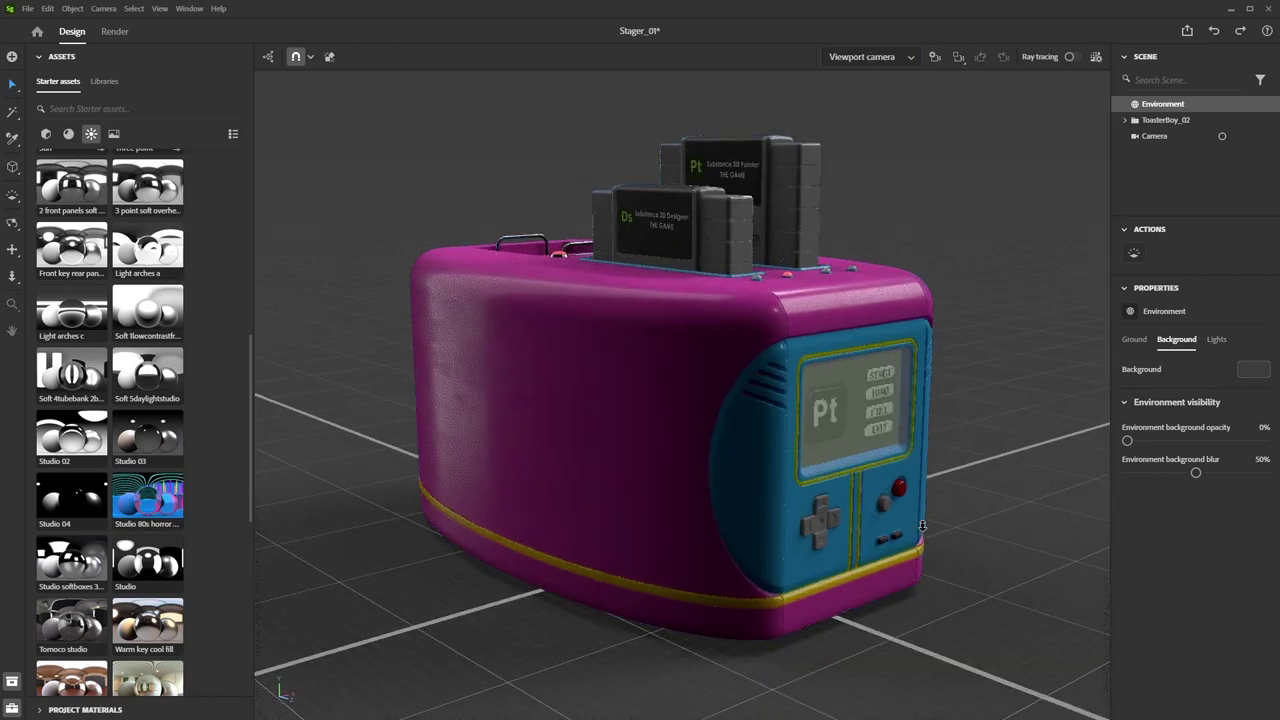
pyautogui.scroll(-5, 891, 469)
pyautogui.scroll(6, 104, 231)
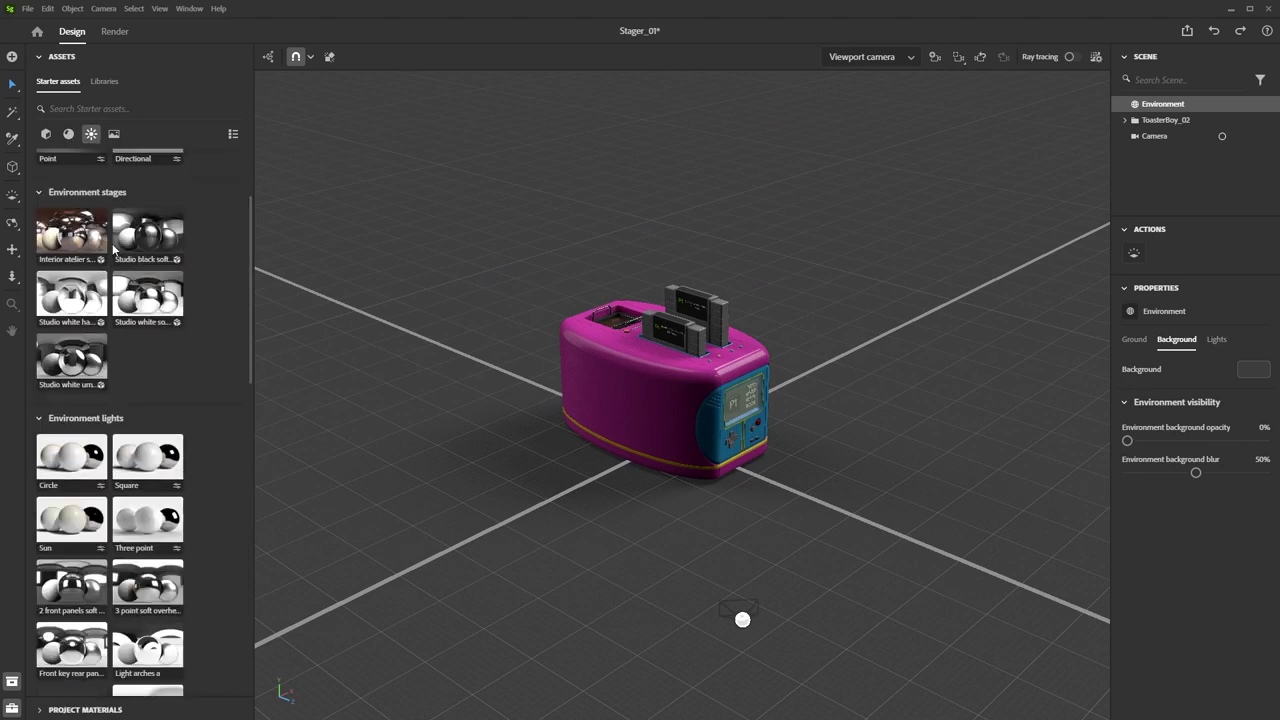
pyautogui.moveTo(87, 201); pyautogui.dragTo(643, 345)
# Set the area light's Y rotation to 180° and raise it to a Y position of 42 cm.
pyautogui.click(1138, 339)
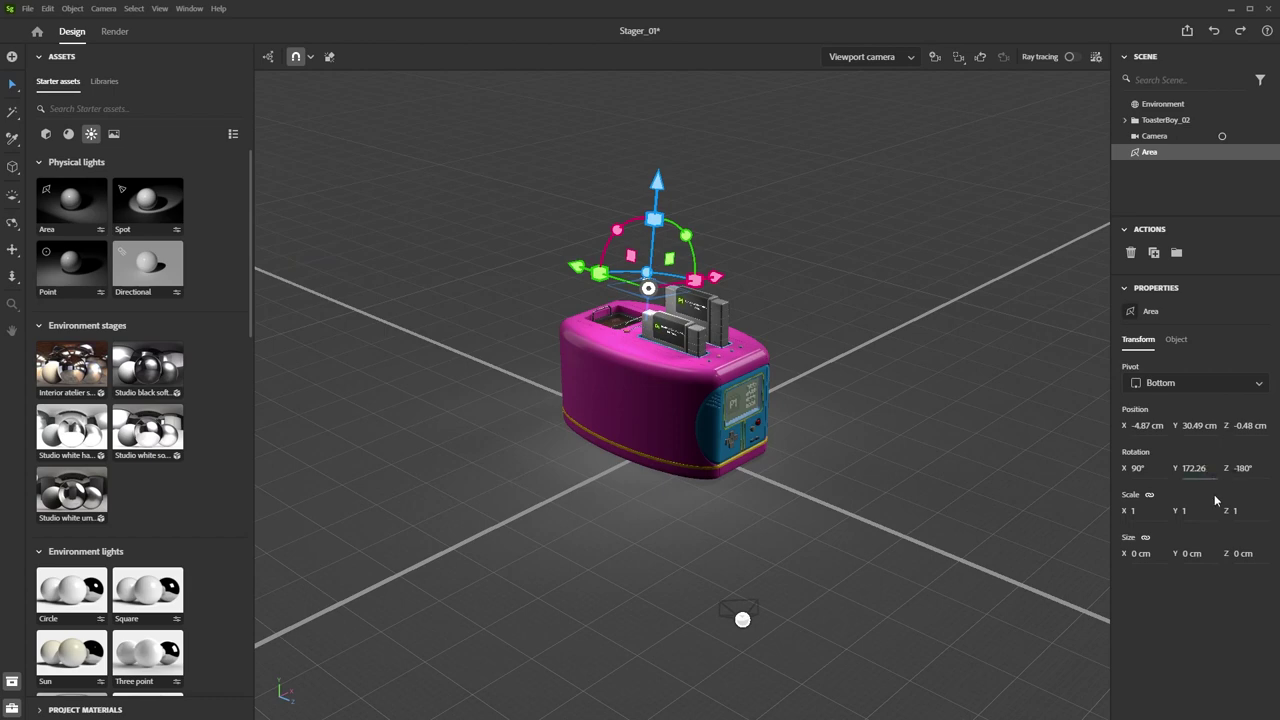
pyautogui.write('180')
pyautogui.press('Return')
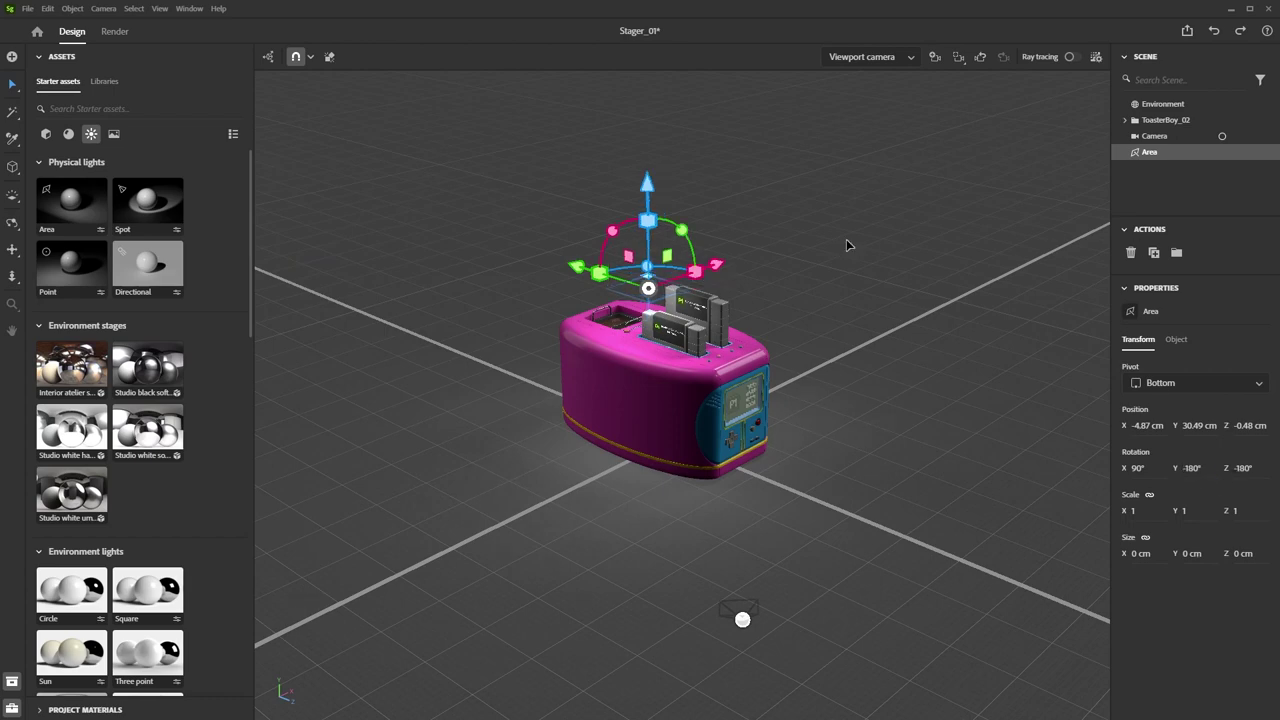
pyautogui.moveTo(657, 182); pyautogui.dragTo(650, 114)
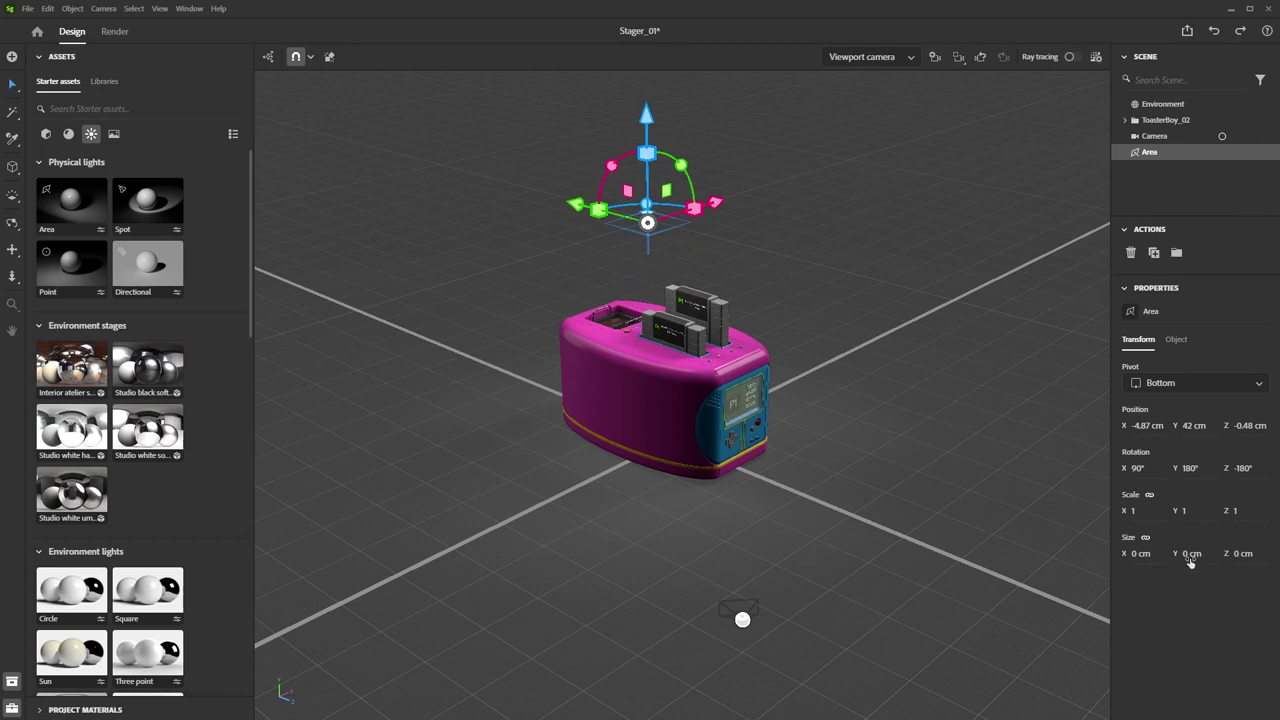
# Set the area light's width to 30 cm and height to 50 cm.
pyautogui.click(1177, 341)
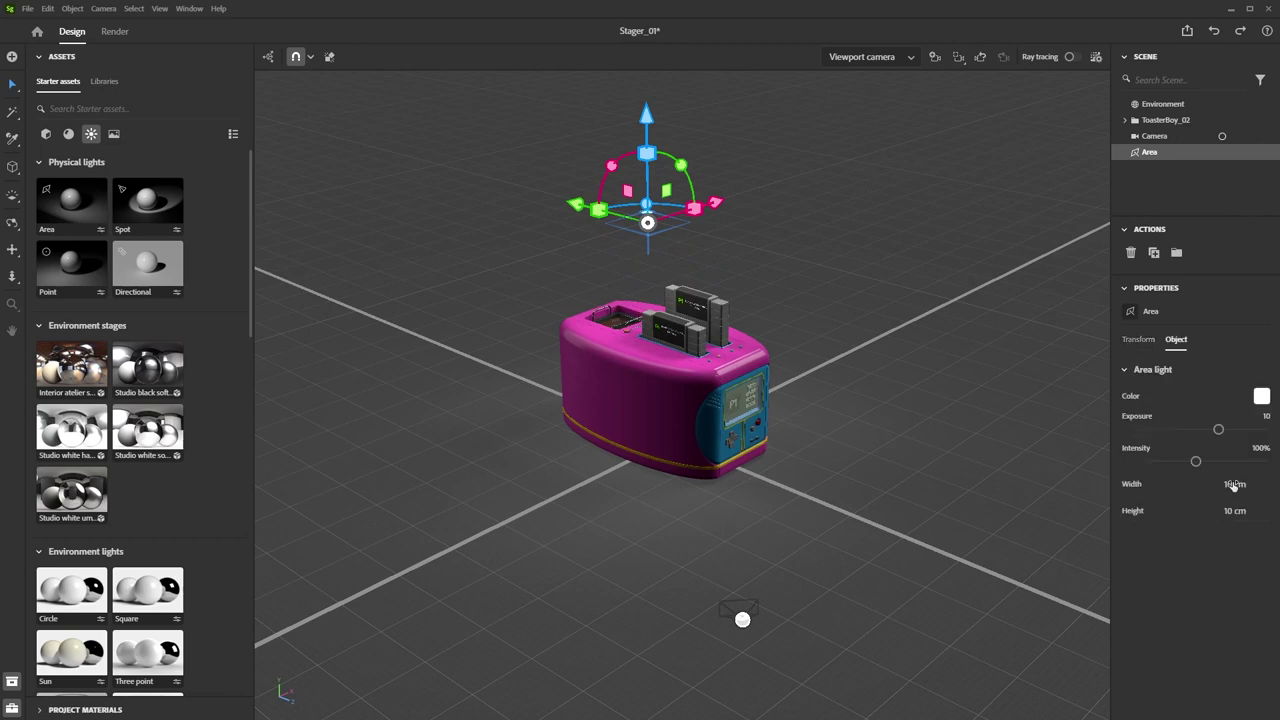
pyautogui.write('30')
pyautogui.press('Return')
pyautogui.click(1237, 527)
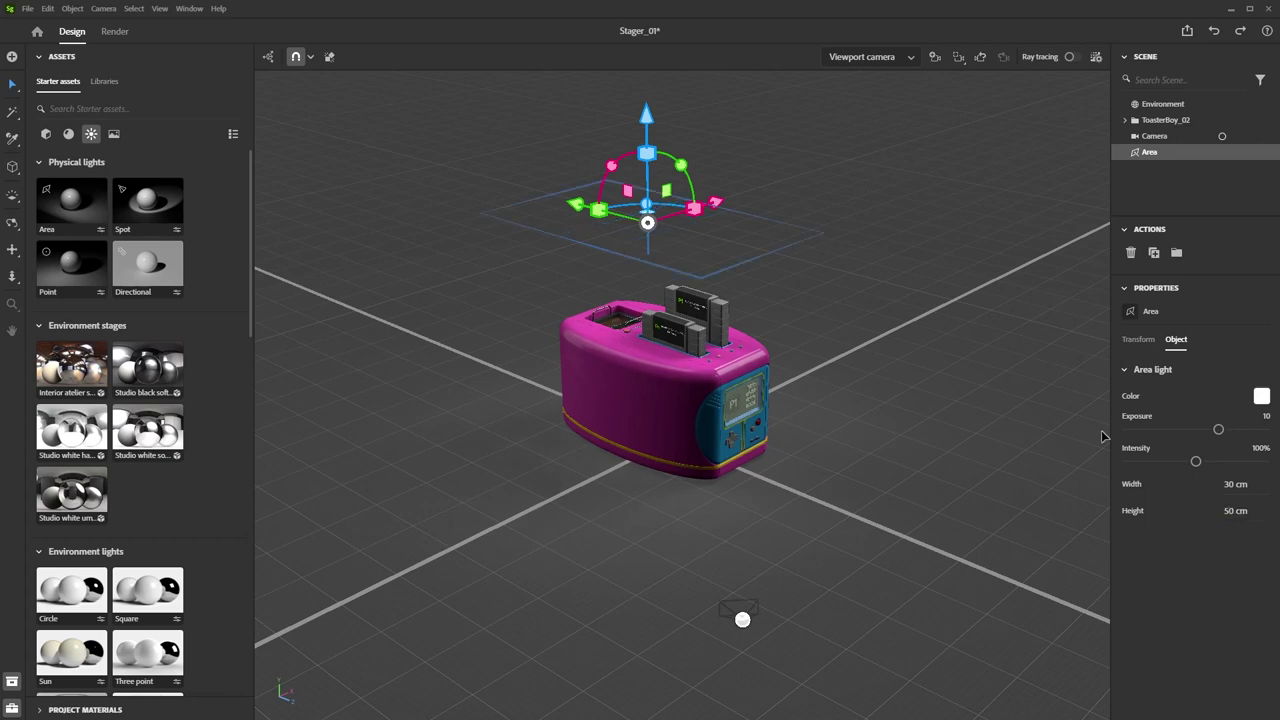
# Lower the area light closer to the top of the toaster, checking its placement from several angles.
pyautogui.moveTo(735, 563); pyautogui.dragTo(743, 489, button='right')
pyautogui.scroll(5, 783, 531)
pyautogui.scroll(-5, 783, 531)
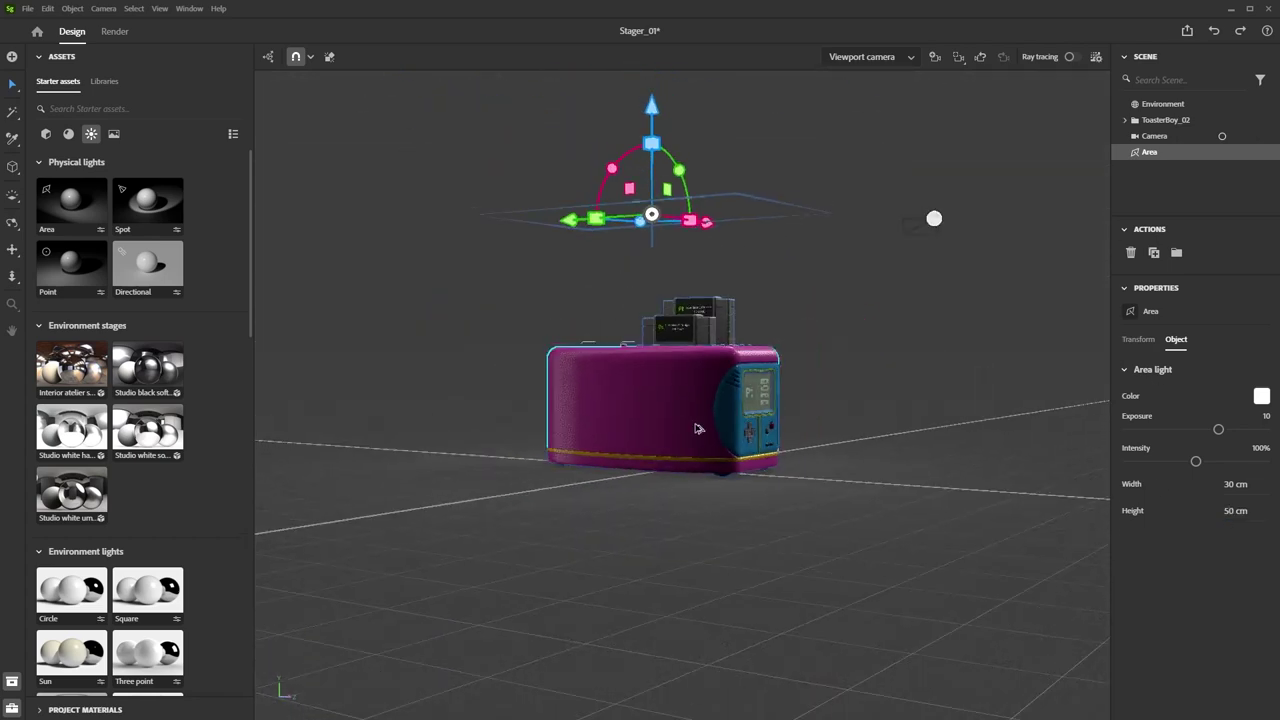
pyautogui.moveTo(697, 429); pyautogui.dragTo(672, 319, button='right')
pyautogui.moveTo(630, 290); pyautogui.dragTo(621, 271)
pyautogui.moveTo(776, 425); pyautogui.dragTo(723, 140, button='right')
pyautogui.moveTo(710, 286); pyautogui.dragTo(712, 320)
# Raise the area light's exposure to 11.2 and switch to the Camera view.
pyautogui.moveTo(1222, 430); pyautogui.dragTo(1228, 430)
pyautogui.moveTo(1005, 565); pyautogui.dragTo(906, 454, button='right')
pyautogui.click(872, 57)
pyautogui.click(856, 100)
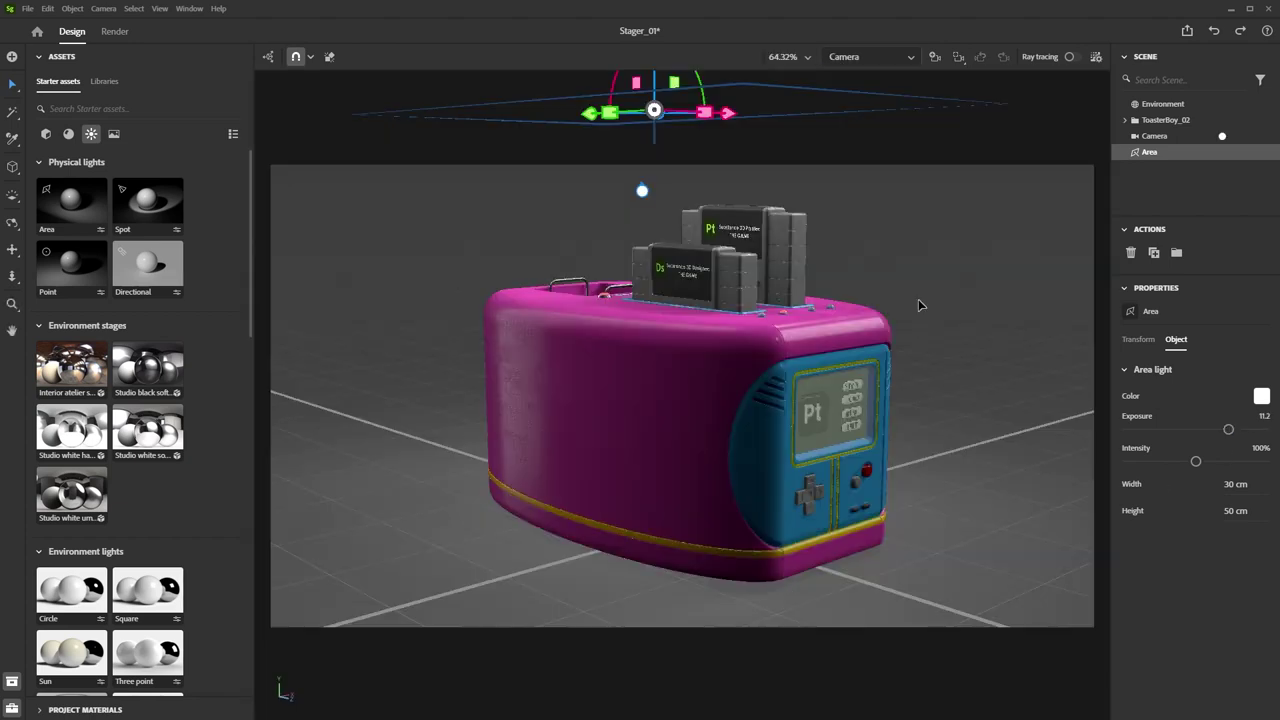
# Lower the area light to a Y position of about 36 cm and tilt it to a Y rotation of about 166°.
pyautogui.click(1138, 339)
pyautogui.moveTo(1199, 426)
pyautogui.mouseDown()
pyautogui.moveTo(1221, 426)
pyautogui.moveTo(1181, 426)
pyautogui.mouseUp()
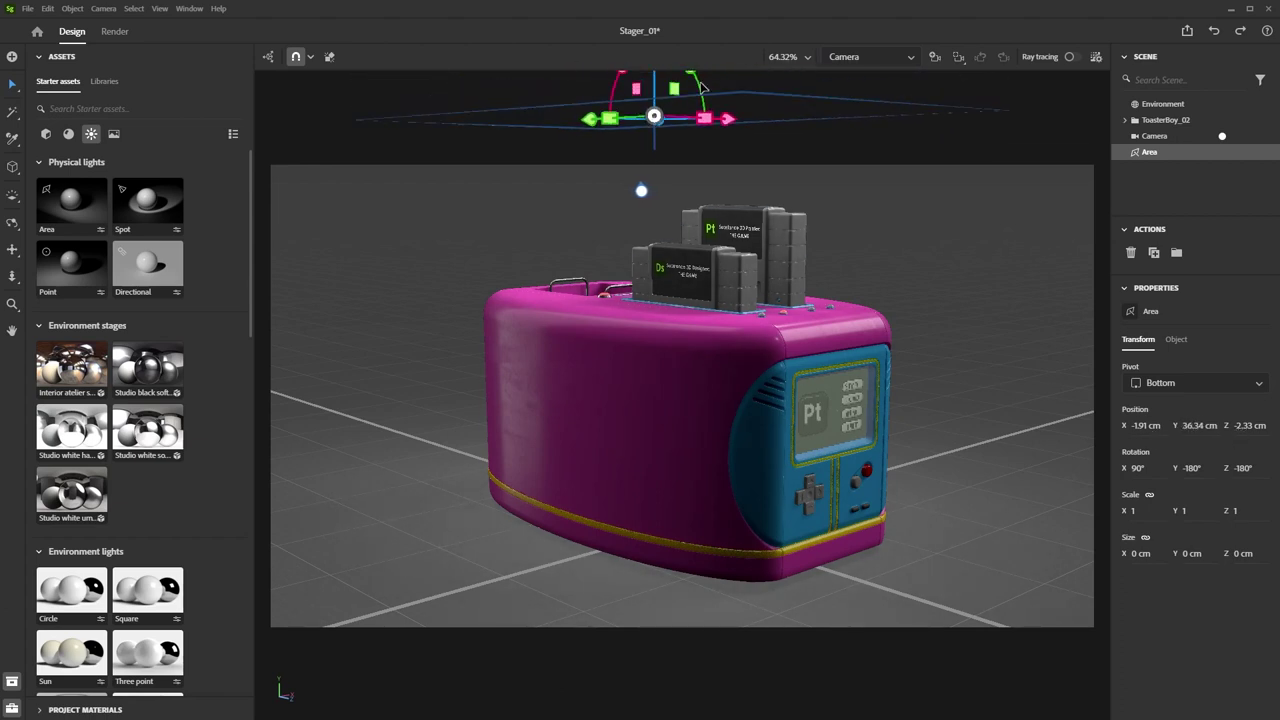
pyautogui.moveTo(700, 86); pyautogui.dragTo(738, 156)
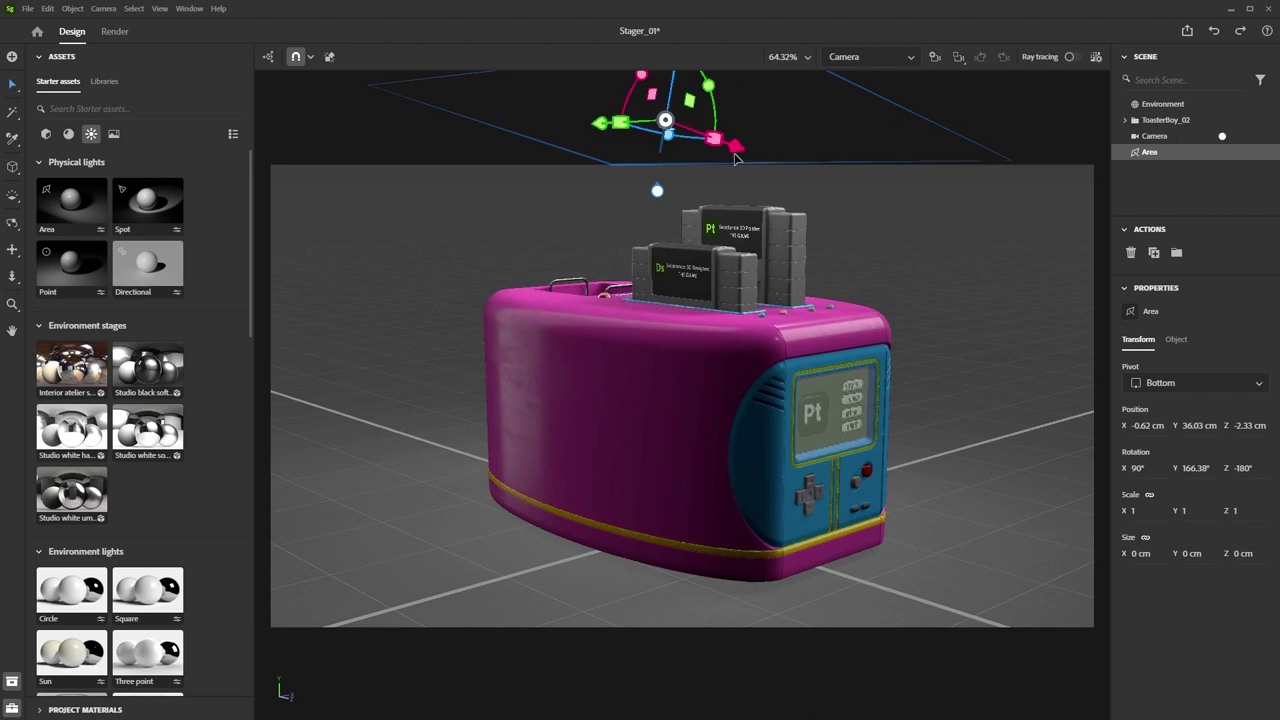
# Set the area light's exposure to 10 and move the light slightly lower above the toaster.
pyautogui.click(1176, 340)
pyautogui.write('1')
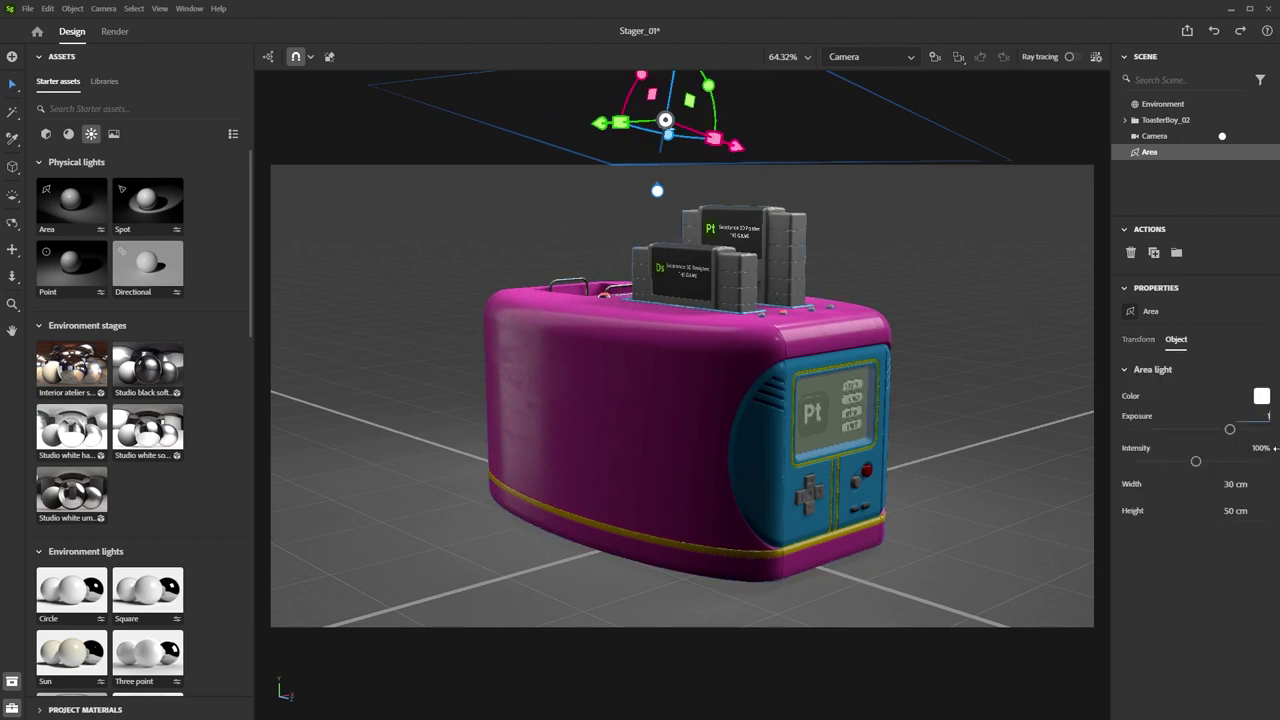
pyautogui.write('0')
pyautogui.press('Return')
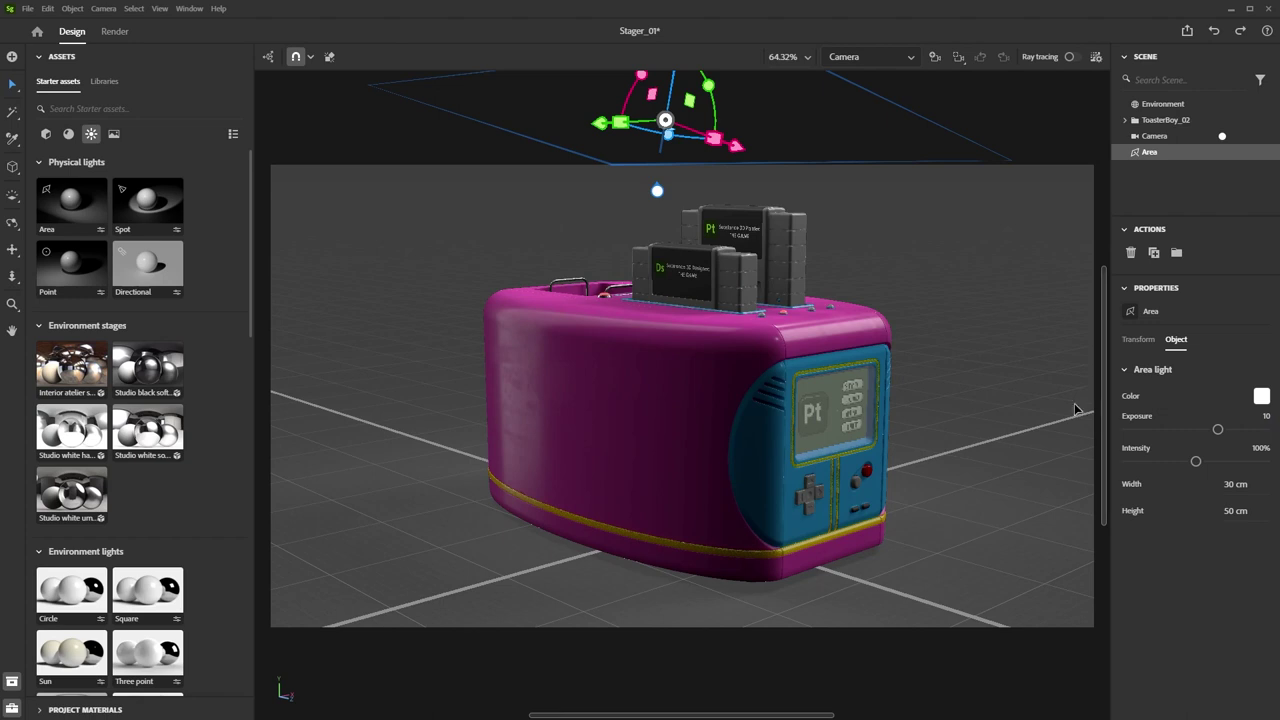
pyautogui.moveTo(673, 88)
pyautogui.mouseDown()
pyautogui.moveTo(665, 128)
pyautogui.moveTo(669, 112)
pyautogui.mouseUp()
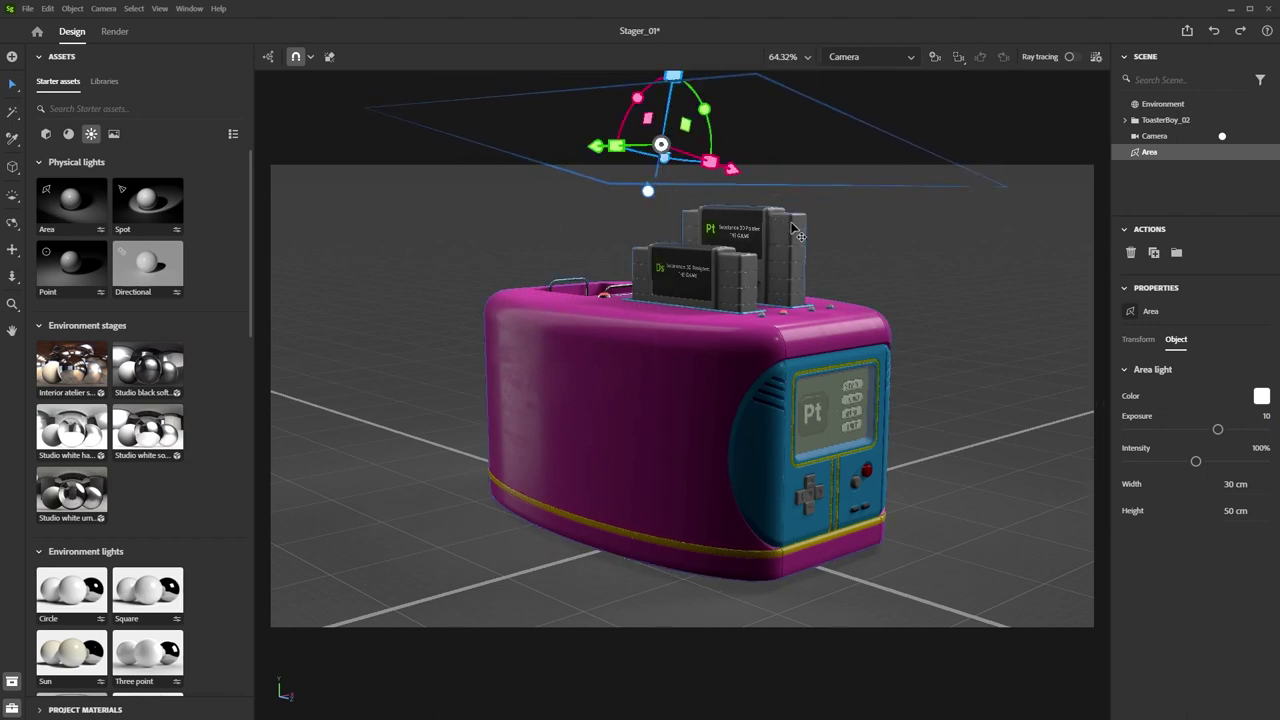
# Place a second Area physical light facing the screen on the toaster's blue front panel.
pyautogui.click(1168, 103)
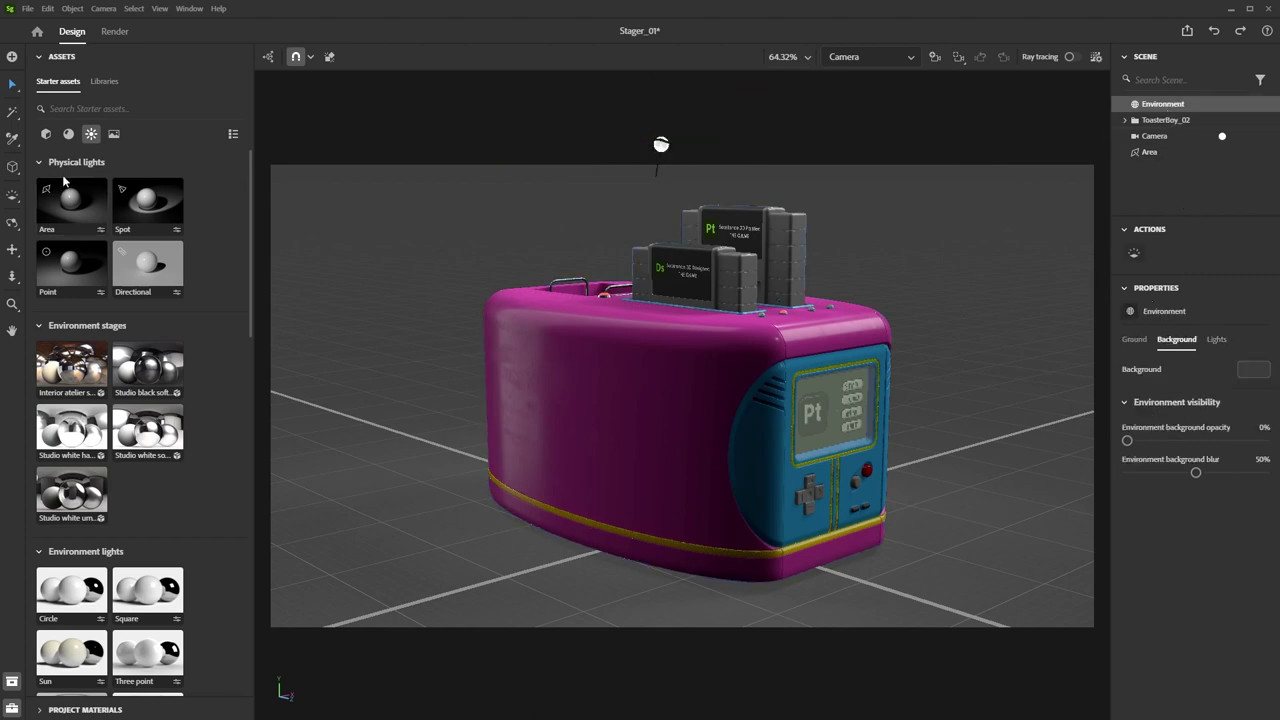
pyautogui.click(72, 212)
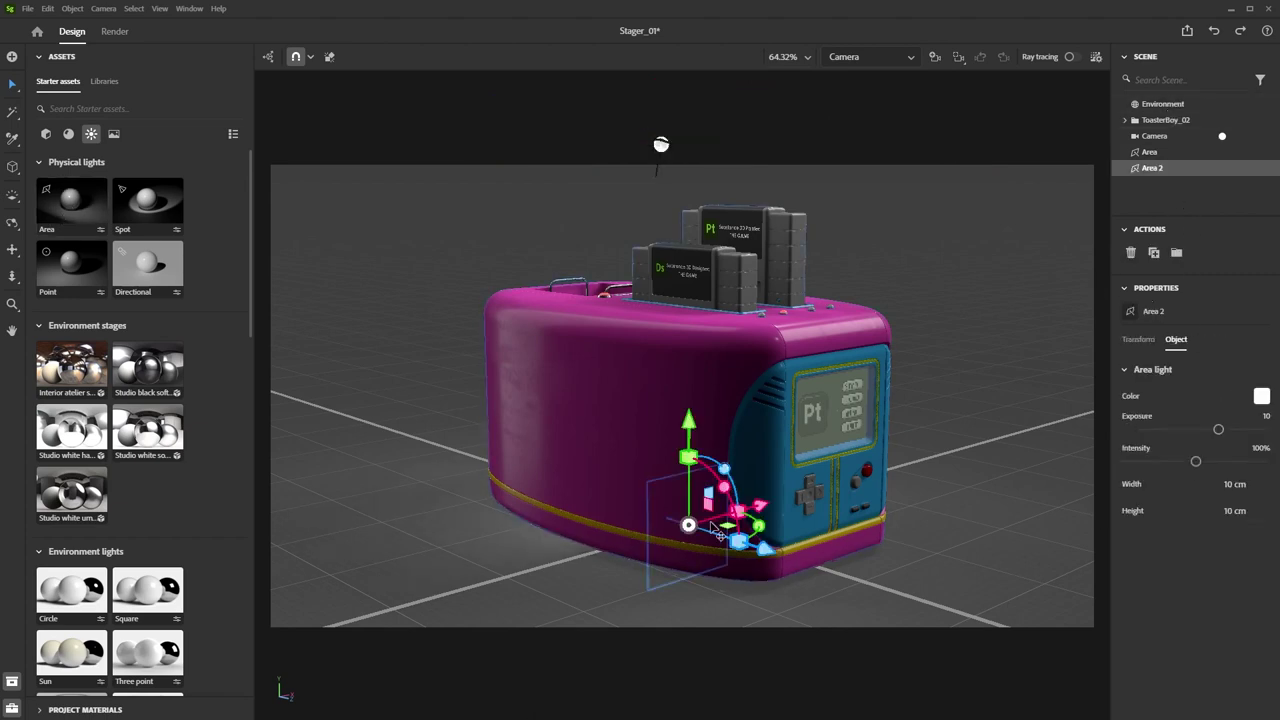
pyautogui.press('Delete')
pyautogui.moveTo(72, 208); pyautogui.dragTo(838, 411)
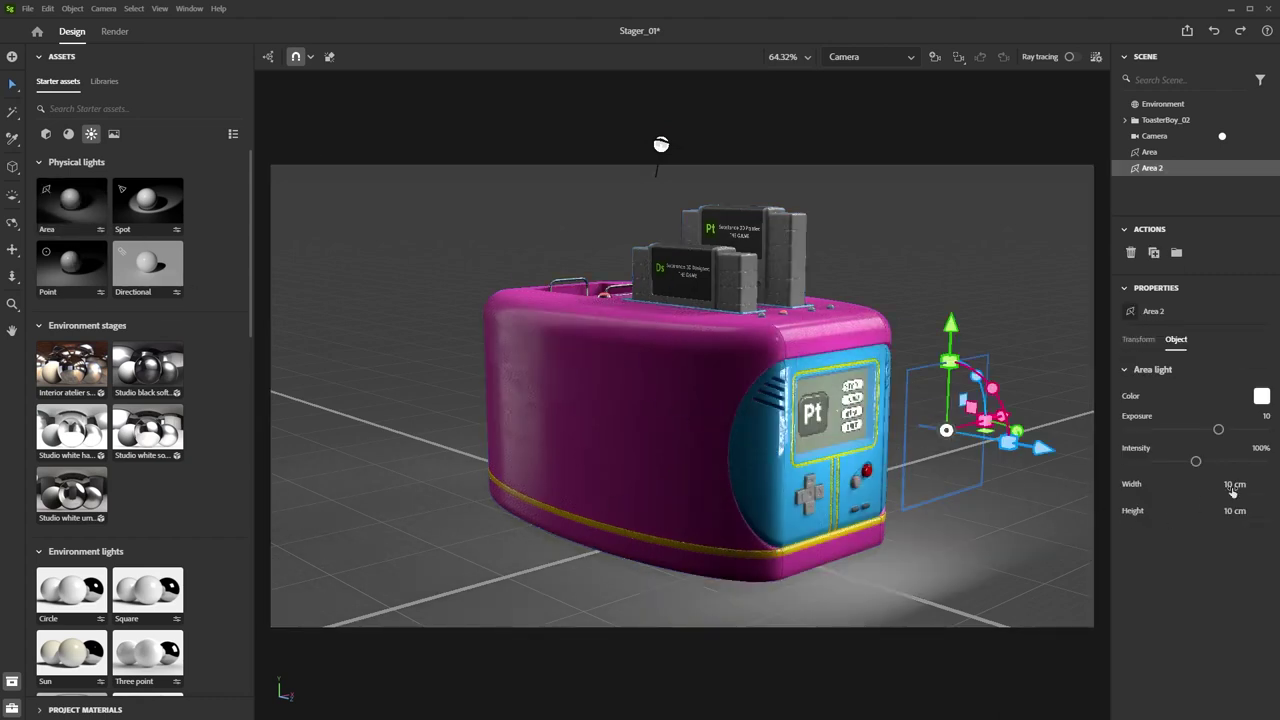
# Set the second area light's width to 20 cm and height to 4 cm.
pyautogui.write('5')
pyautogui.press('Return')
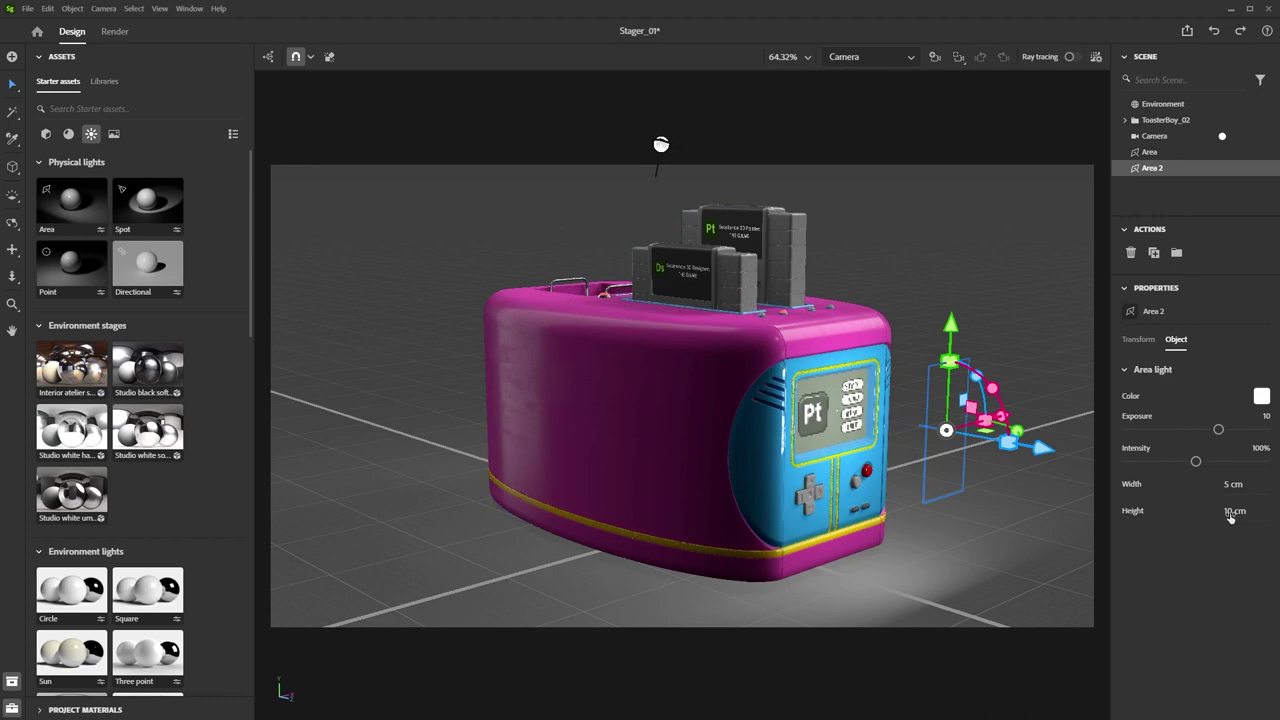
pyautogui.click(1229, 493)
pyautogui.press('Return')
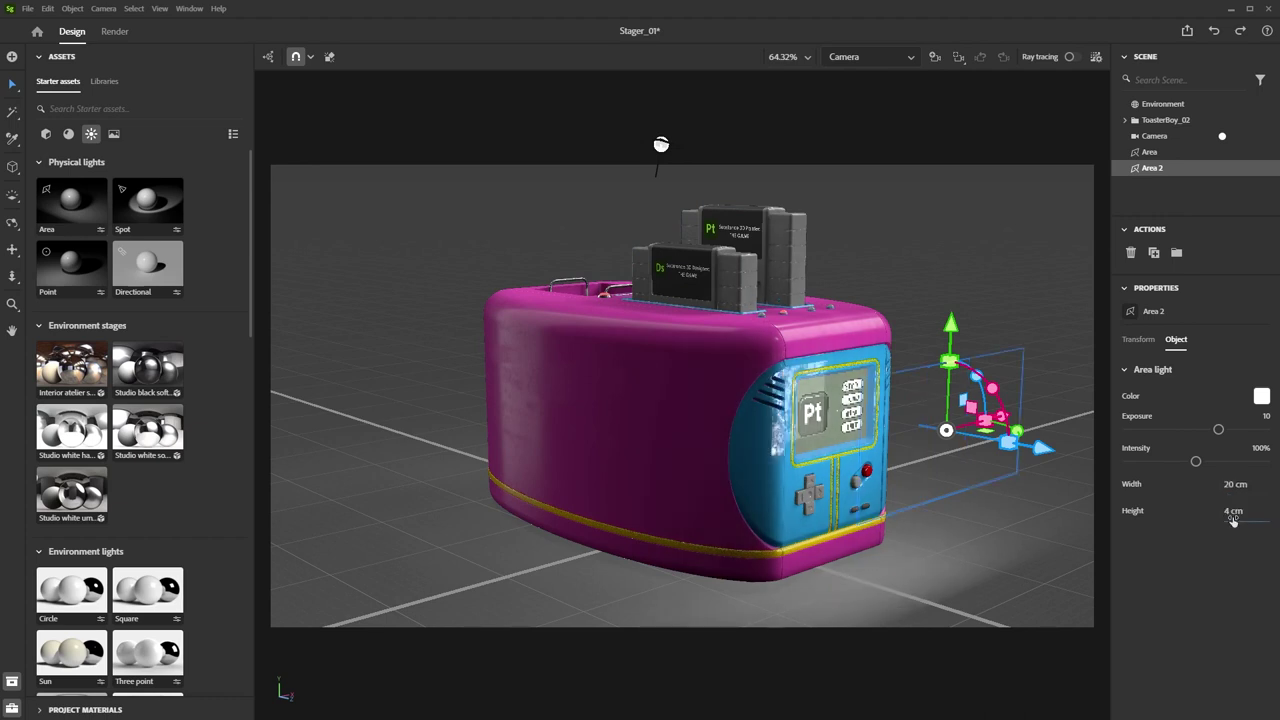
pyautogui.press('Return')
# Tilt the second area light and move it away from the toaster's front to form a diagonal reflection across the screen, using the Viewport camera.
pyautogui.moveTo(968, 388); pyautogui.dragTo(1064, 474)
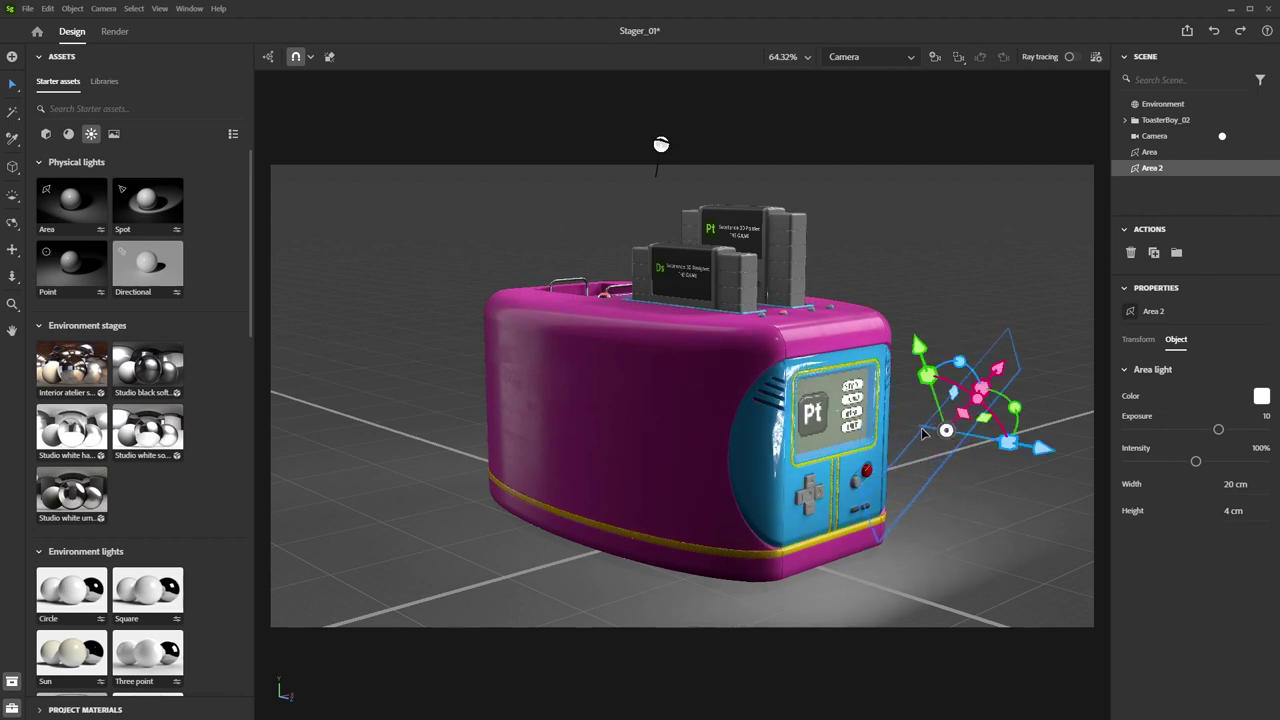
pyautogui.moveTo(962, 398); pyautogui.dragTo(1093, 541)
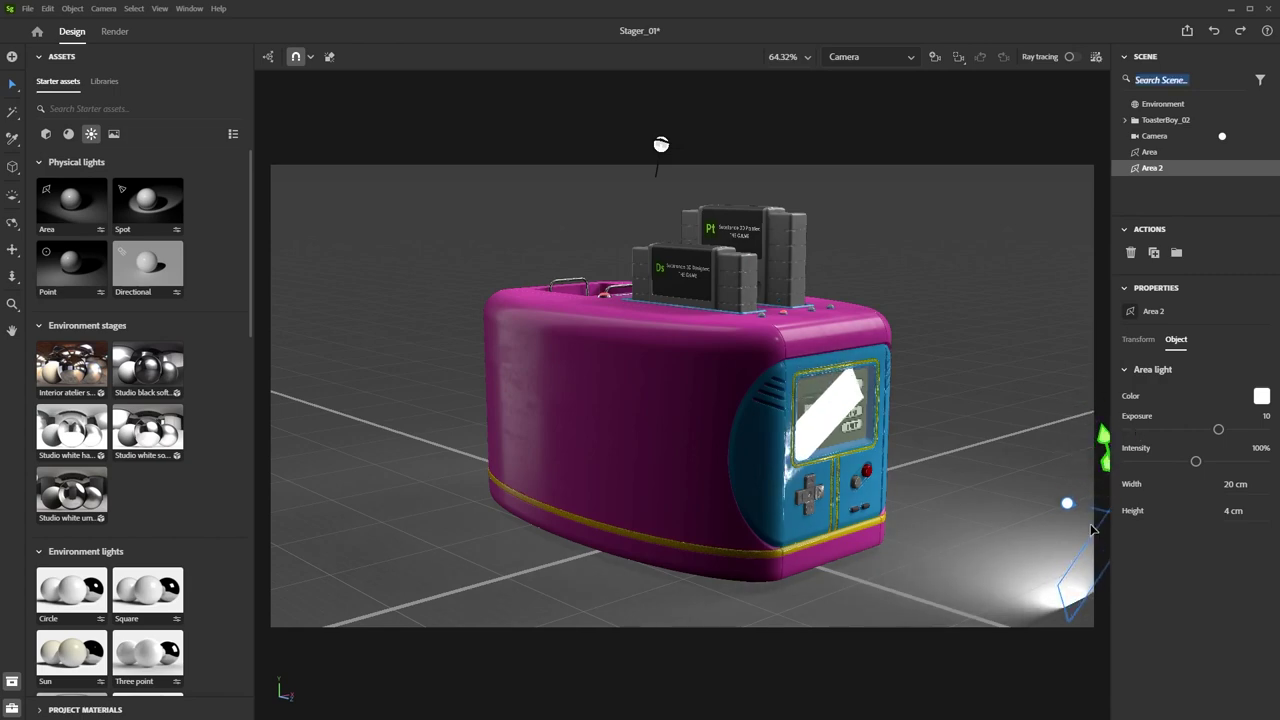
pyautogui.click(885, 58)
pyautogui.click(872, 82)
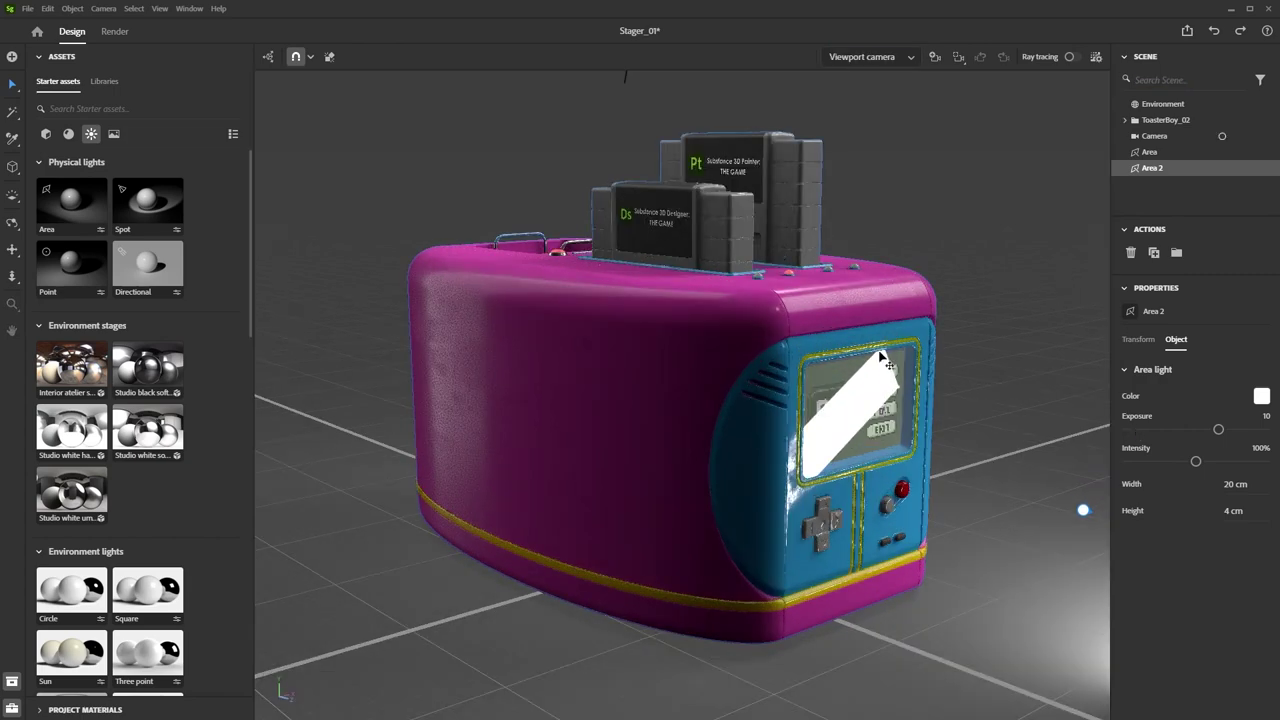
pyautogui.scroll(-5, 894, 434)
pyautogui.moveTo(1083, 463); pyautogui.dragTo(1107, 340)
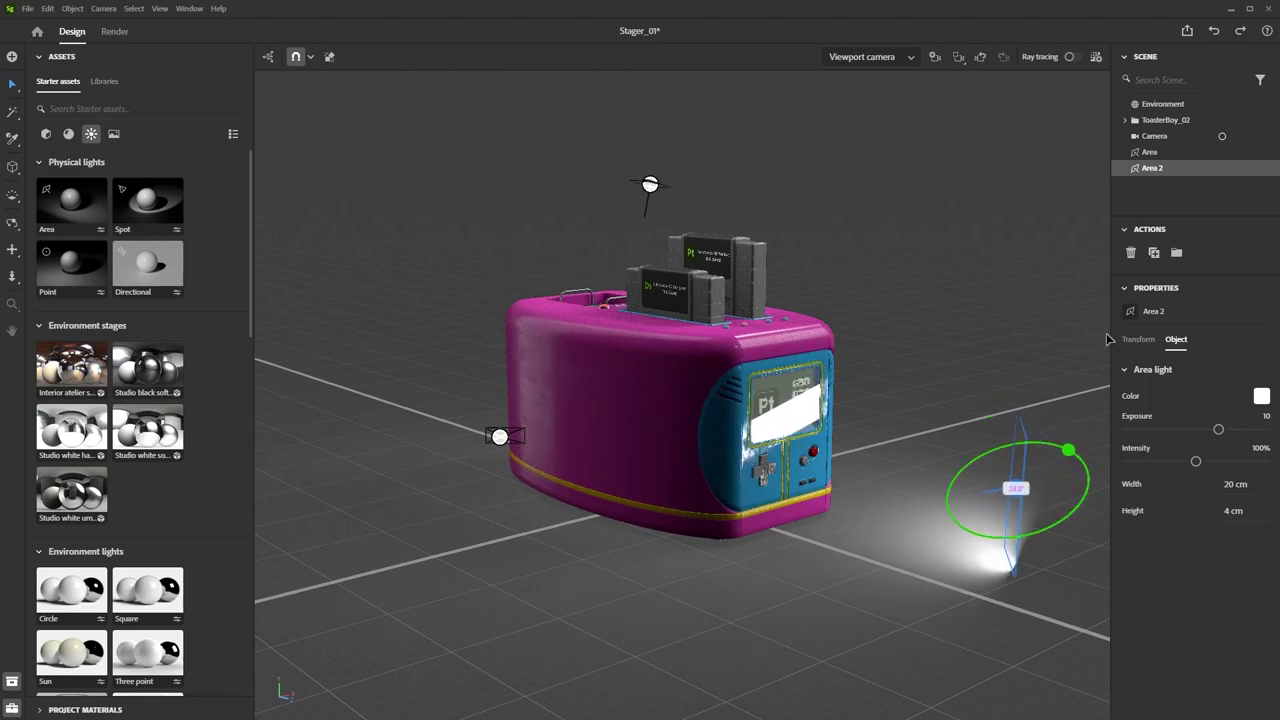
pyautogui.moveTo(1004, 424); pyautogui.dragTo(950, 476)
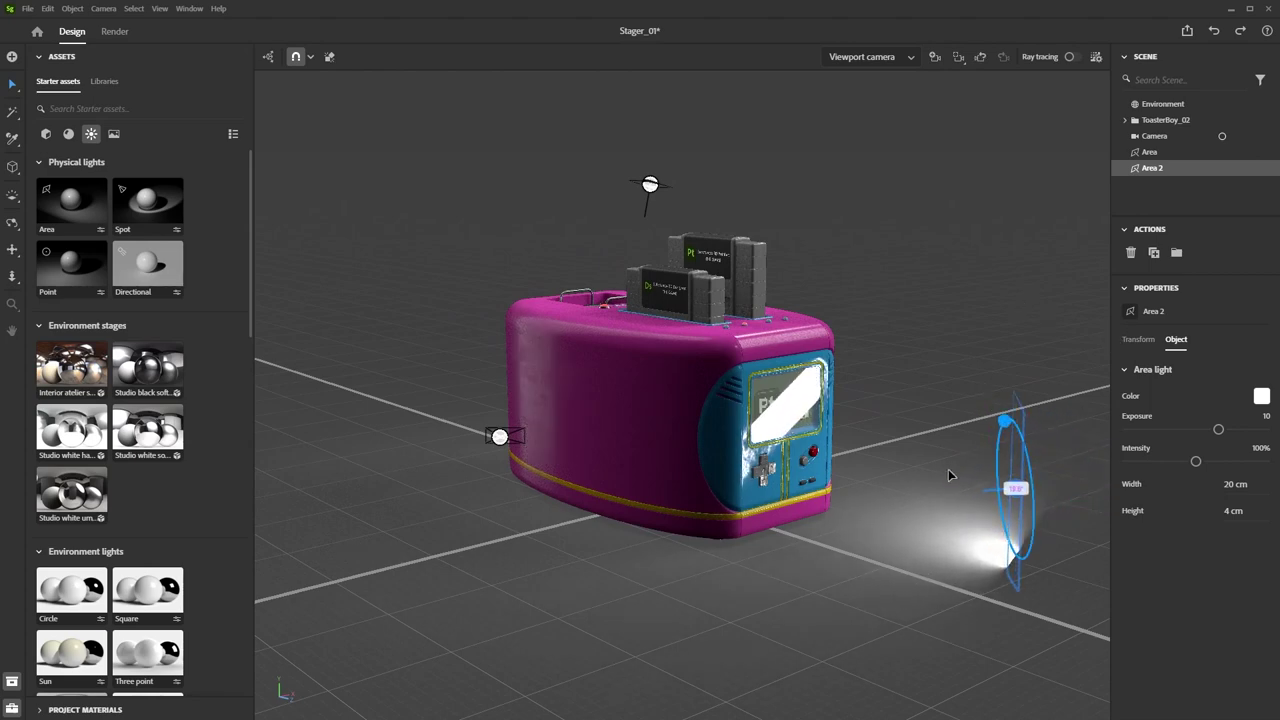
pyautogui.moveTo(1098, 486); pyautogui.dragTo(1176, 482)
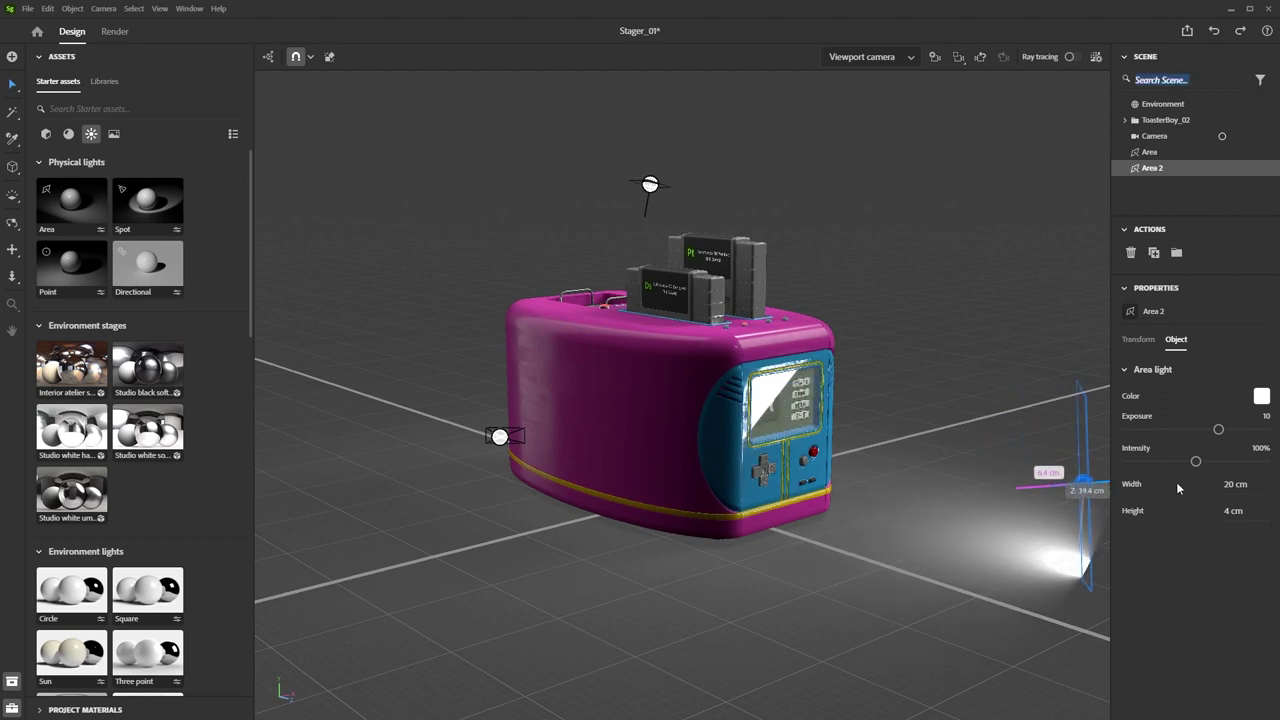
pyautogui.moveTo(1072, 455)
pyautogui.mouseDown()
pyautogui.moveTo(1043, 423)
pyautogui.moveTo(1078, 458)
pyautogui.moveTo(1066, 452)
pyautogui.mouseUp()
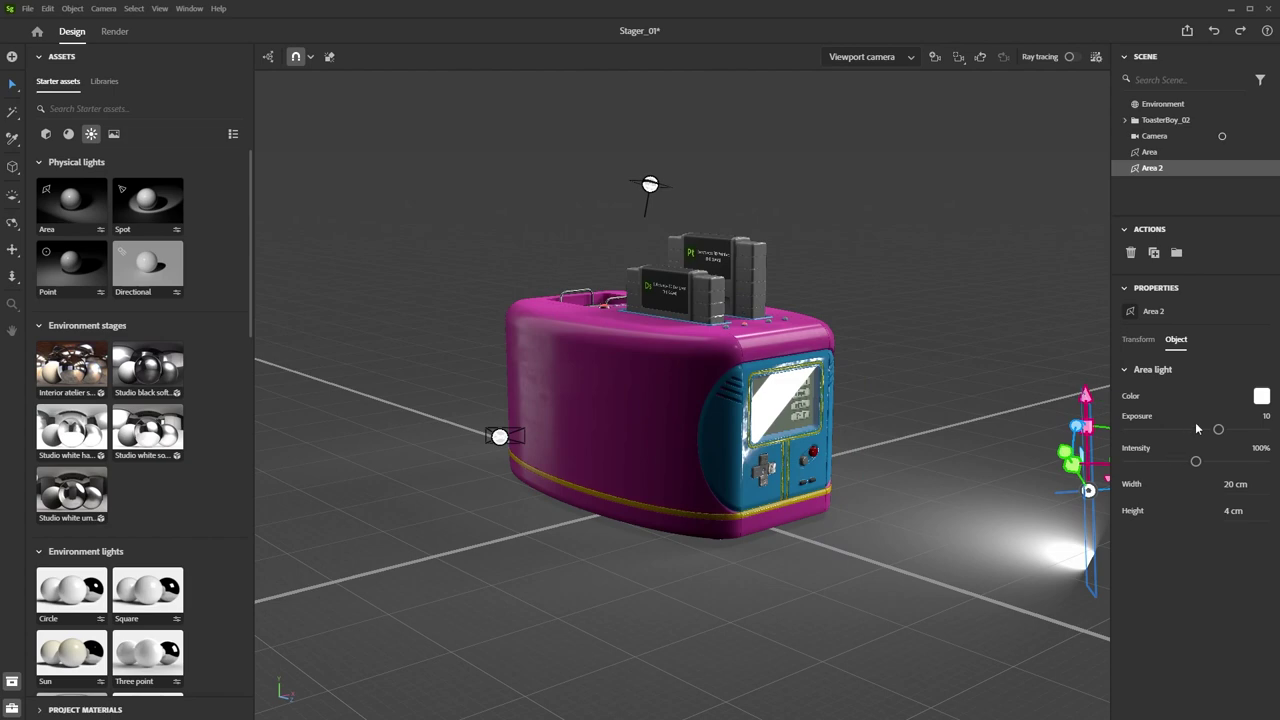
# Set the second area light's intensity to 35% and return to the Camera view.
pyautogui.write('15')
pyautogui.press('Return')
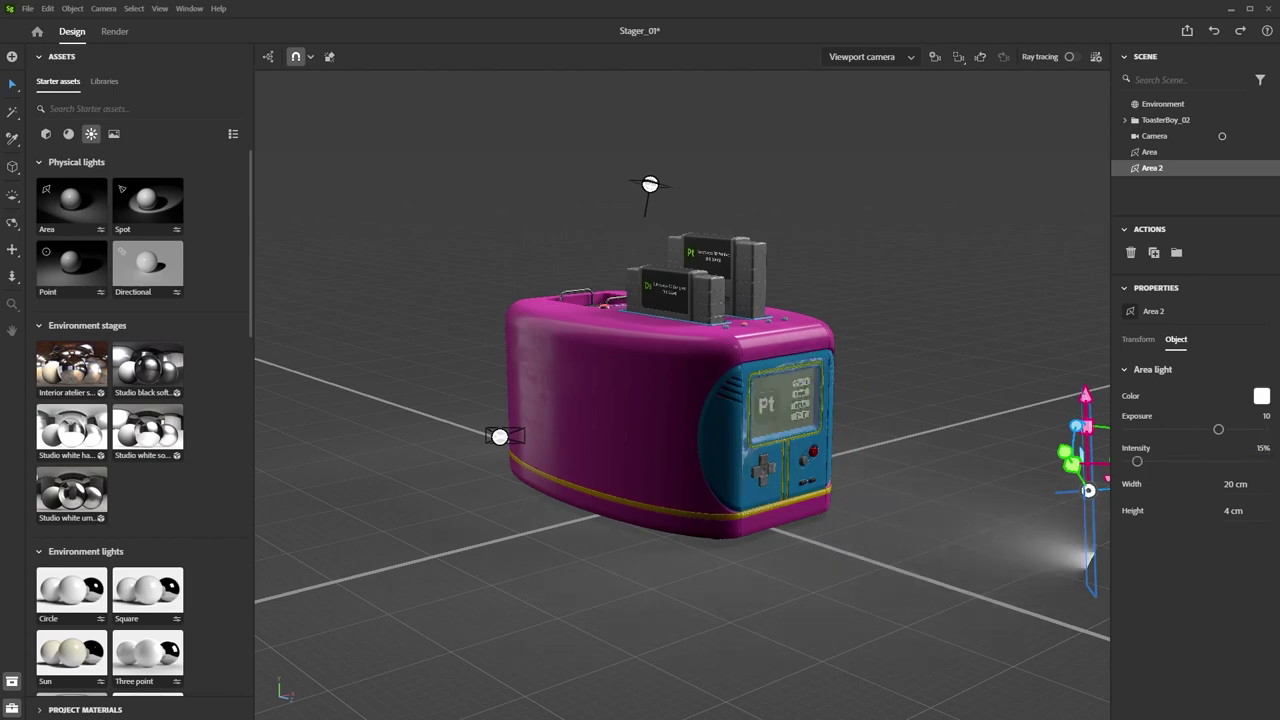
pyautogui.press('Return')
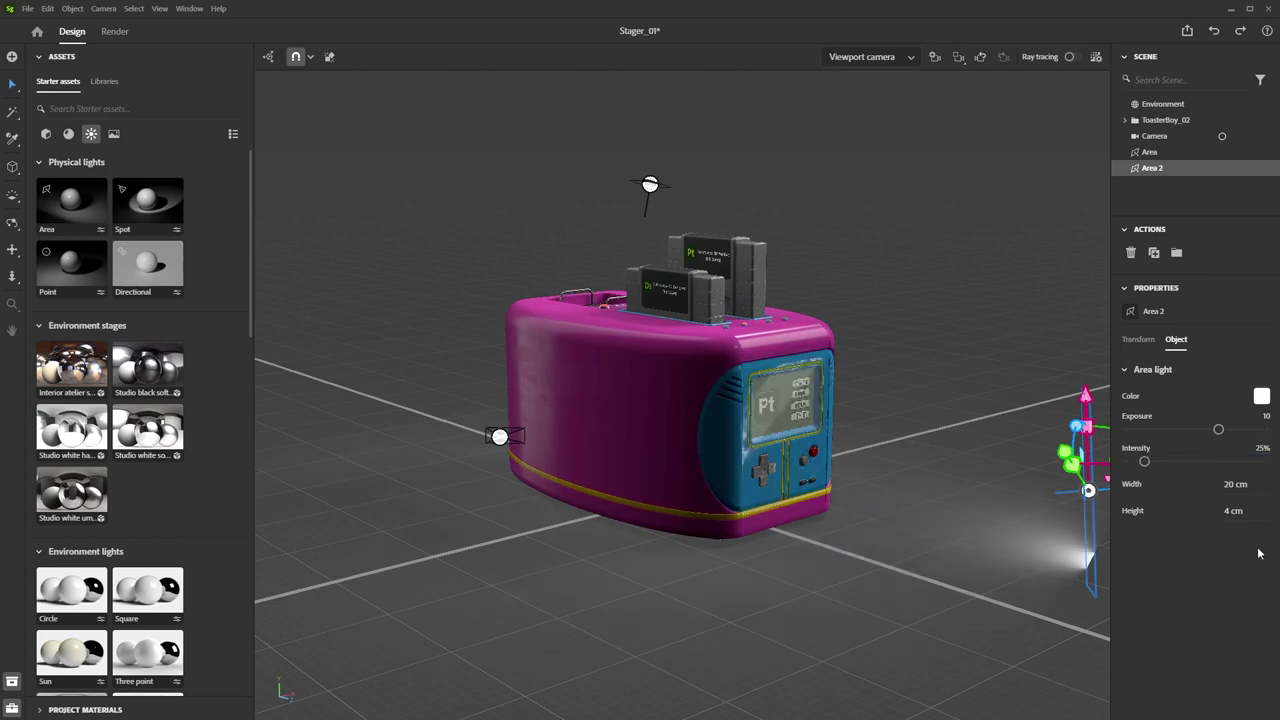
pyautogui.click(1262, 447)
pyautogui.write('35')
pyautogui.press('Return')
pyautogui.click(870, 57)
pyautogui.click(878, 97)
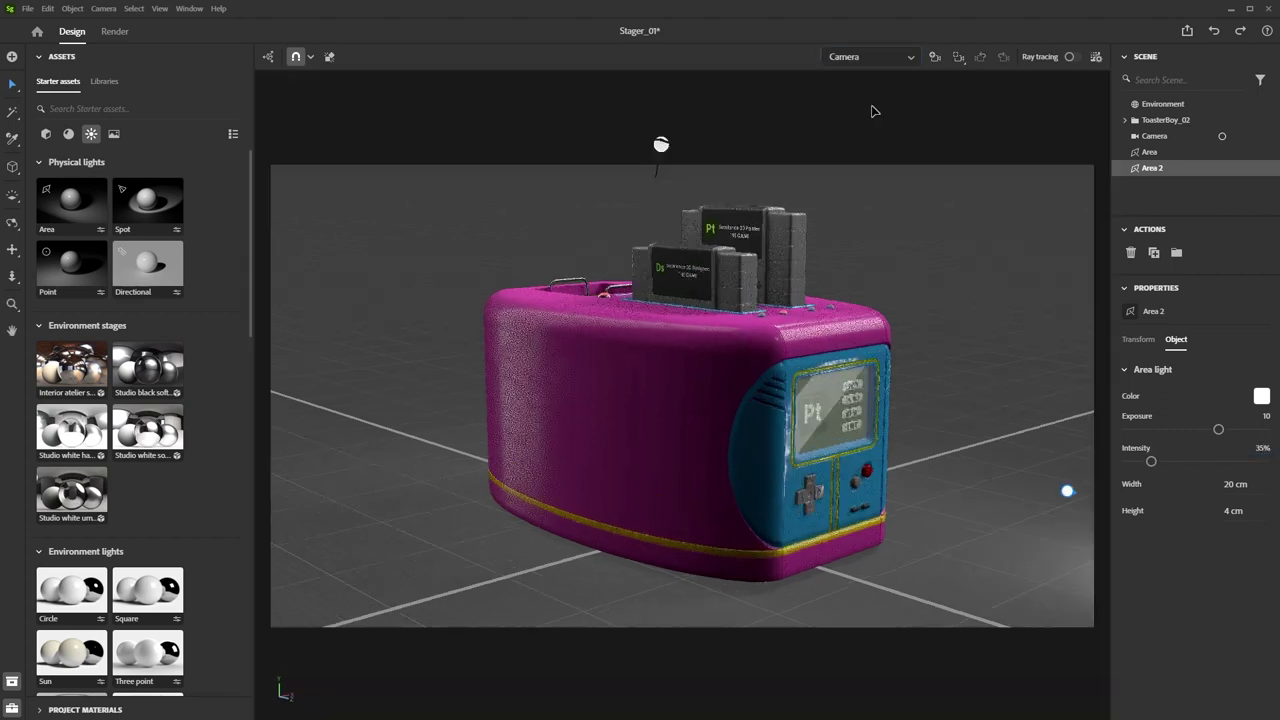
# Remove the roughness texture from the blue front panel's material and fine-tune its roughness value.
pyautogui.click(978, 366)
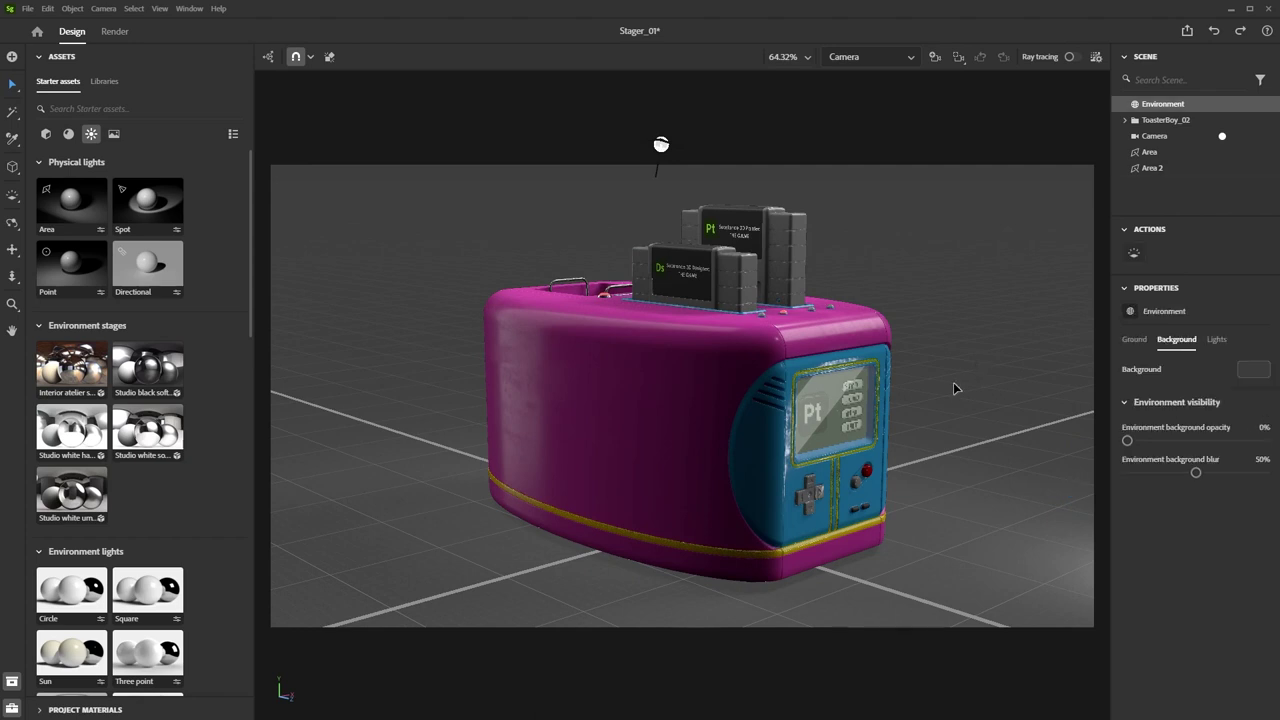
pyautogui.click(776, 483)
pyautogui.click(1210, 339)
pyautogui.scroll(-5, 1235, 545)
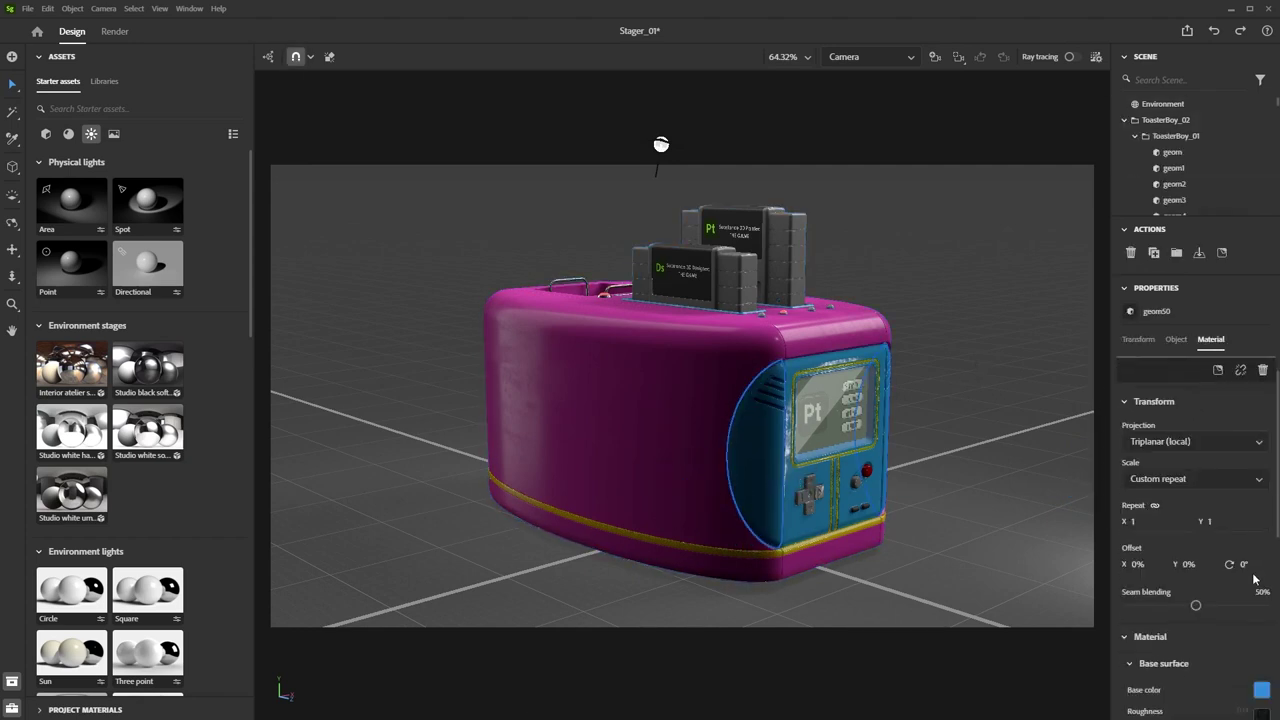
pyautogui.click(1260, 546)
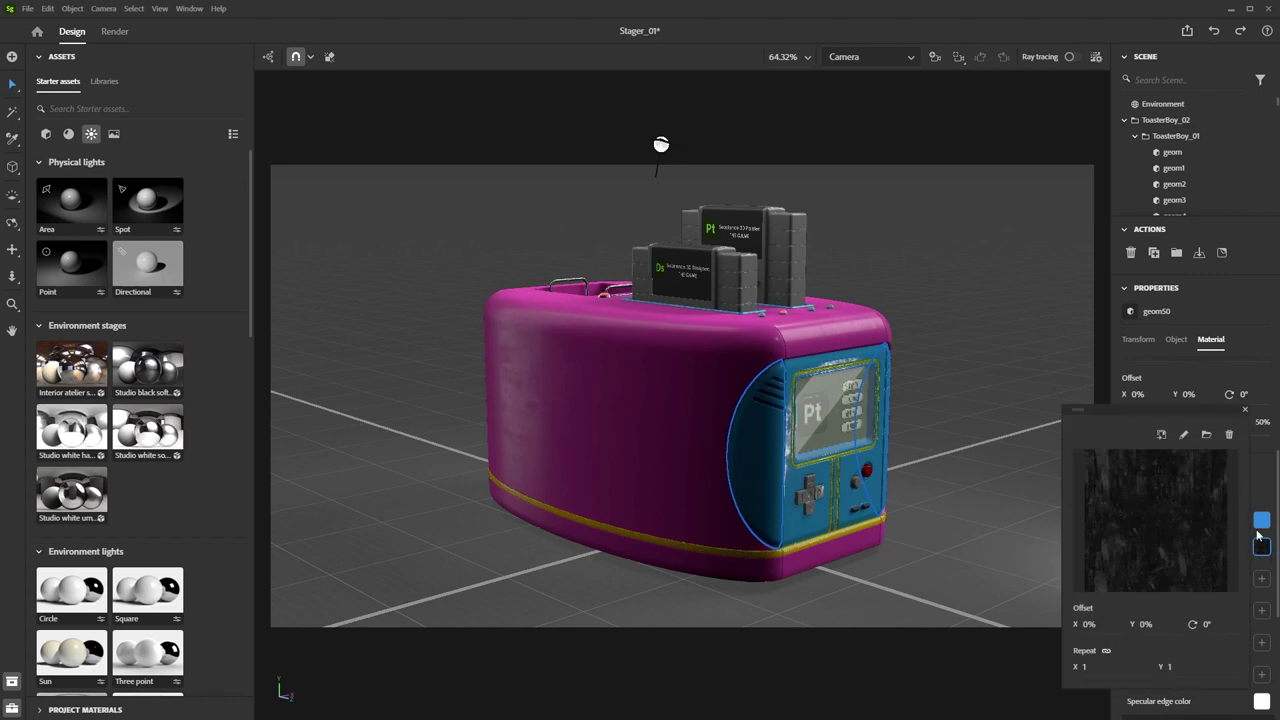
pyautogui.click(1230, 437)
pyautogui.click(1257, 492)
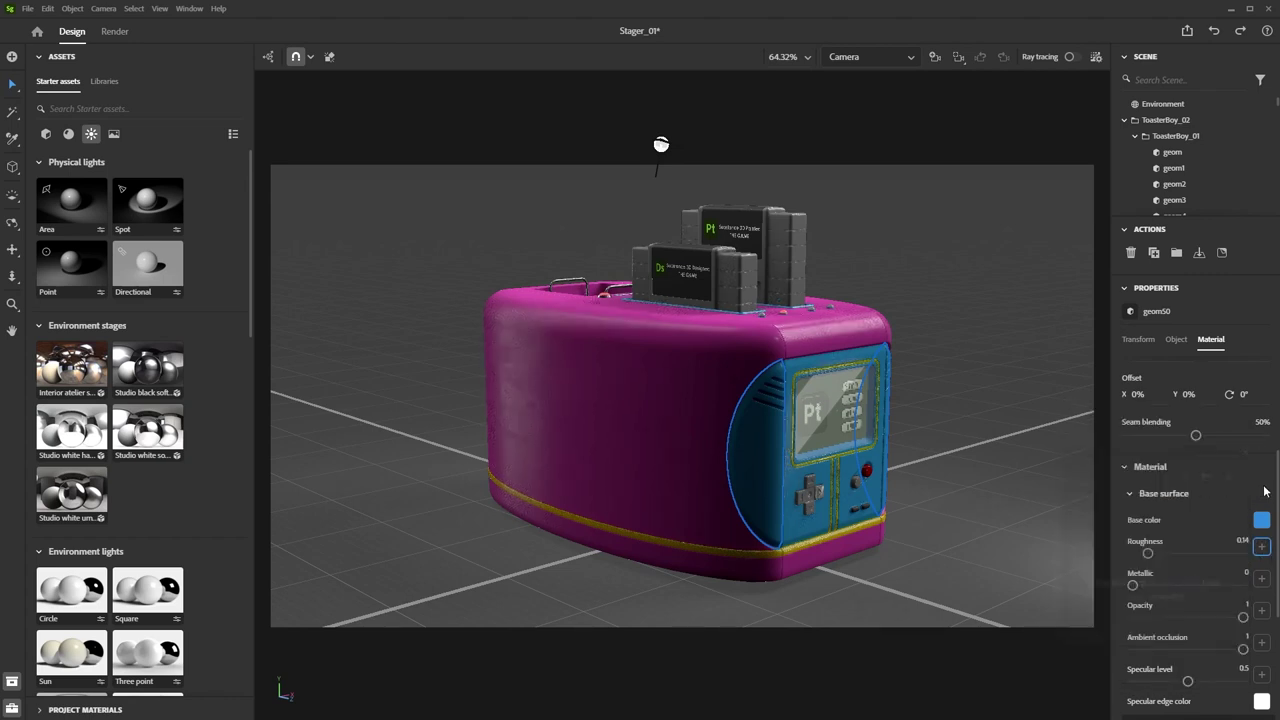
pyautogui.moveTo(1149, 554)
pyautogui.mouseDown()
pyautogui.moveTo(1171, 553)
pyautogui.moveTo(1143, 554)
pyautogui.mouseUp()
pyautogui.moveTo(1133, 553); pyautogui.dragTo(1147, 554)
pyautogui.click(991, 421)
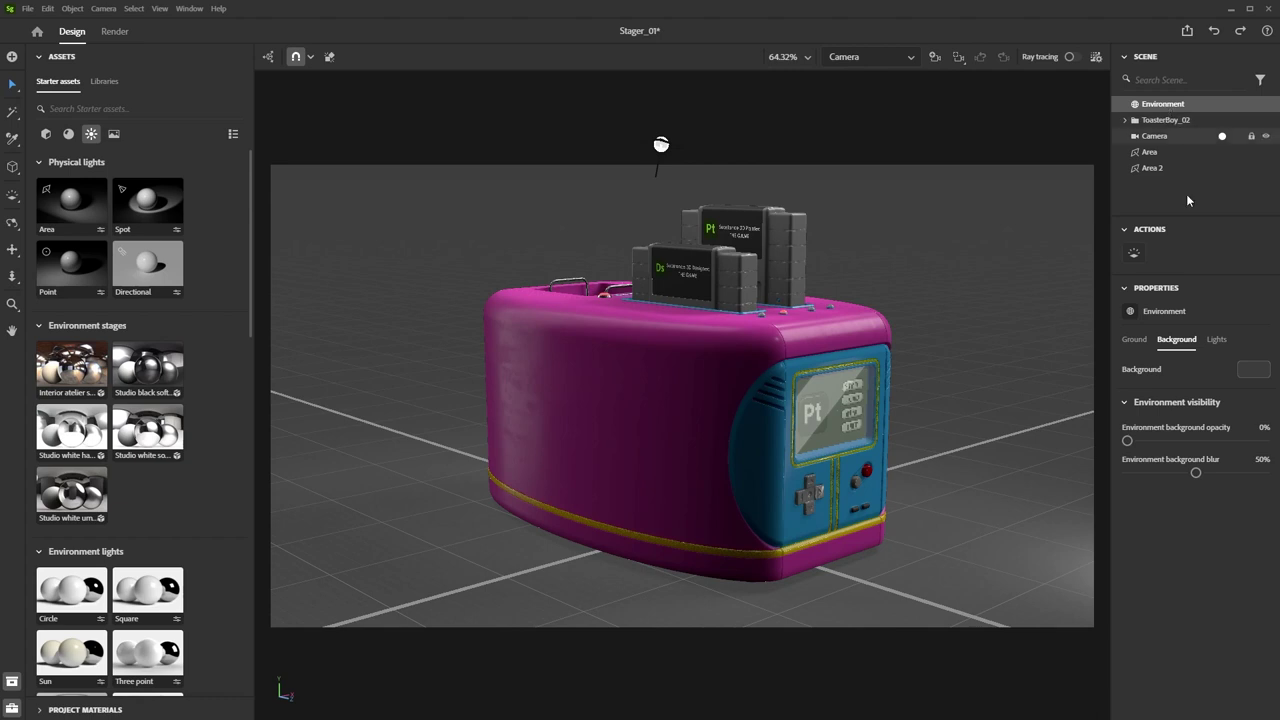
# Add a third image light to the environment with 62% intensity, 148.9° rotation and 12.1° height.
pyautogui.click(1216, 339)
pyautogui.click(1240, 468)
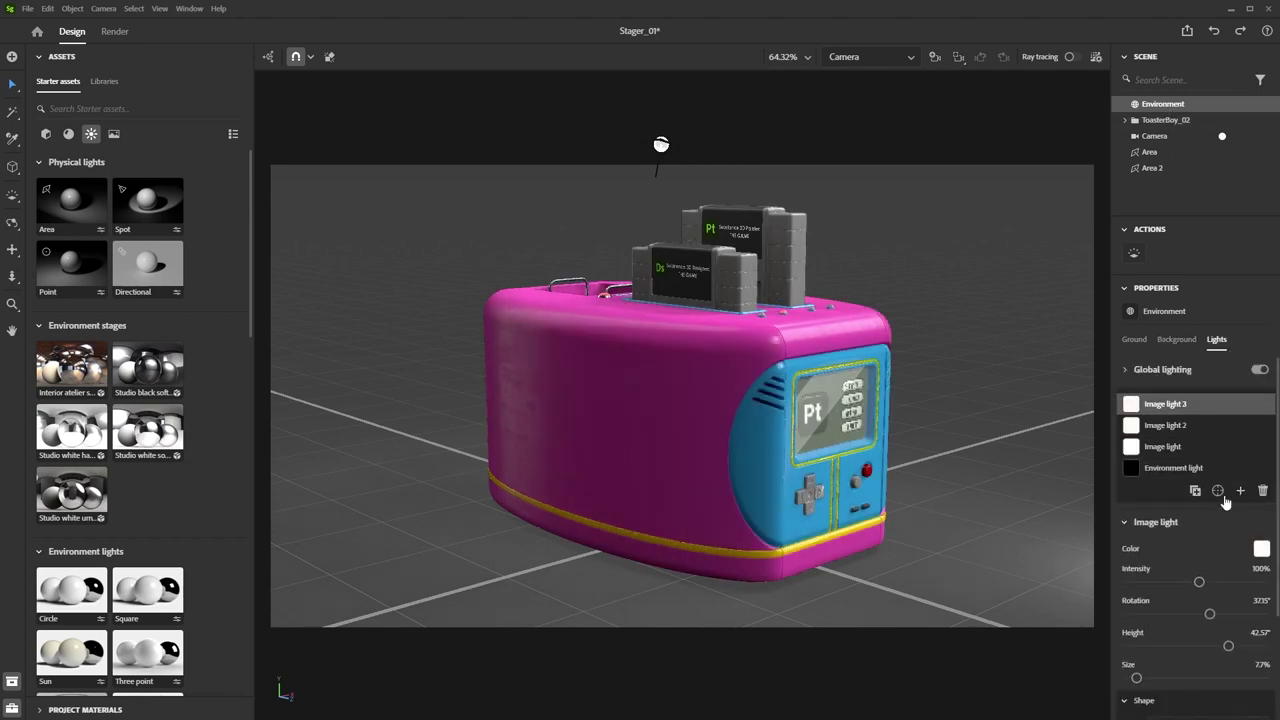
pyautogui.click(980, 418)
pyautogui.moveTo(1200, 646)
pyautogui.mouseDown()
pyautogui.moveTo(1166, 646)
pyautogui.moveTo(1189, 646)
pyautogui.mouseUp()
pyautogui.moveTo(1260, 614)
pyautogui.mouseDown()
pyautogui.moveTo(1246, 614)
pyautogui.moveTo(1259, 613)
pyautogui.mouseUp()
pyautogui.moveTo(1199, 582); pyautogui.dragTo(1170, 582)
pyautogui.click(1040, 454)
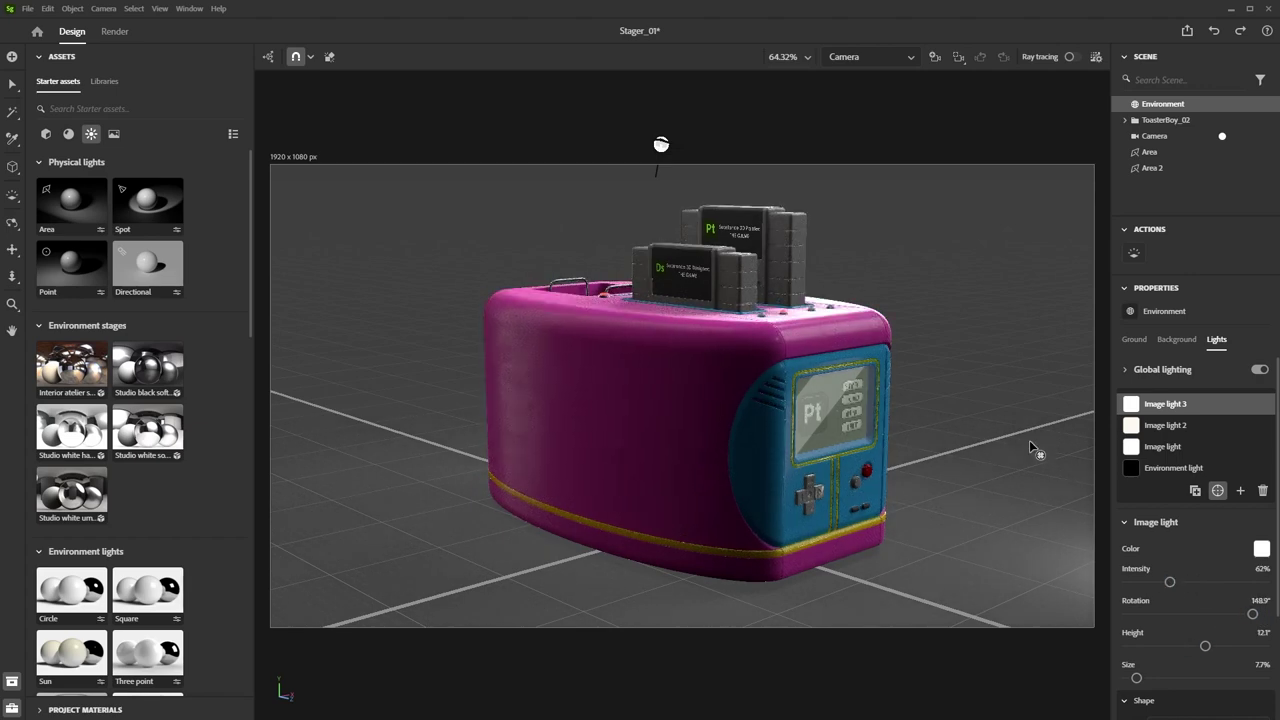
# Add a fourth image light aimed at the toaster's side, with 49% intensity, -28° rotation and 34° height.
pyautogui.click(1240, 490)
pyautogui.click(1217, 506)
pyautogui.click(709, 354)
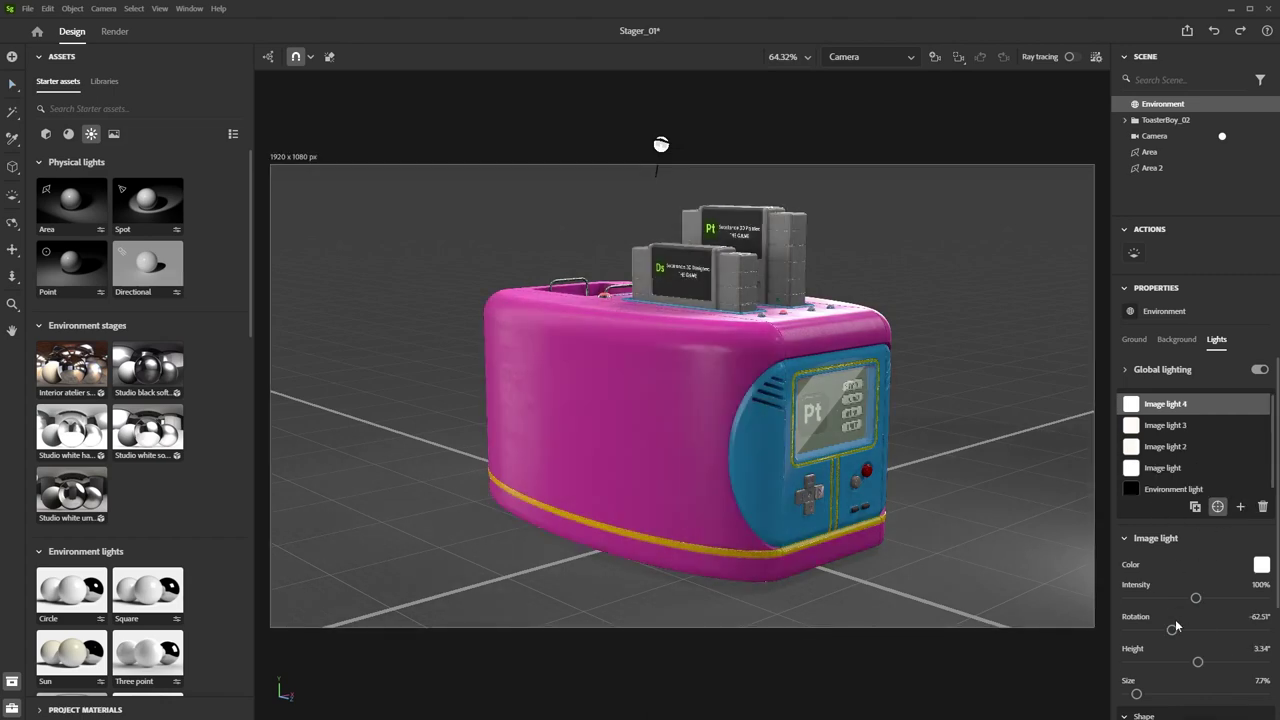
pyautogui.moveTo(1198, 662); pyautogui.dragTo(1160, 600)
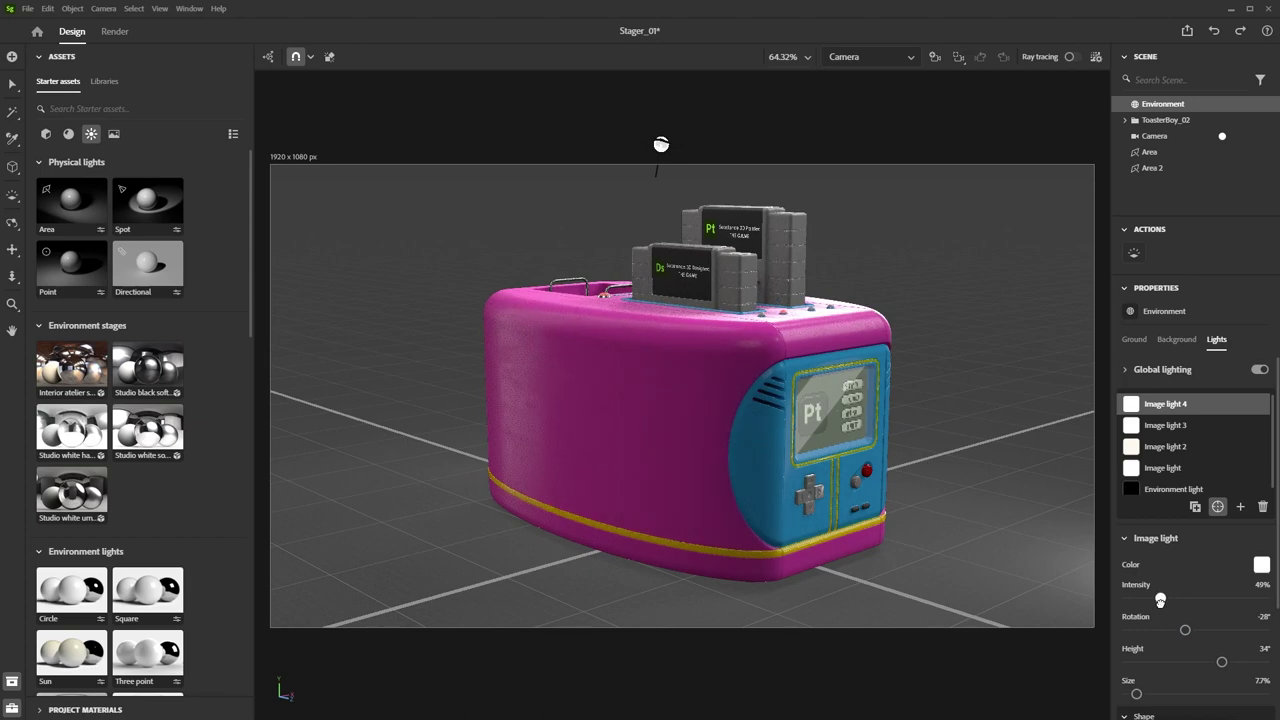
# Set Image light 3 to 161° rotation, enlarge it slightly and reduce its intensity.
pyautogui.click(1165, 425)
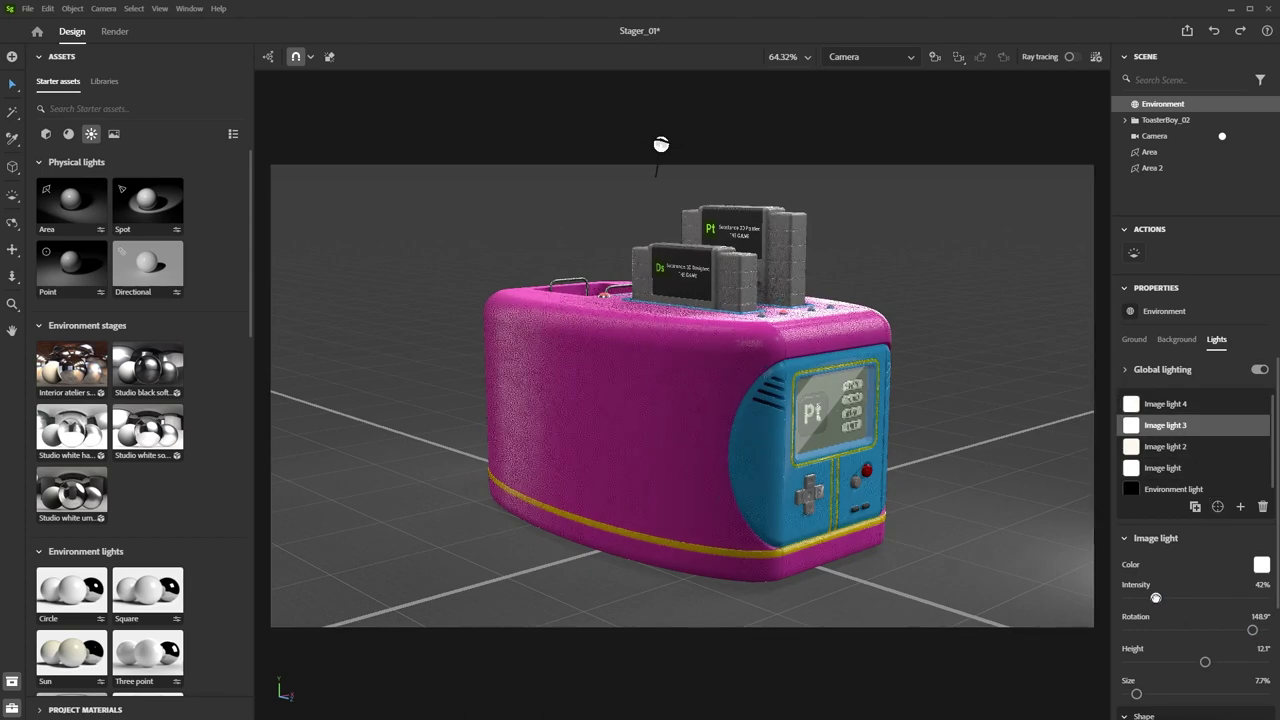
pyautogui.moveTo(1245, 629); pyautogui.dragTo(1257, 629)
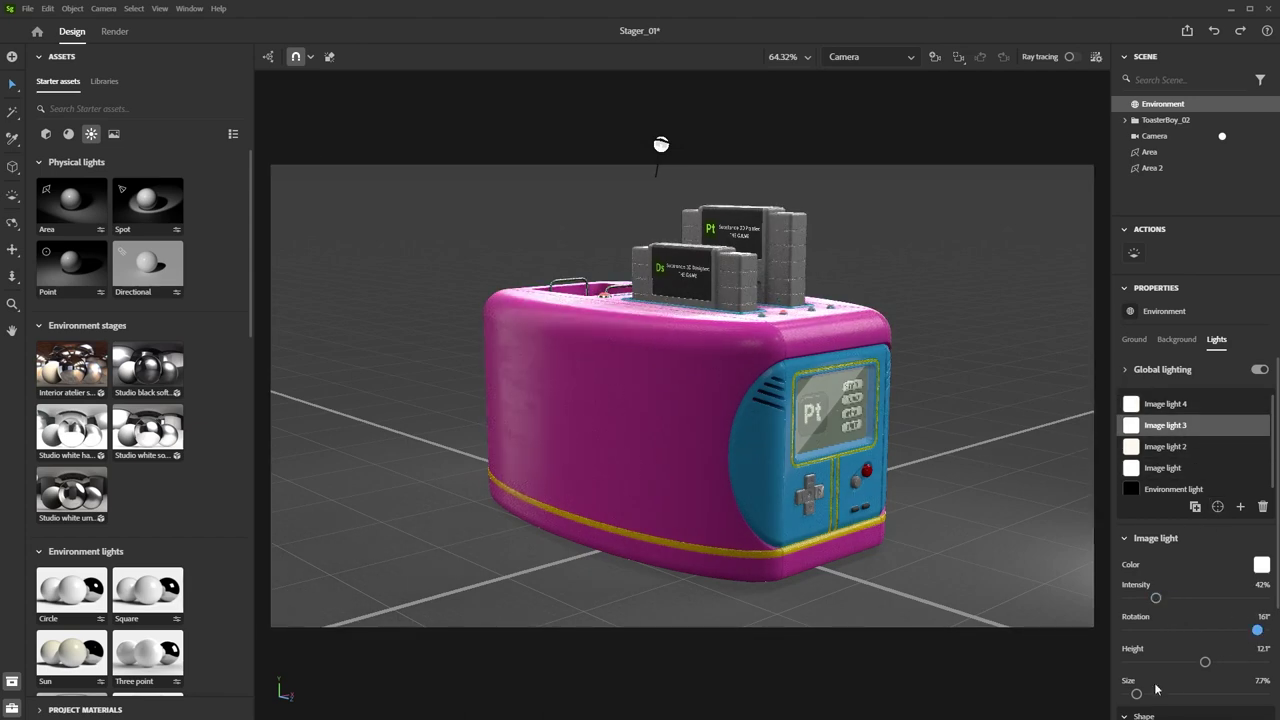
pyautogui.moveTo(1136, 693)
pyautogui.mouseDown()
pyautogui.moveTo(1168, 693)
pyautogui.moveTo(1145, 693)
pyautogui.mouseUp()
pyautogui.moveTo(1156, 597); pyautogui.dragTo(1132, 596)
# Turn on ray tracing to preview the toaster's lighting.
pyautogui.click(991, 428)
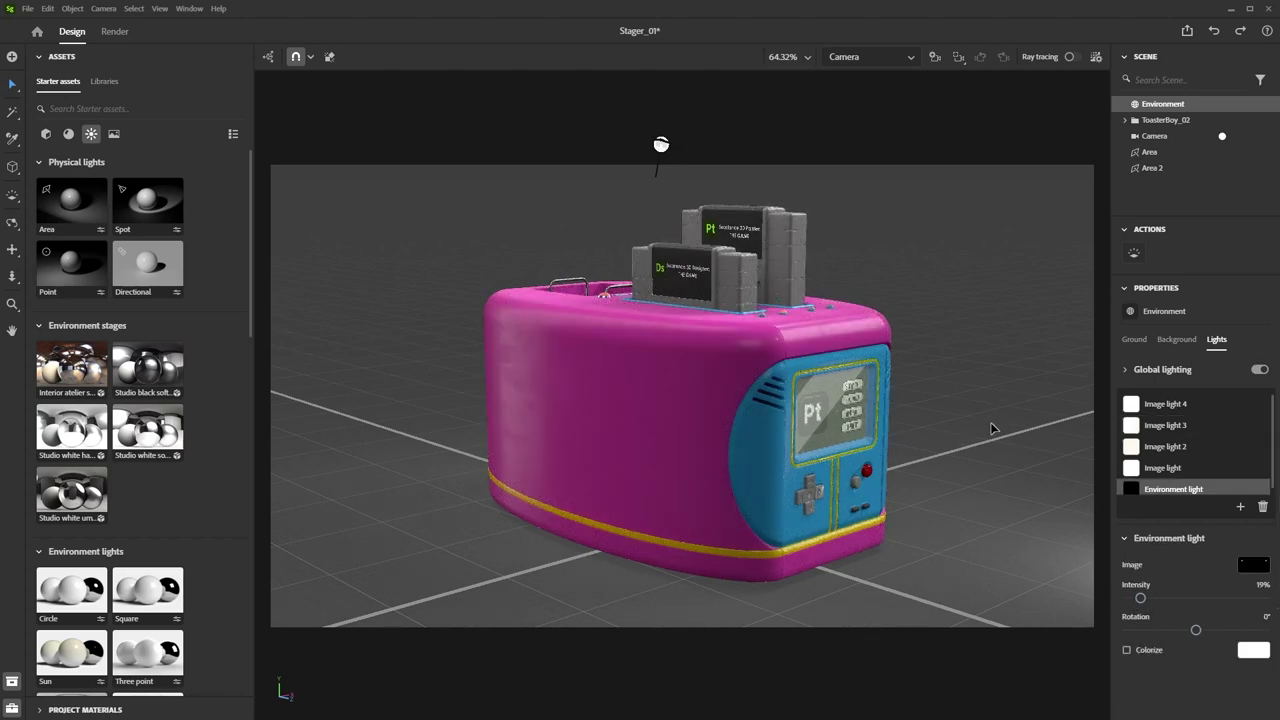
pyautogui.click(1068, 58)
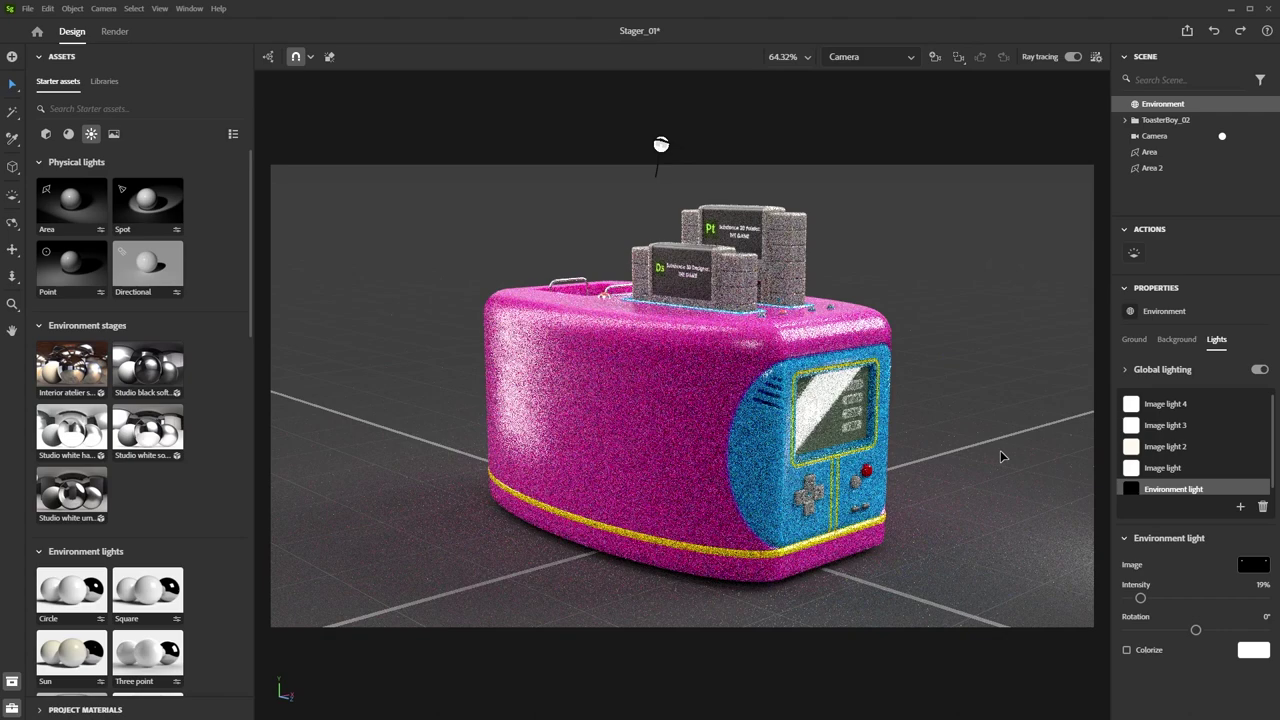
# Toggle the visibility of Image light 4 in the environment to compare its effect on the ray-traced toaster.
pyautogui.click(1200, 404)
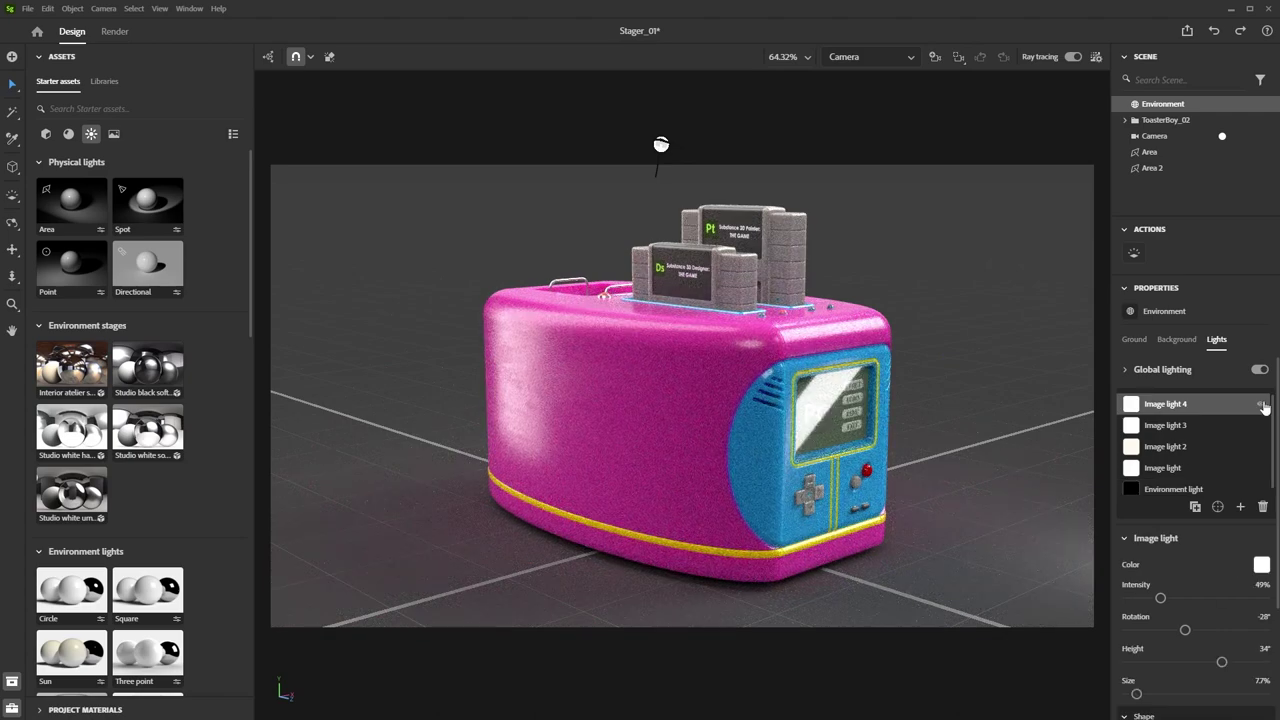
pyautogui.click(1261, 404)
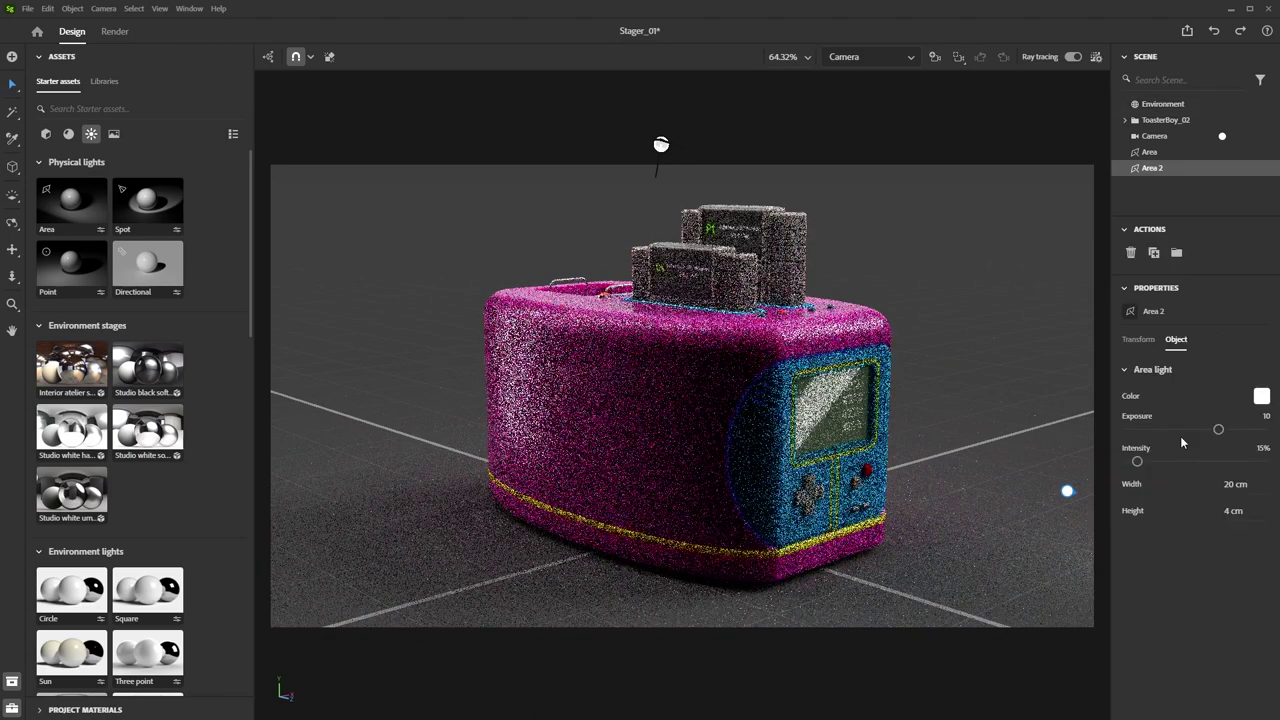
pyautogui.click(1163, 104)
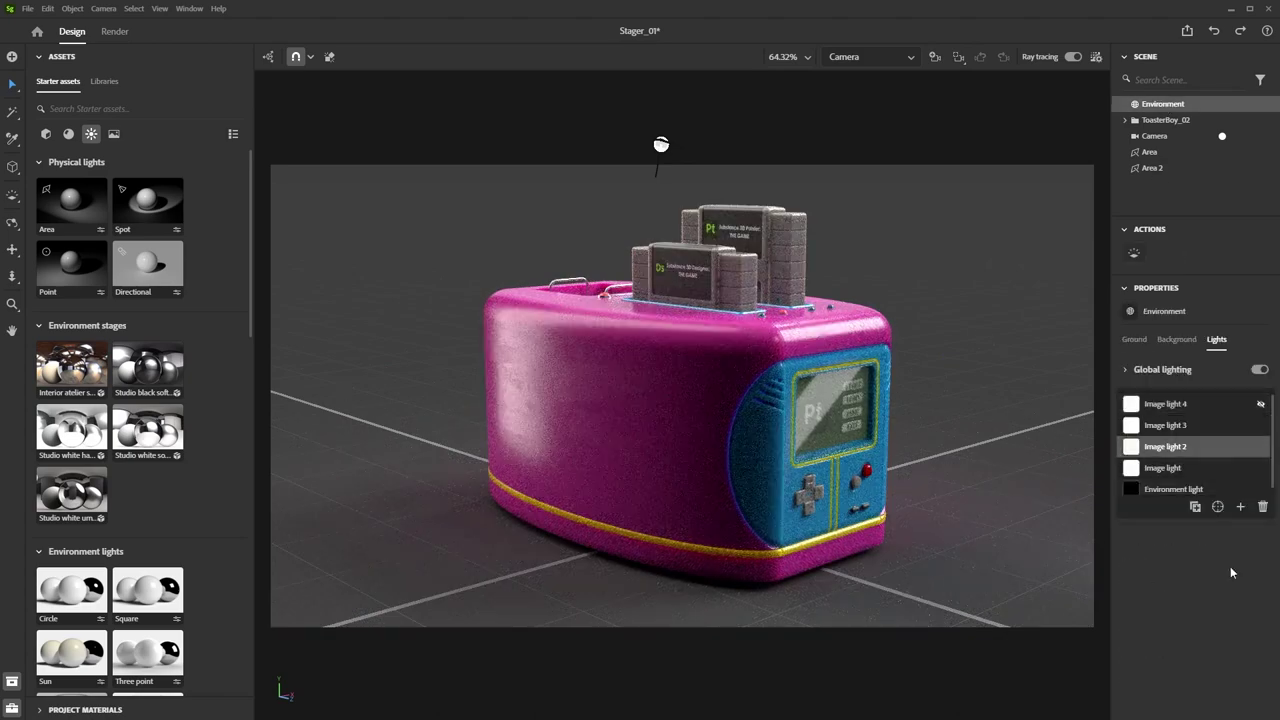
pyautogui.click(1250, 404)
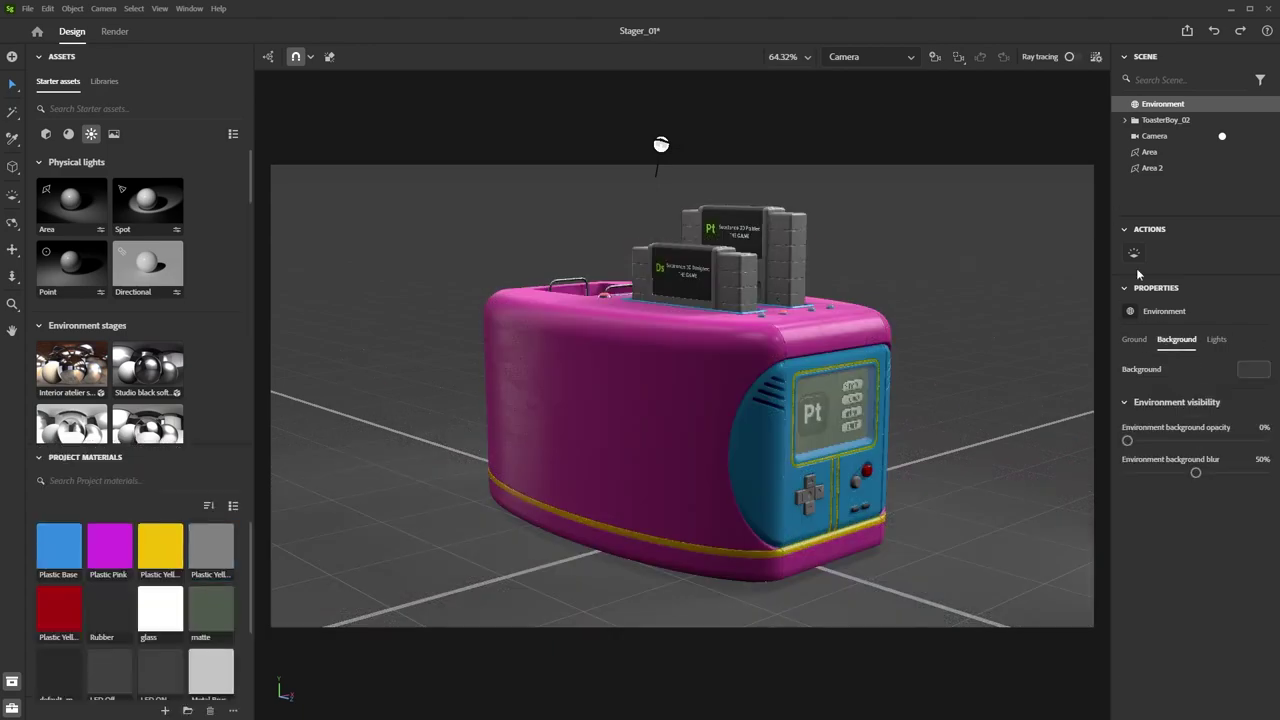
# Set the environment's background color to a muted dark teal, RGB 55, 87, 85.
pyautogui.click(1247, 372)
pyautogui.moveTo(1157, 423); pyautogui.dragTo(1138, 423)
pyautogui.moveTo(1134, 351); pyautogui.dragTo(1118, 356)
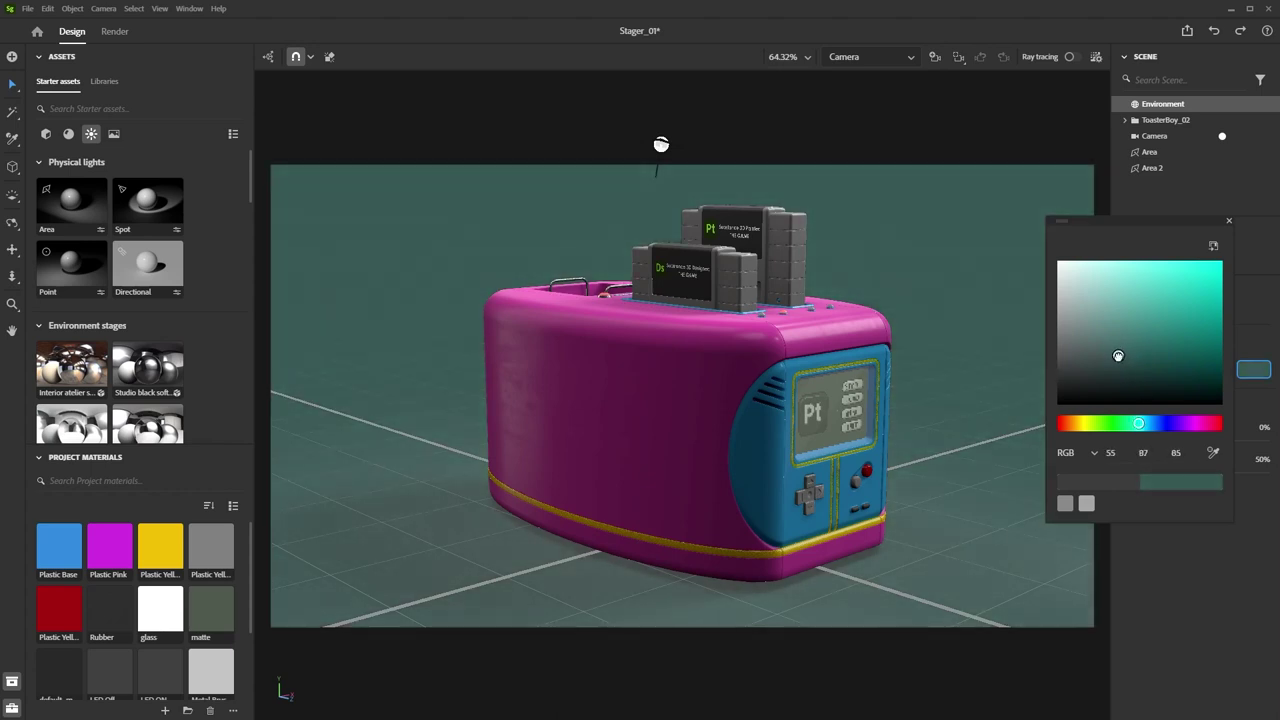
pyautogui.click(1182, 590)
# Open the options for showing or hiding parts of the interface.
pyautogui.click(187, 8)
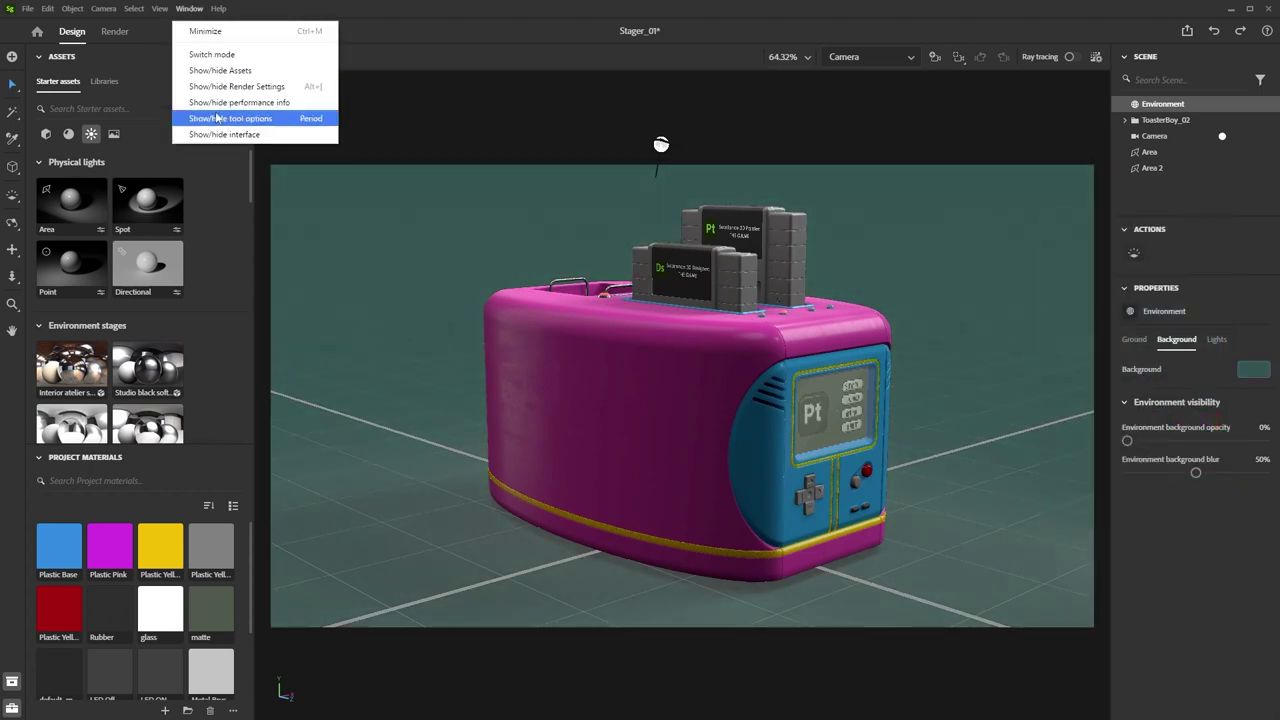